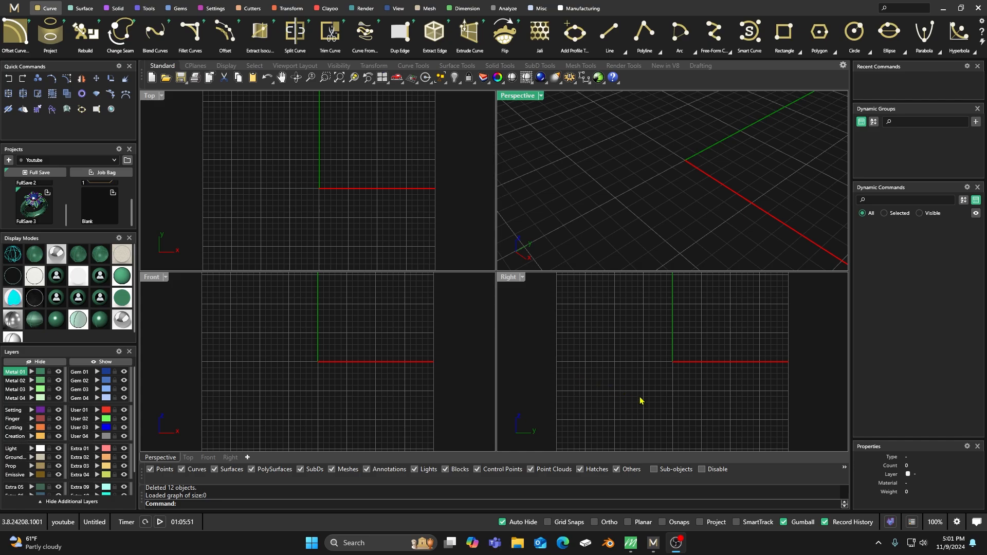
# Step: Switch to Matrix 9.0 and create a USA size 7 ring rail
pyautogui.click(632, 545)
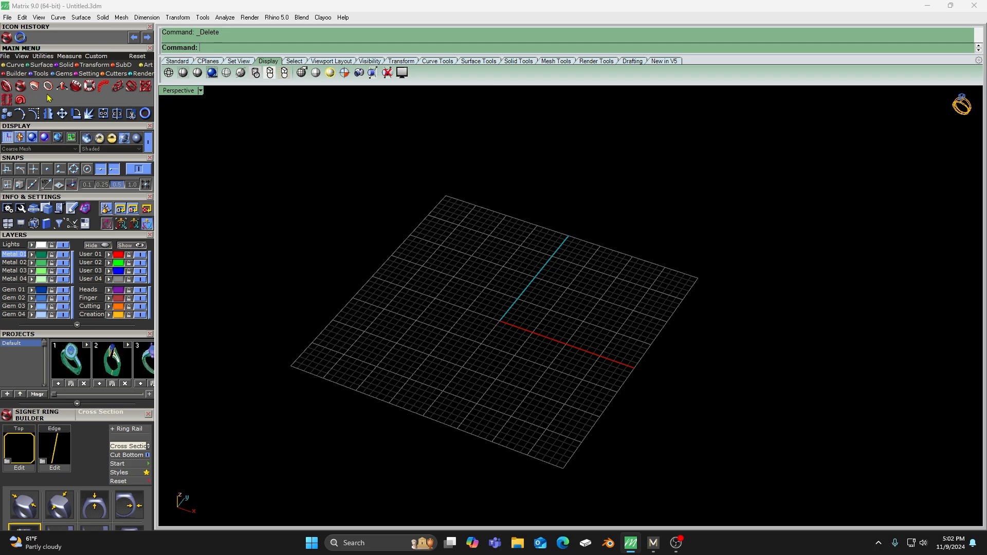
pyautogui.click(39, 74)
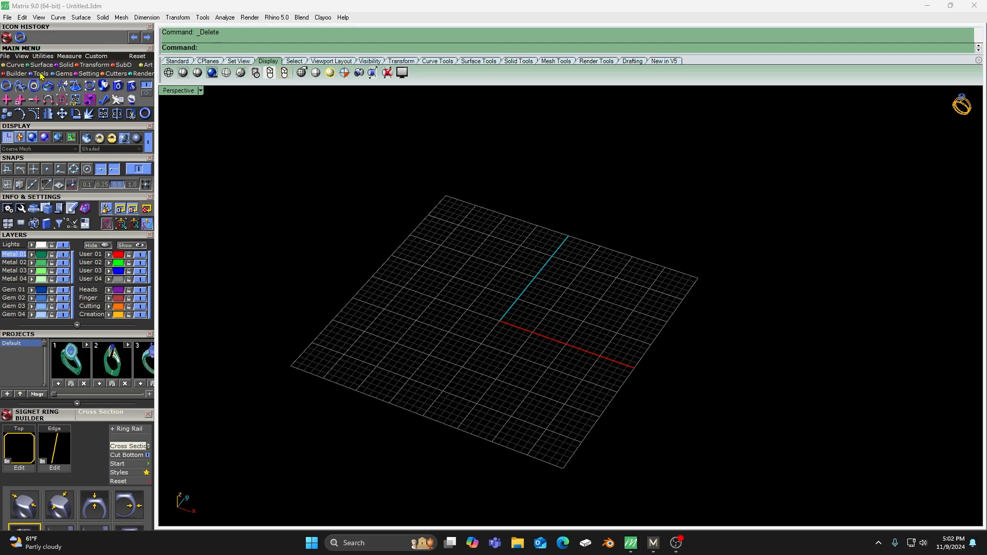
pyautogui.click(7, 86)
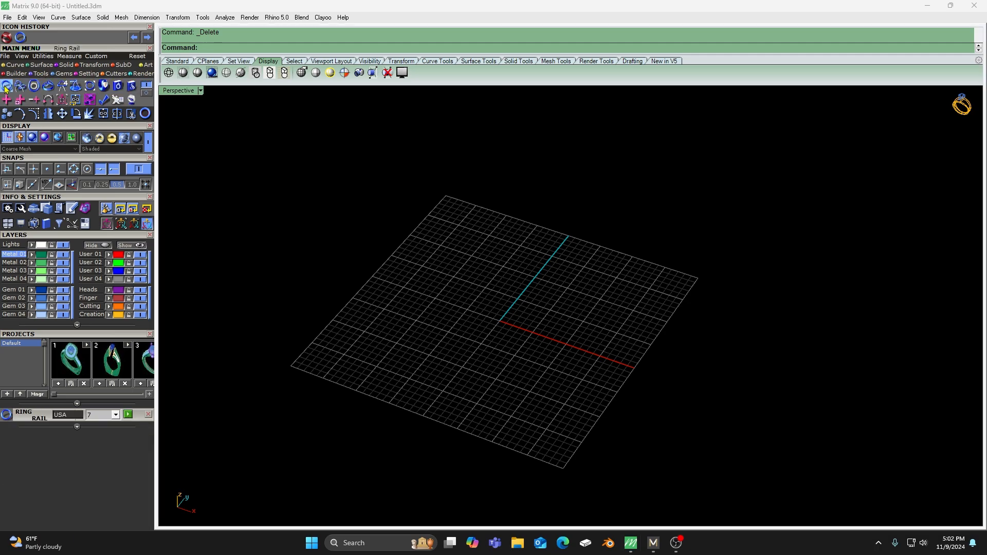
pyautogui.click(128, 415)
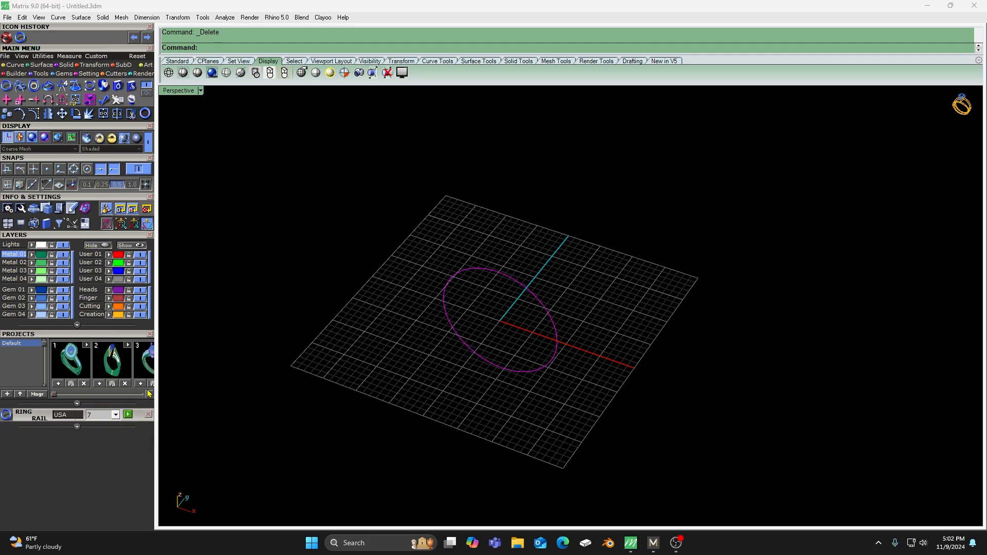
# Step: Build a cross-section signet ring on the rail with a top thickness of about 3.4
pyautogui.moveTo(287, 309); pyautogui.dragTo(288, 260, button='right')
pyautogui.scroll(6, 445, 282)
pyautogui.moveTo(517, 315); pyautogui.dragTo(468, 313, button='right')
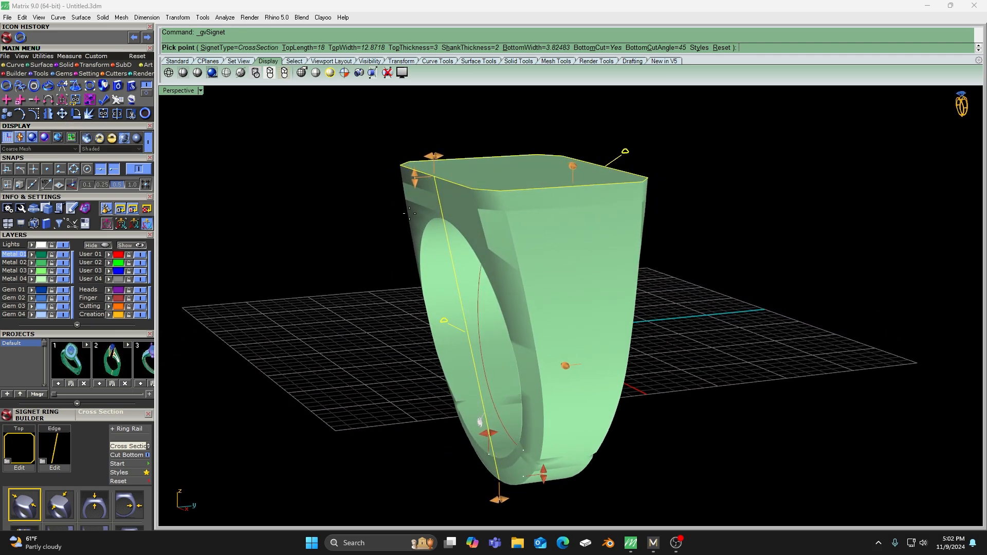
pyautogui.moveTo(414, 179); pyautogui.dragTo(424, 171)
pyautogui.moveTo(366, 222); pyautogui.dragTo(407, 229, button='right')
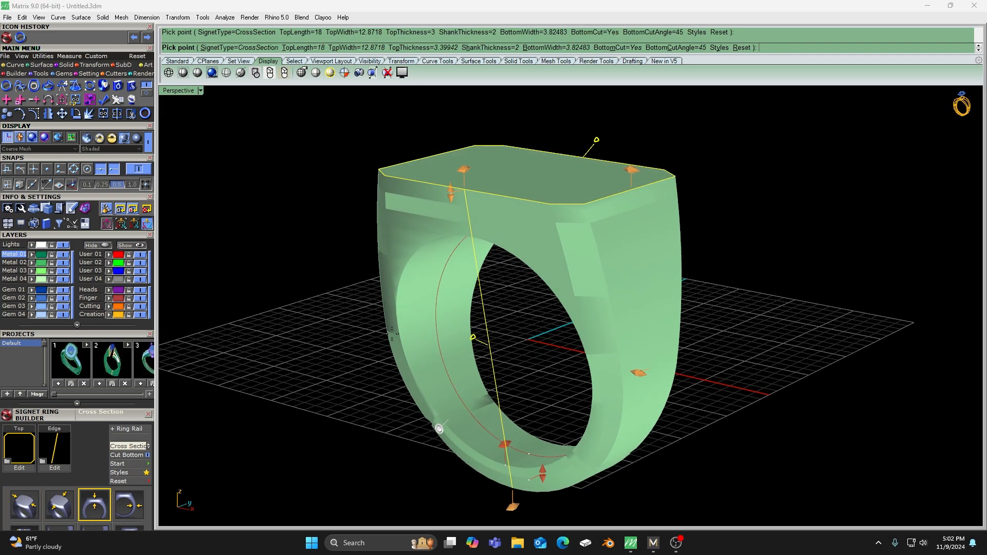
pyautogui.moveTo(460, 343); pyautogui.dragTo(420, 354, button='right')
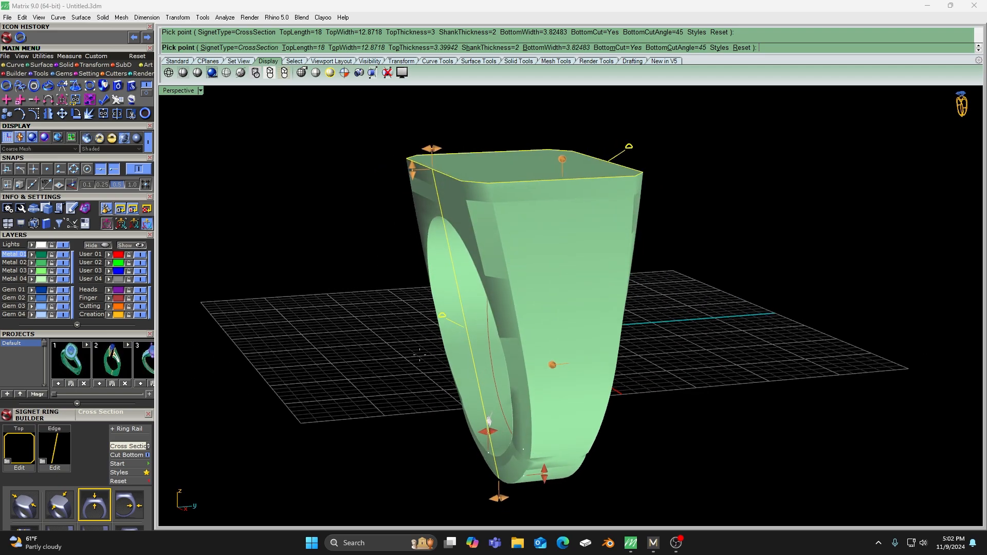
pyautogui.press('Return')
# Step: Examine the finished signet ring from the front, the side and the bottom of the shank
pyautogui.moveTo(370, 298); pyautogui.dragTo(432, 299, button='right')
pyautogui.moveTo(548, 364); pyautogui.dragTo(573, 359, button='right')
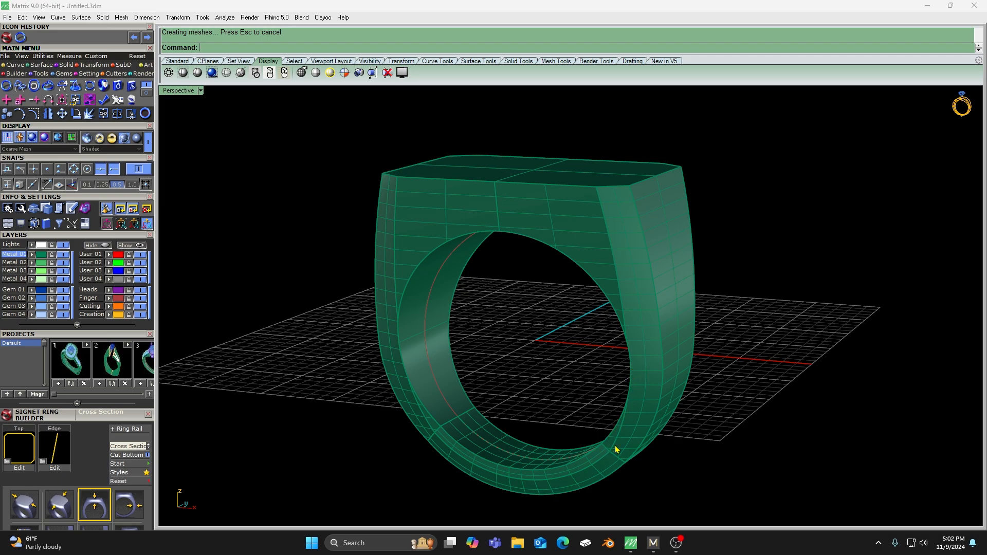
pyautogui.moveTo(529, 375); pyautogui.dragTo(465, 334, button='right')
pyautogui.scroll(2, 503, 363)
pyautogui.moveTo(477, 385); pyautogui.dragTo(432, 332, button='right')
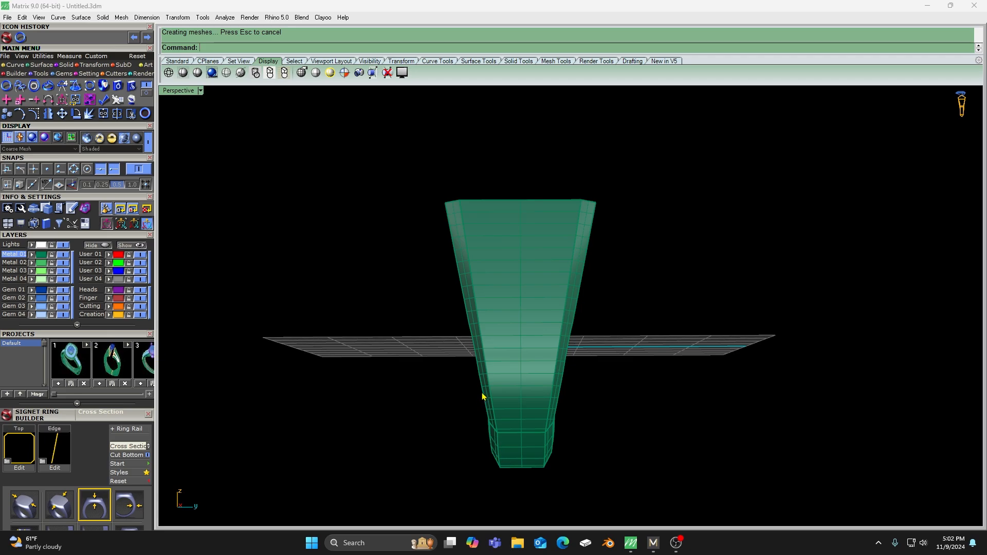
pyautogui.moveTo(495, 403); pyautogui.dragTo(503, 346, button='right')
# Step: Delete the signet ring and its ring rail, and return to MatrixGold
pyautogui.click(513, 322)
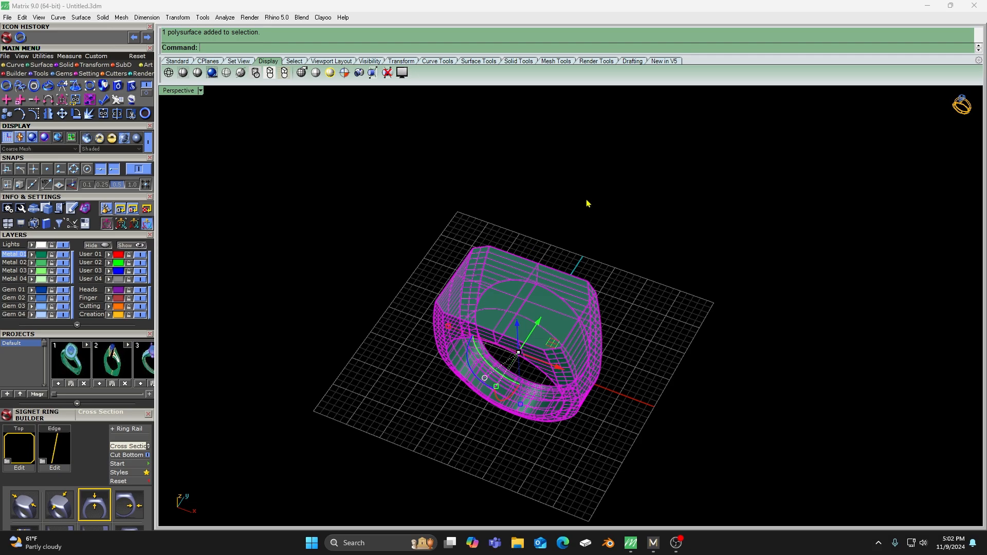
pyautogui.press('Delete')
pyautogui.moveTo(425, 222); pyautogui.dragTo(641, 411)
pyautogui.moveTo(426, 257); pyautogui.dragTo(605, 429)
pyautogui.press('Delete')
pyautogui.click(928, 7)
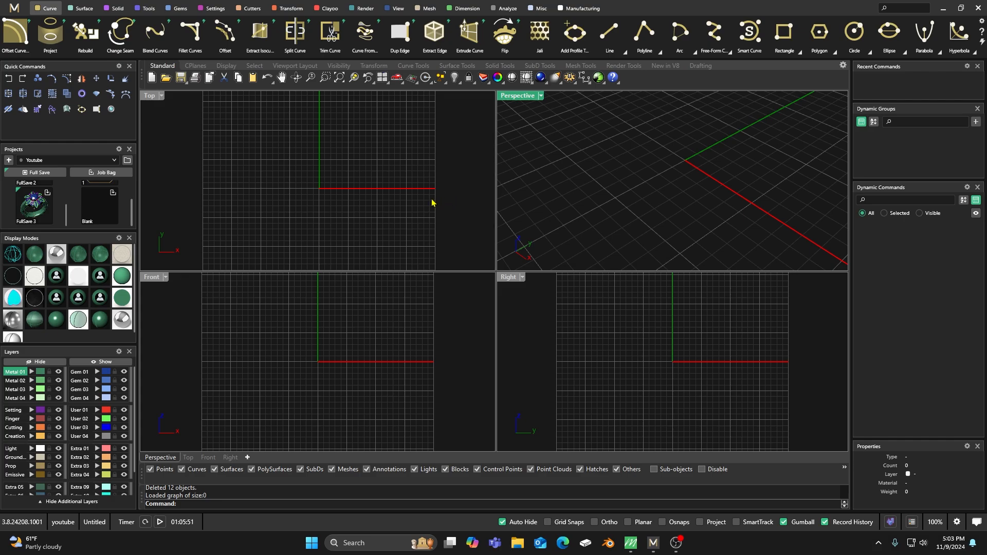
# Step: Create a ring rail and start an Advanced Signet on it
pyautogui.click(149, 8)
pyautogui.click(261, 36)
pyautogui.rightClick(265, 150)
pyautogui.click(16, 31)
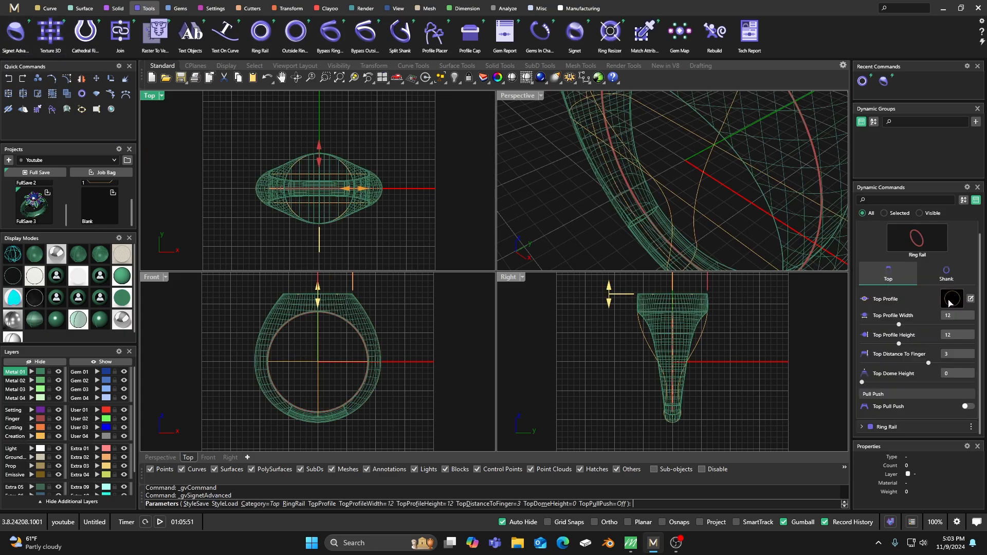
# Step: Browse the SignetTop library for the signet's available top profile shapes
pyautogui.click(951, 302)
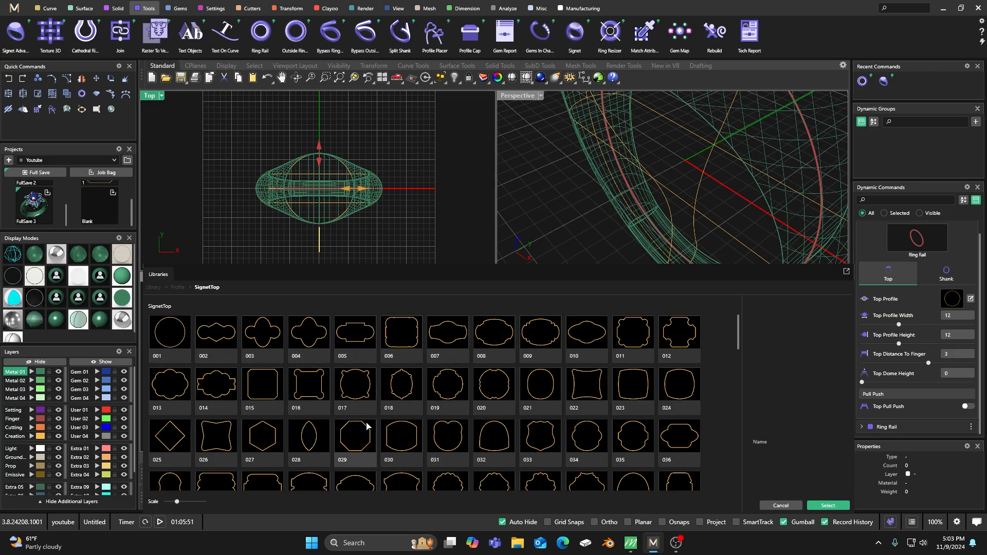
pyautogui.scroll(-1, 363, 409)
pyautogui.scroll(1, 363, 413)
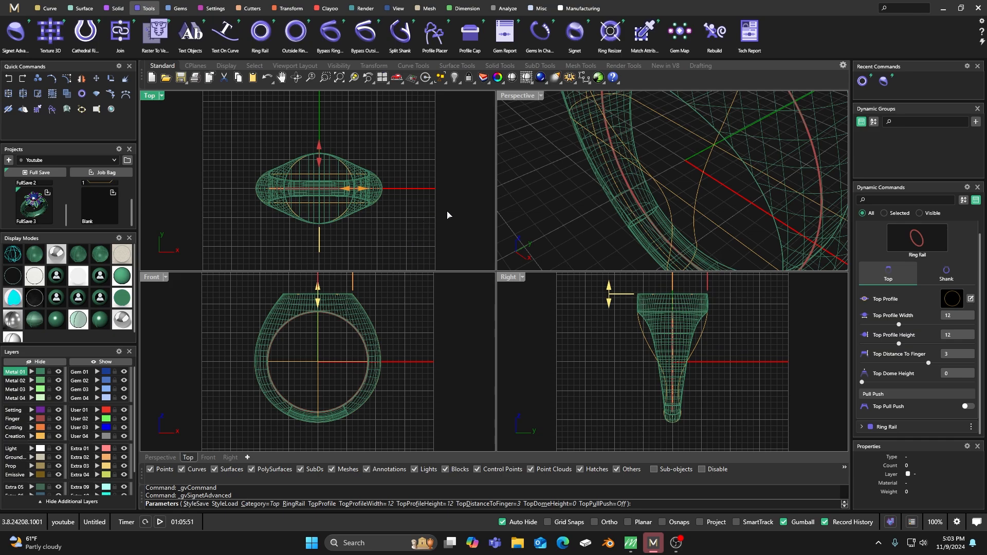
# Step: Cancel the Advanced Signet and delete the ring rail
pyautogui.press('Escape')
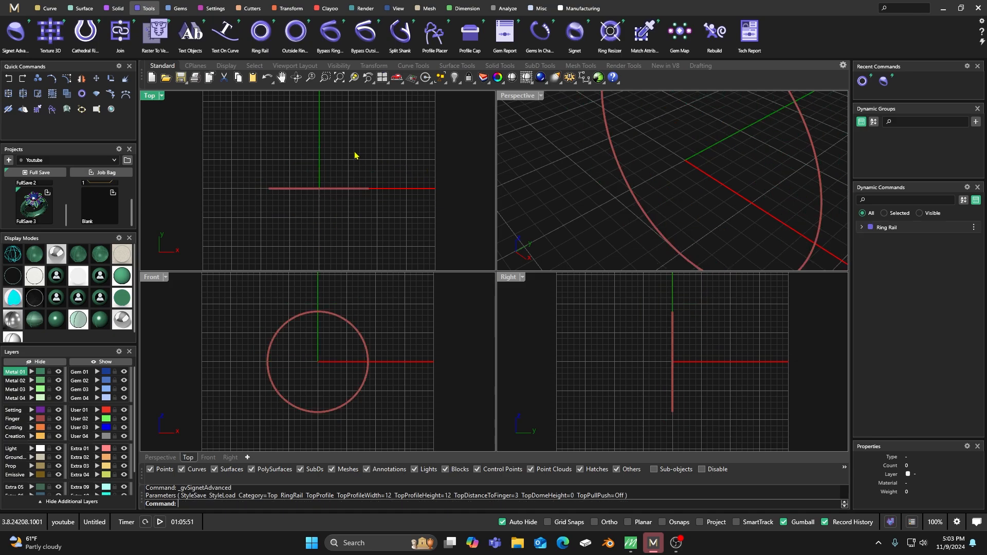
pyautogui.moveTo(248, 153); pyautogui.dragTo(392, 219)
pyautogui.press('Delete')
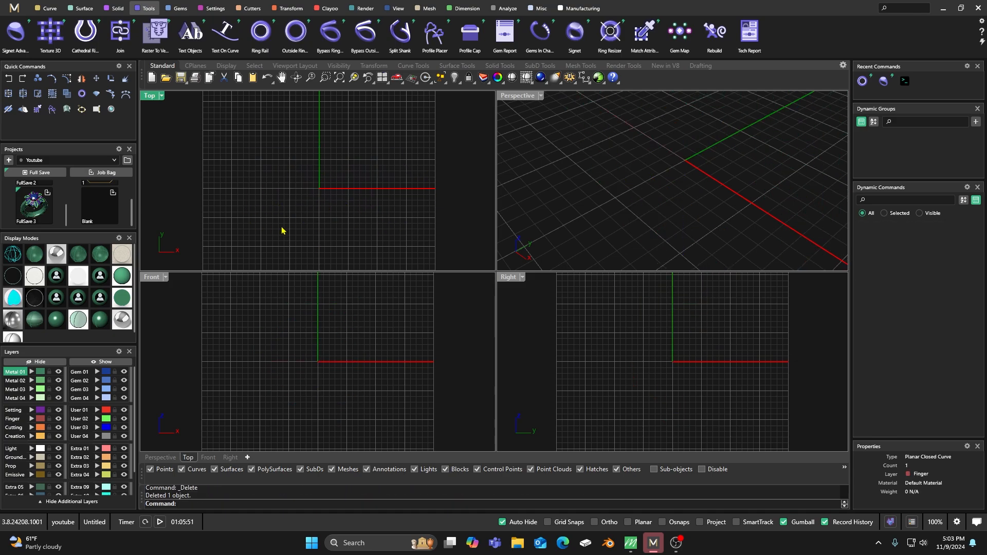
# Step: In a maximized Front view, make Creation the current layer and turn on Grid Snaps
pyautogui.doubleClick(156, 278)
pyautogui.moveTo(366, 233); pyautogui.dragTo(345, 220, button='right')
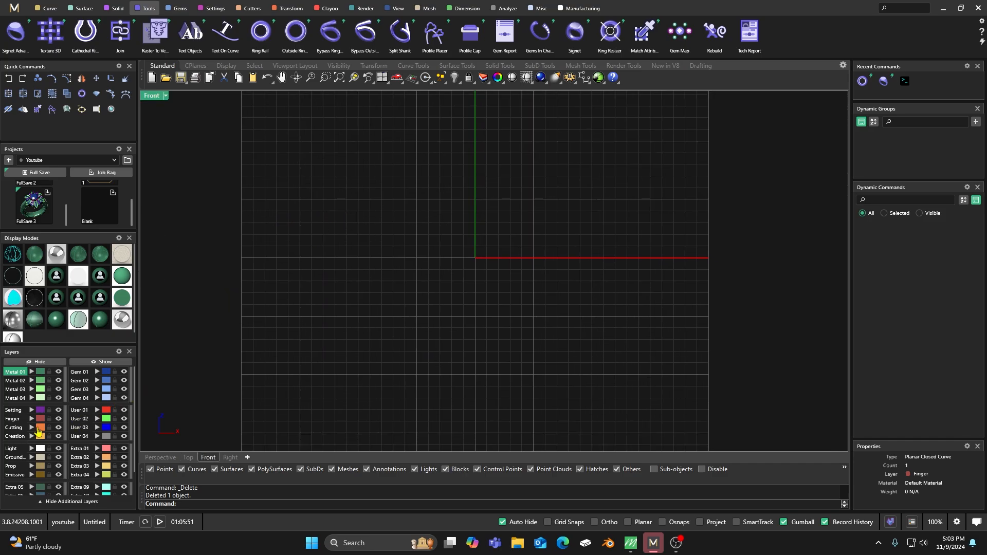
pyautogui.click(19, 437)
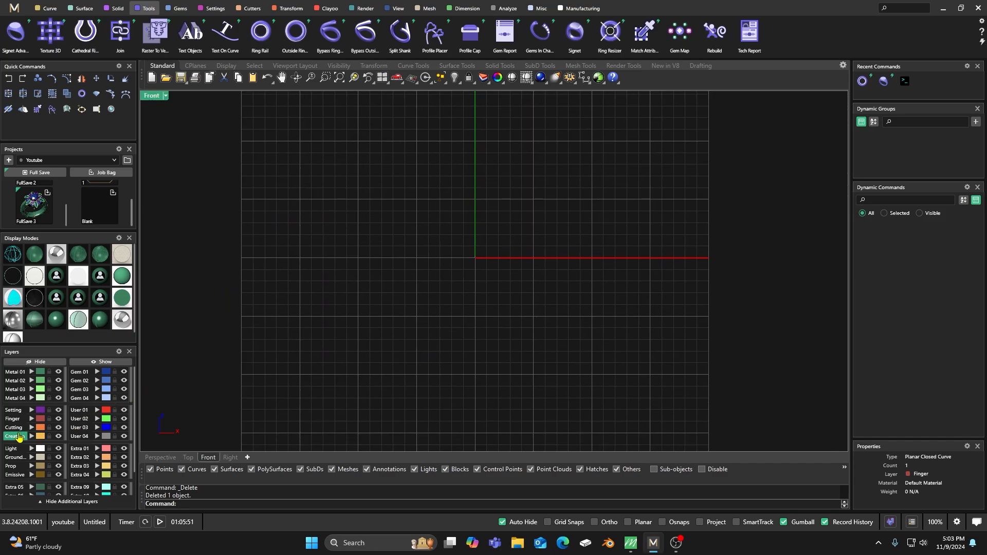
pyautogui.click(547, 522)
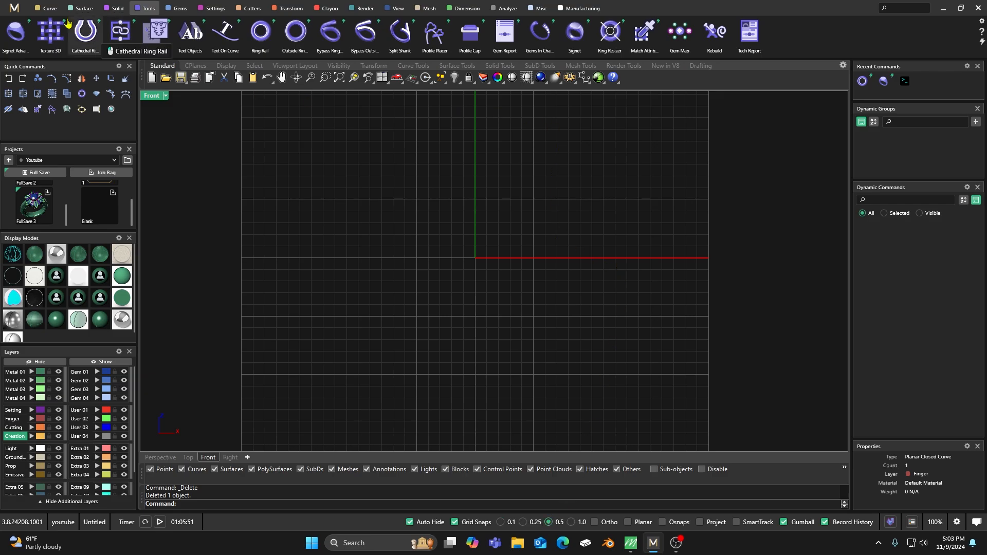
# Step: Draw a square of about 10 mm per side centred on the origin in the Front view
pyautogui.click(47, 9)
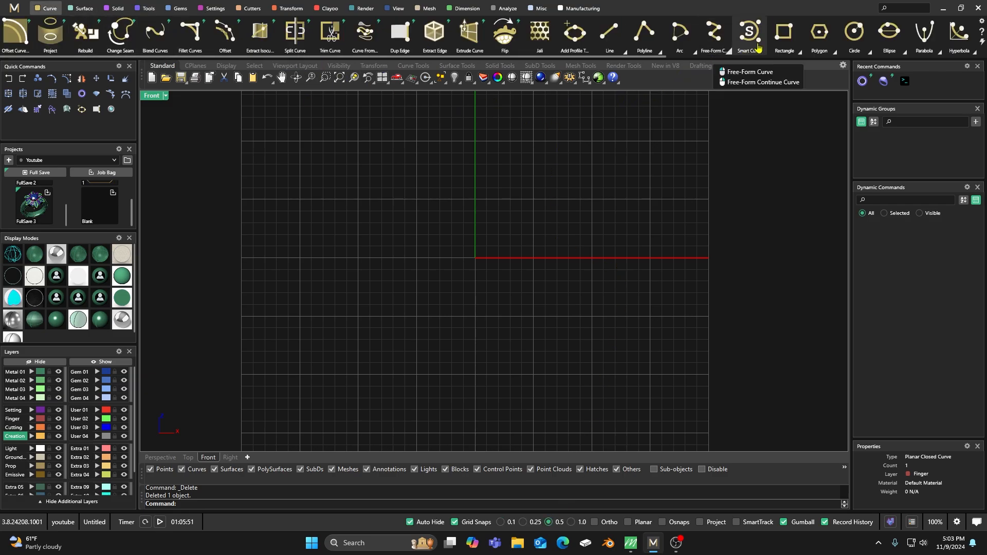
pyautogui.click(784, 32)
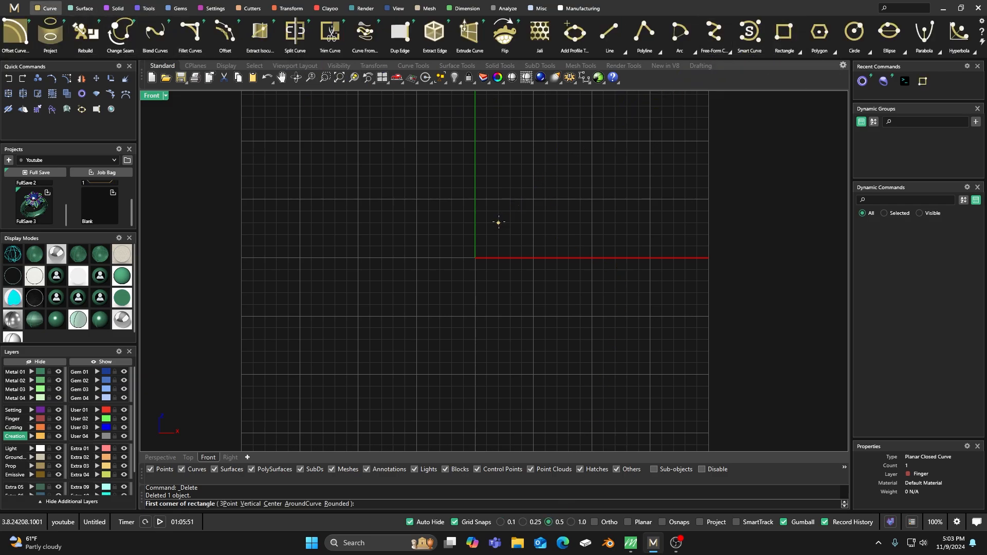
pyautogui.click(417, 199)
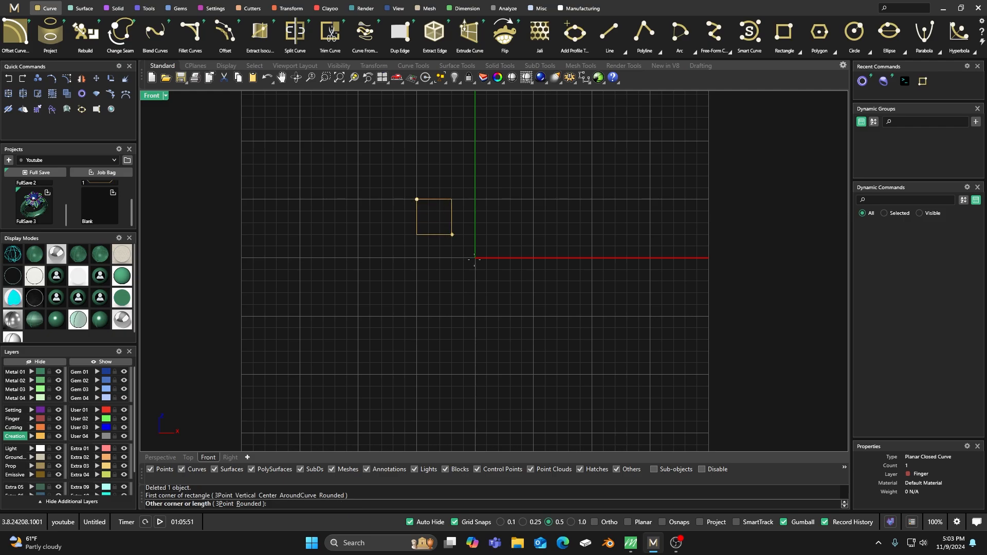
pyautogui.click(533, 315)
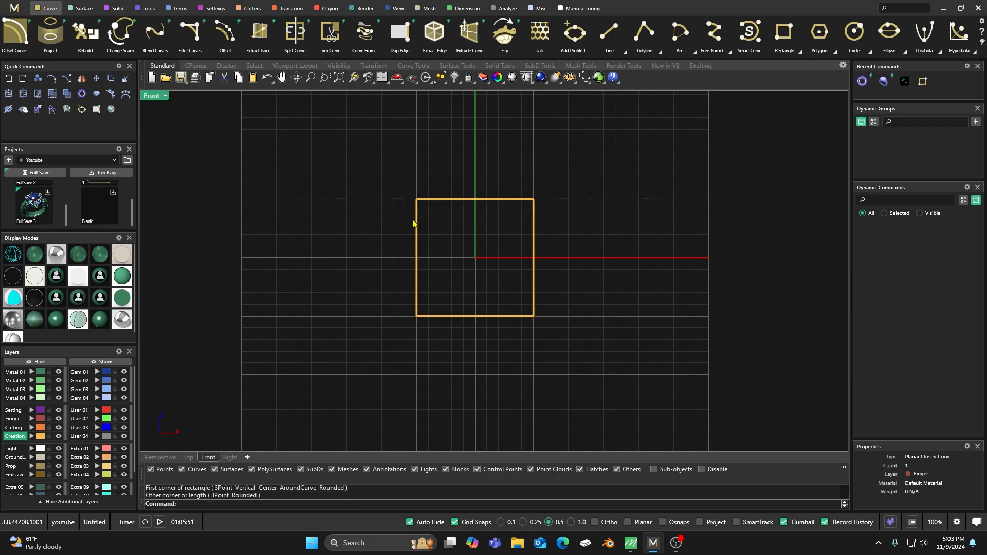
# Step: Draw a 5.657 mm diagonal line across the square's upper-left corner, overhanging both edges
pyautogui.click(609, 33)
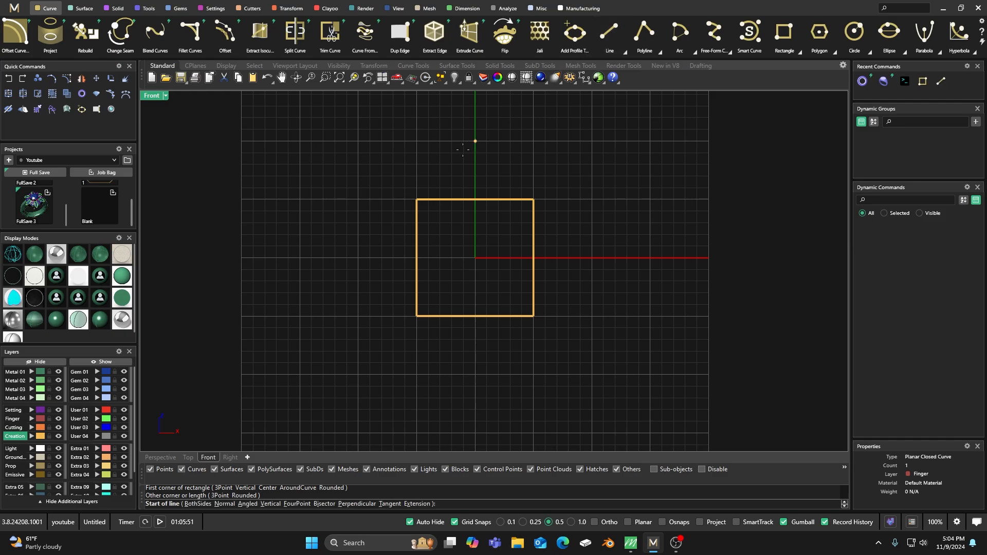
pyautogui.click(451, 187)
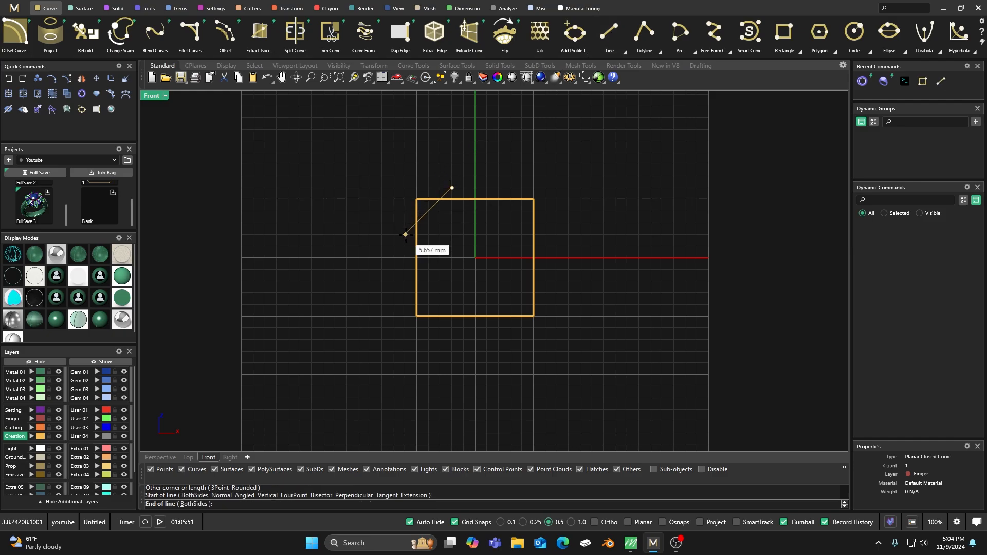
pyautogui.click(406, 235)
# Step: Rotate copies of the diagonal line about the origin at 90-degree intervals, one across each remaining corner of the square
pyautogui.keyDown('shift'); pyautogui.click(434, 210); pyautogui.keyUp('shift')
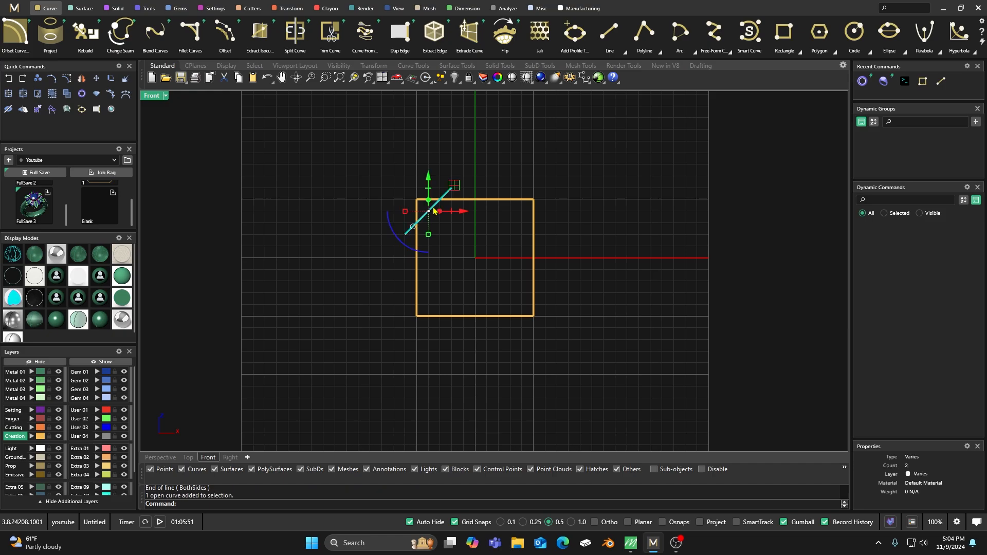
pyautogui.click(116, 93)
pyautogui.click(220, 504)
pyautogui.click(475, 257)
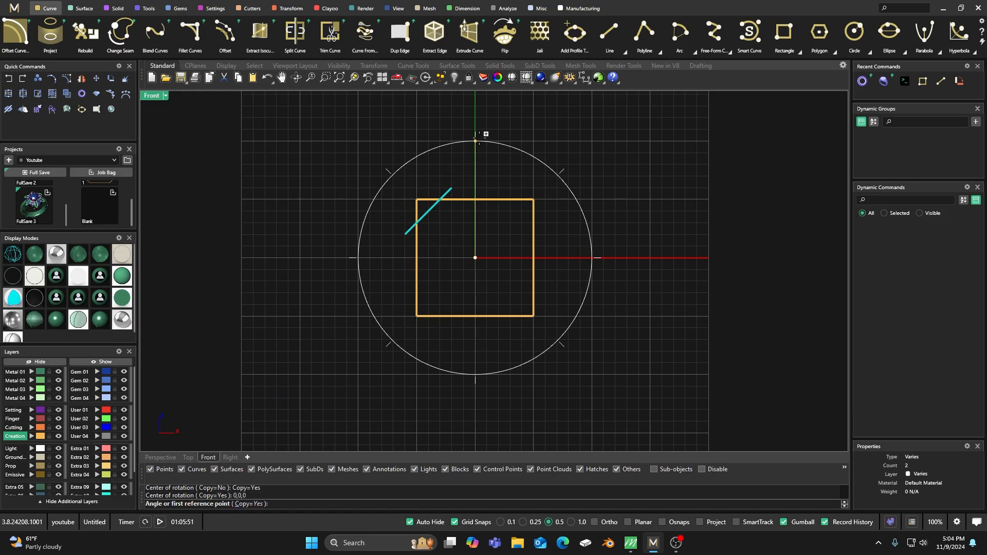
pyautogui.click(476, 135)
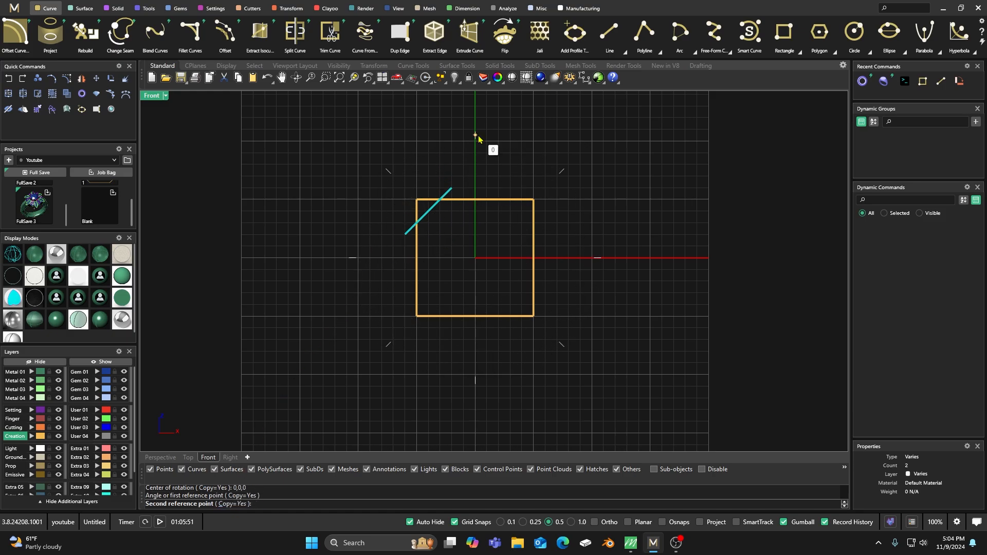
pyautogui.click(640, 257)
pyautogui.click(476, 405)
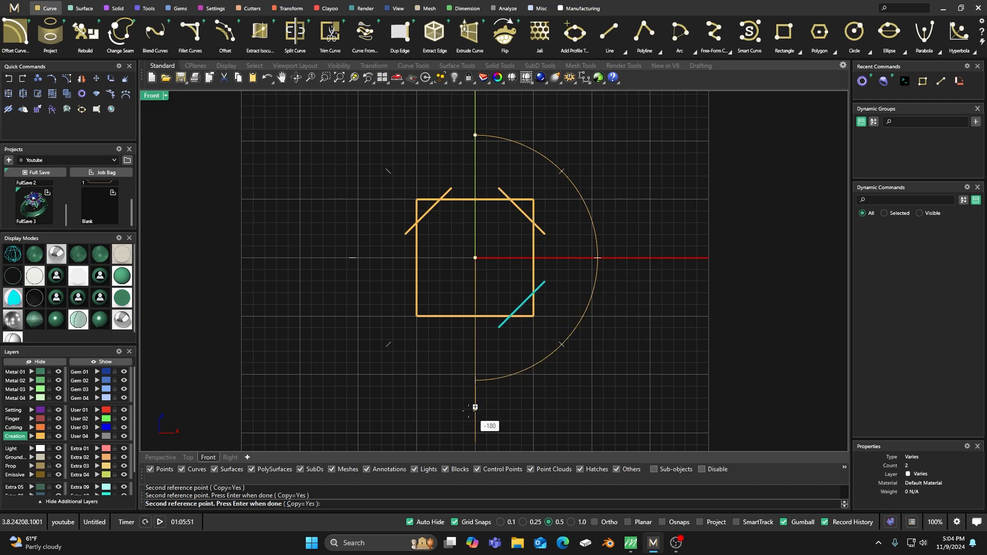
pyautogui.click(347, 258)
pyautogui.press('Return')
pyautogui.press('Escape')
# Step: Using all the curves as trim boundaries, trim away the square's two left corners and the overhanging diagonal ends there
pyautogui.click(475, 204)
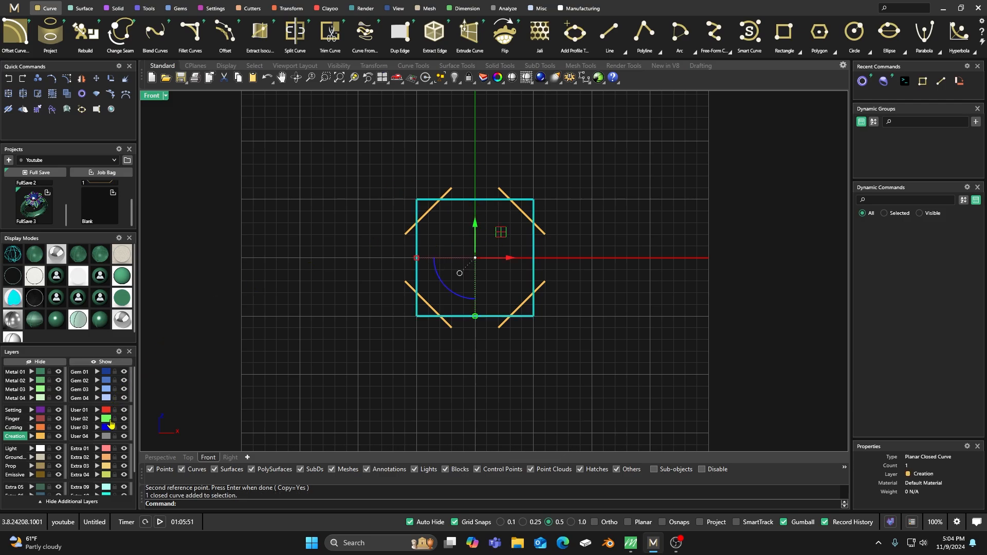
pyautogui.click(383, 232)
pyautogui.moveTo(373, 176); pyautogui.dragTo(599, 382)
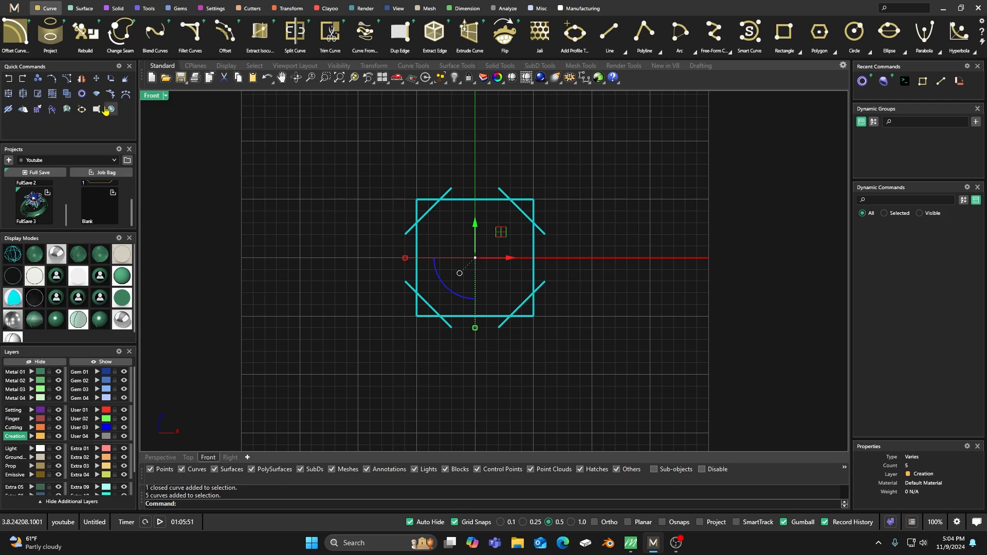
pyautogui.click(38, 93)
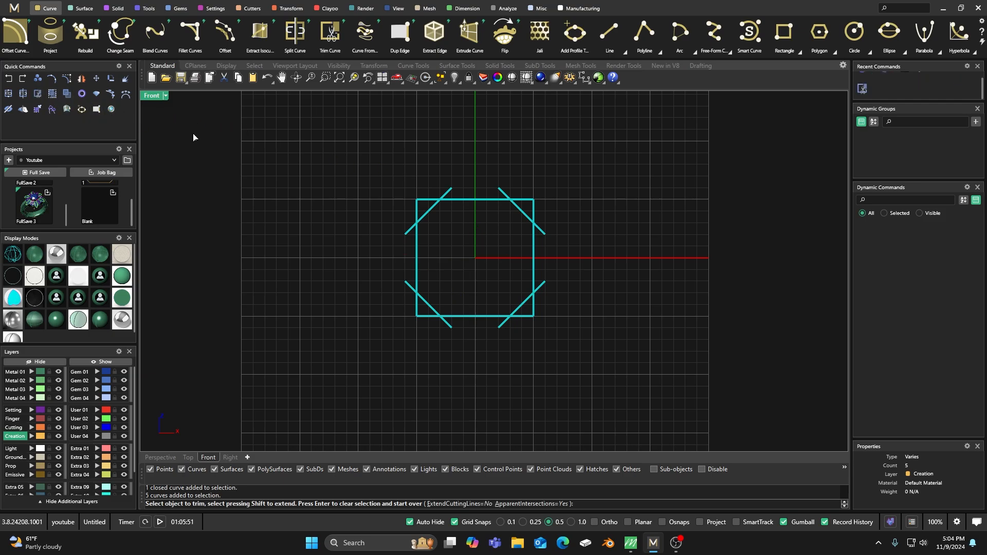
pyautogui.click(419, 202)
pyautogui.click(447, 193)
pyautogui.click(409, 233)
pyautogui.click(410, 286)
pyautogui.click(420, 314)
pyautogui.click(446, 323)
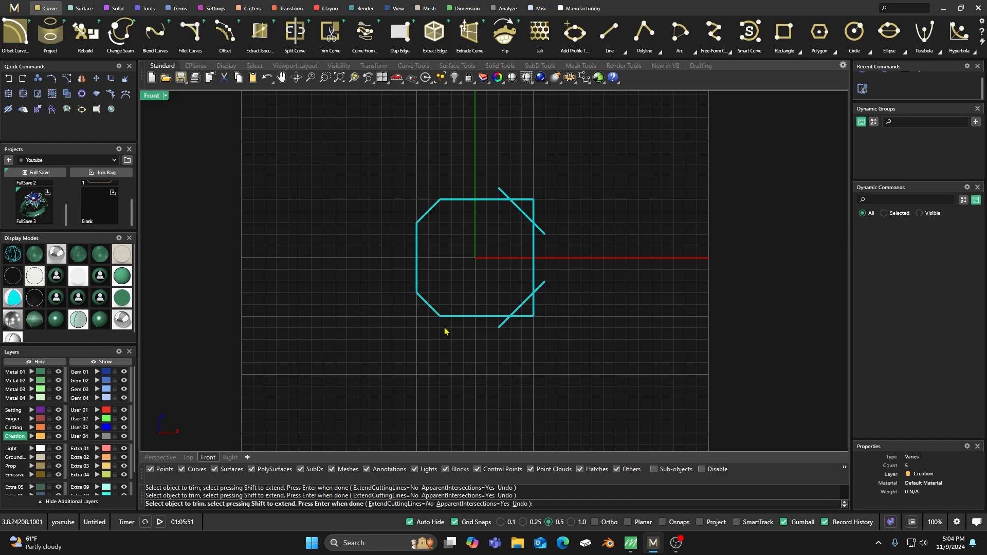
# Step: Trim the square's two right corners and the overhanging diagonal ends to complete the clipped-corner outline, accepting the broken history
pyautogui.click(505, 325)
pyautogui.click(541, 286)
pyautogui.click(540, 229)
pyautogui.click(535, 209)
pyautogui.click(503, 191)
pyautogui.press('Return')
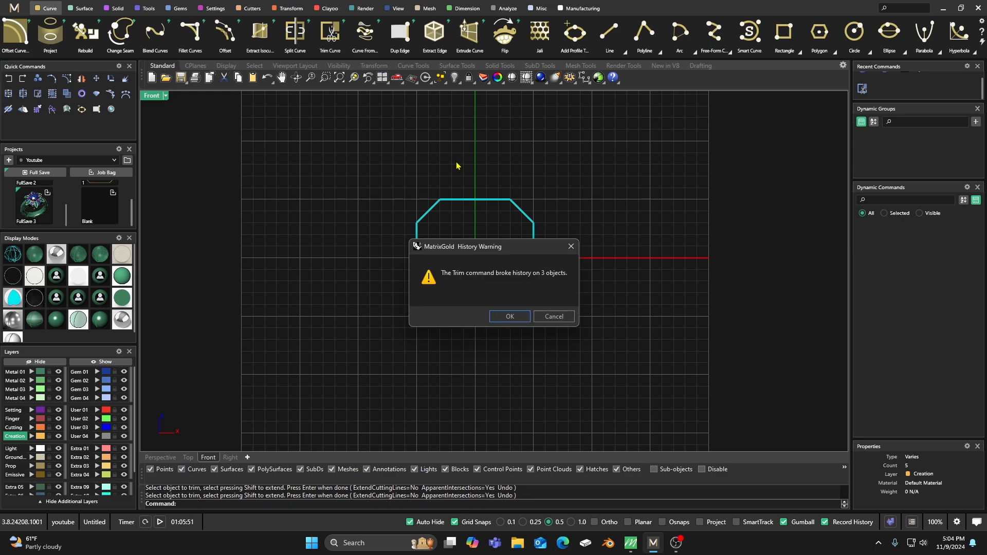
pyautogui.click(510, 316)
pyautogui.click(420, 165)
pyautogui.scroll(3, 426, 220)
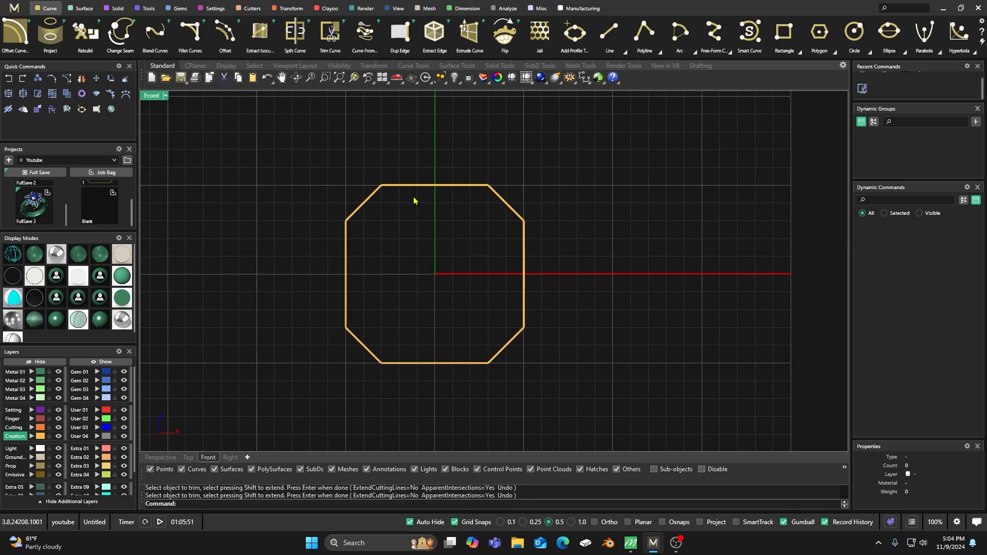
# Step: Join all eight segments of the clipped-corner square outline into one closed curve
pyautogui.click(409, 187)
pyautogui.click(334, 165)
pyautogui.moveTo(287, 161); pyautogui.dragTo(610, 425)
pyautogui.click(8, 93)
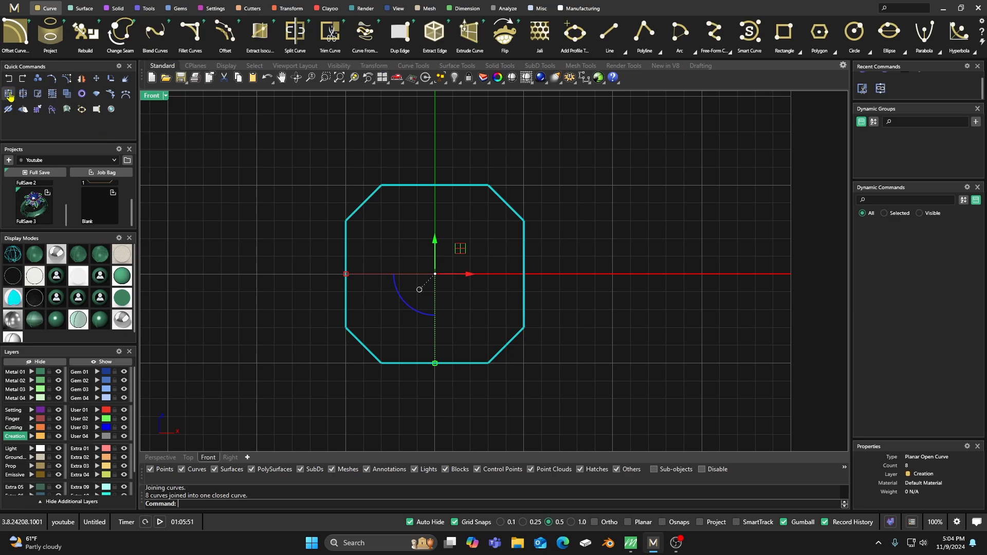
pyautogui.click(422, 189)
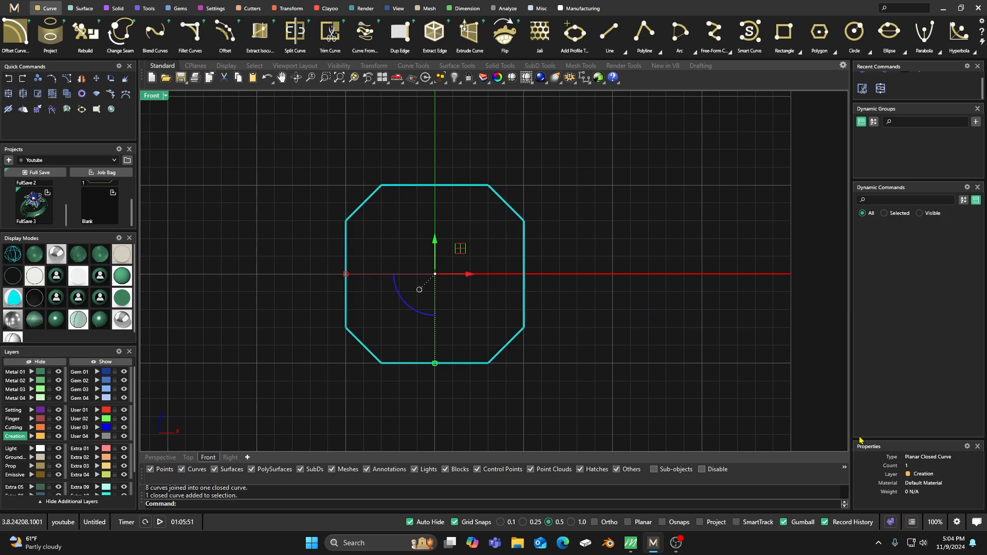
pyautogui.click(540, 178)
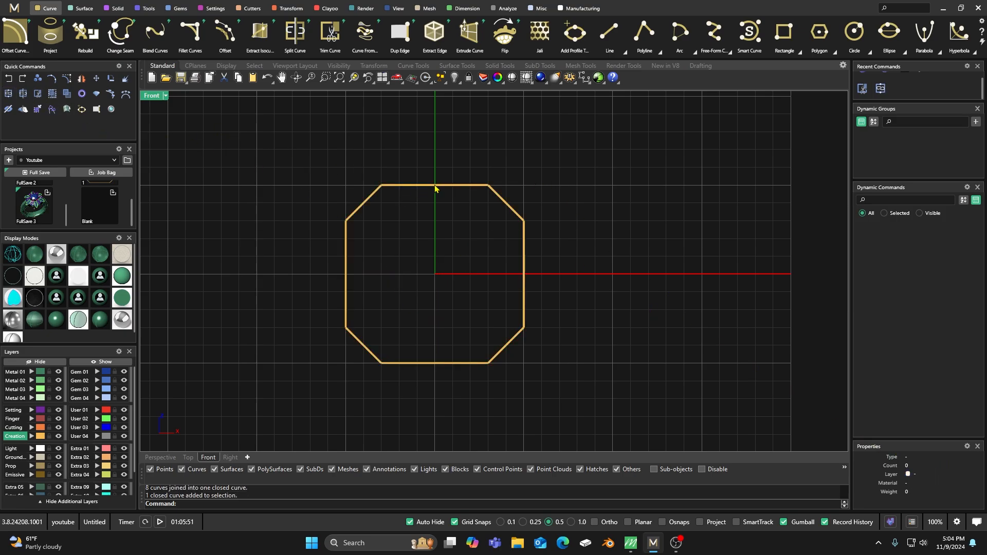
# Step: Save the closed outline to the SignetTop profile library under the name SignetTop, and delete it from the scene
pyautogui.scroll(-2, 436, 188)
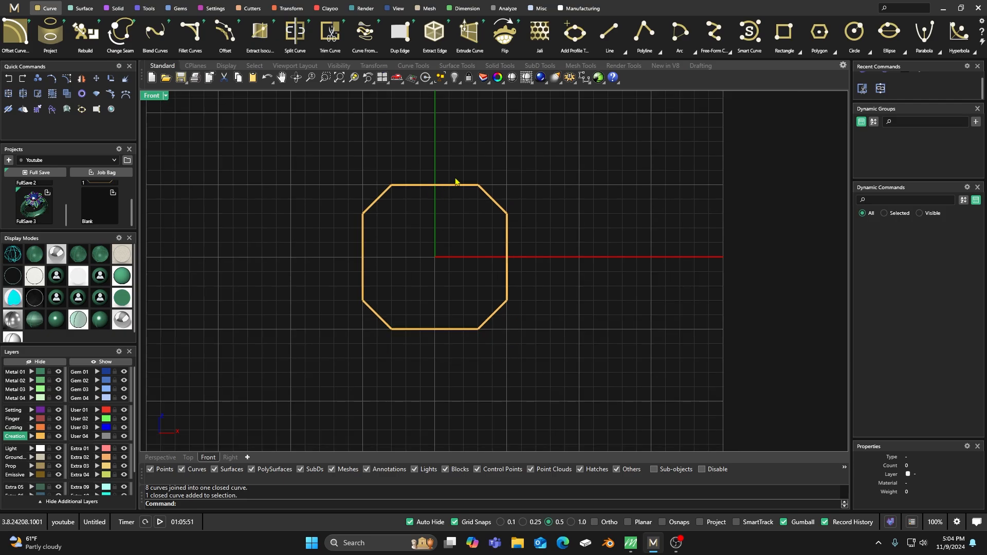
pyautogui.click(574, 35)
pyautogui.click(458, 185)
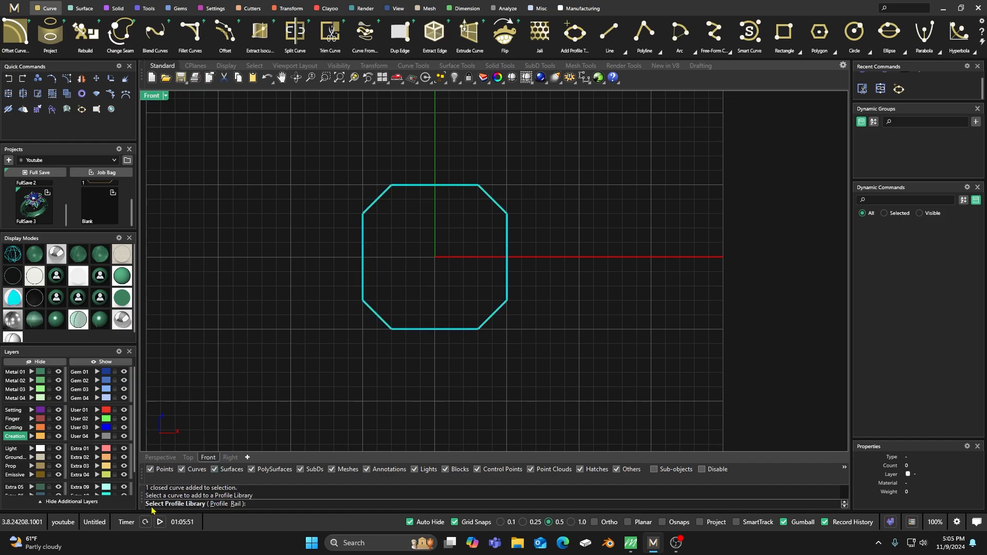
pyautogui.click(218, 504)
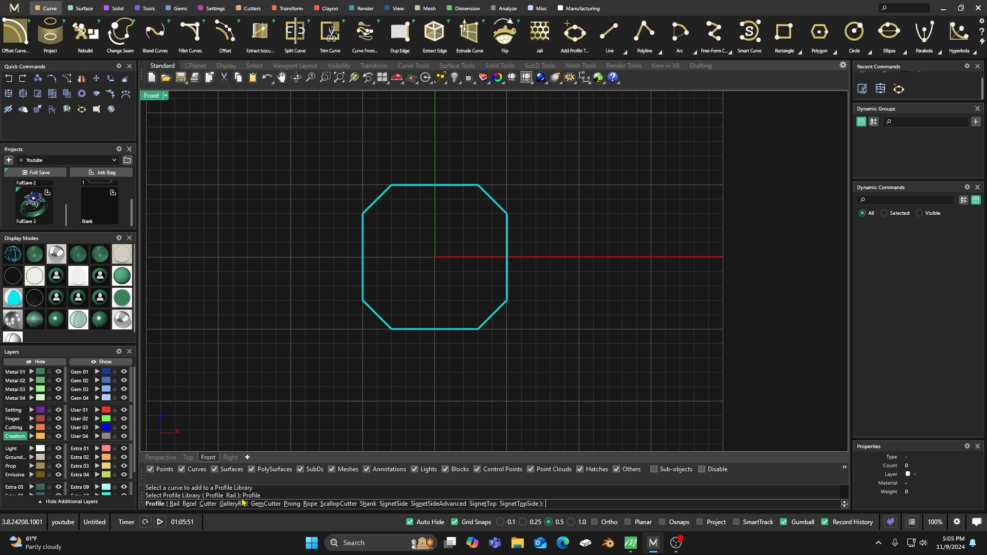
pyautogui.click(483, 505)
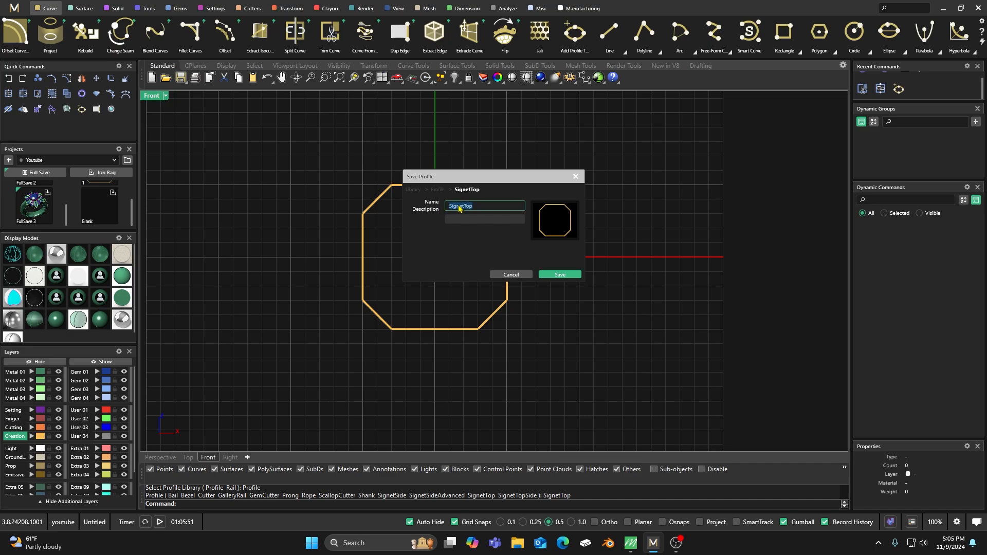
pyautogui.click(561, 276)
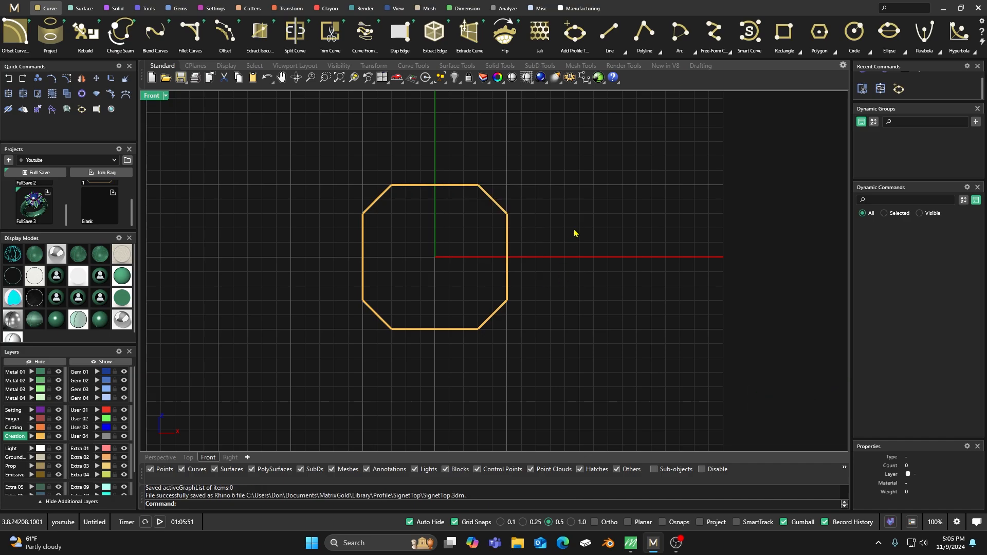
pyautogui.moveTo(284, 154); pyautogui.dragTo(580, 375)
pyautogui.press('Delete')
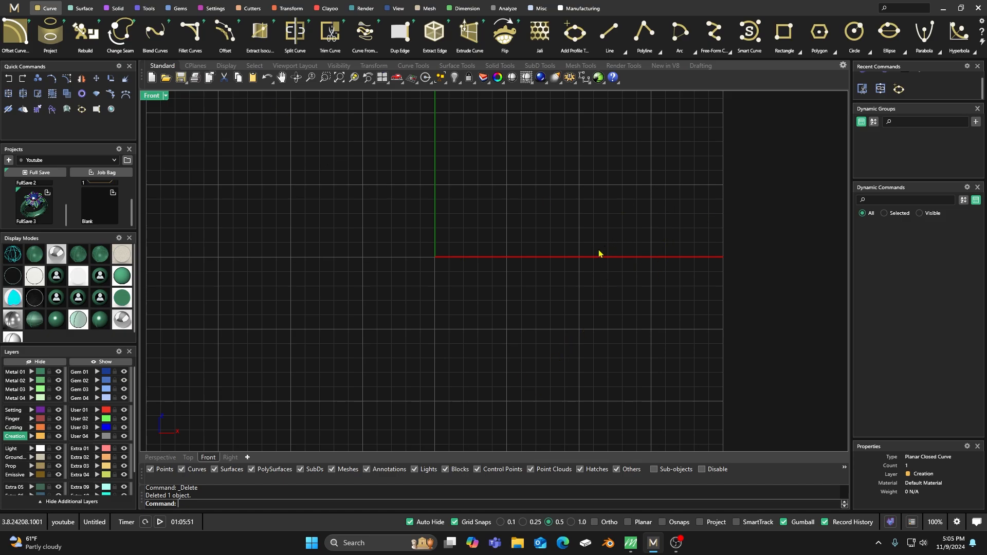
# Step: In the Right view, draw a slanted line about 10 mm tall beside the vertical axis, leaning toward the axis at its lower end
pyautogui.doubleClick(152, 96)
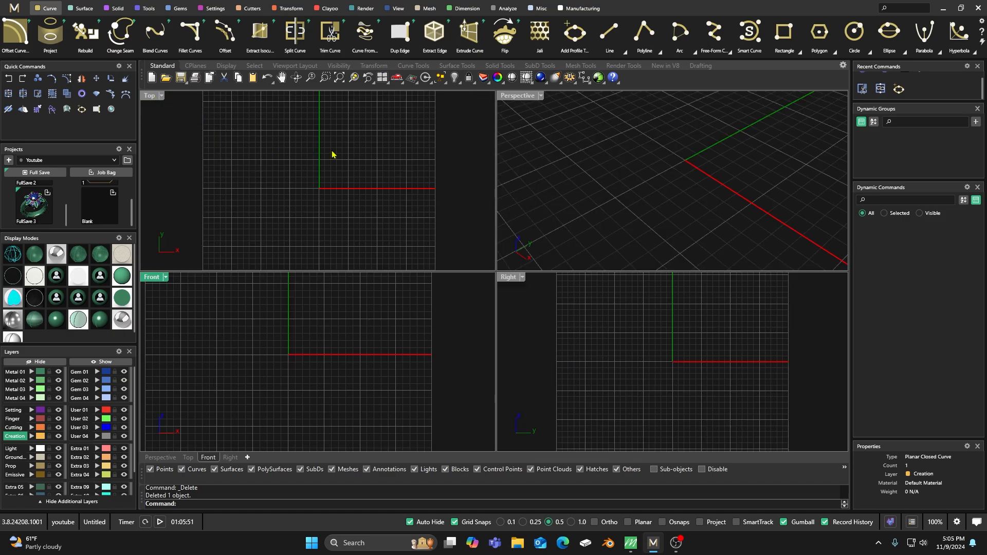
pyautogui.doubleClick(507, 277)
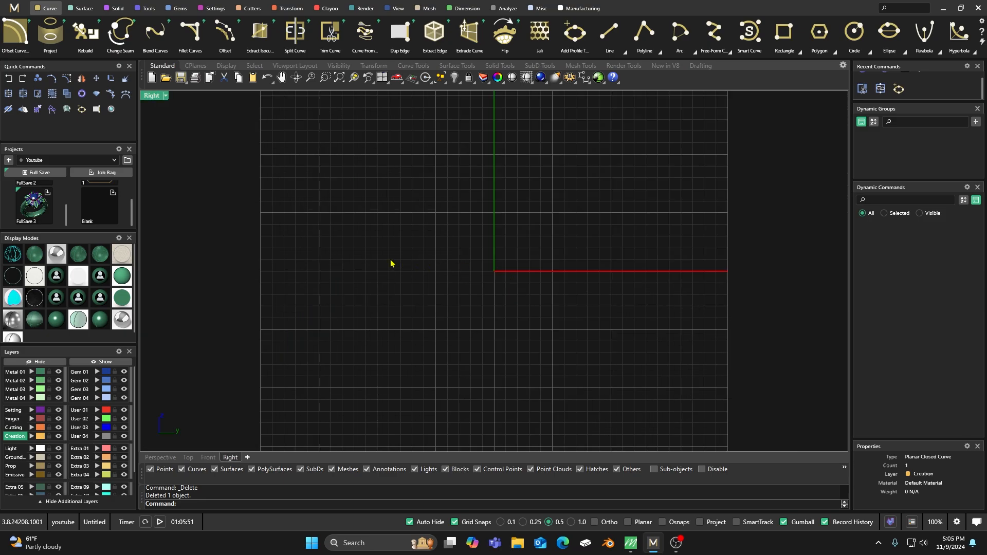
pyautogui.click(609, 33)
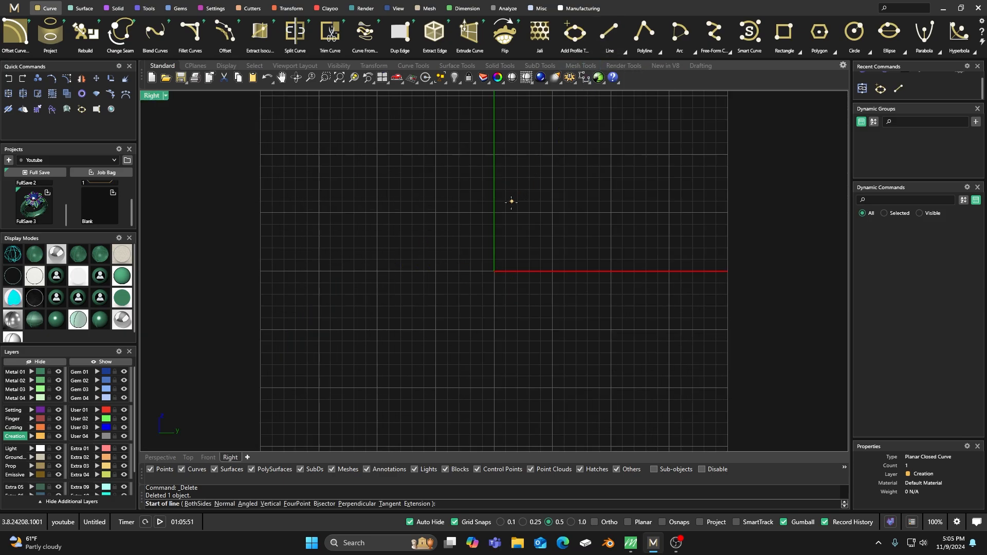
pyautogui.click(435, 212)
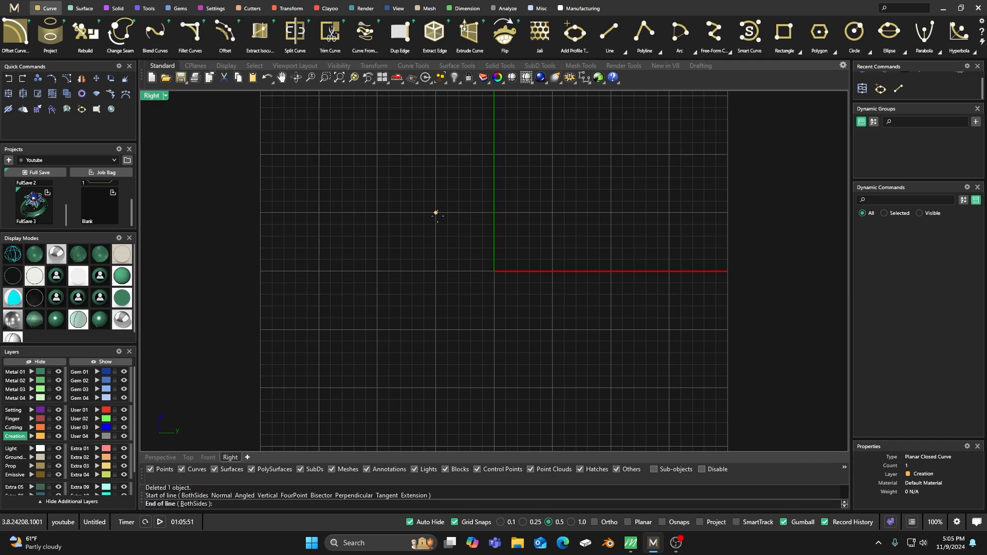
pyautogui.click(476, 329)
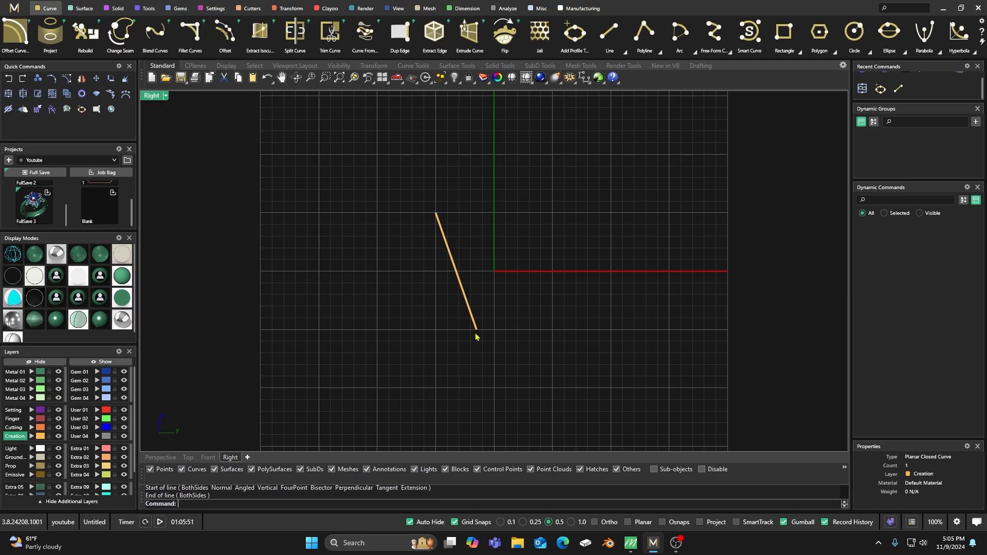
# Step: Save the slanted line to the SignetSideAdvanced profile library as ss1, and delete it from the scene
pyautogui.click(457, 281)
pyautogui.click(575, 35)
pyautogui.click(220, 504)
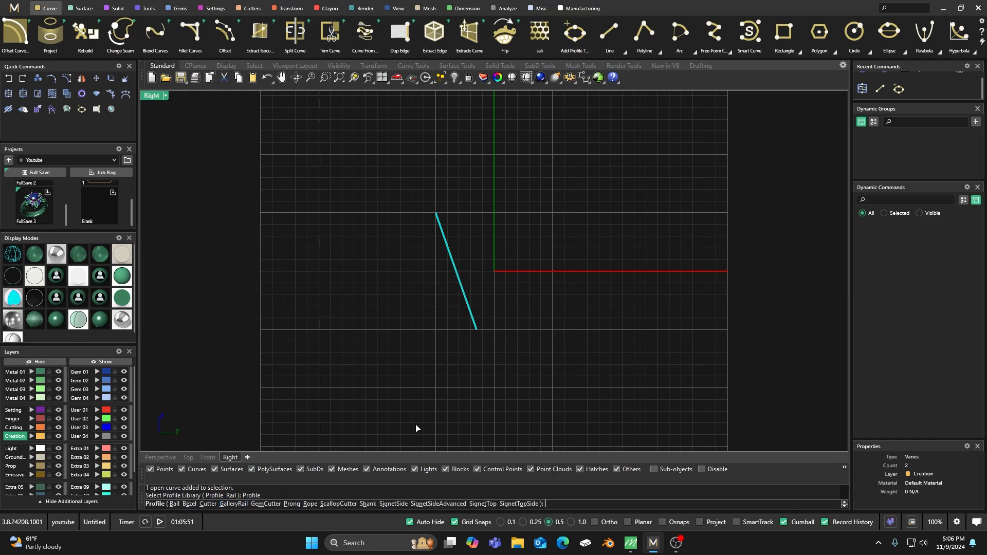
pyautogui.click(441, 505)
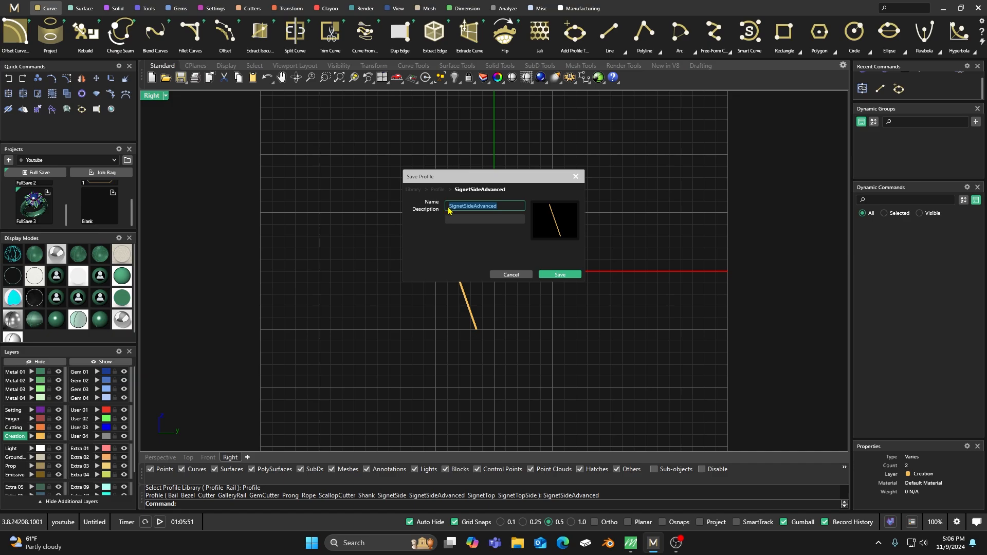
pyautogui.write('ss1')
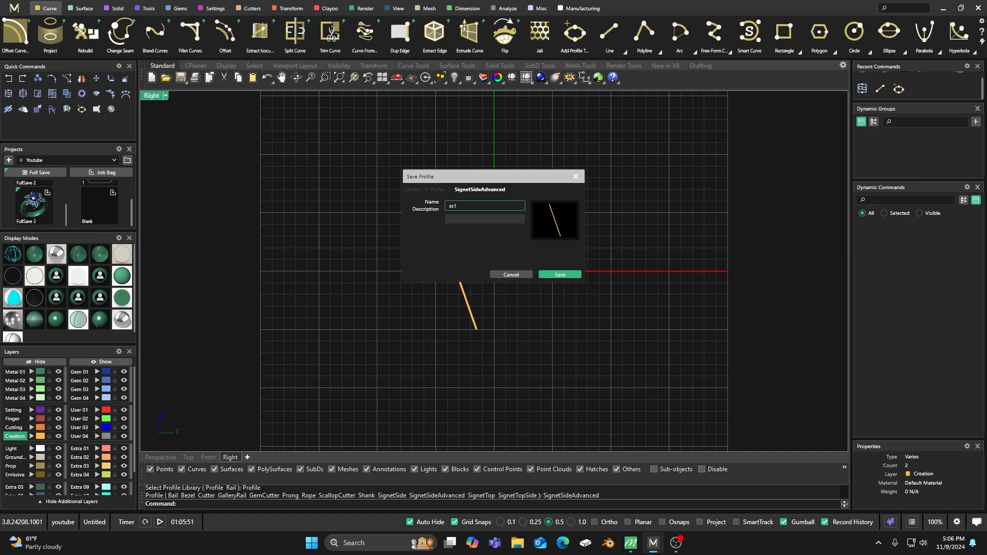
pyautogui.click(560, 275)
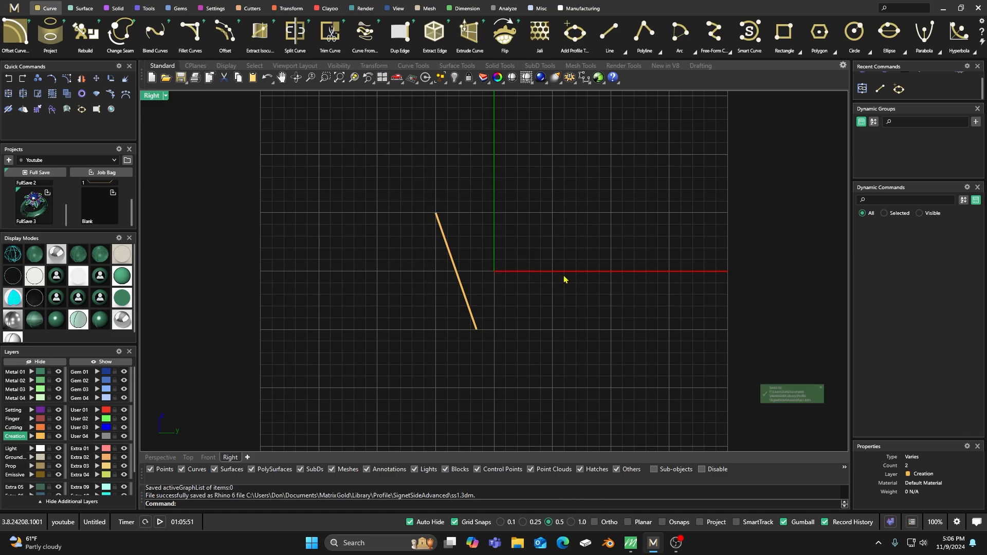
pyautogui.moveTo(412, 190); pyautogui.dragTo(518, 380)
pyautogui.press('Delete')
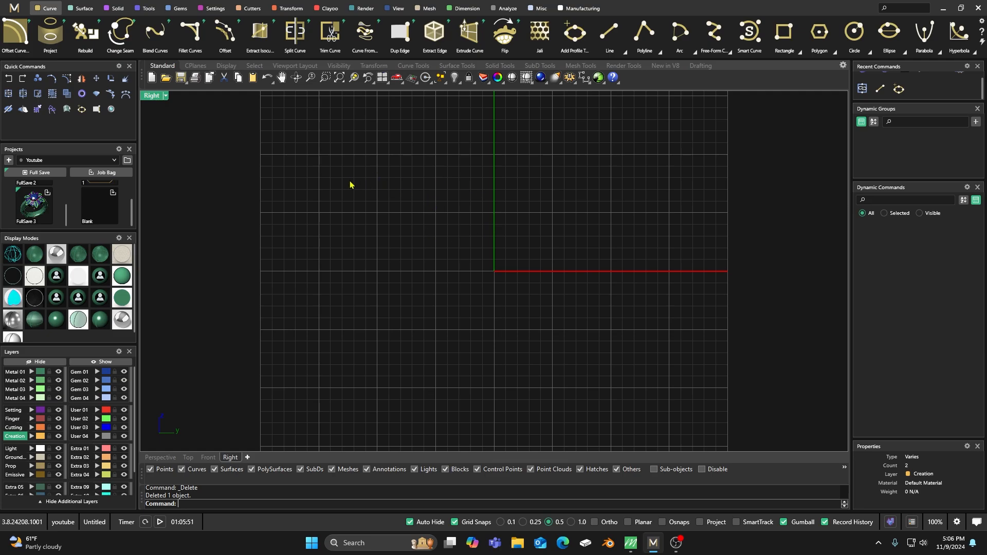
# Step: Create a ring rail in US finger size 10
pyautogui.click(147, 8)
pyautogui.click(262, 37)
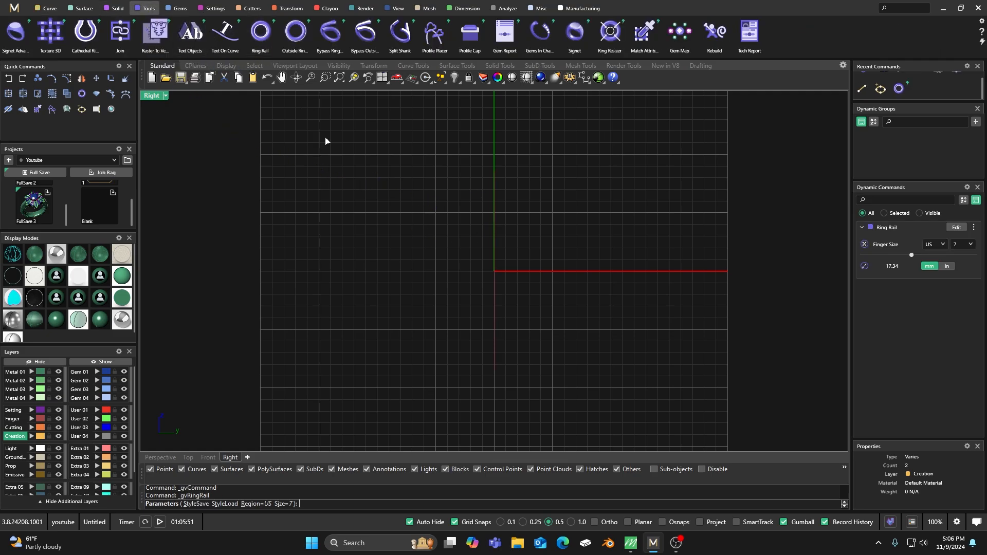
pyautogui.click(970, 245)
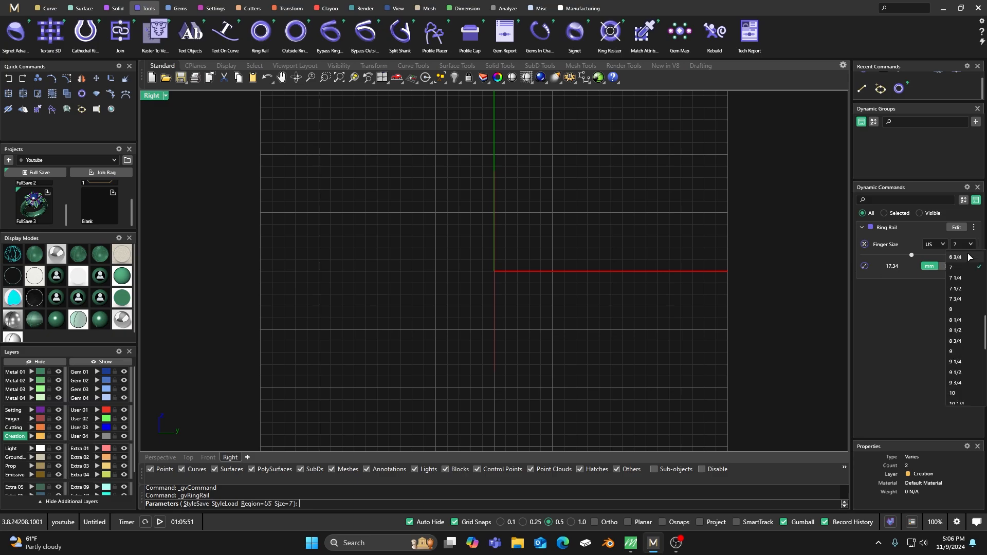
pyautogui.click(959, 394)
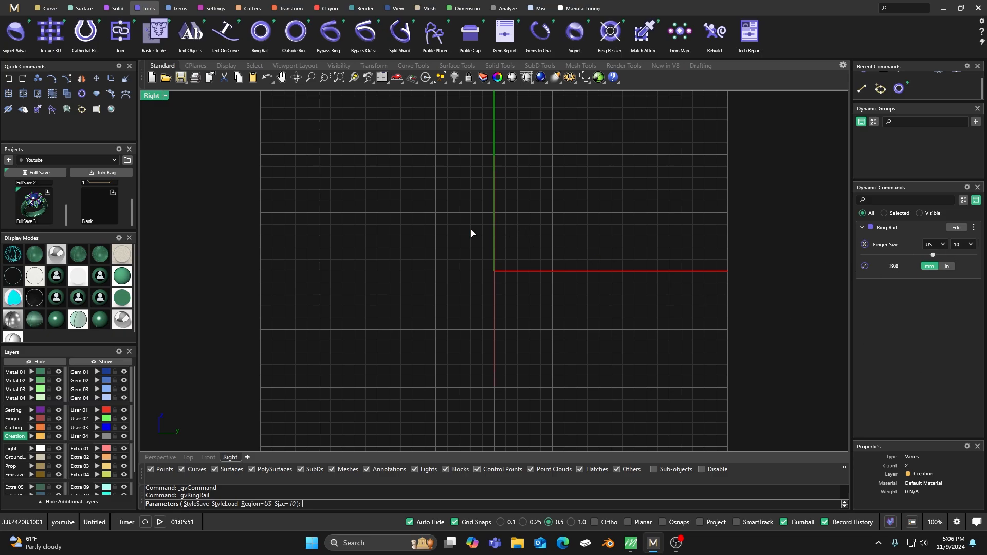
pyautogui.rightClick(187, 132)
# Step: Start an advanced signet ring on the ring rail and use the saved SignetTop outline as its top profile
pyautogui.doubleClick(153, 96)
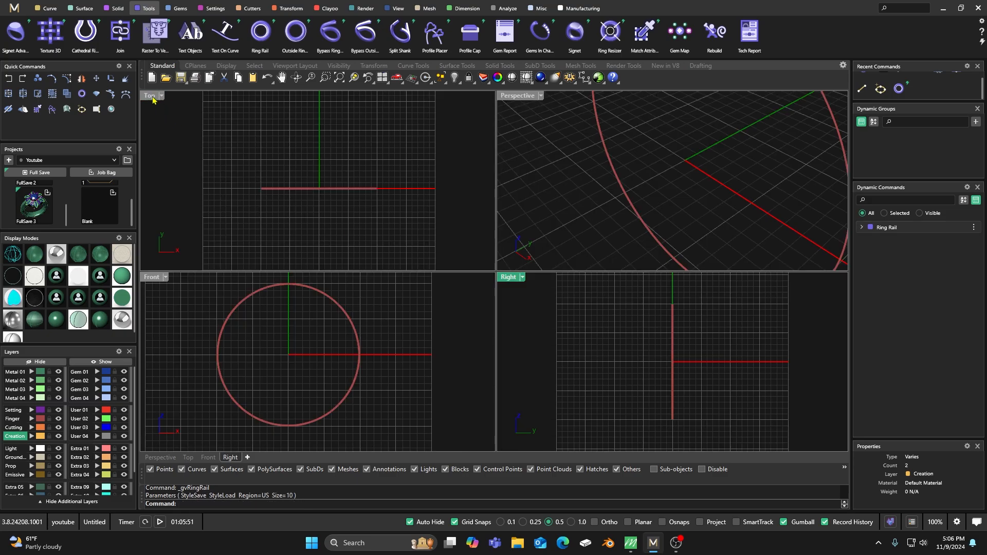
pyautogui.click(335, 336)
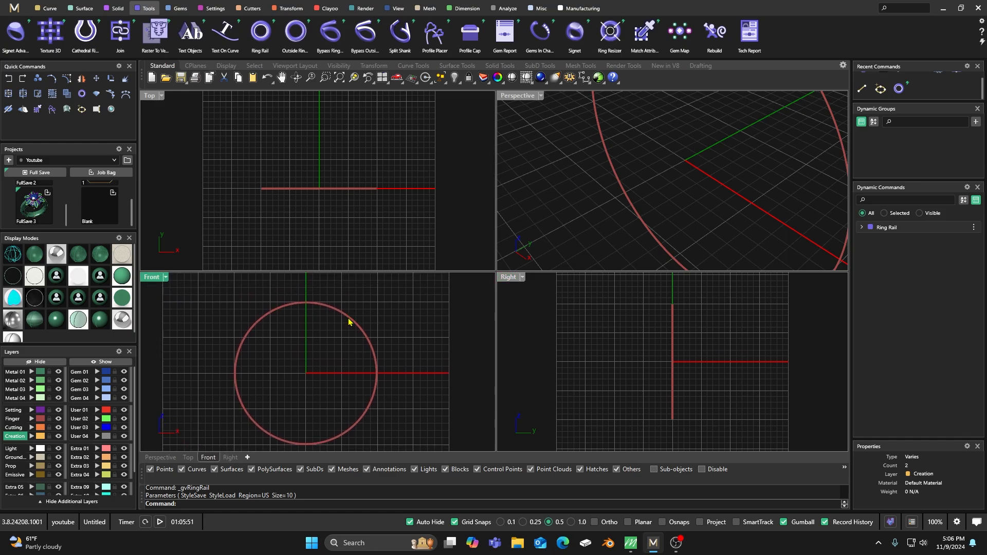
pyautogui.click(349, 323)
pyautogui.click(15, 32)
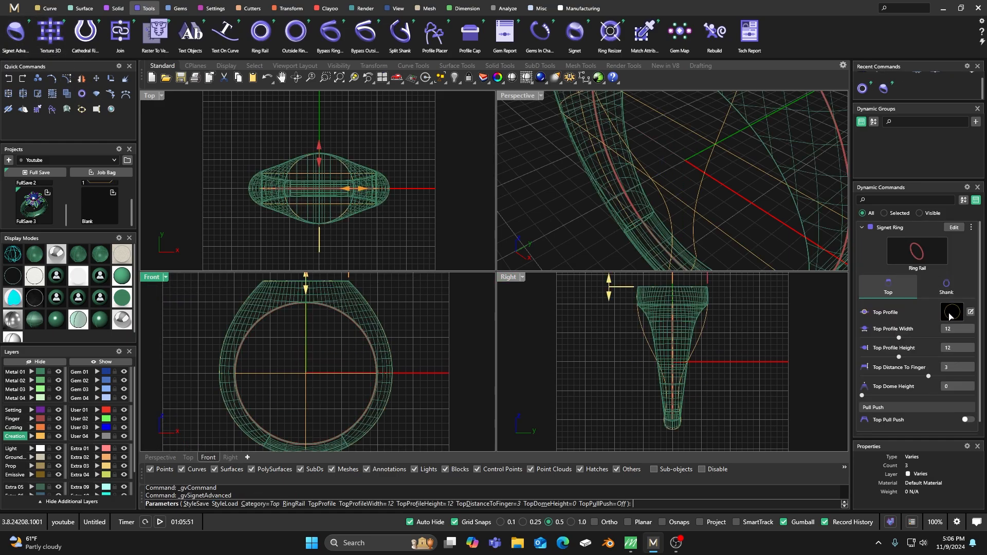
pyautogui.click(951, 314)
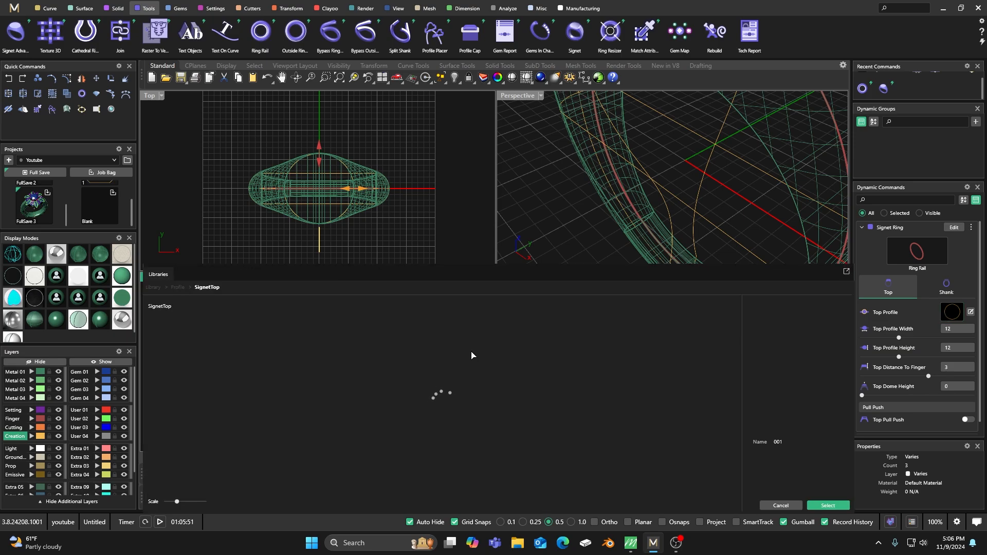
pyautogui.scroll(-10, 473, 355)
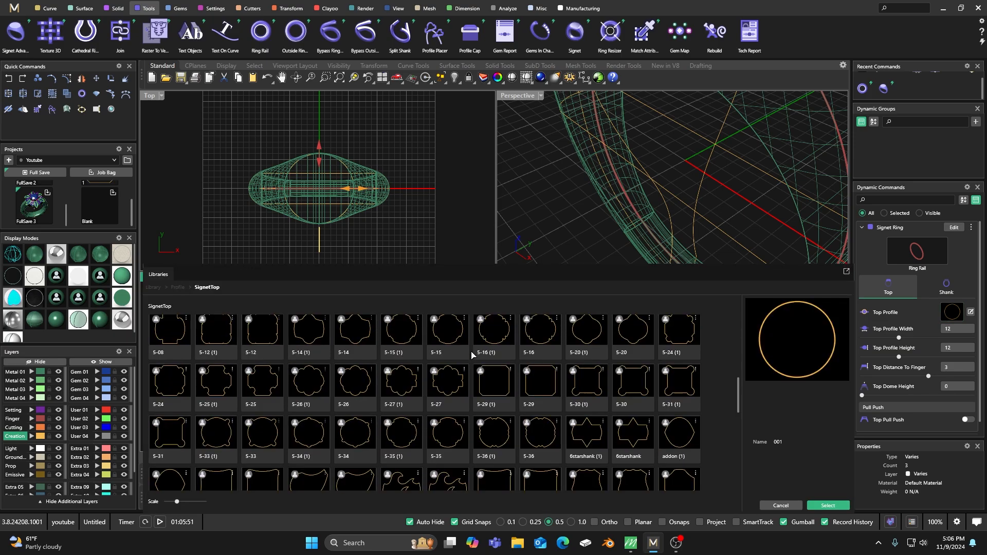
pyautogui.scroll(-1, 473, 354)
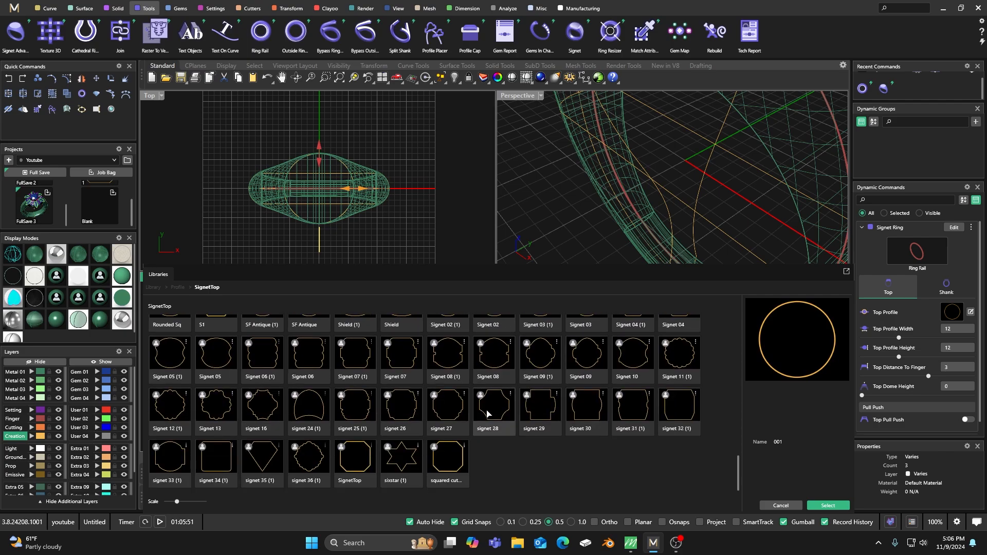
pyautogui.doubleClick(362, 463)
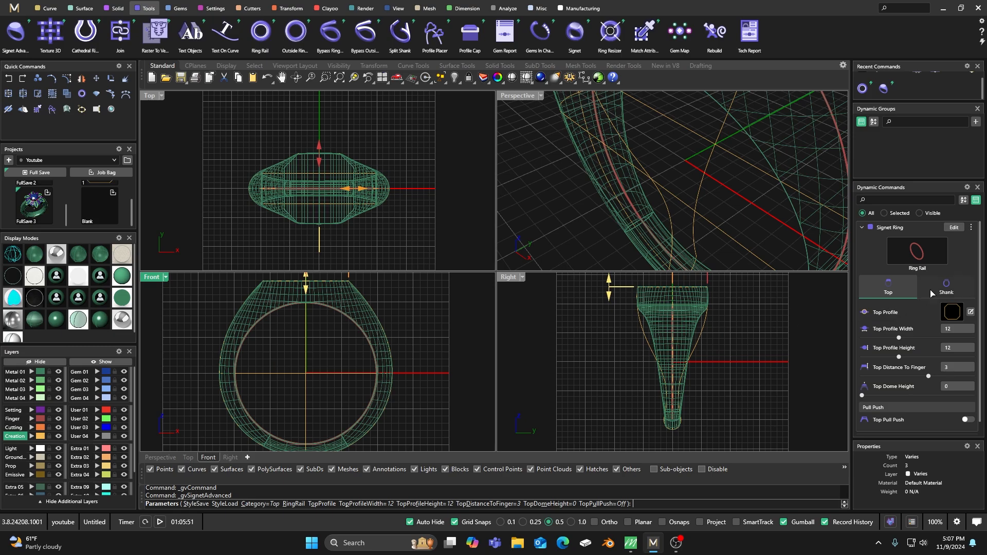
# Step: Set the shank's middle profile to the SQUARED shape from the SignetSide library
pyautogui.click(946, 285)
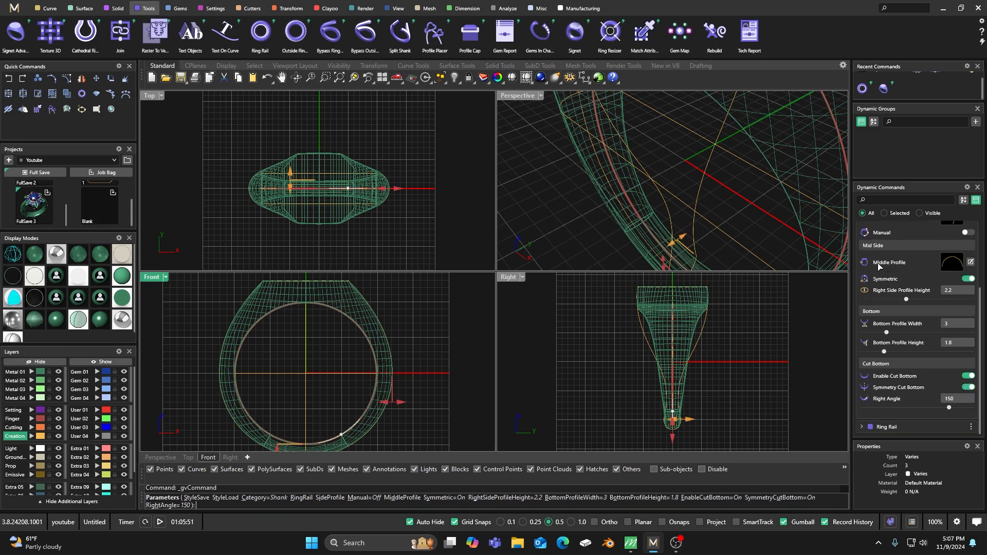
pyautogui.click(952, 263)
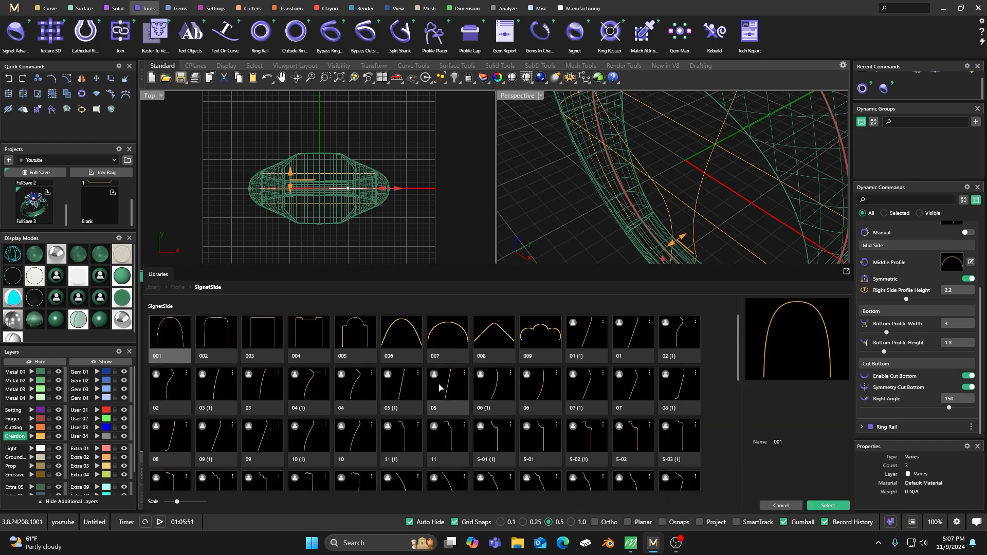
pyautogui.scroll(-10, 433, 388)
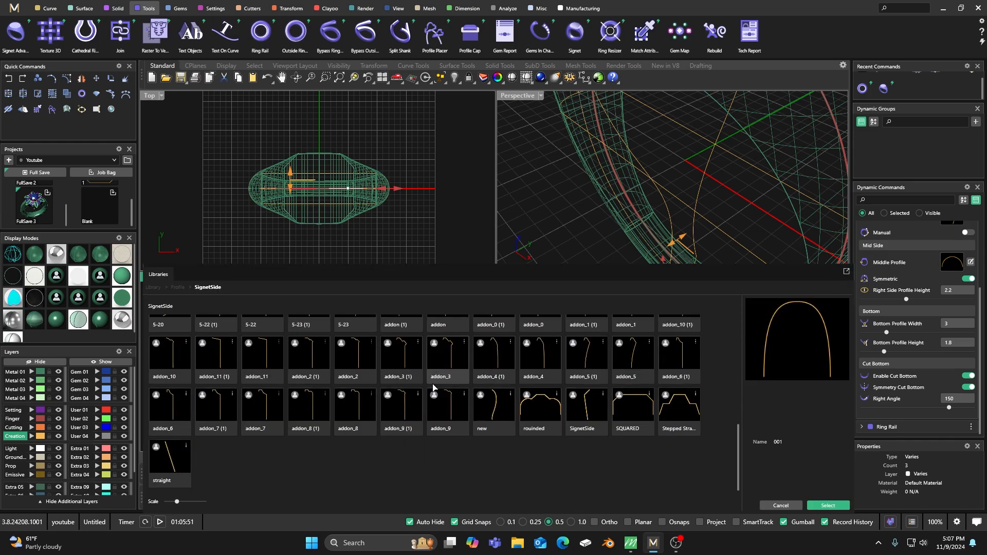
pyautogui.doubleClick(640, 408)
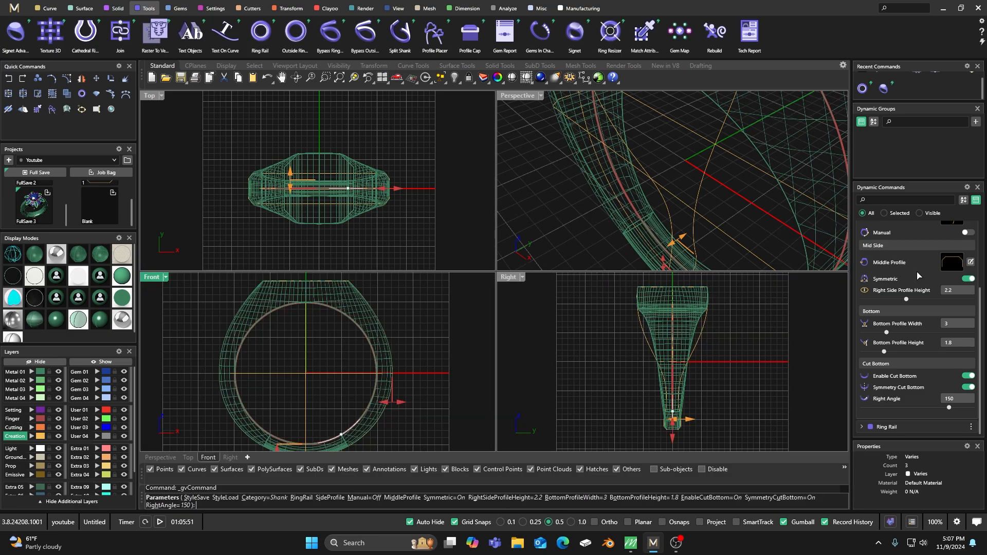
# Step: Set the shank's side profile to the saved ss1 shape from the SignetSideAdvanced library
pyautogui.scroll(2, 919, 276)
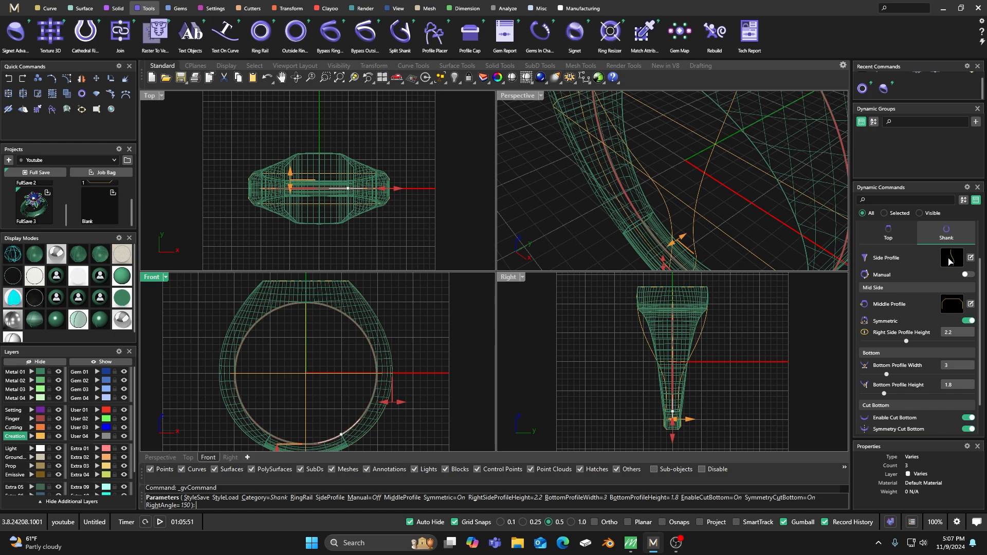
pyautogui.click(950, 261)
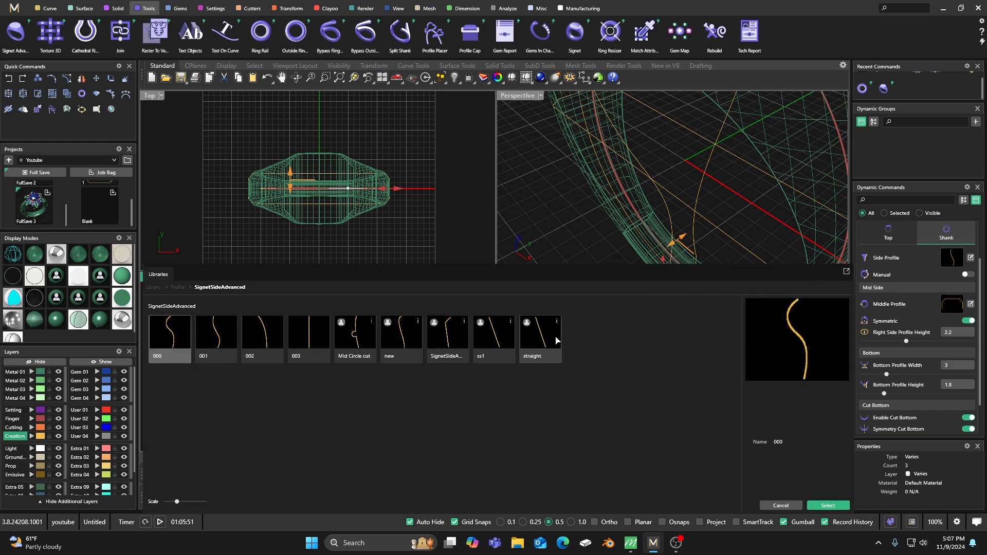
pyautogui.click(497, 337)
pyautogui.doubleClick(497, 337)
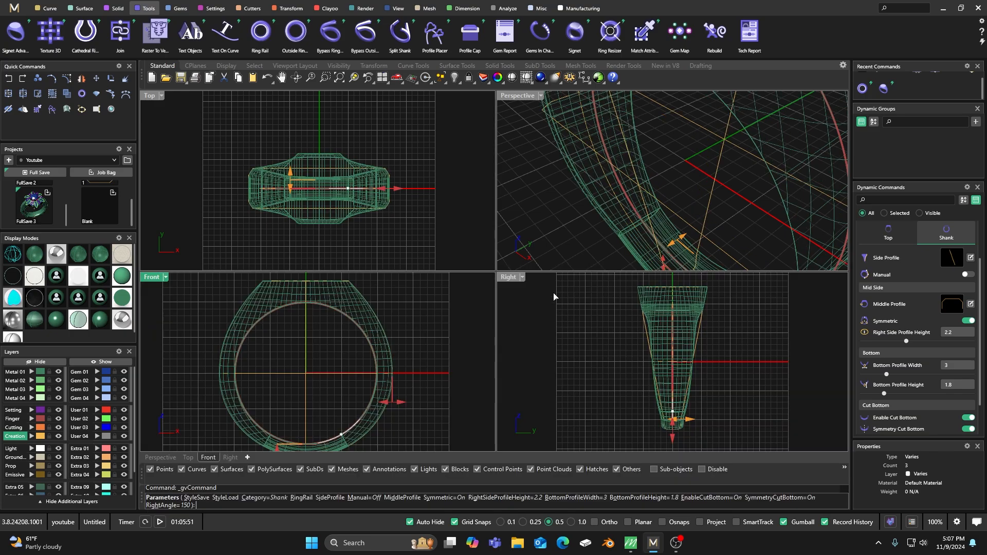
# Step: Show the ring shaded in a maximized Perspective view and set the right side profile height to 2.5 mm
pyautogui.doubleClick(516, 96)
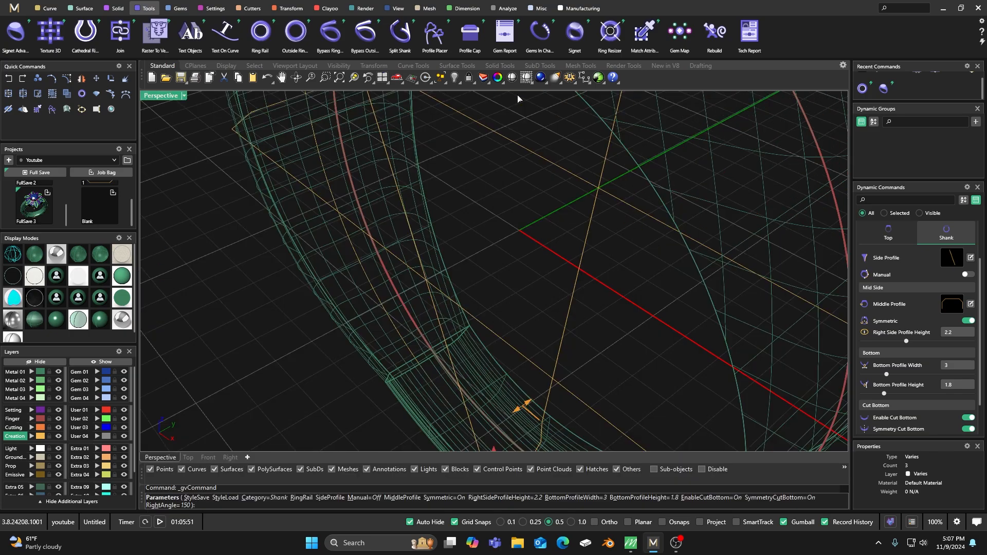
pyautogui.scroll(-5, 461, 271)
pyautogui.moveTo(452, 285); pyautogui.dragTo(494, 298, button='right')
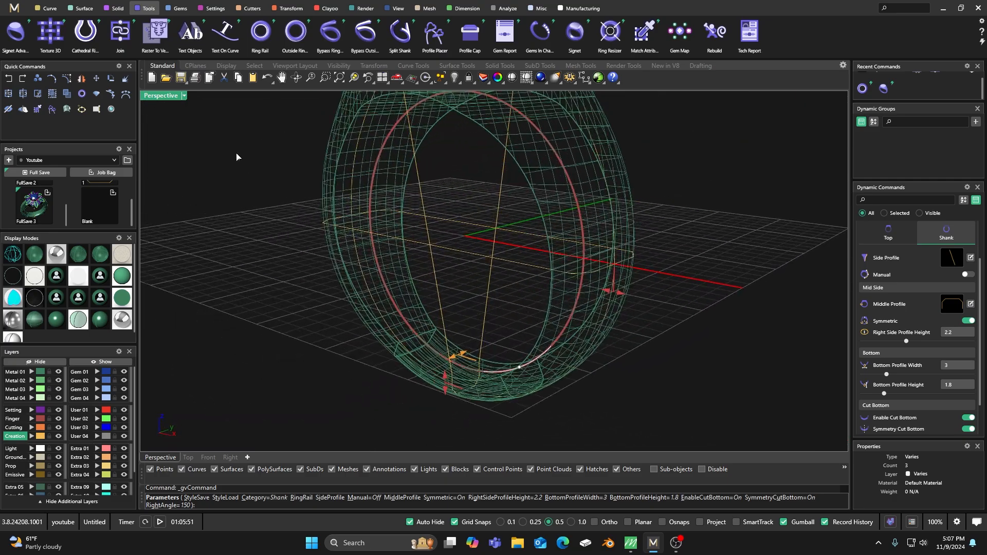
pyautogui.click(33, 257)
pyautogui.moveTo(332, 289); pyautogui.dragTo(393, 283, button='right')
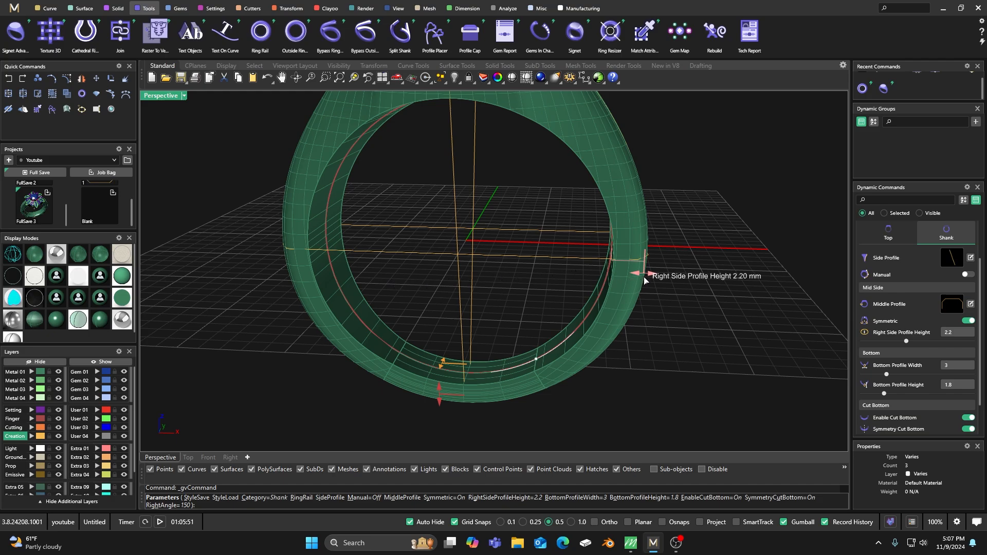
pyautogui.moveTo(644, 280); pyautogui.dragTo(649, 281)
# Step: Set the shank's bottom profile width to 3.5 mm
pyautogui.scroll(-3, 592, 313)
pyautogui.moveTo(526, 241); pyautogui.dragTo(458, 273, button='right')
pyautogui.moveTo(462, 341); pyautogui.dragTo(462, 335, button='right')
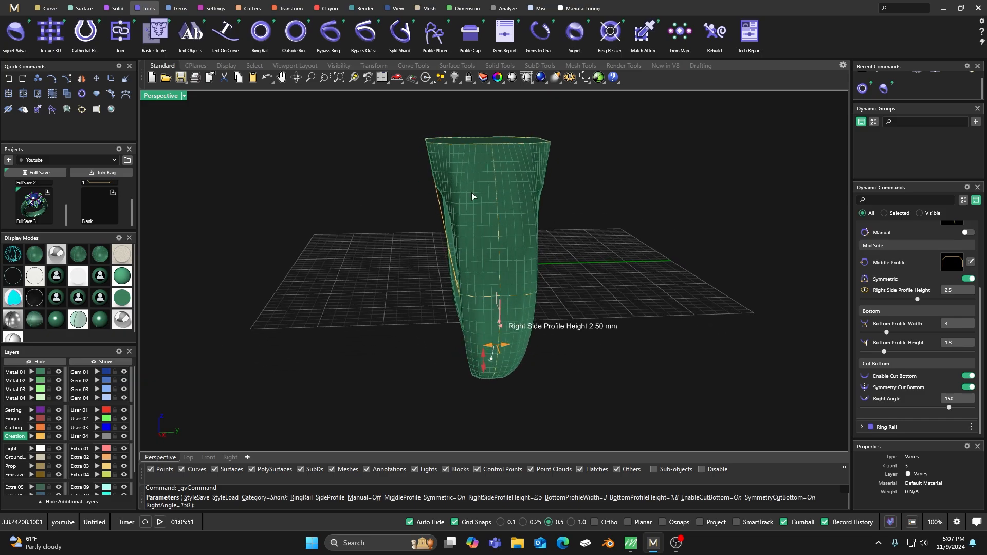
pyautogui.moveTo(498, 349); pyautogui.dragTo(500, 349)
pyautogui.moveTo(371, 286); pyautogui.dragTo(539, 294, button='right')
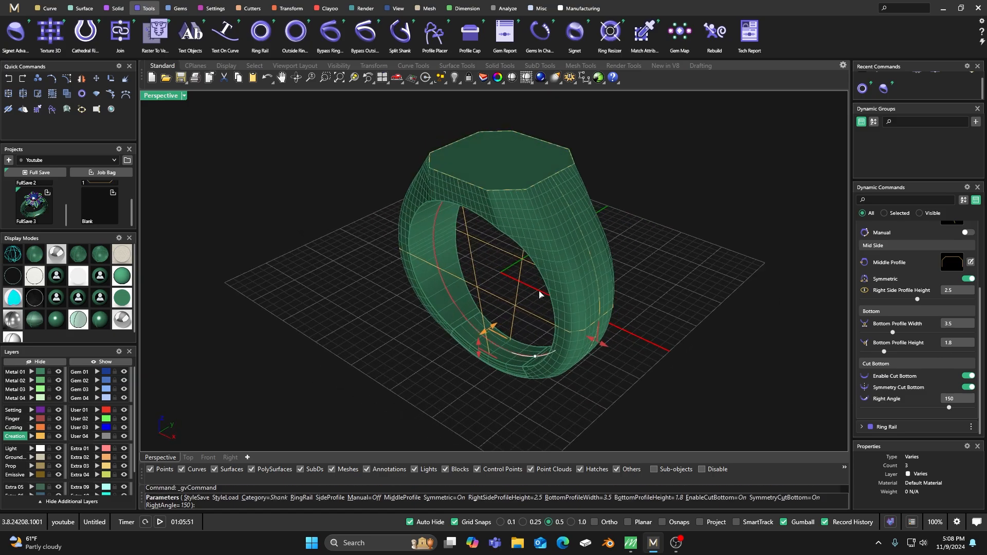
# Step: Set the signet's top distance to finger to 4.2 mm and finish the signet ring
pyautogui.scroll(5, 888, 275)
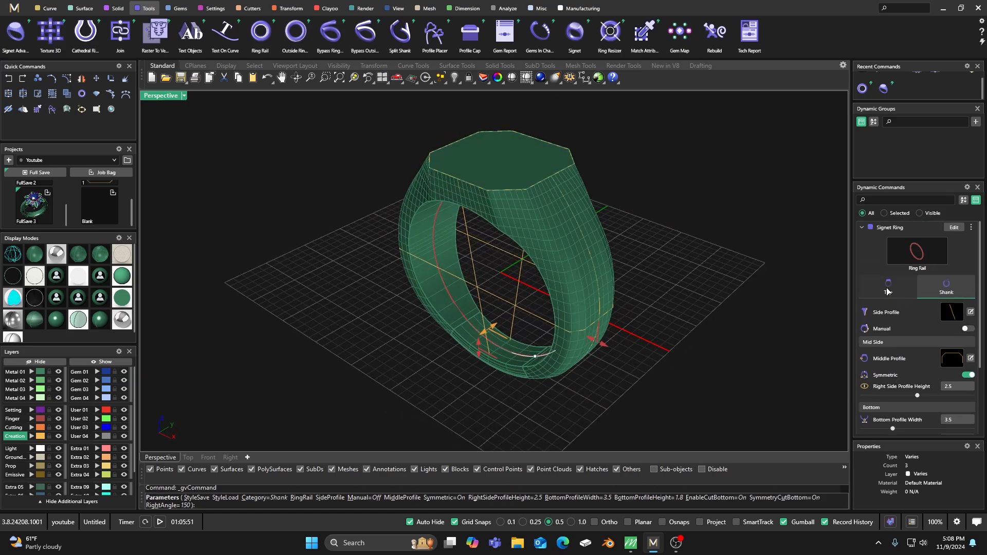
pyautogui.click(888, 288)
pyautogui.moveTo(437, 185); pyautogui.dragTo(437, 172)
pyautogui.moveTo(296, 303); pyautogui.dragTo(341, 303, button='right')
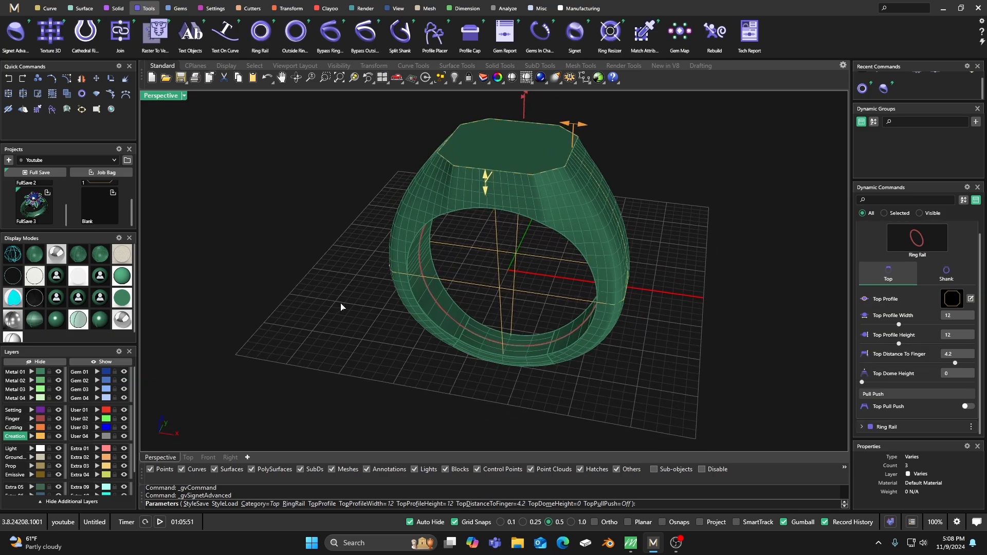
pyautogui.scroll(-2, 348, 316)
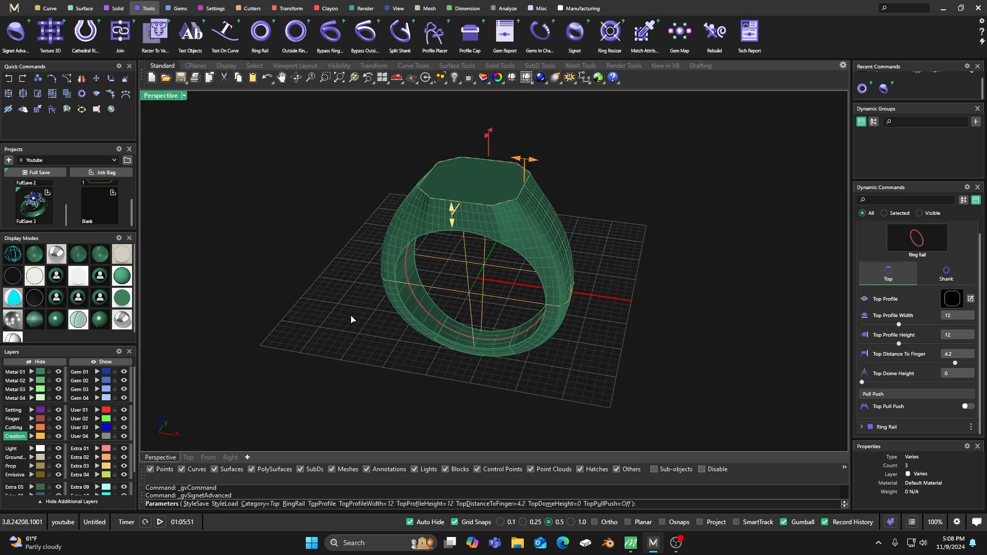
pyautogui.press('Return')
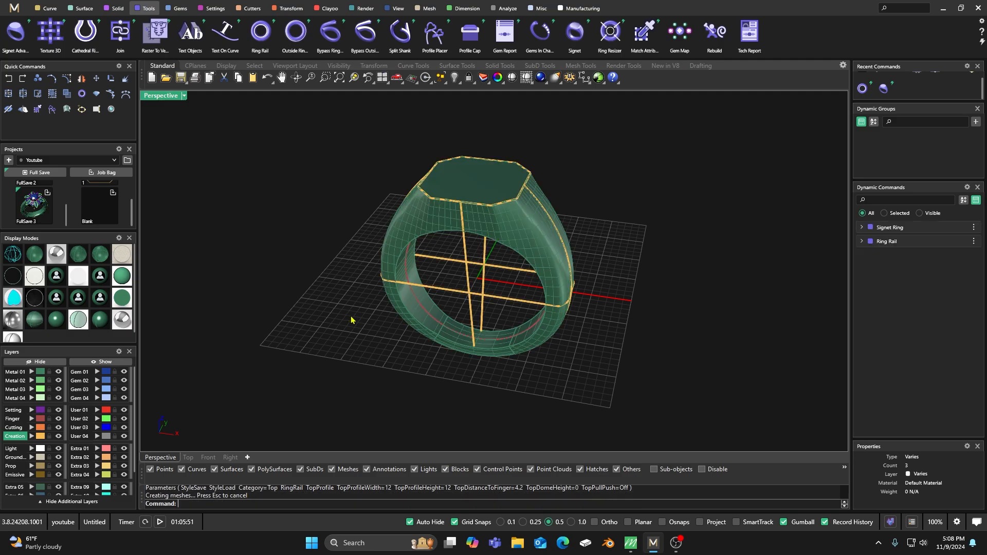
# Step: Delete the signet ring body, keeping its construction curves and the ring rail
pyautogui.moveTo(503, 293); pyautogui.dragTo(435, 299, button='right')
pyautogui.moveTo(412, 257); pyautogui.dragTo(413, 275, button='right')
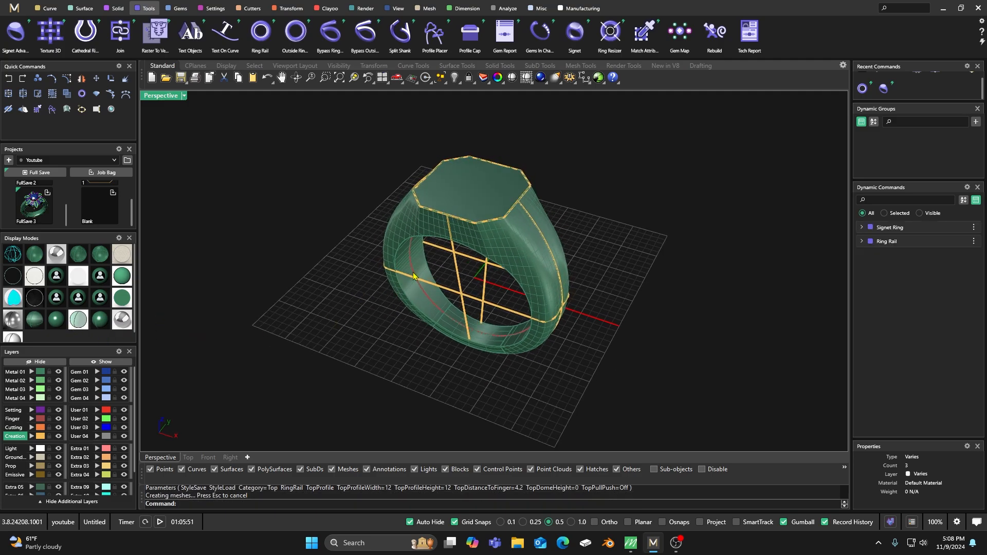
pyautogui.click(512, 249)
pyautogui.press('Delete')
pyautogui.moveTo(503, 316); pyautogui.dragTo(499, 279, button='right')
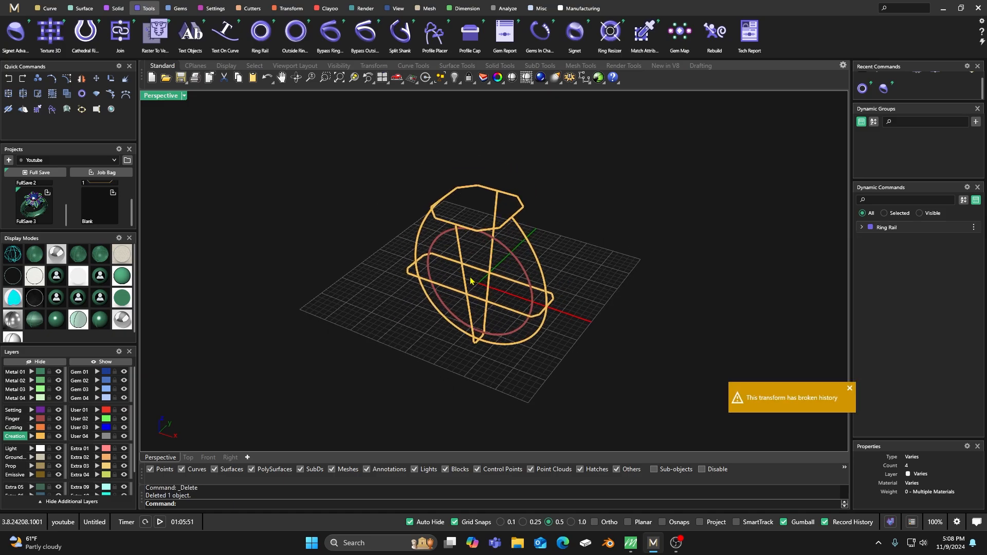
# Step: Delete the rear side profile curve and the half of the shank outline on the negative X side
pyautogui.moveTo(490, 228); pyautogui.dragTo(492, 236, button='right')
pyautogui.click(496, 212)
pyautogui.press('Delete')
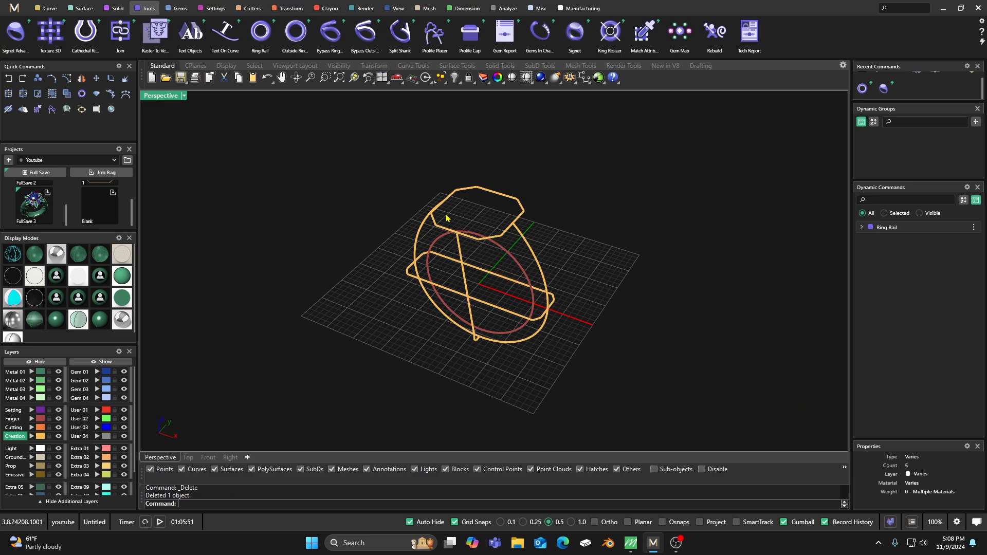
pyautogui.click(426, 233)
pyautogui.press('Delete')
pyautogui.moveTo(453, 324); pyautogui.dragTo(509, 254, button='right')
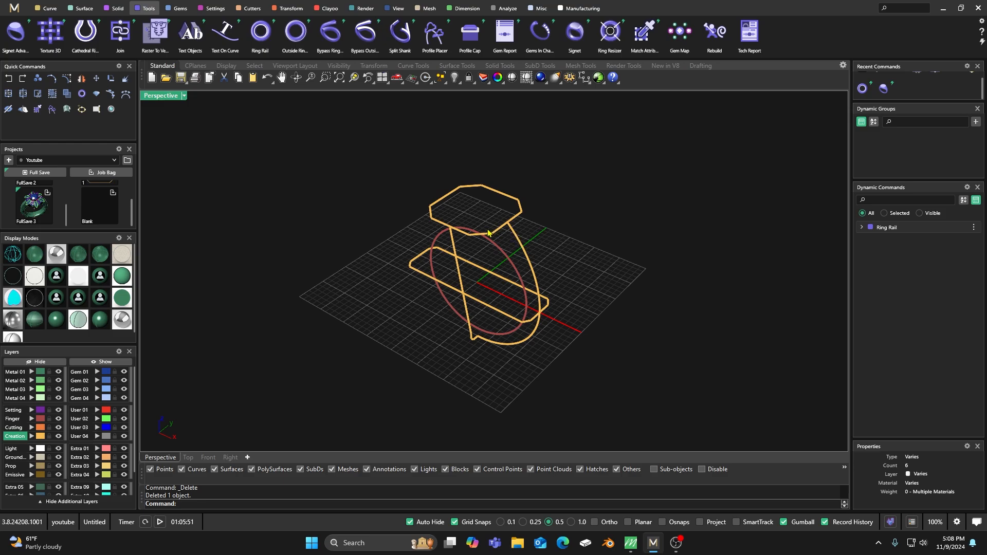
# Step: Split the octagonal top outline with the front side profile and the remaining shank outline, and delete the larger outer piece
pyautogui.click(492, 234)
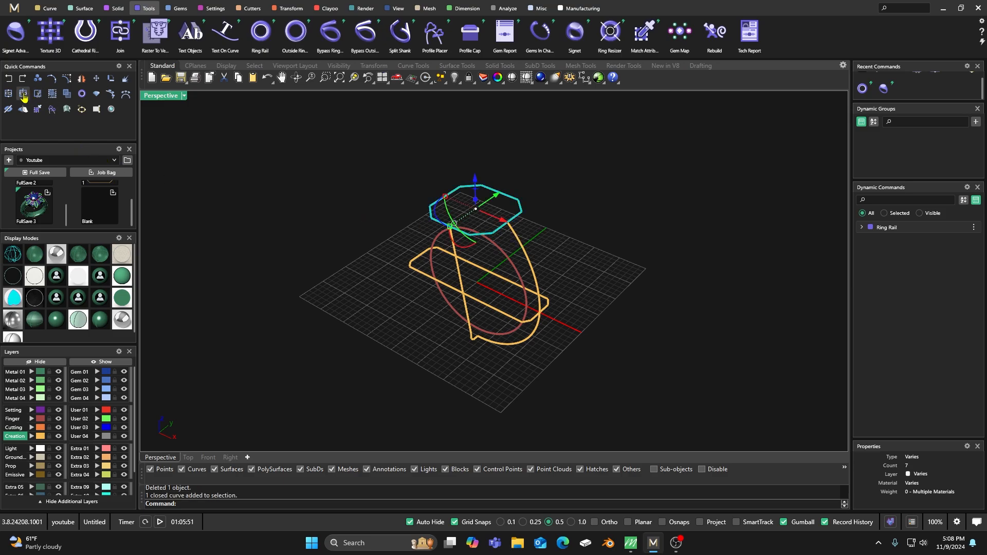
pyautogui.click(23, 95)
pyautogui.click(454, 250)
pyautogui.click(514, 234)
pyautogui.rightClick(544, 213)
pyautogui.click(520, 204)
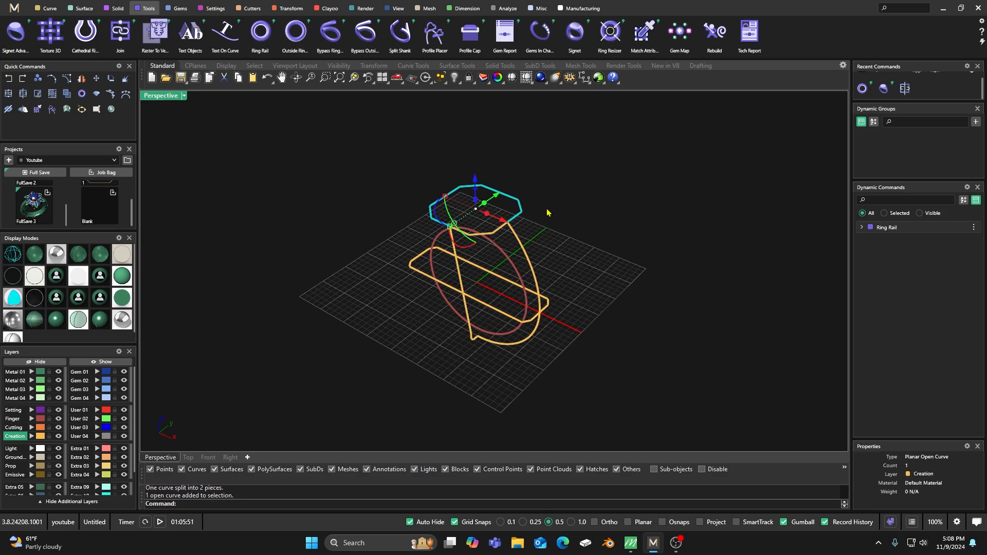
pyautogui.press('Delete')
# Step: Explode the remaining part of the top outline into separate segments and select them individually to check
pyautogui.click(491, 233)
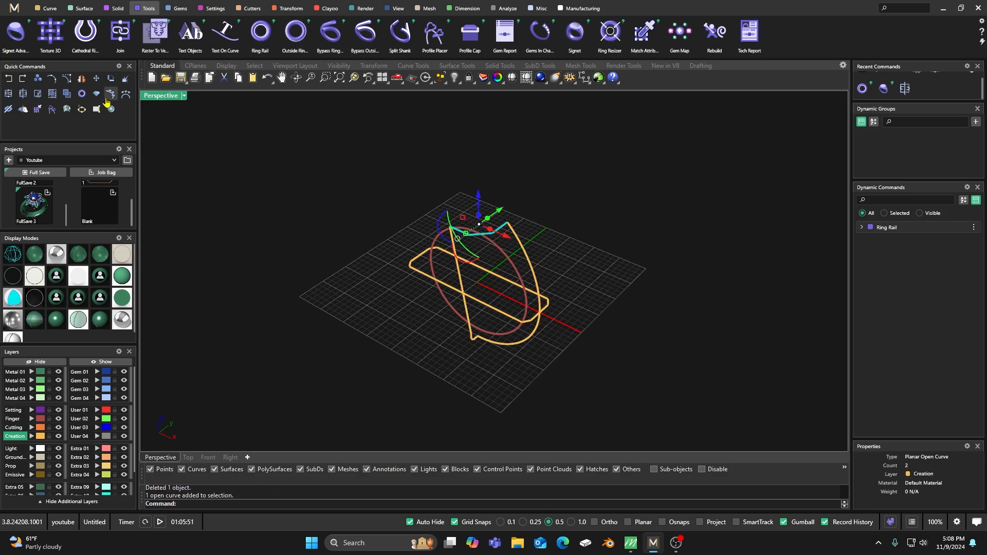
pyautogui.click(124, 81)
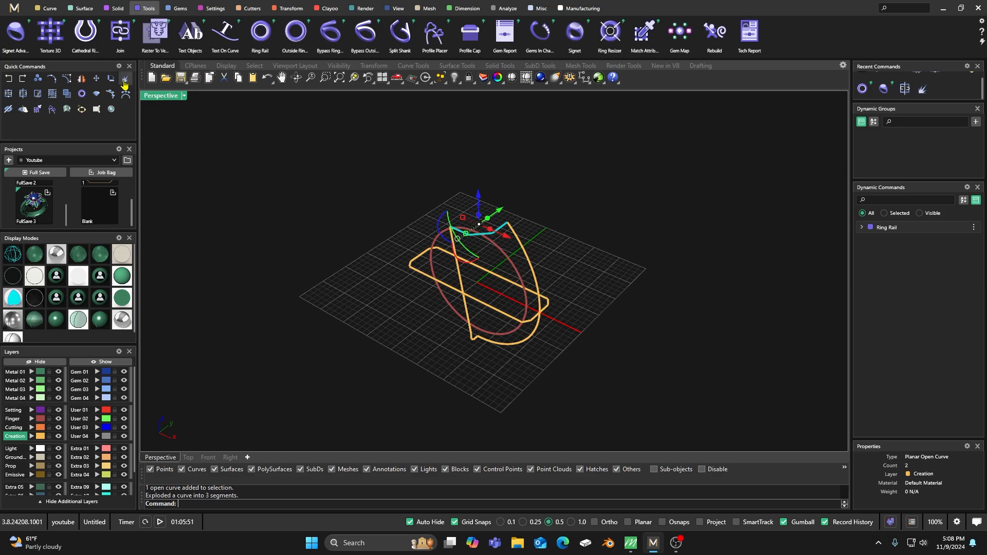
pyautogui.moveTo(454, 249); pyautogui.dragTo(467, 254, button='right')
pyautogui.click(468, 254)
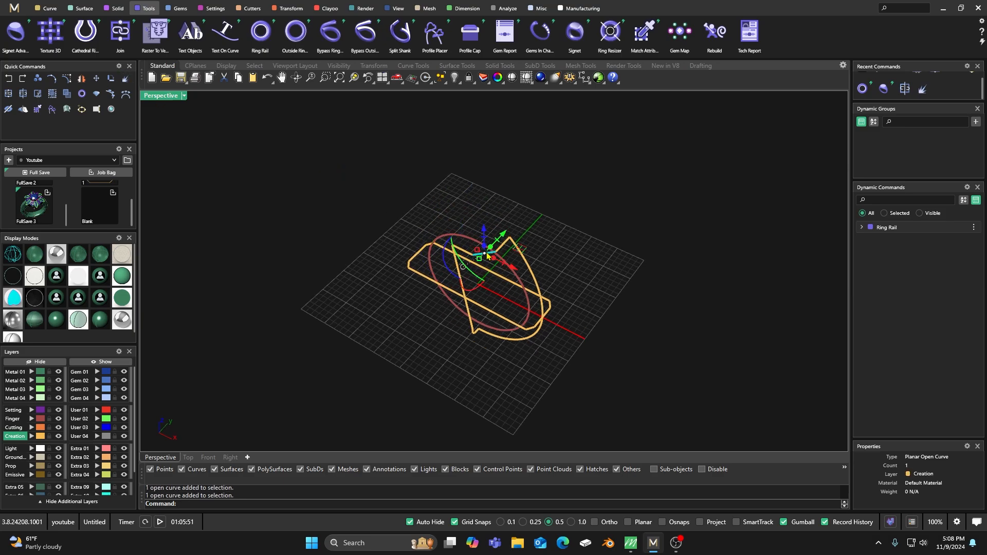
pyautogui.click(505, 244)
pyautogui.click(483, 259)
# Step: Explode the long closed middle profile curve into separate segments
pyautogui.moveTo(488, 306); pyautogui.dragTo(498, 273, button='right')
pyautogui.scroll(4, 532, 329)
pyautogui.moveTo(532, 332); pyautogui.dragTo(497, 302, button='right')
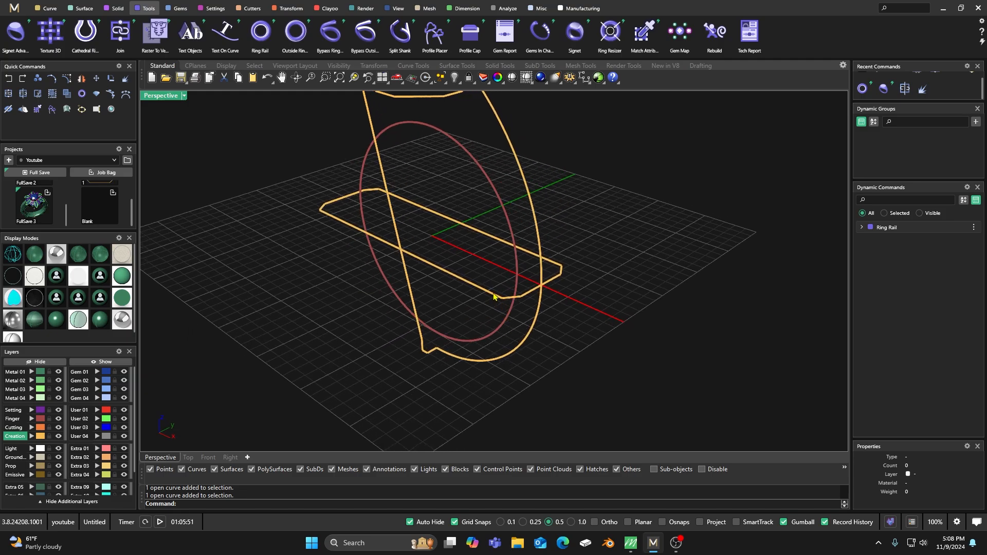
pyautogui.click(493, 296)
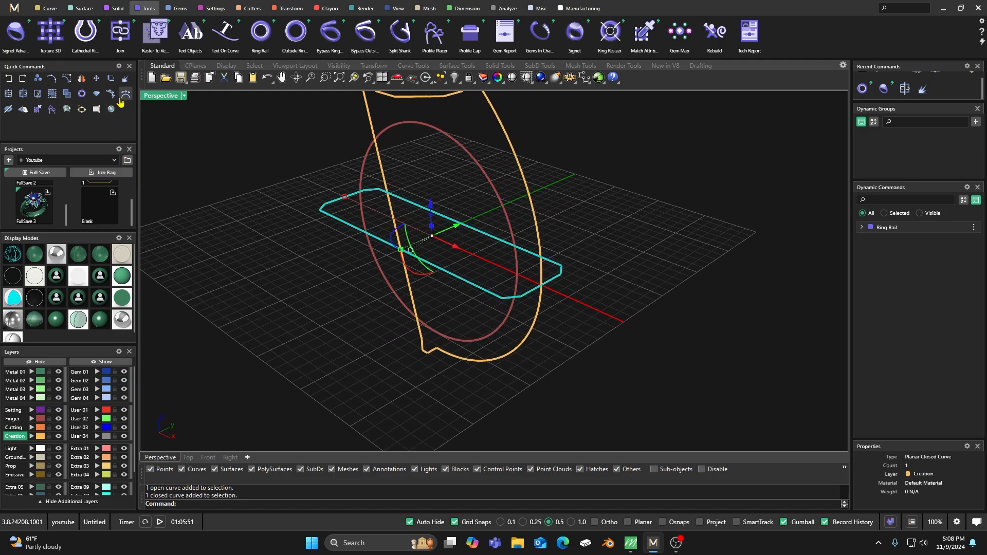
pyautogui.click(124, 80)
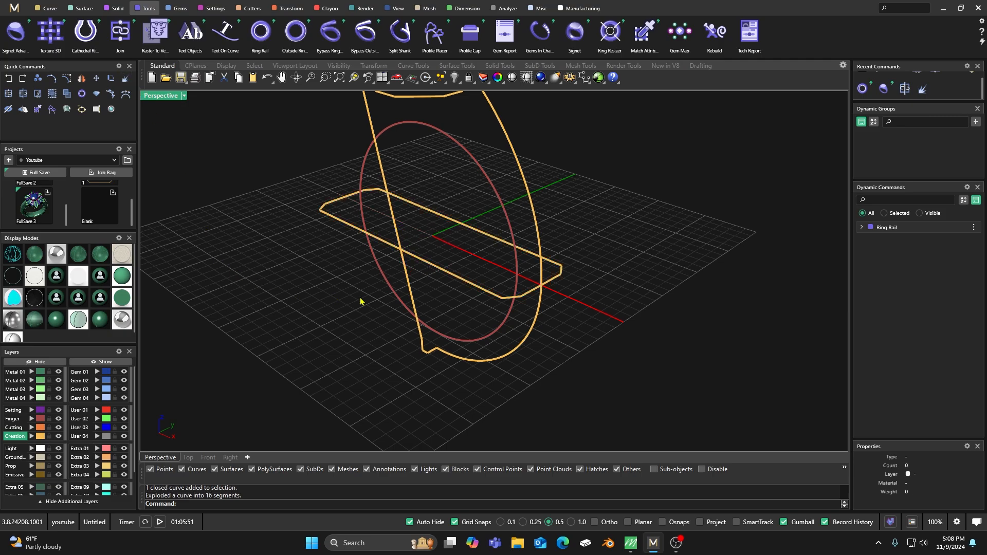
# Step: Delete all segments of the middle profile except one short corner segment at the front of the positive X end
pyautogui.click(456, 284)
pyautogui.press('Delete')
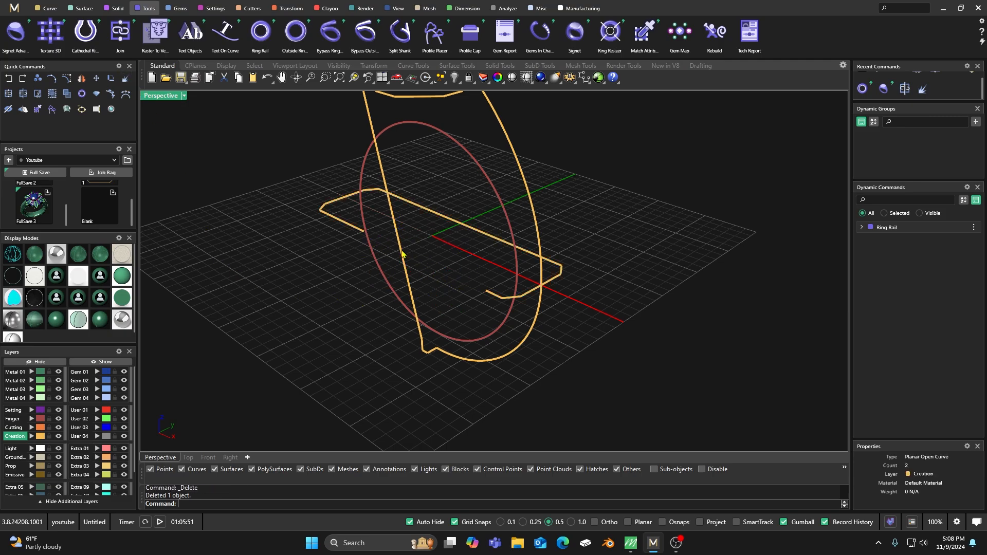
pyautogui.click(332, 216)
pyautogui.press('Delete')
pyautogui.click(352, 226)
pyautogui.press('Delete')
pyautogui.click(333, 201)
pyautogui.press('Delete')
pyautogui.moveTo(294, 243); pyautogui.dragTo(391, 184)
pyautogui.press('Delete')
pyautogui.click(434, 213)
pyautogui.press('Delete')
pyautogui.click(370, 197)
pyautogui.press('Delete')
pyautogui.click(386, 191)
pyautogui.press('Delete')
pyautogui.click(508, 246)
pyautogui.press('Delete')
pyautogui.click(556, 263)
pyautogui.press('Delete')
pyautogui.click(548, 282)
pyautogui.press('Delete')
pyautogui.click(561, 271)
pyautogui.press('Delete')
pyautogui.click(494, 295)
pyautogui.press('Delete')
pyautogui.scroll(5, 511, 304)
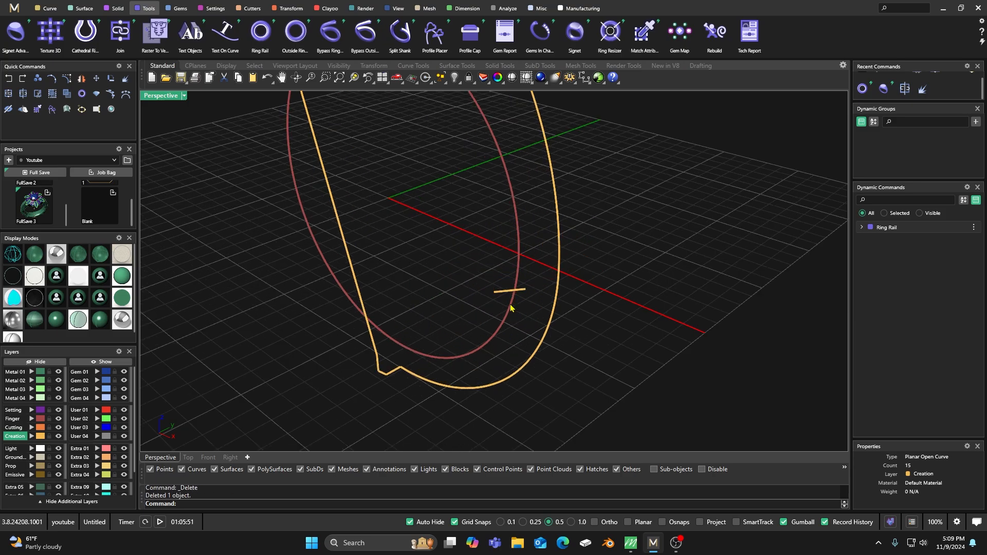
pyautogui.scroll(-5, 446, 277)
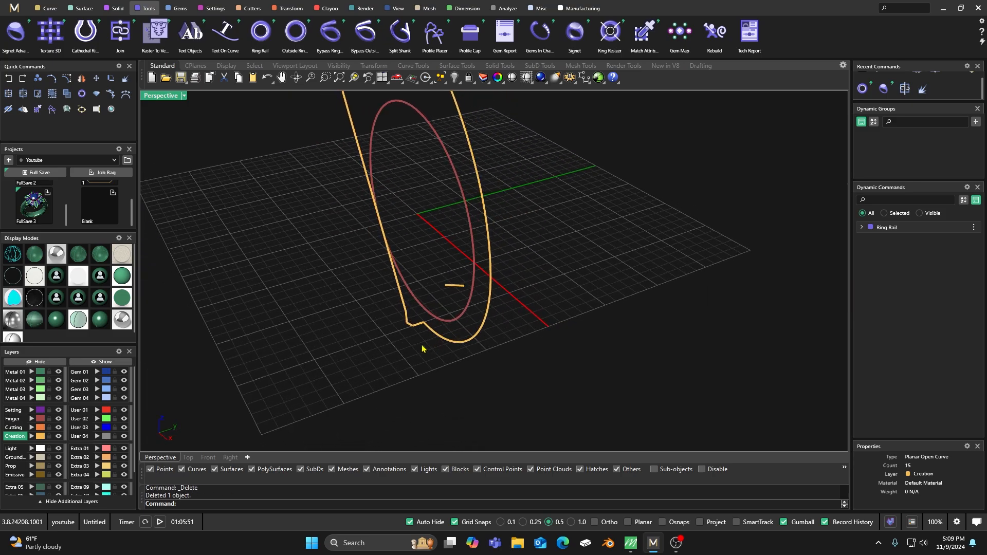
# Step: Explode the front side profile curve into its separate straight segments
pyautogui.scroll(3, 409, 341)
pyautogui.scroll(4, 396, 332)
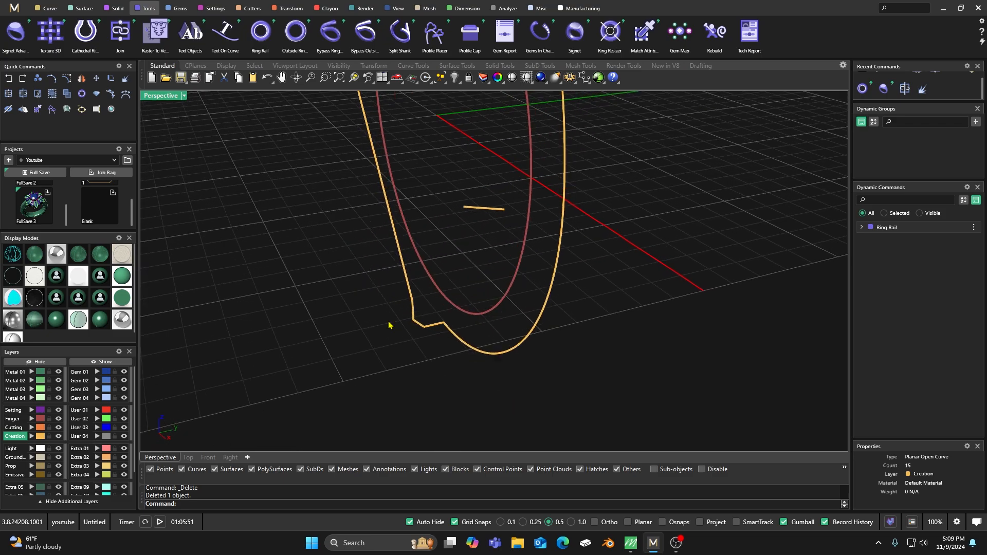
pyautogui.click(432, 322)
pyautogui.moveTo(432, 321); pyautogui.dragTo(392, 373, button='right')
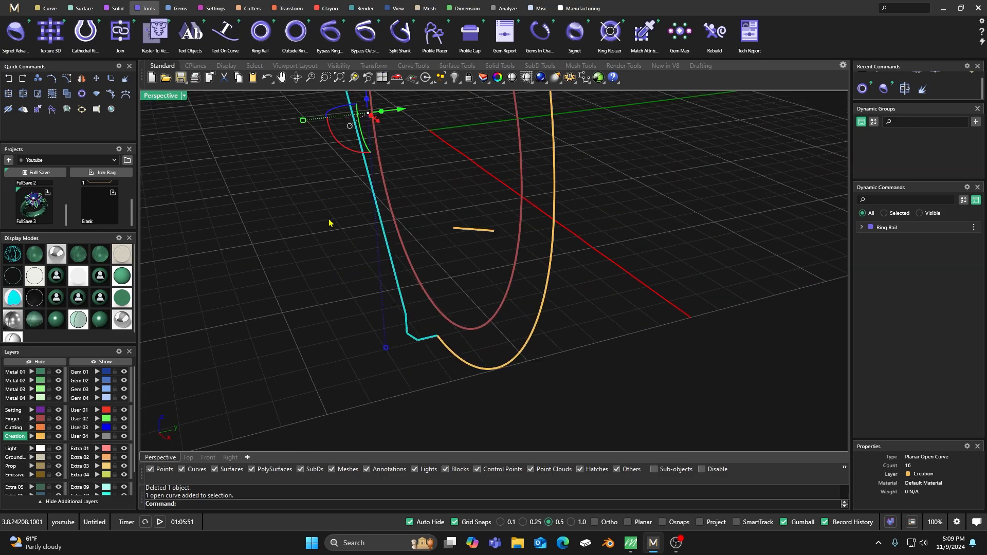
pyautogui.scroll(-3, 329, 222)
pyautogui.scroll(-3, 316, 313)
pyautogui.scroll(5, 320, 353)
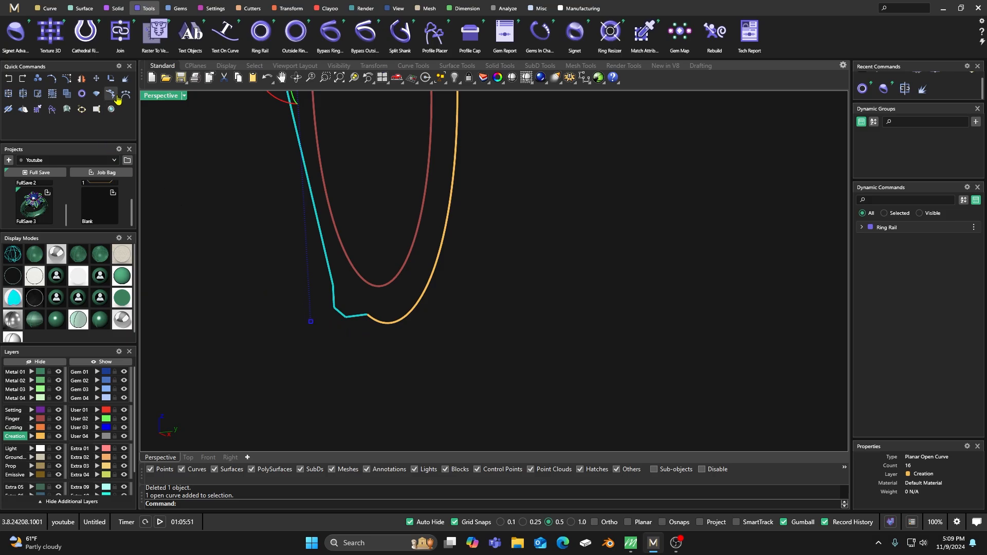
pyautogui.click(126, 79)
pyautogui.click(268, 272)
# Step: Join the long slanted side segment with the short near-vertical segment below it
pyautogui.scroll(5, 317, 312)
pyautogui.click(344, 298)
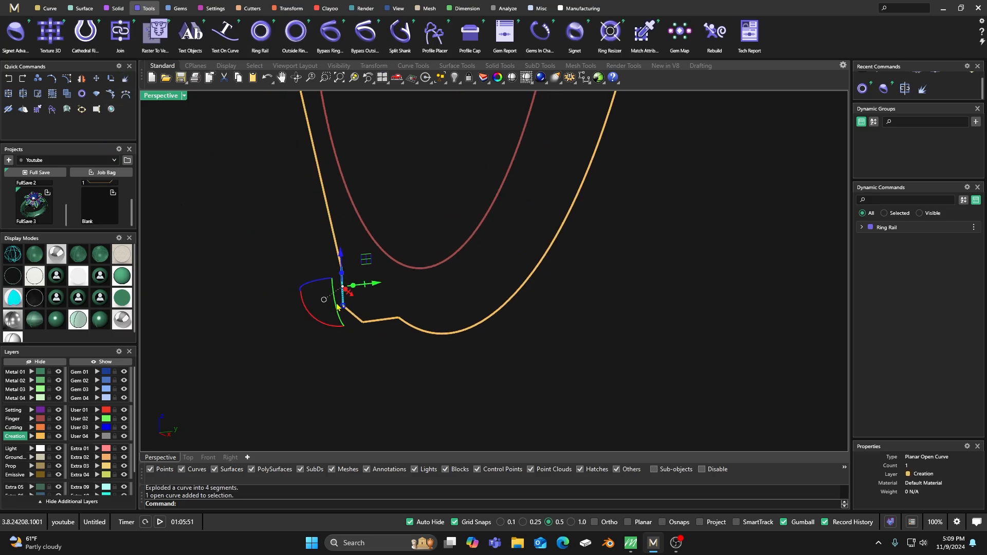
pyautogui.keyDown('shift'); pyautogui.click(332, 234); pyautogui.keyUp('shift')
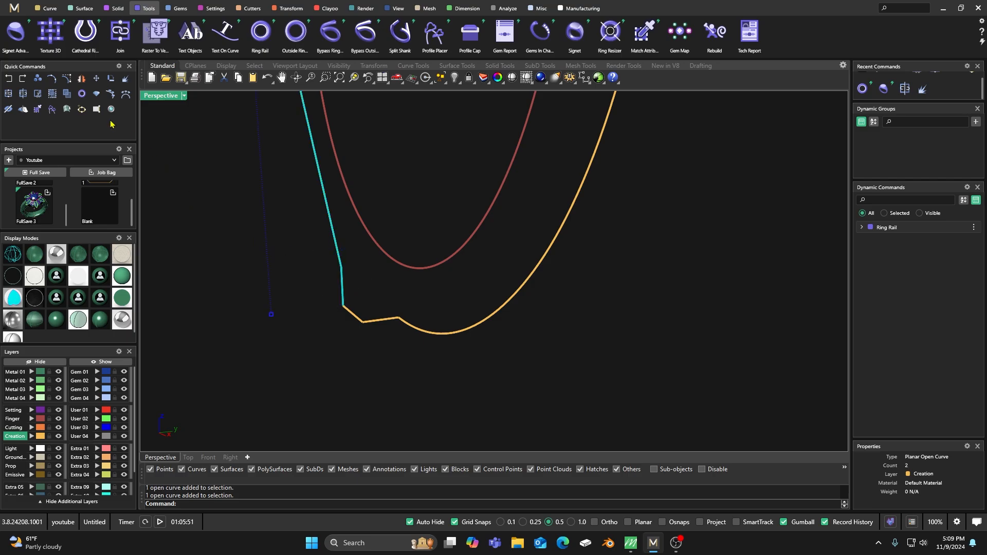
pyautogui.click(9, 94)
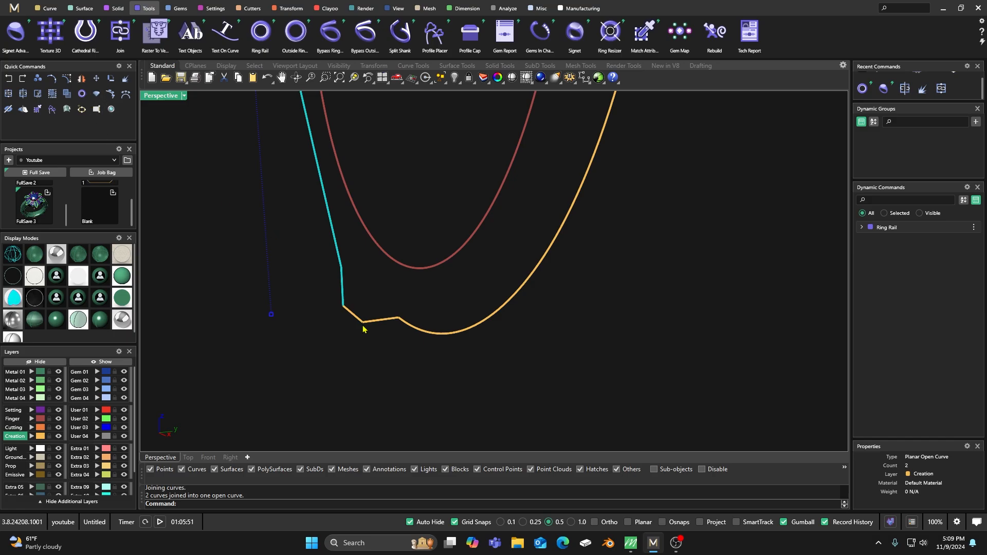
# Step: Rebuild the joined slanted side curve with a point count of 2 and degree 1
pyautogui.write('Rebuild')
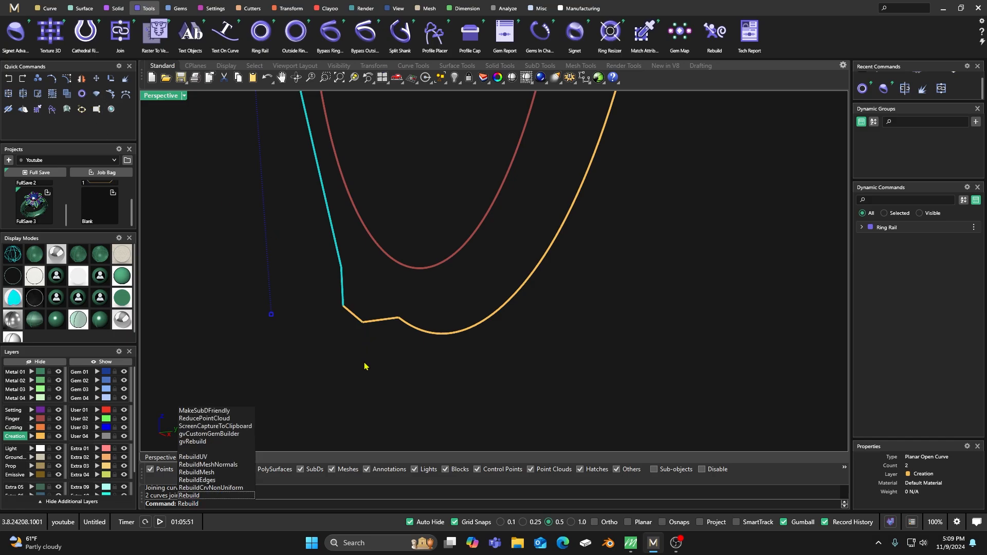
pyautogui.press('Return')
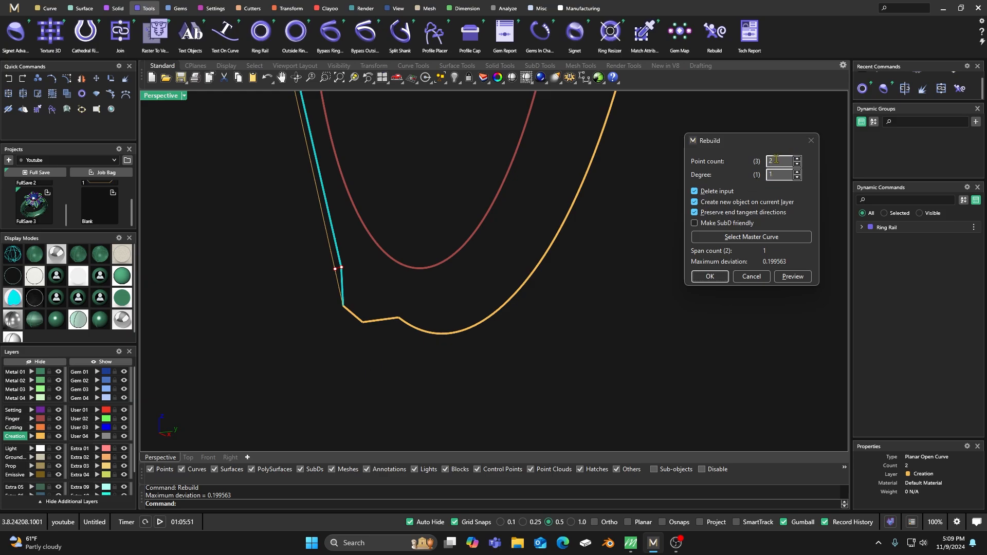
pyautogui.click(709, 276)
pyautogui.scroll(2, 362, 354)
pyautogui.moveTo(370, 357); pyautogui.dragTo(392, 361, button='right')
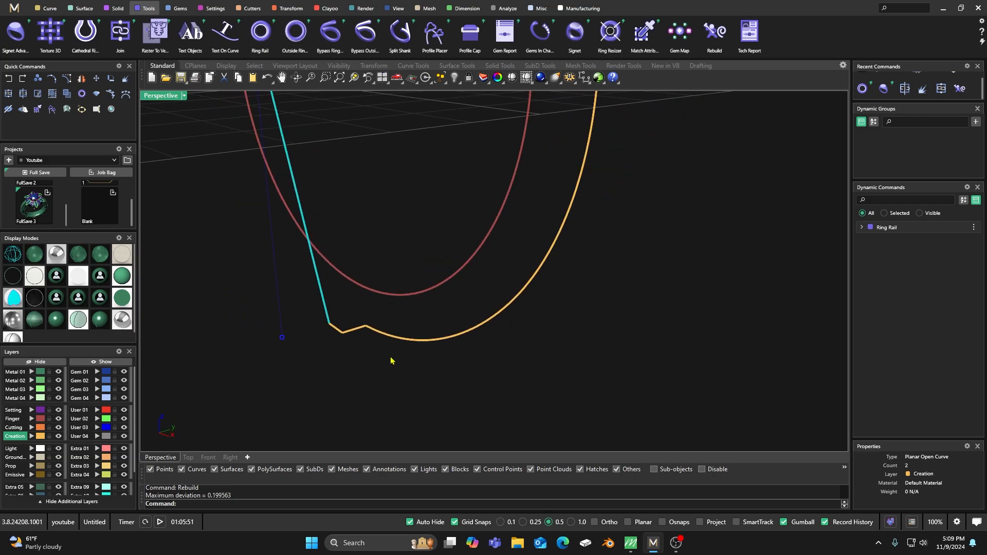
# Step: Examine the remaining side and profile curves from several angles to review the cleaned-up ring framework
pyautogui.click(355, 331)
pyautogui.click(259, 361)
pyautogui.click(333, 332)
pyautogui.click(456, 379)
pyautogui.moveTo(456, 379); pyautogui.dragTo(520, 336, button='right')
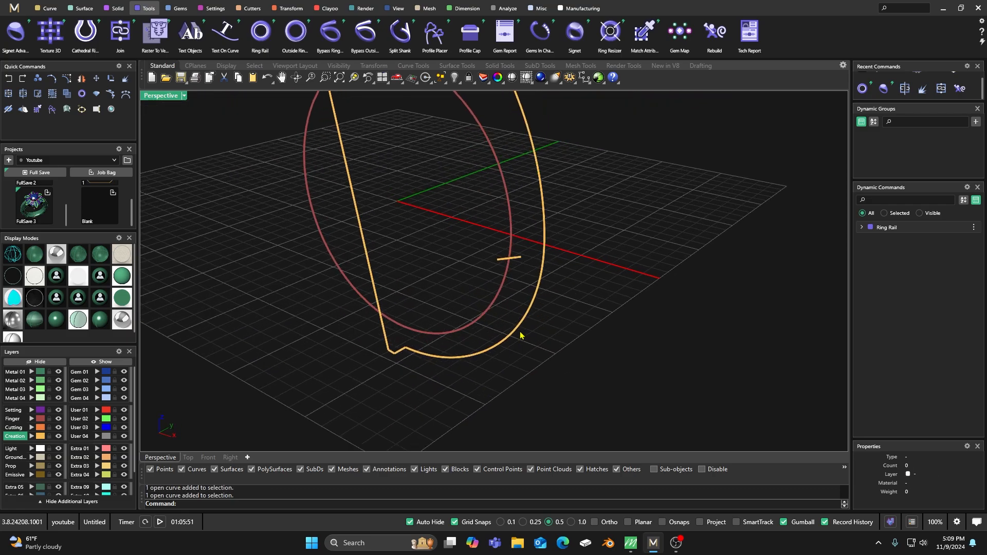
pyautogui.click(524, 336)
pyautogui.scroll(-5, 568, 373)
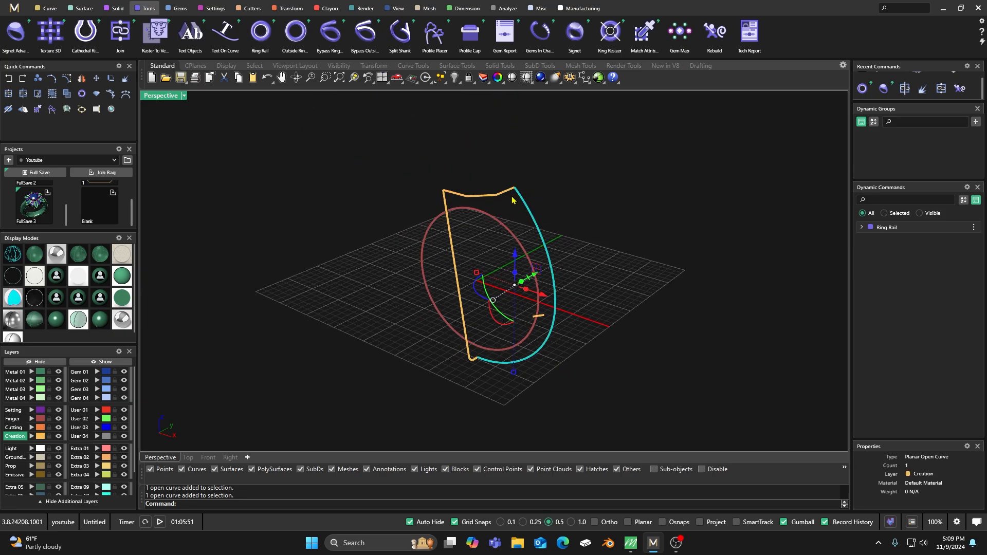
pyautogui.moveTo(493, 389); pyautogui.dragTo(471, 367, button='right')
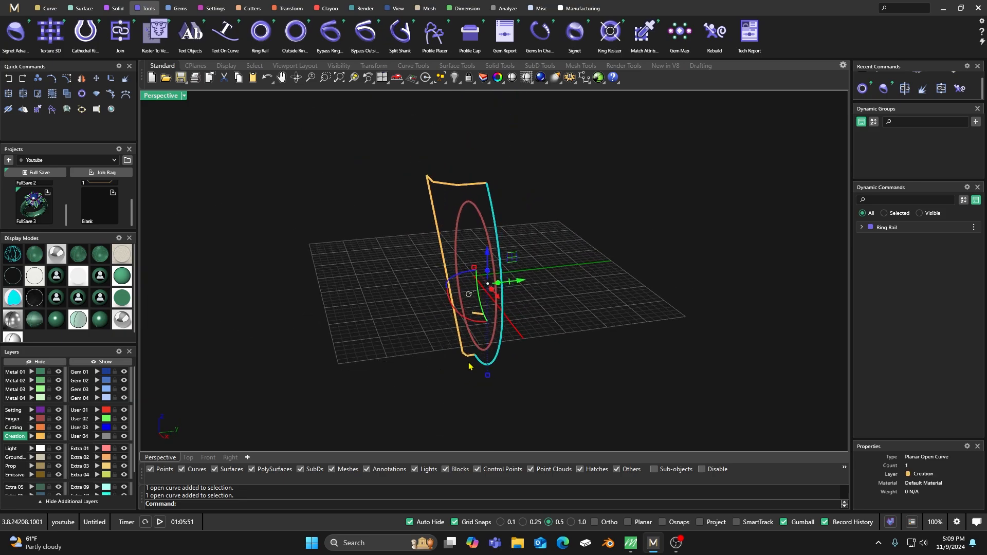
pyautogui.scroll(3, 472, 355)
pyautogui.click(391, 334)
pyautogui.scroll(-5, 419, 342)
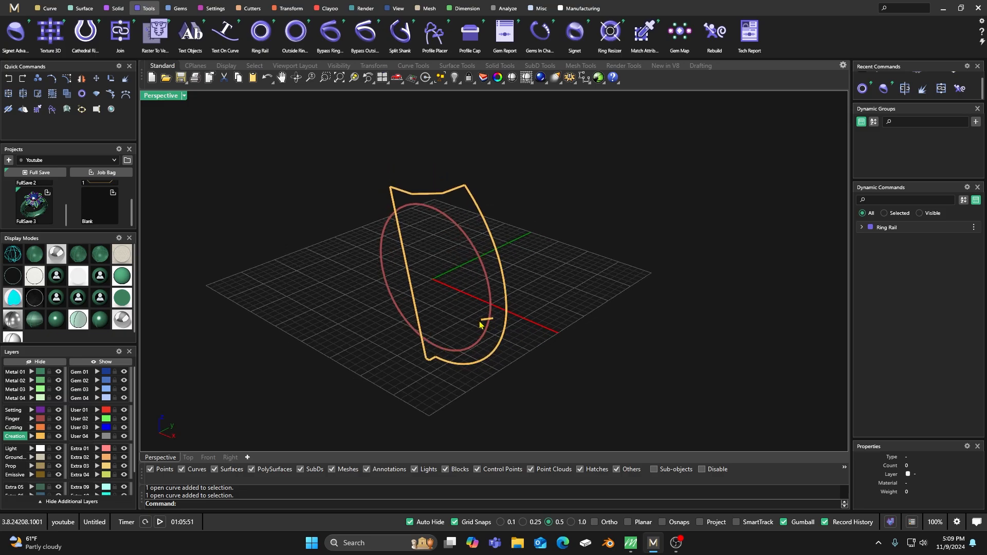
pyautogui.moveTo(458, 300); pyautogui.dragTo(465, 303, button='right')
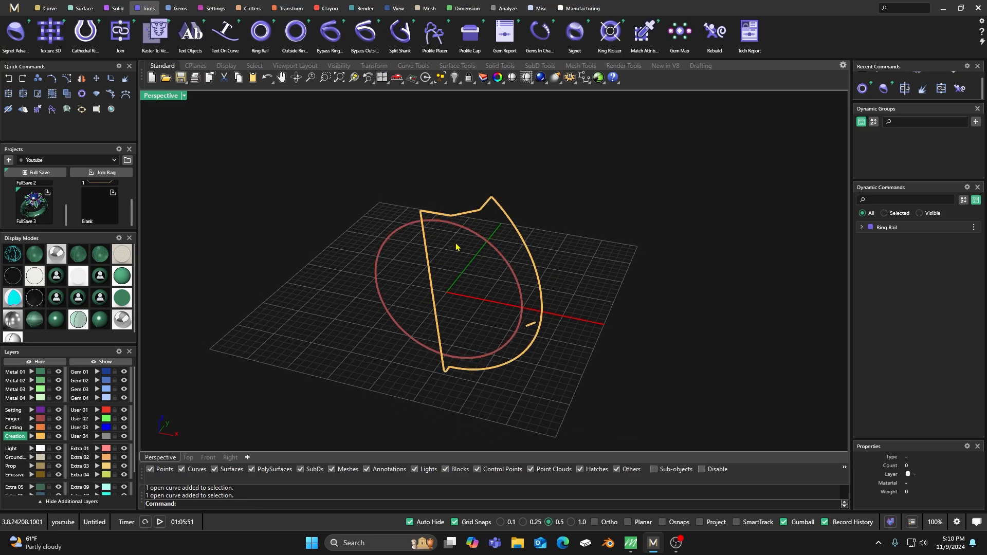
# Step: Show the four-viewport layout and make User 01 the current layer
pyautogui.doubleClick(157, 98)
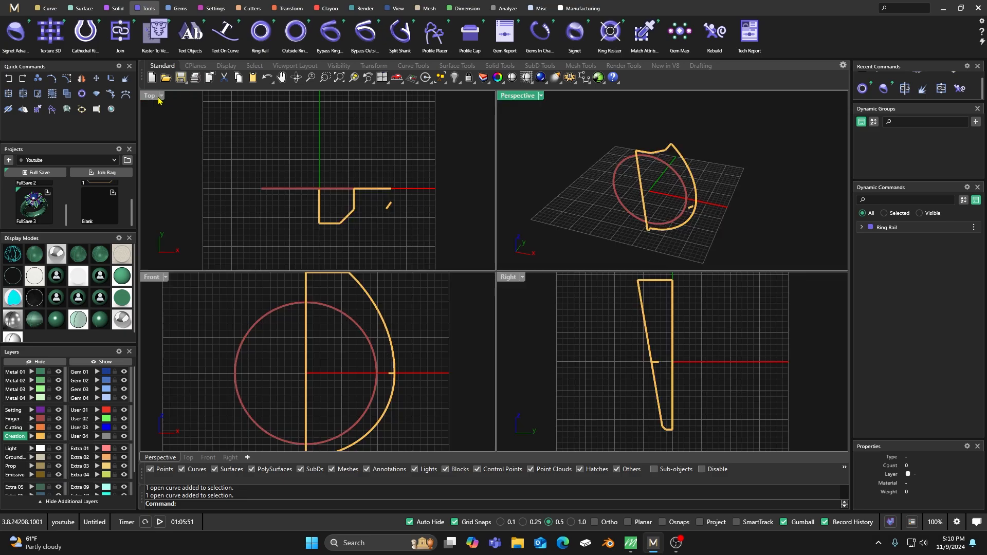
pyautogui.moveTo(646, 160); pyautogui.dragTo(693, 172, button='right')
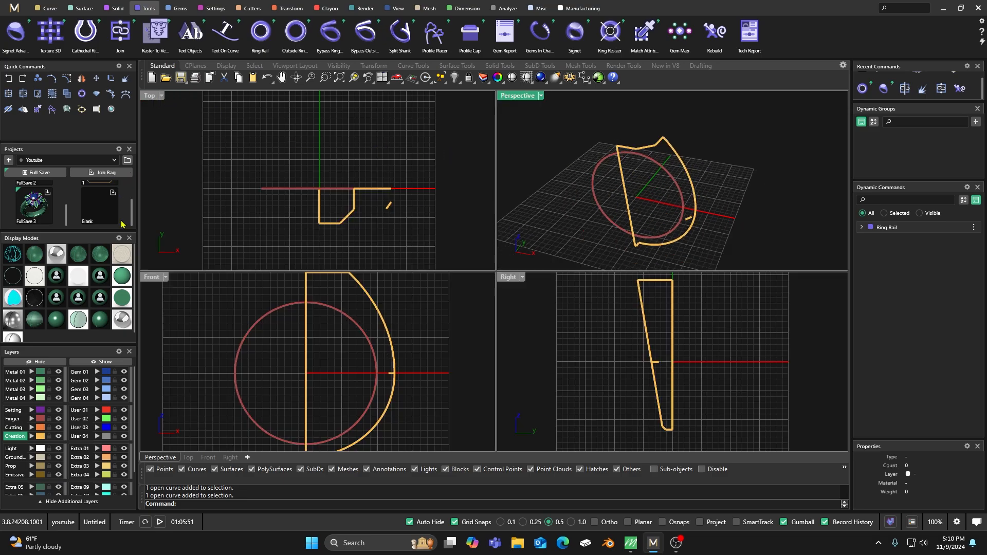
pyautogui.click(81, 409)
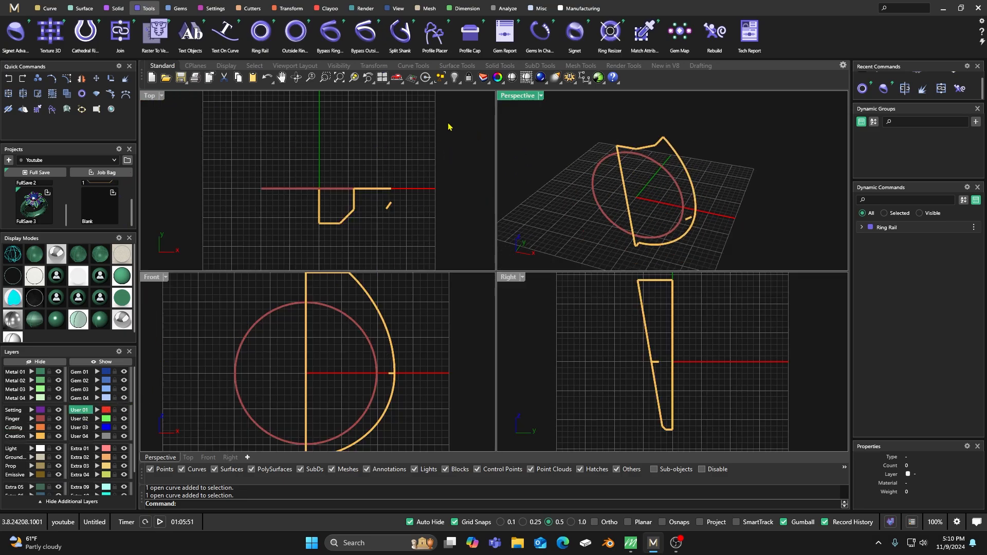
# Step: Turn on object snaps and draw a line straight down from the outer end of the short middle segment
pyautogui.click(52, 10)
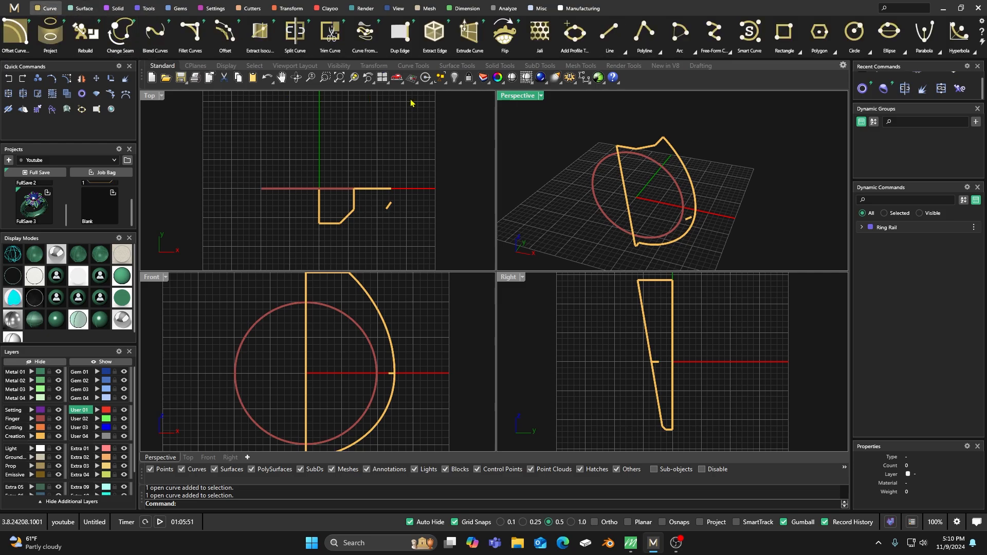
pyautogui.click(601, 34)
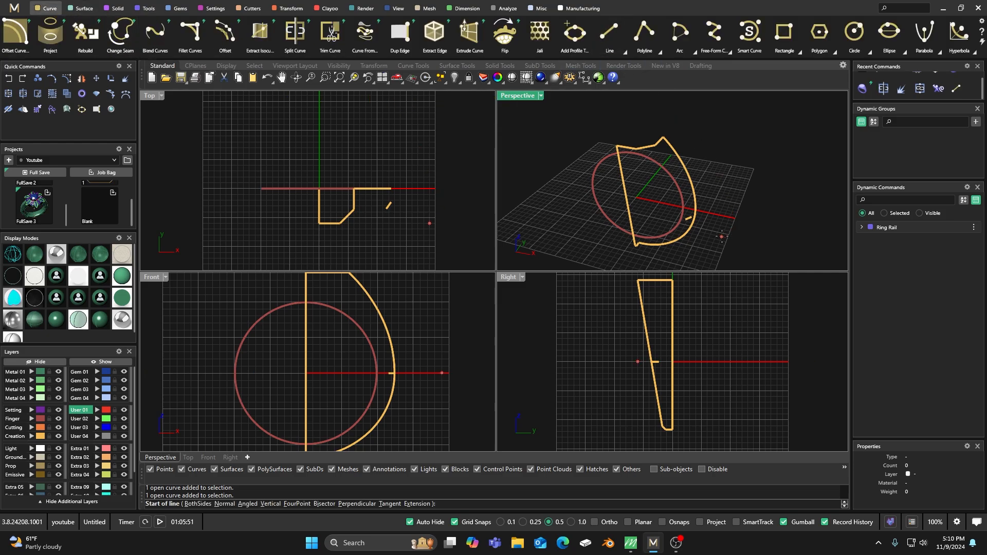
pyautogui.scroll(4, 685, 203)
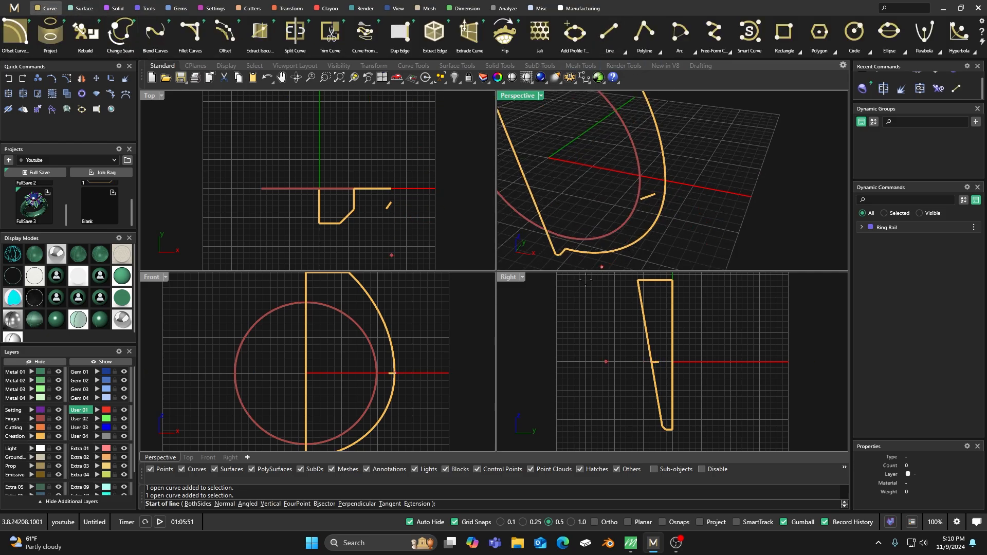
pyautogui.click(181, 469)
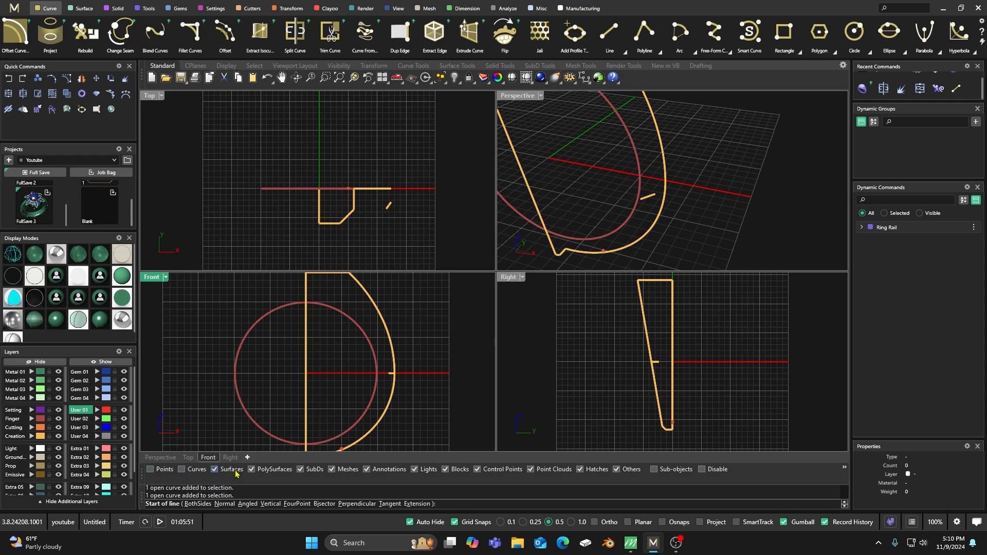
pyautogui.click(663, 522)
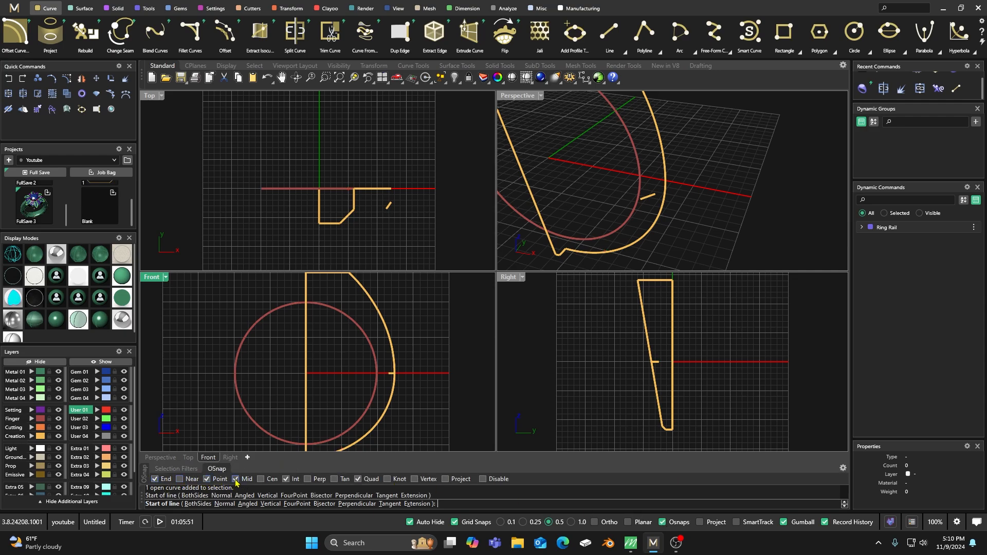
pyautogui.click(286, 479)
pyautogui.click(660, 201)
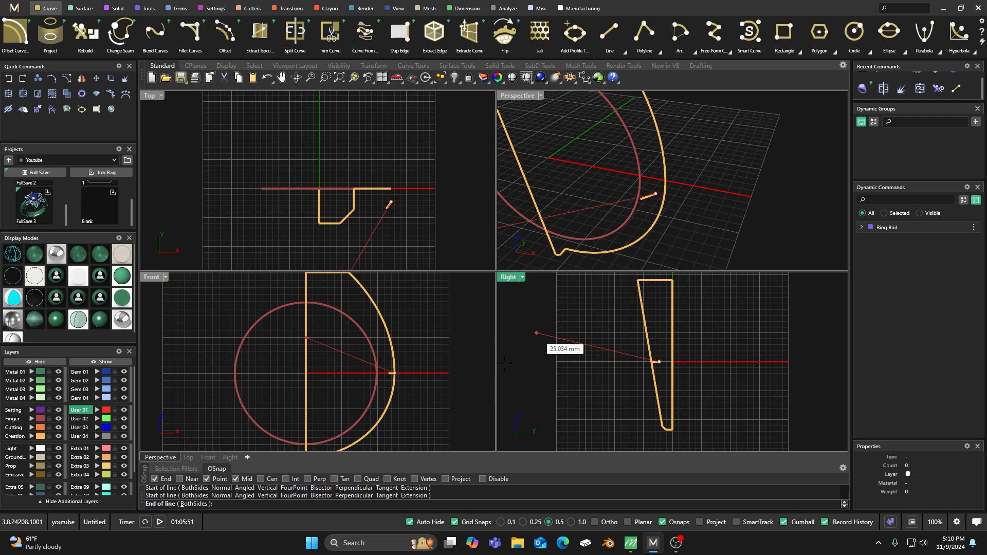
pyautogui.click(395, 433)
pyautogui.click(642, 208)
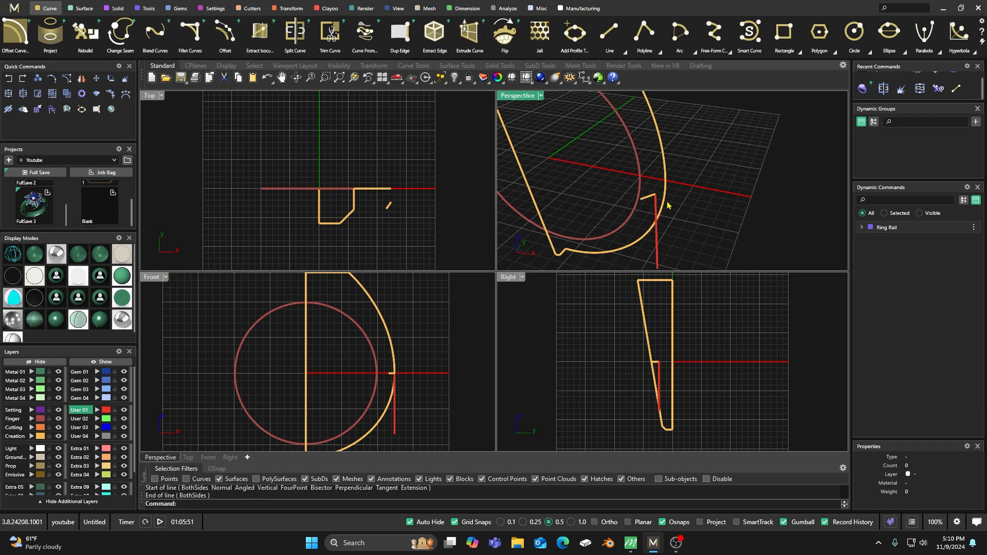
pyautogui.press('Return')
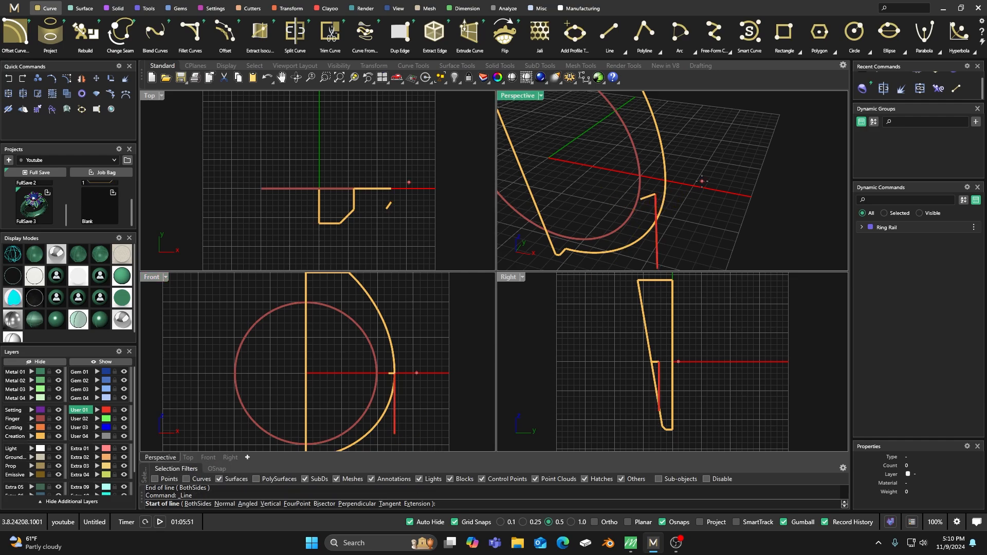
pyautogui.press('Escape')
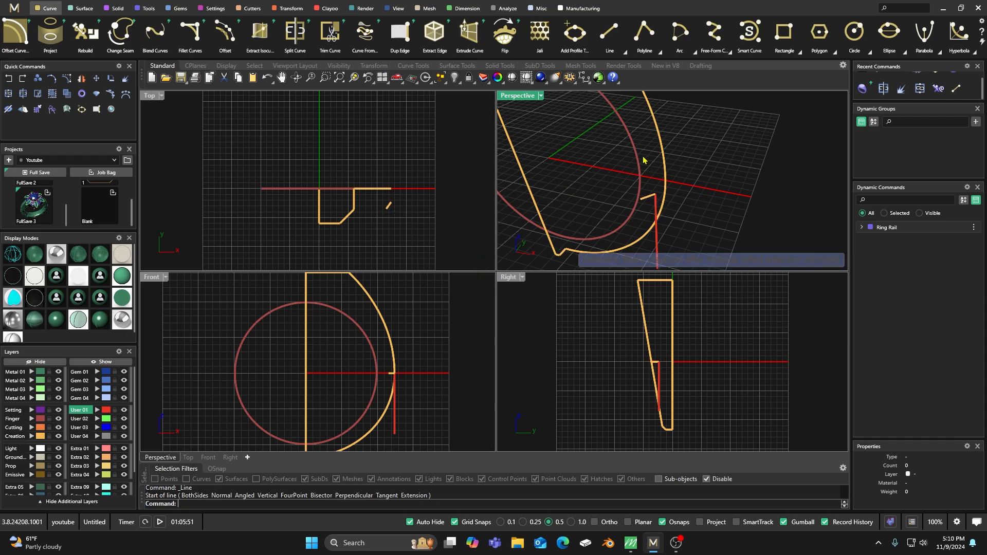
# Step: Copy the vertical guide line from the outer end to the inner end of the short middle segment
pyautogui.doubleClick(519, 96)
pyautogui.moveTo(520, 98); pyautogui.dragTo(561, 255, button='right')
pyautogui.click(484, 329)
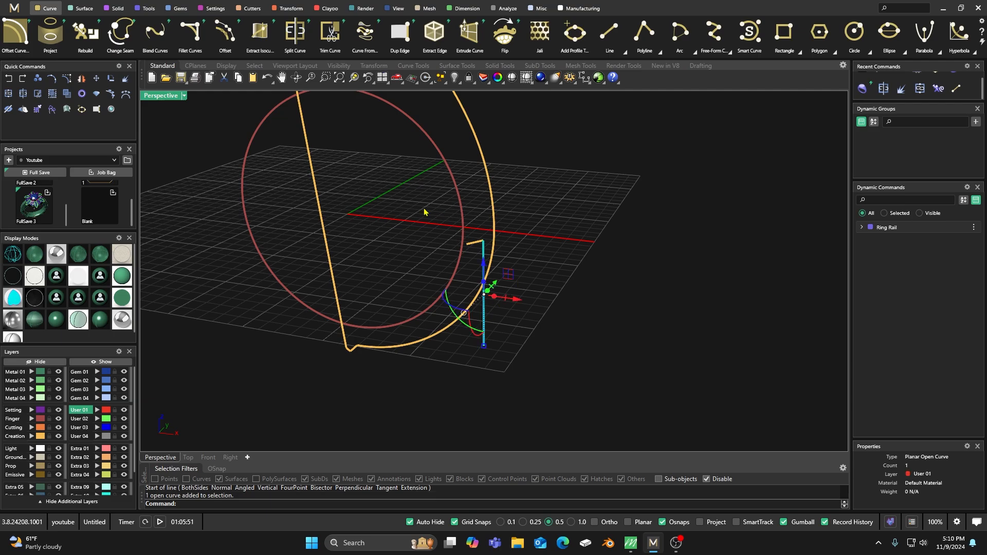
pyautogui.click(23, 93)
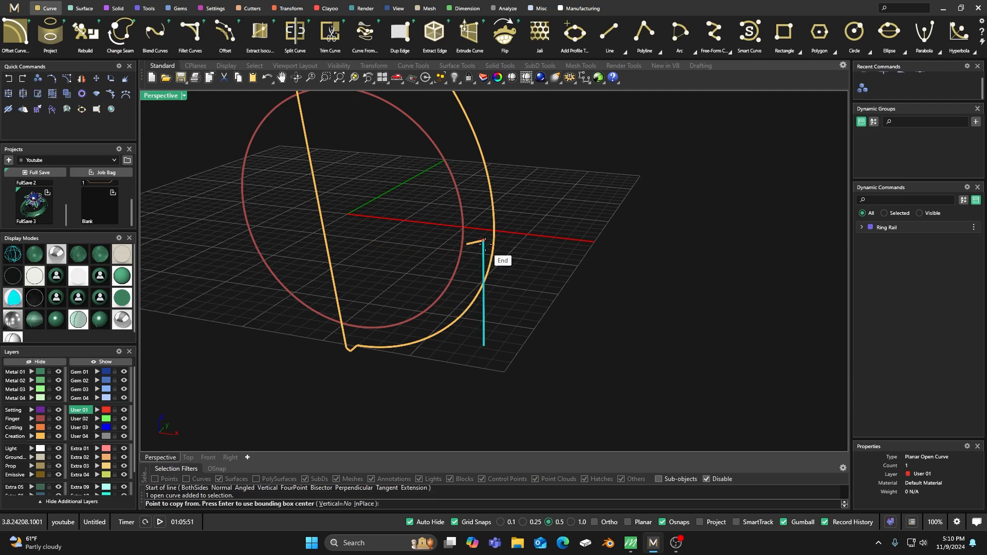
pyautogui.click(483, 241)
pyautogui.click(468, 247)
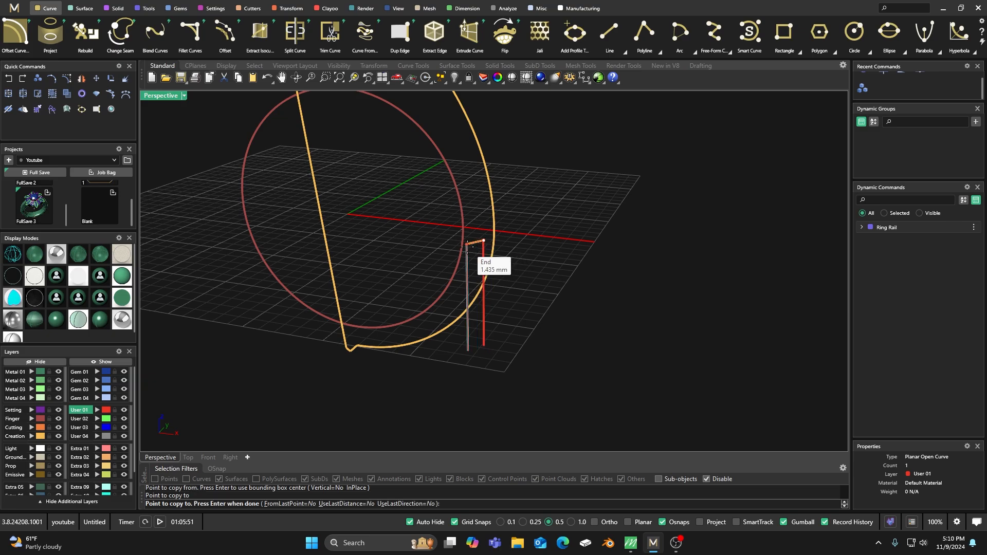
pyautogui.rightClick(556, 278)
pyautogui.scroll(-4, 560, 281)
pyautogui.click(516, 349)
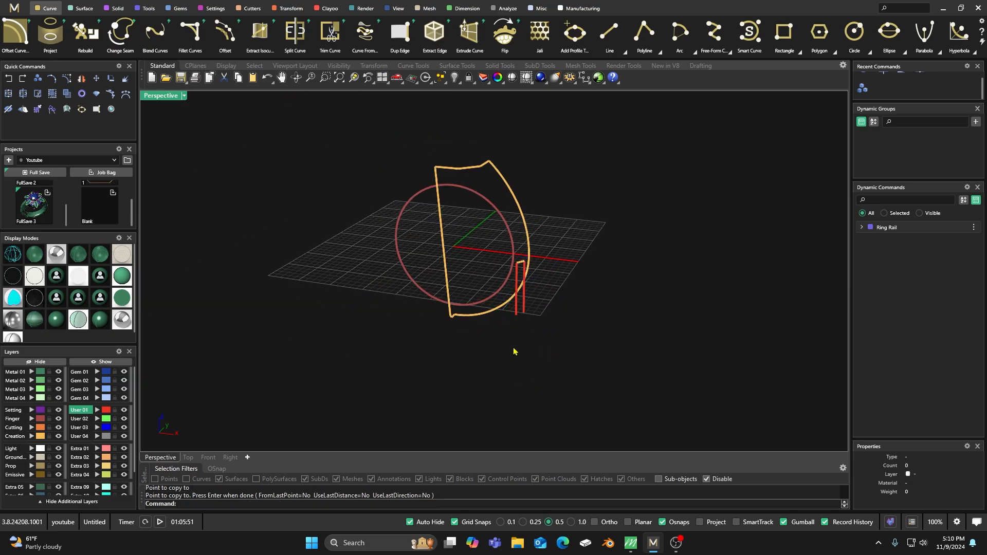
pyautogui.moveTo(516, 349); pyautogui.dragTo(520, 336, button='right')
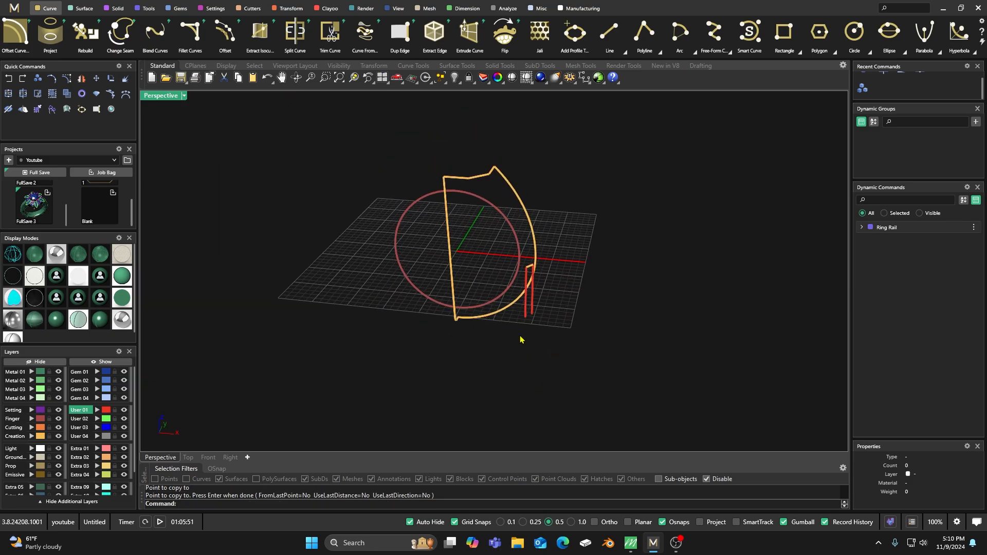
# Step: Draw a guide line from the outer end of the top profile's chamfered corner diagonally upward, continuing the curved side's direction in front view
pyautogui.doubleClick(157, 97)
pyautogui.scroll(2, 681, 119)
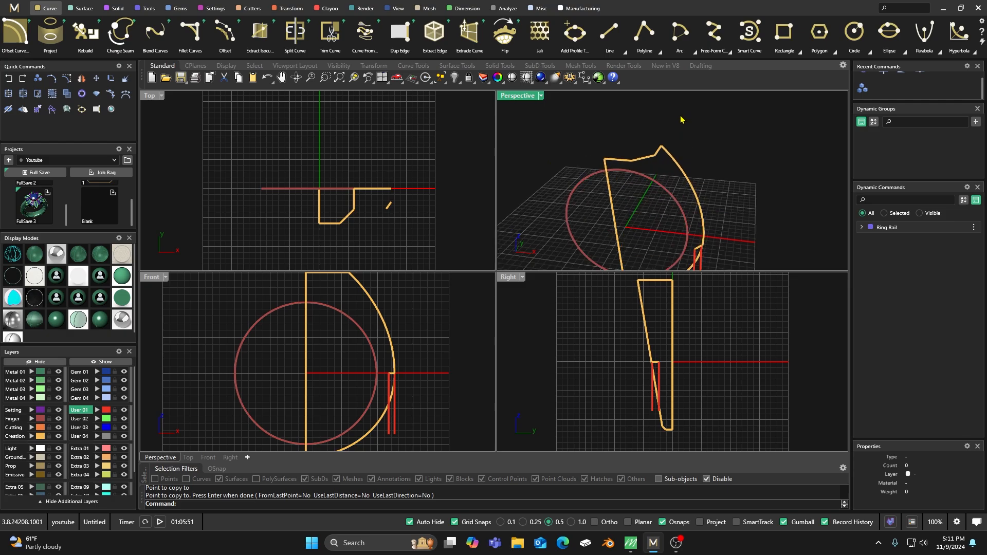
pyautogui.click(610, 32)
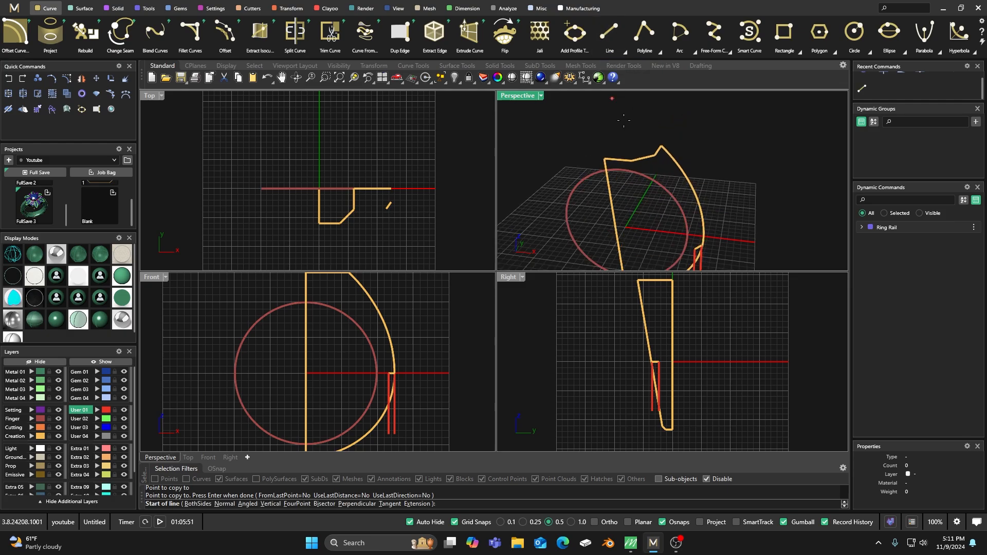
pyautogui.scroll(2, 669, 163)
pyautogui.click(656, 152)
pyautogui.moveTo(463, 342); pyautogui.dragTo(451, 377, button='right')
pyautogui.rightClick(647, 136)
pyautogui.rightClick(646, 136)
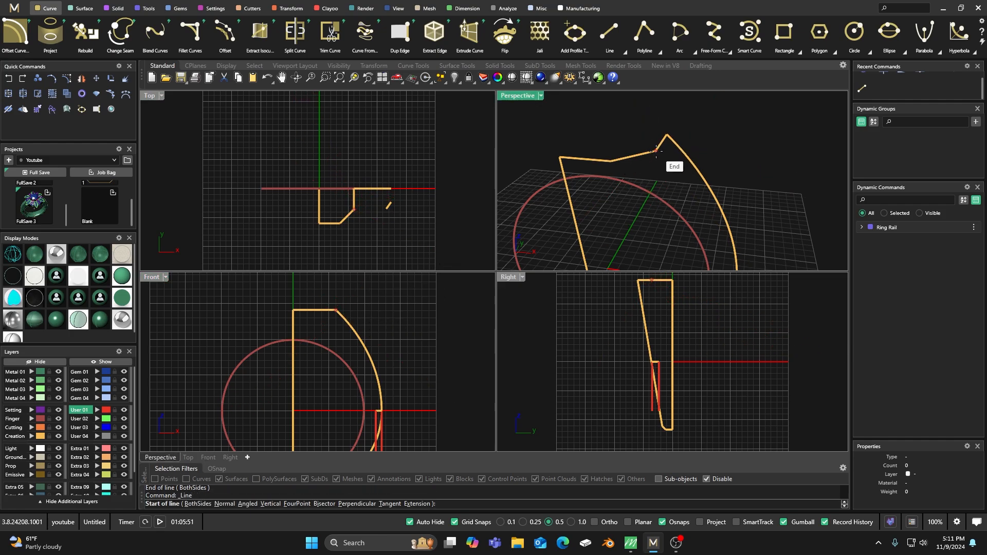
pyautogui.click(656, 151)
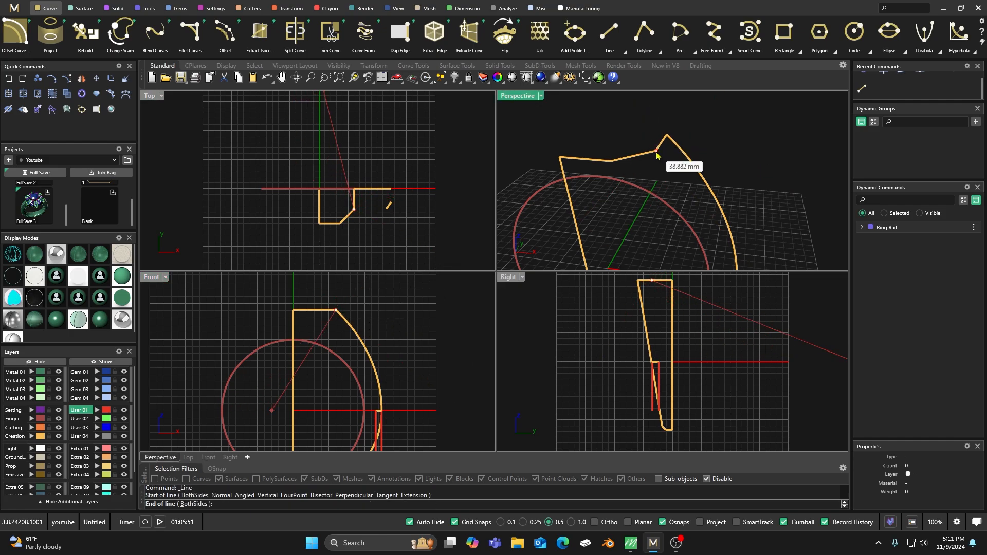
pyautogui.click(321, 295)
# Step: Copy the diagonal guide line from the outer end to the inner end of the top profile's chamfered corner
pyautogui.click(641, 141)
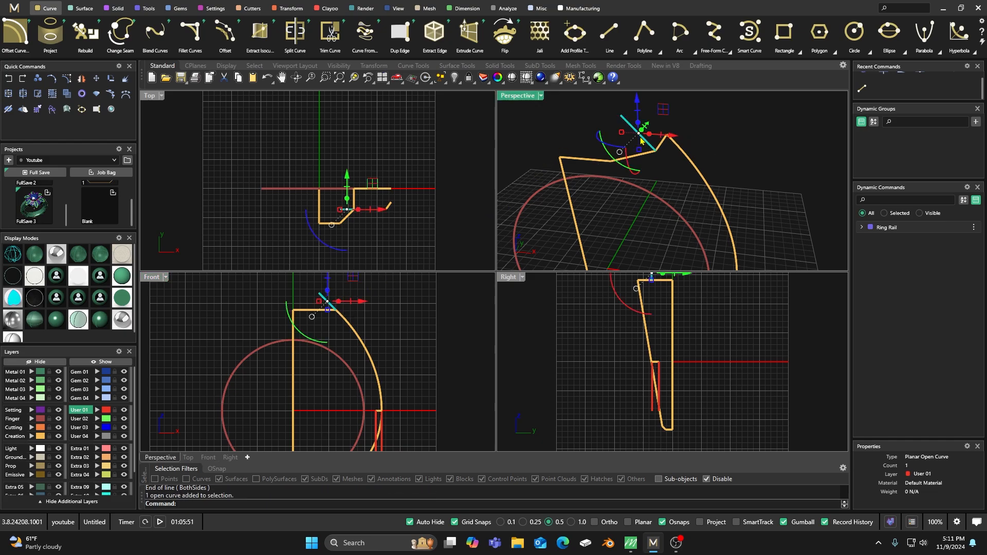
pyautogui.click(38, 79)
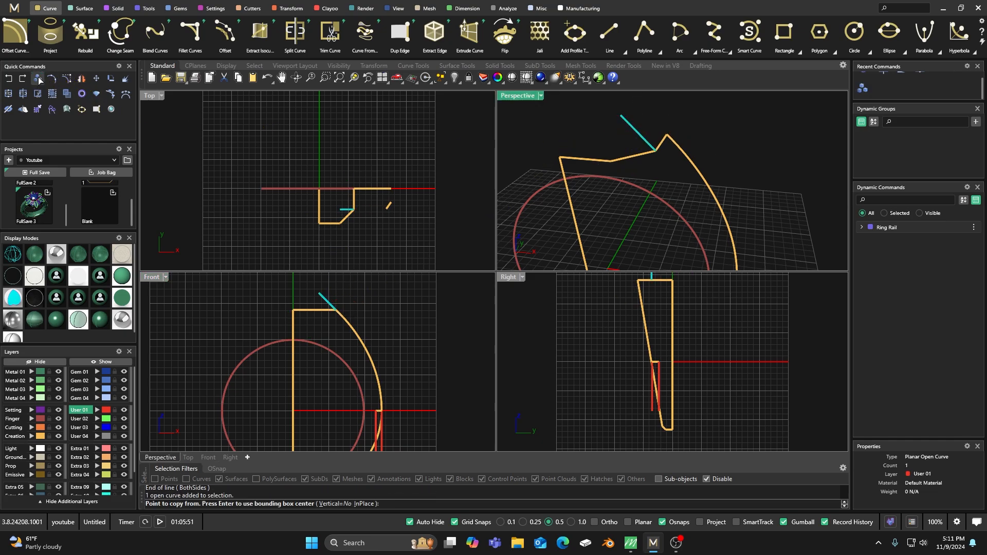
pyautogui.click(655, 150)
pyautogui.click(611, 162)
pyautogui.press('Return')
pyautogui.click(595, 111)
pyautogui.scroll(-3, 616, 141)
pyautogui.scroll(-2, 608, 204)
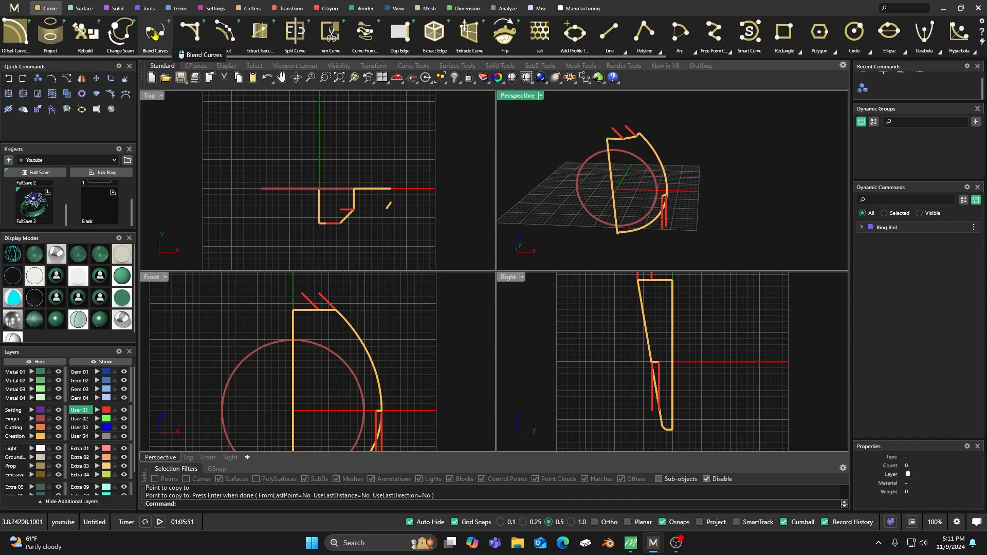
# Step: Try to blend the outer diagonal guide line into the outer vertical one, flipping both curve directions and setting the second curve's blend to 1
pyautogui.click(154, 34)
pyautogui.scroll(3, 648, 140)
pyautogui.click(622, 135)
pyautogui.scroll(5, 661, 209)
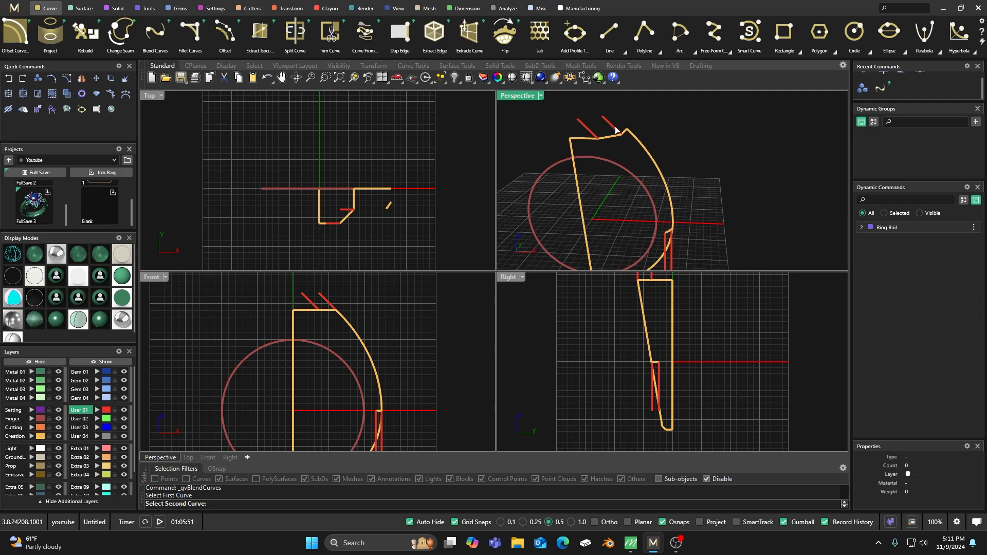
pyautogui.click(666, 225)
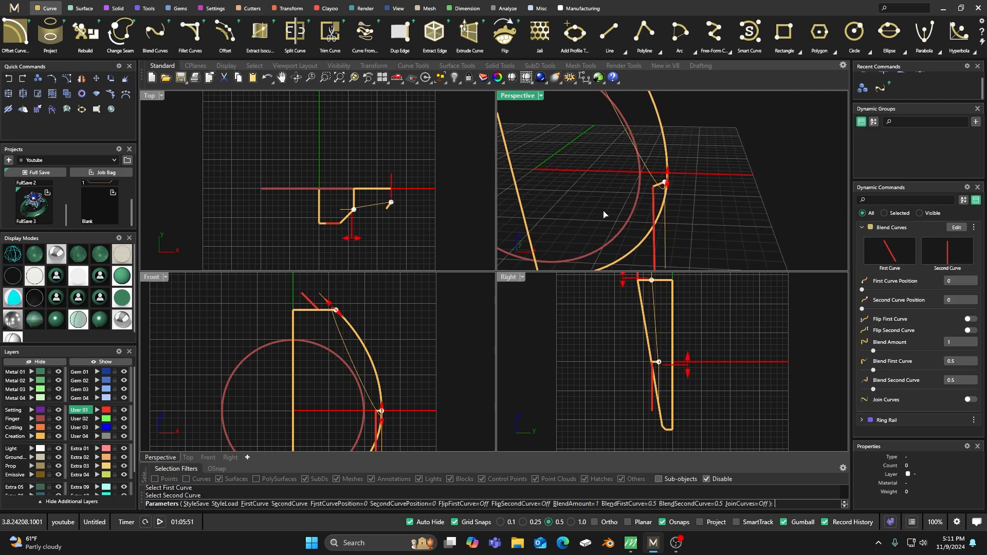
pyautogui.click(971, 318)
pyautogui.click(971, 330)
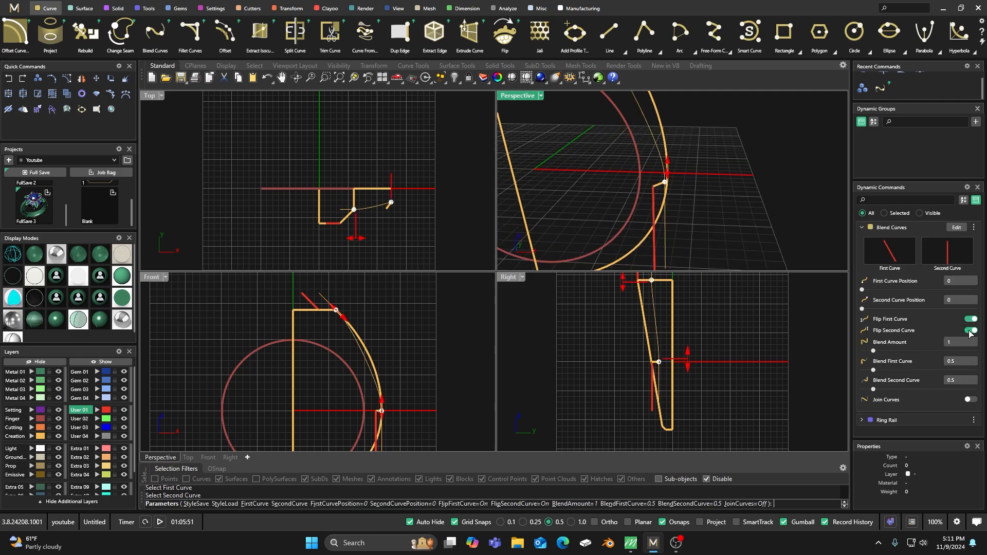
pyautogui.moveTo(330, 352); pyautogui.dragTo(323, 339, button='right')
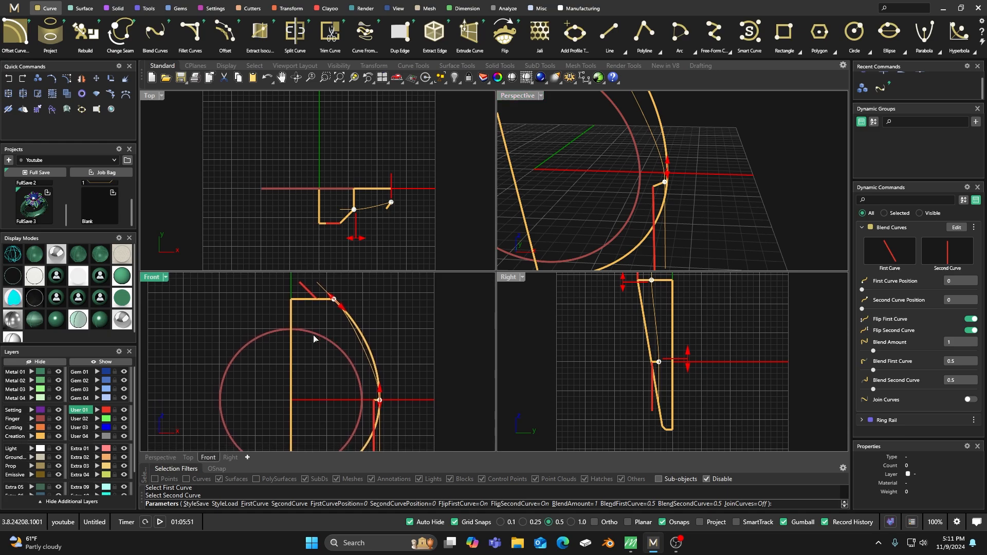
pyautogui.doubleClick(156, 278)
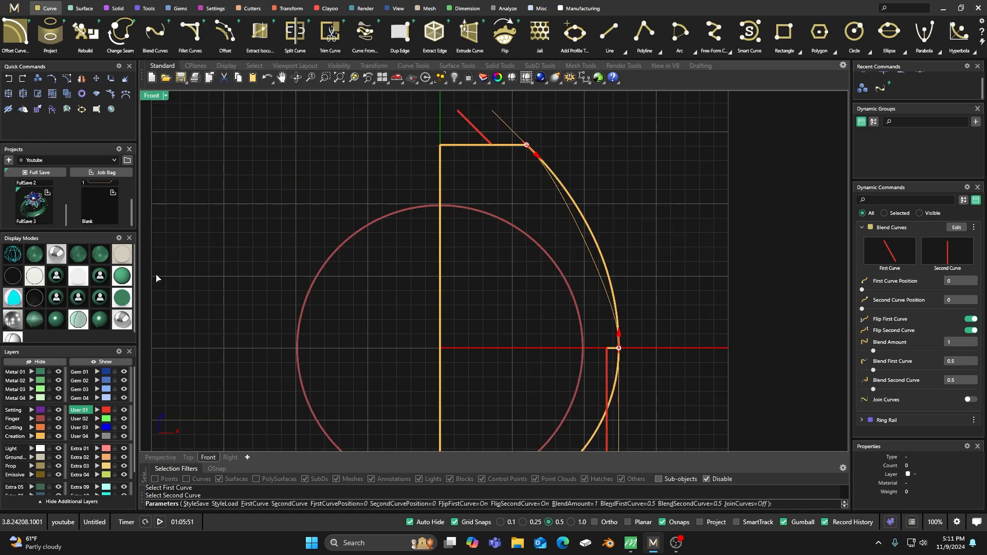
pyautogui.moveTo(489, 238); pyautogui.dragTo(443, 235, button='right')
pyautogui.moveTo(571, 327); pyautogui.dragTo(571, 320)
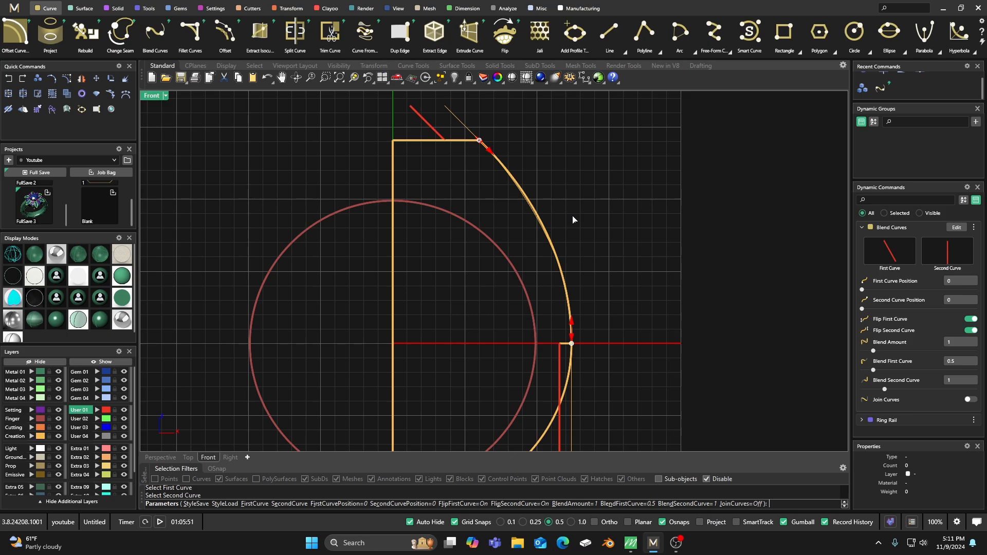
pyautogui.press('Return')
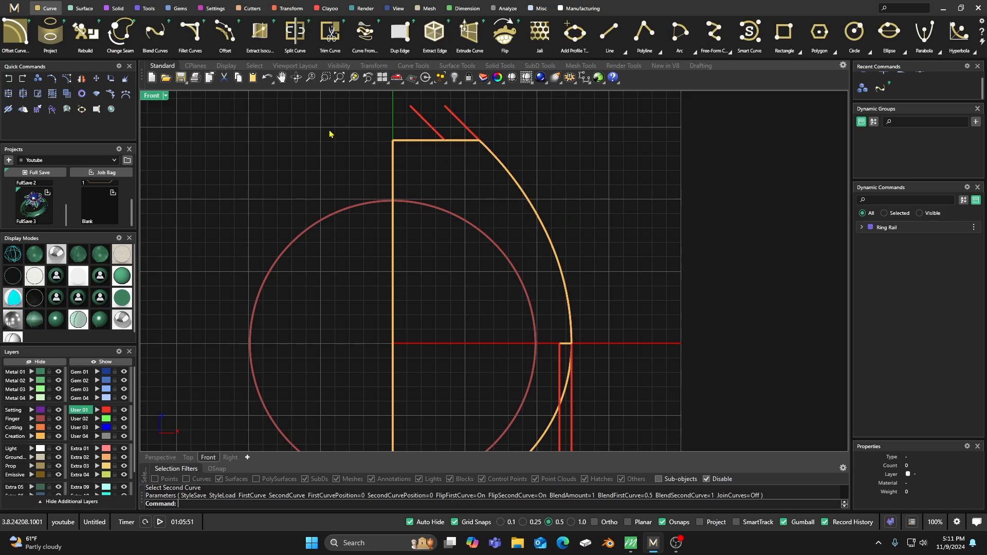
# Step: Blend the inner diagonal guide line into the inner vertical one, flipping both curve directions and setting the first curve's blend to 1.4
pyautogui.press('Return')
pyautogui.click(436, 140)
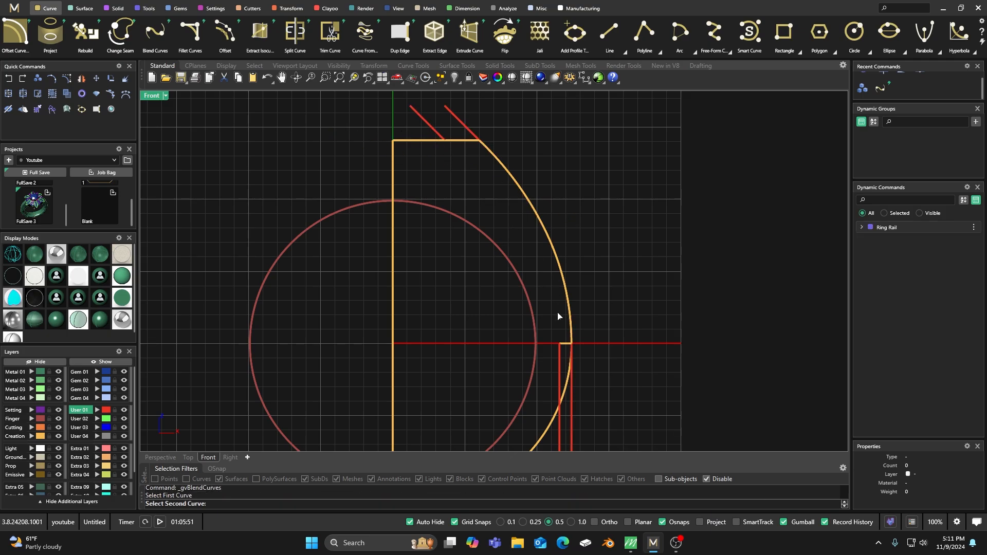
pyautogui.click(559, 358)
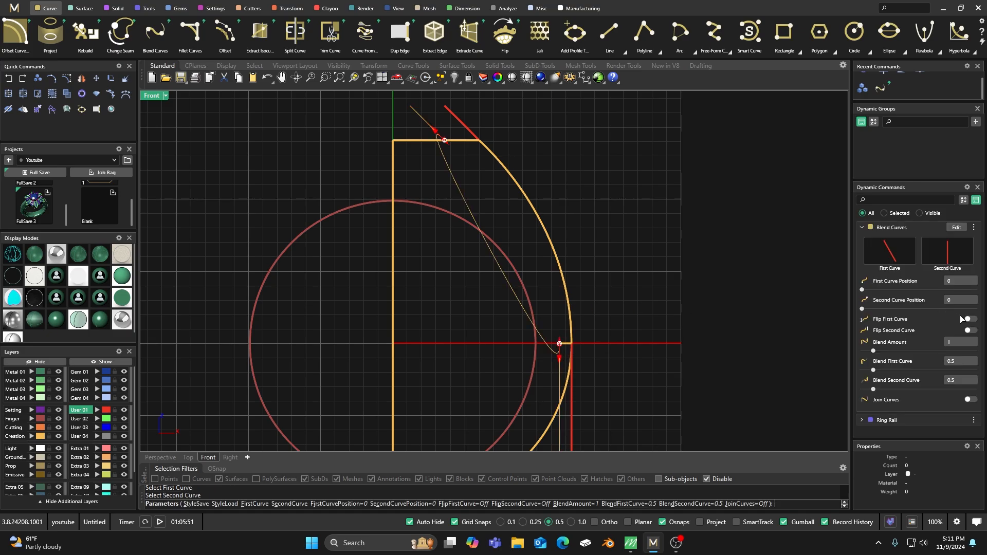
pyautogui.click(970, 319)
pyautogui.click(970, 330)
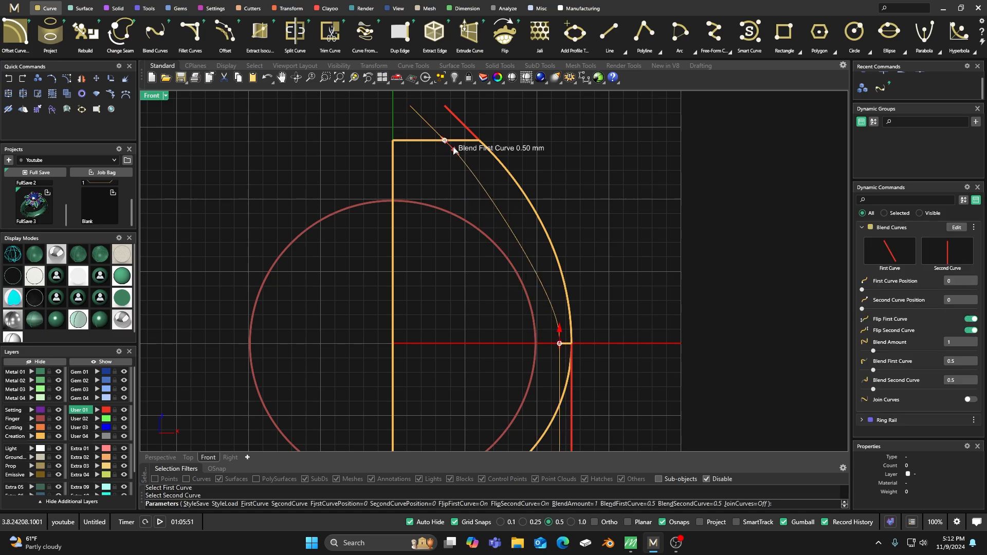
pyautogui.moveTo(454, 149); pyautogui.dragTo(465, 153)
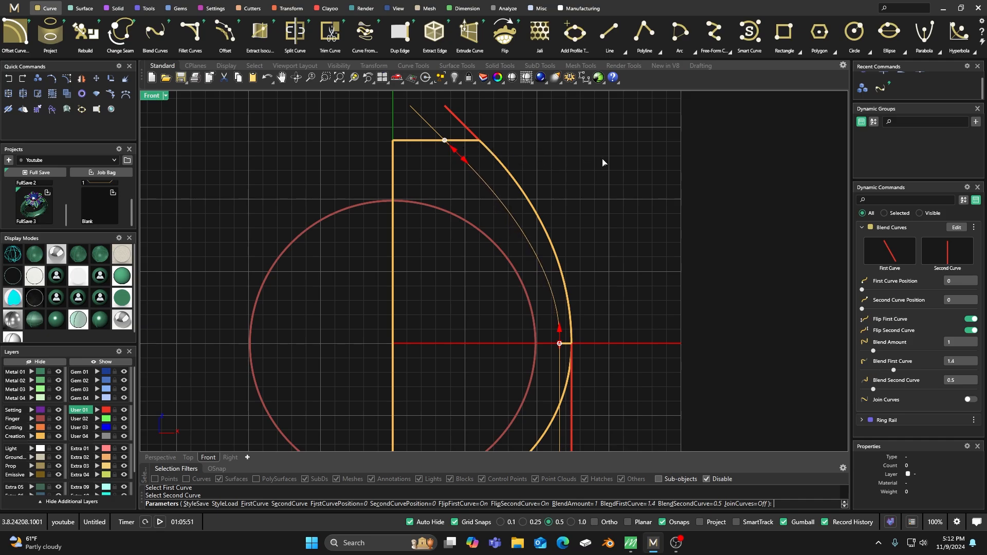
pyautogui.rightClick(606, 166)
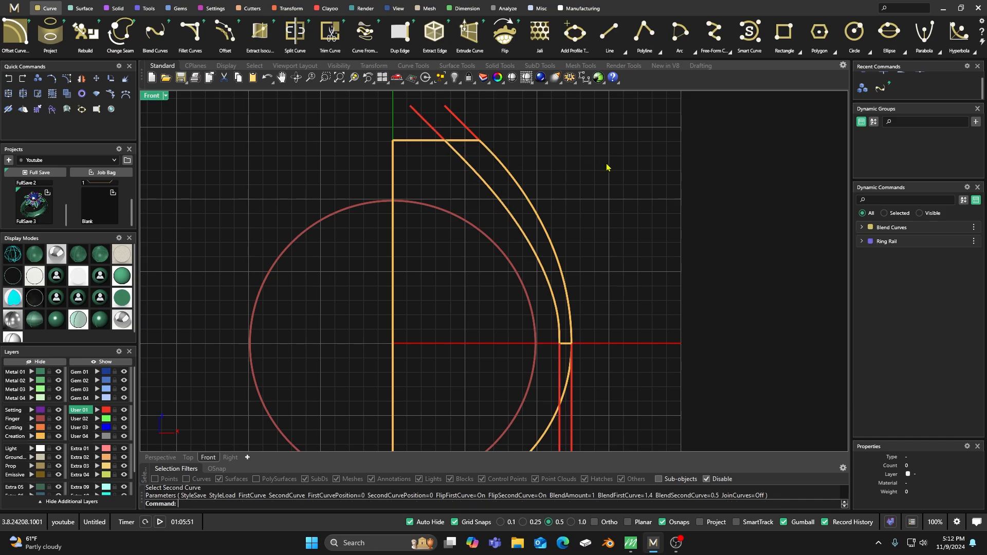
pyautogui.scroll(-1, 598, 187)
pyautogui.doubleClick(152, 97)
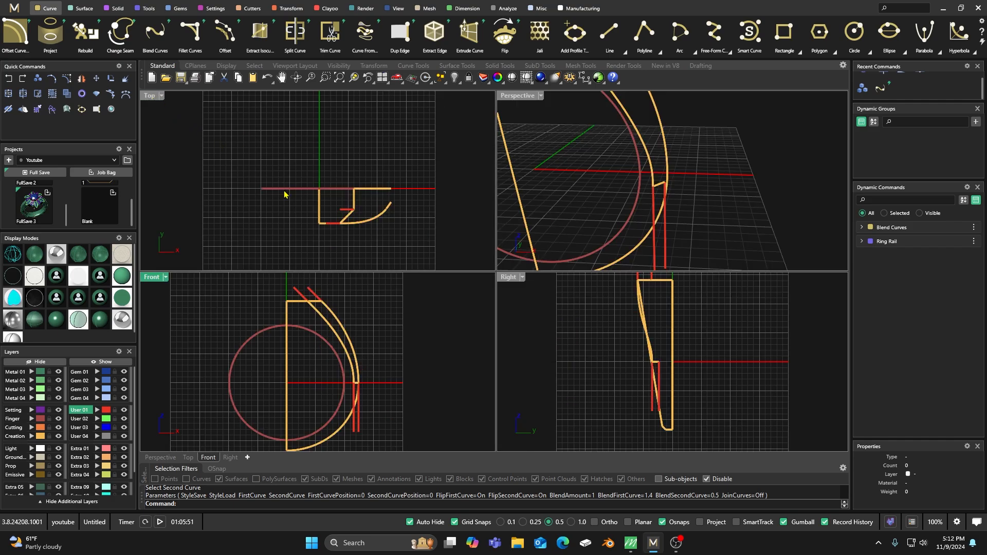
# Step: Make User 02 the current layer and check the profiles with the User 01 guide lines temporarily hidden
pyautogui.scroll(-6, 623, 208)
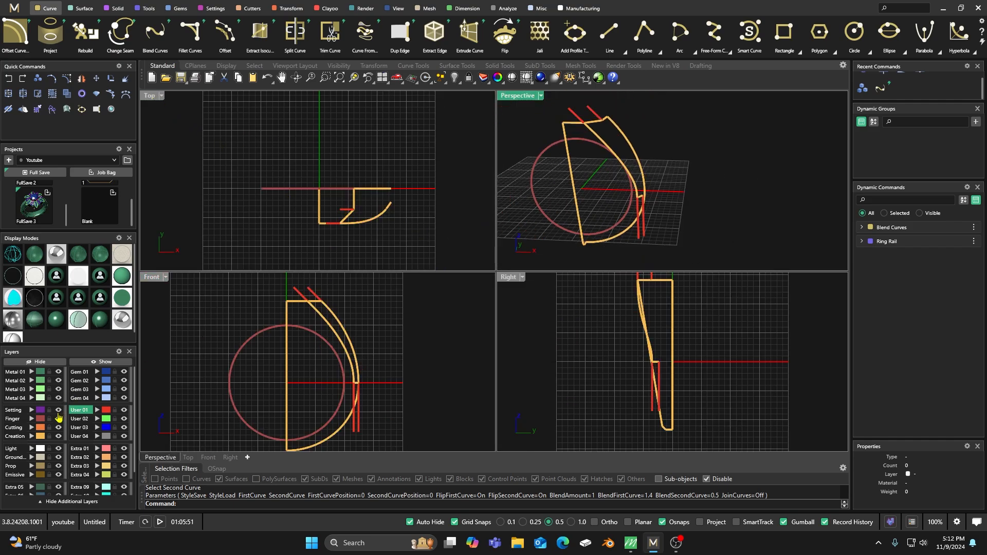
pyautogui.click(106, 411)
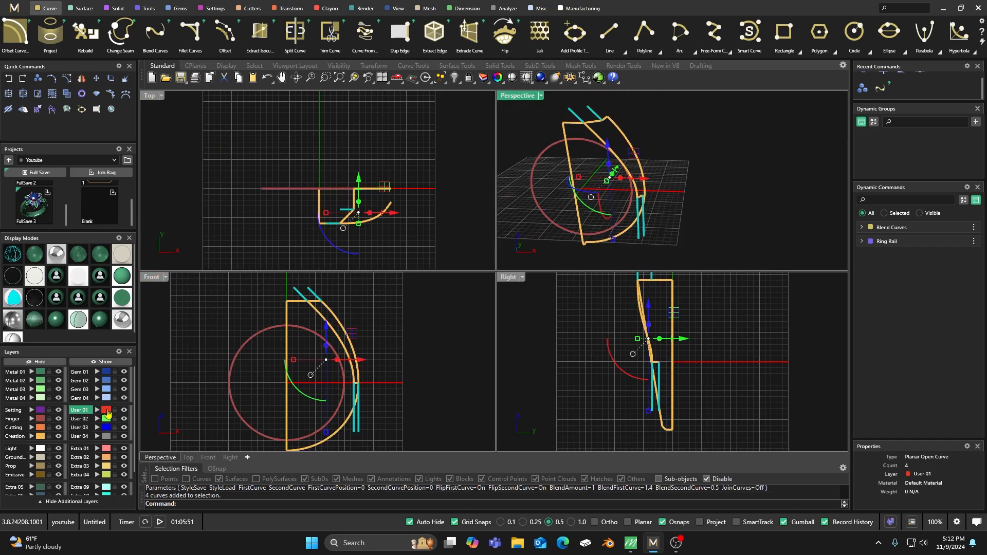
pyautogui.click(185, 357)
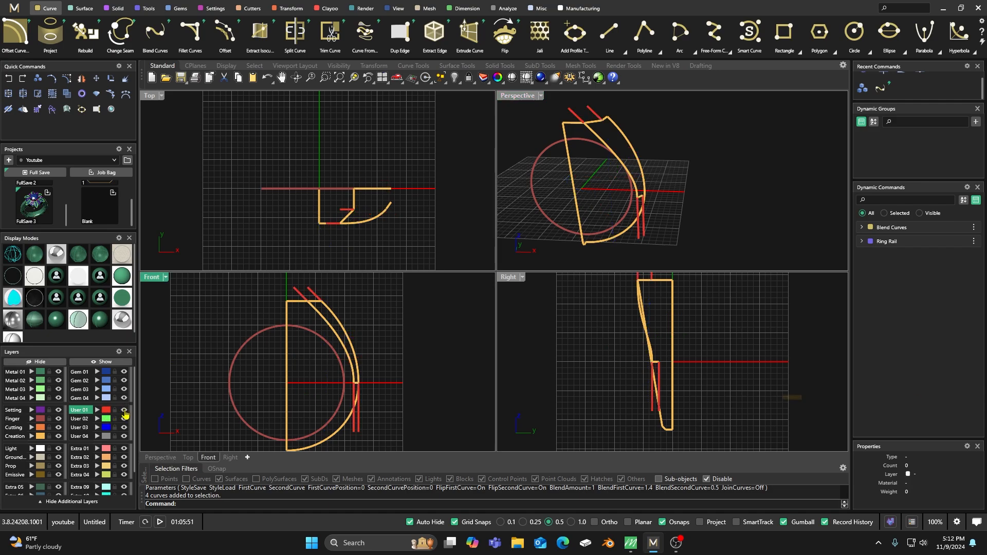
pyautogui.click(124, 411)
pyautogui.click(79, 419)
pyautogui.click(124, 410)
pyautogui.moveTo(659, 212); pyautogui.dragTo(626, 220, button='right')
pyautogui.click(123, 410)
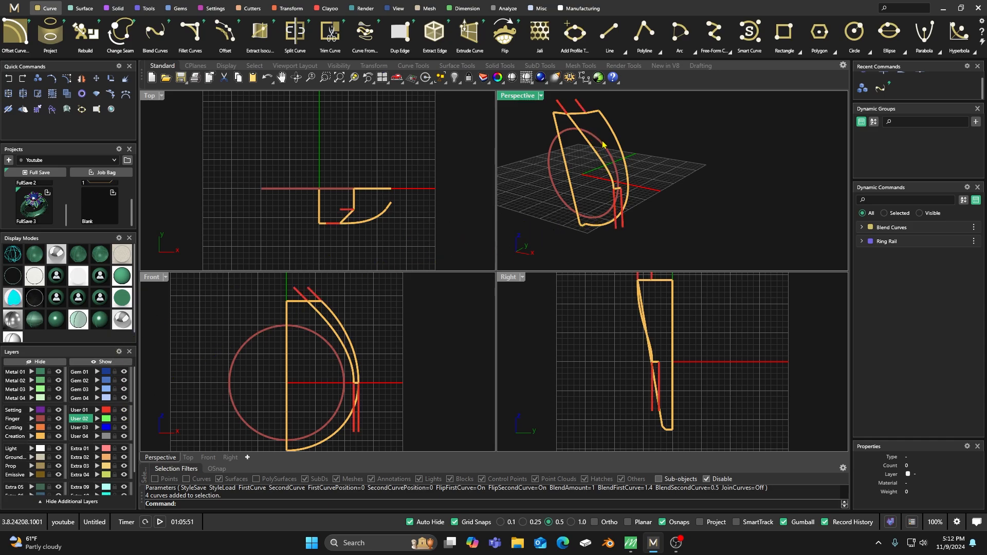
# Step: Undo the recent curve blends and redo them
pyautogui.scroll(2, 588, 106)
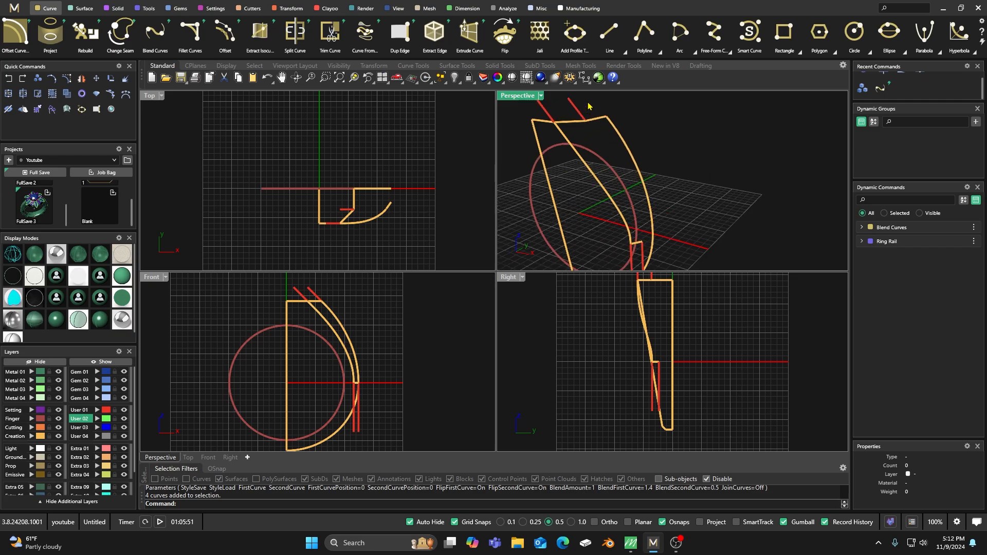
pyautogui.click(9, 79)
pyautogui.click(9, 79)
pyautogui.click(21, 81)
pyautogui.click(21, 81)
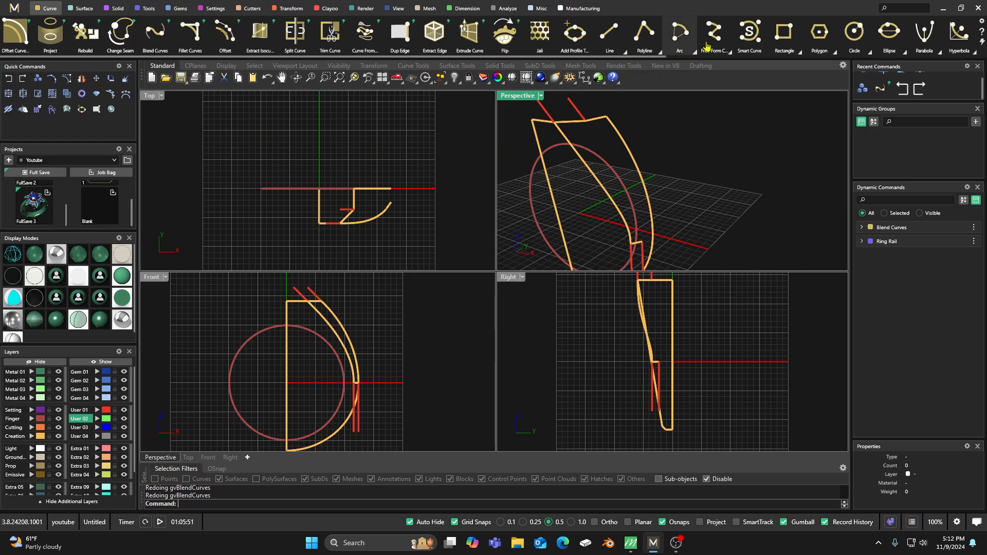
# Step: Blend the outer diagonal guide line into the outer vertical one, flipping both curve directions and setting the second curve's blend to 1.1
pyautogui.click(154, 32)
pyautogui.click(588, 118)
pyautogui.click(644, 252)
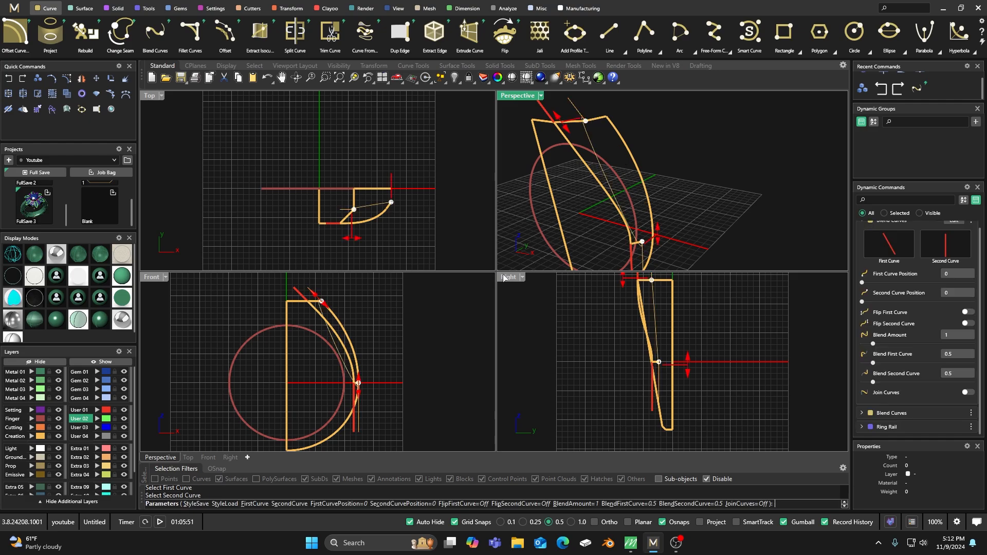
pyautogui.click(968, 312)
pyautogui.click(969, 323)
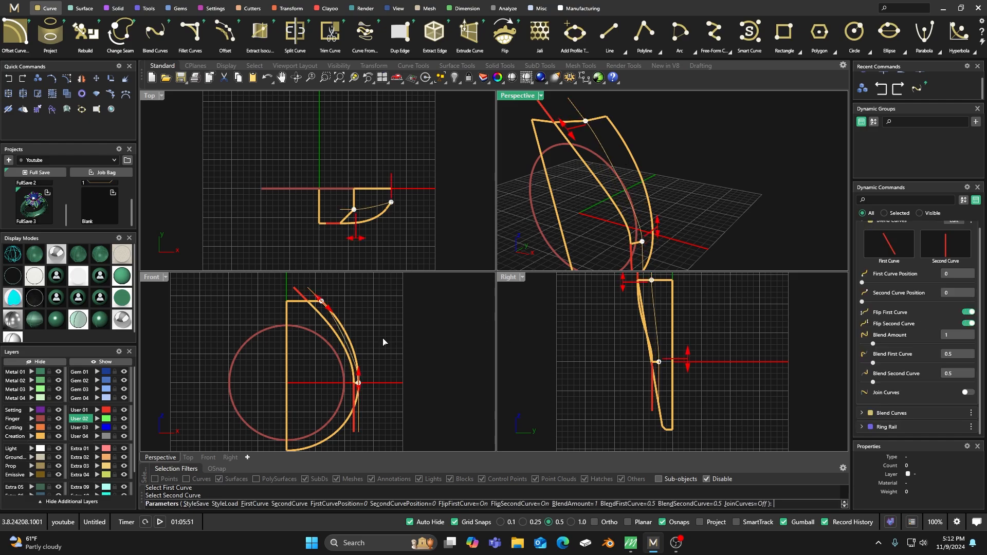
pyautogui.scroll(2, 324, 338)
pyautogui.moveTo(374, 387)
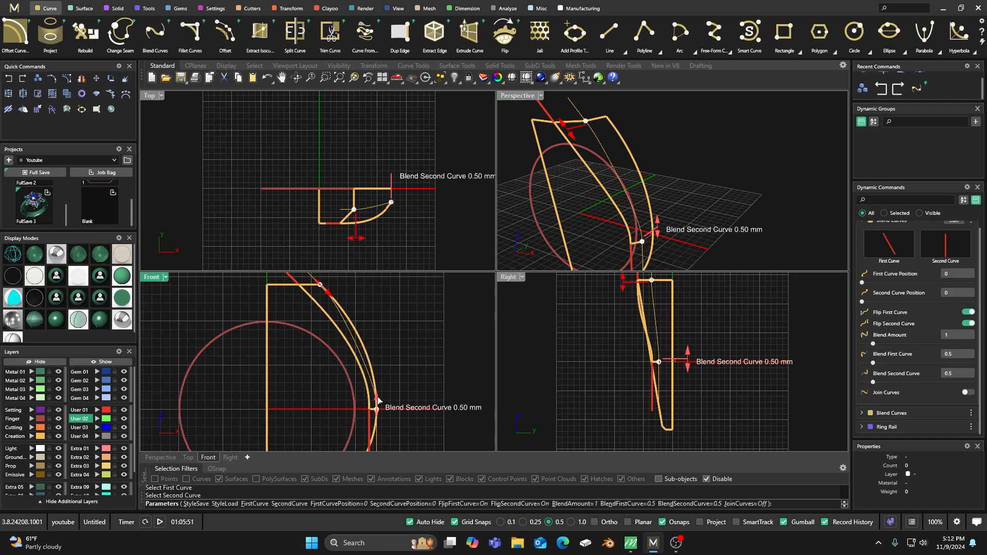
pyautogui.moveTo(377, 398); pyautogui.dragTo(379, 401)
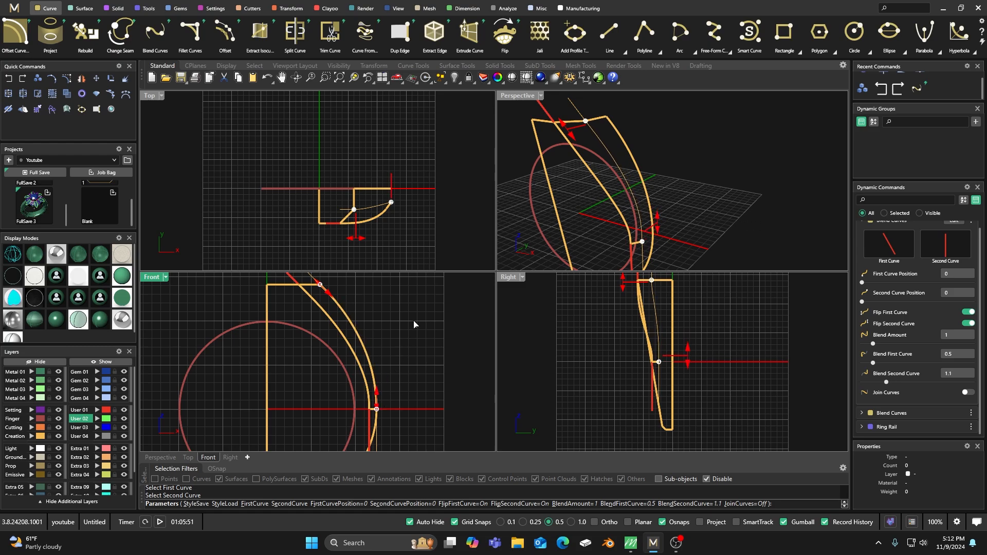
pyautogui.press('Return')
# Step: Check the two blend curves by selecting them and hide the User 01 guide line layer
pyautogui.click(597, 137)
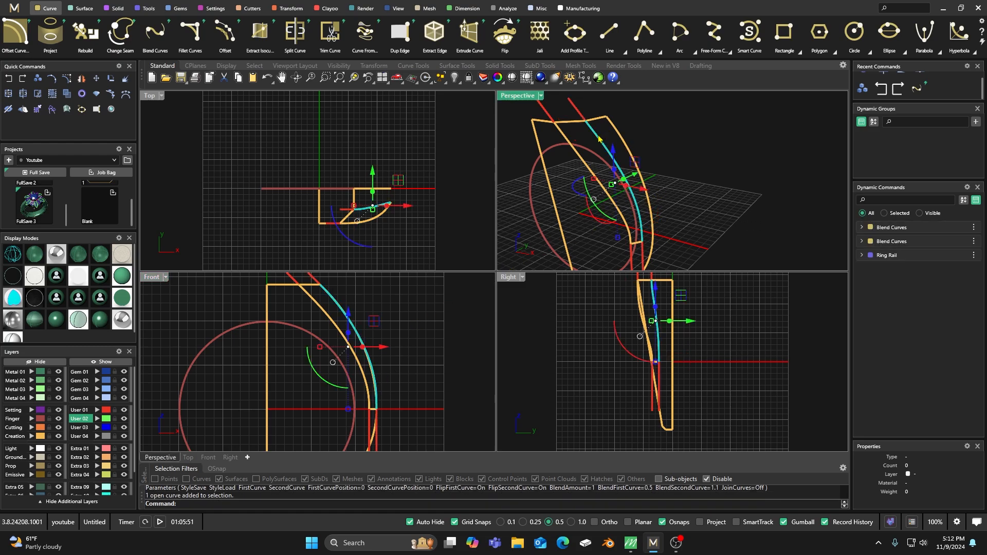
pyautogui.click(566, 134)
pyautogui.click(689, 151)
pyautogui.scroll(-5, 648, 184)
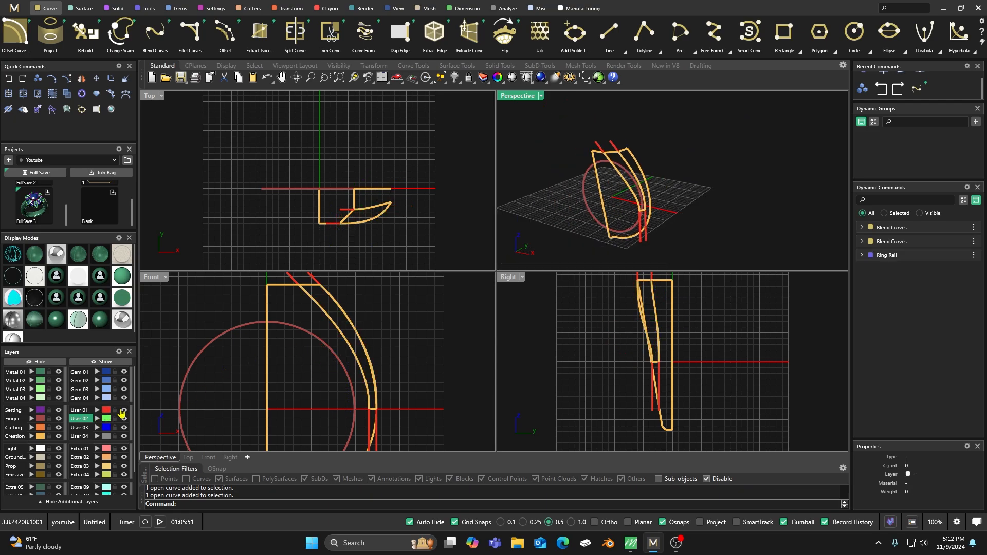
pyautogui.click(124, 410)
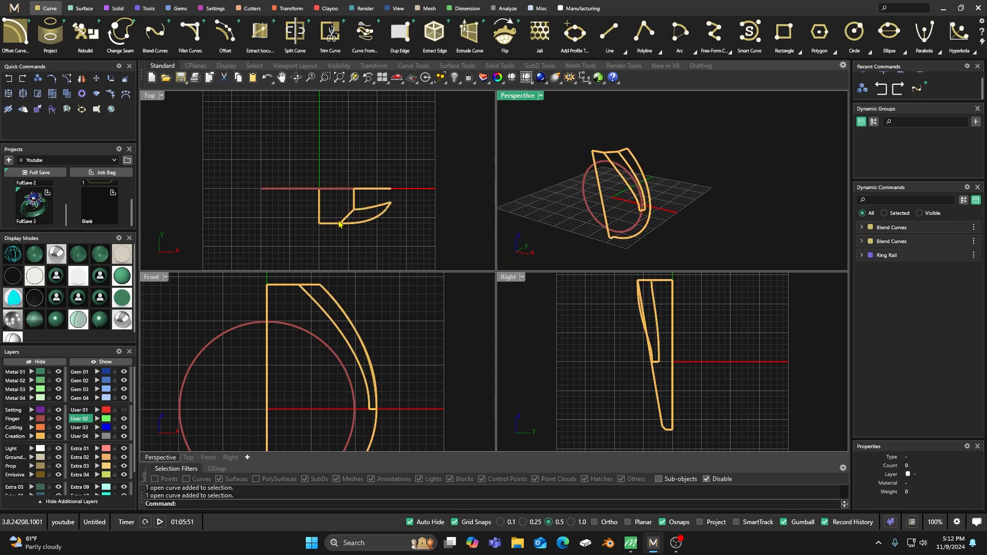
# Step: Draw a horizontal guide line from the lower end of the bottom profile's chamfered corner, heading away from the side curve in front view
pyautogui.scroll(-4, 318, 368)
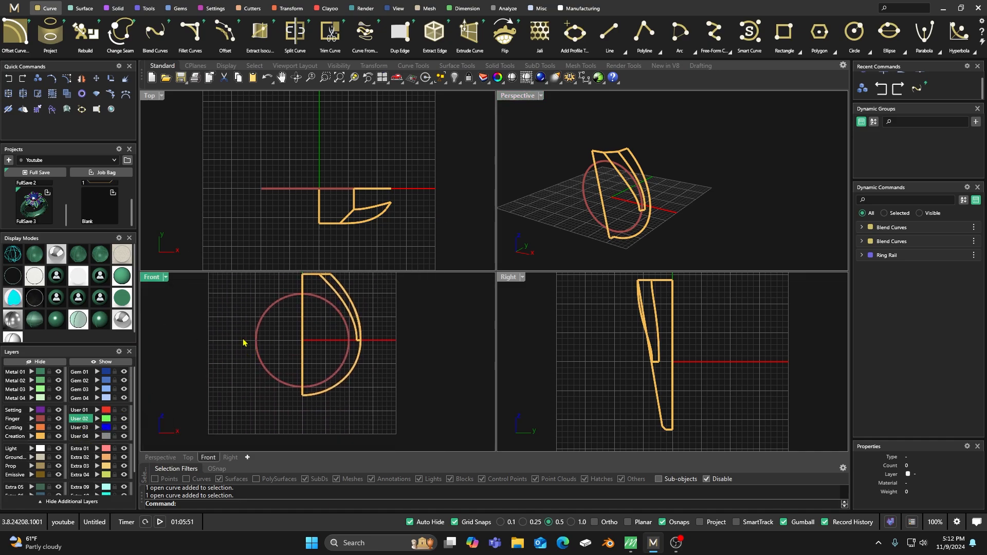
pyautogui.click(609, 36)
pyautogui.scroll(5, 615, 255)
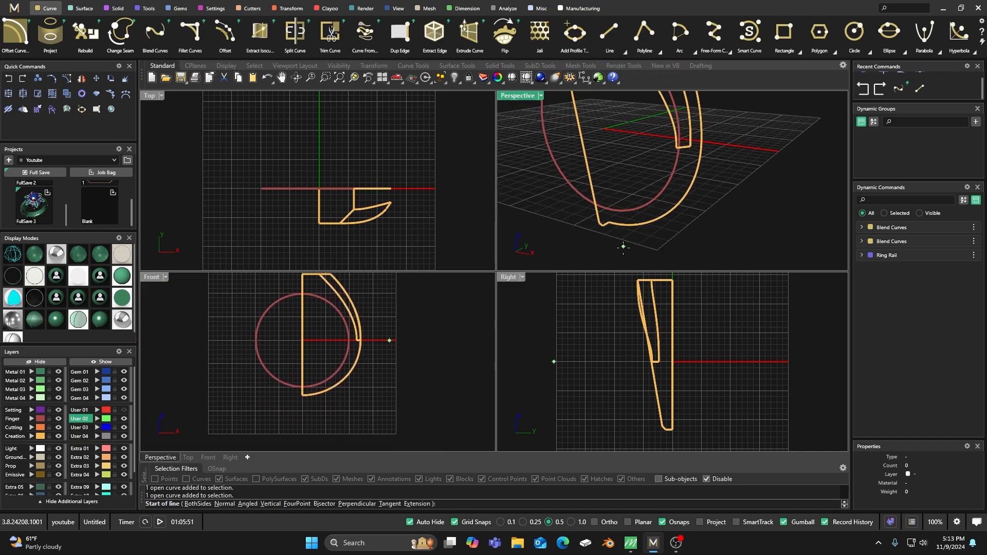
pyautogui.scroll(3, 628, 197)
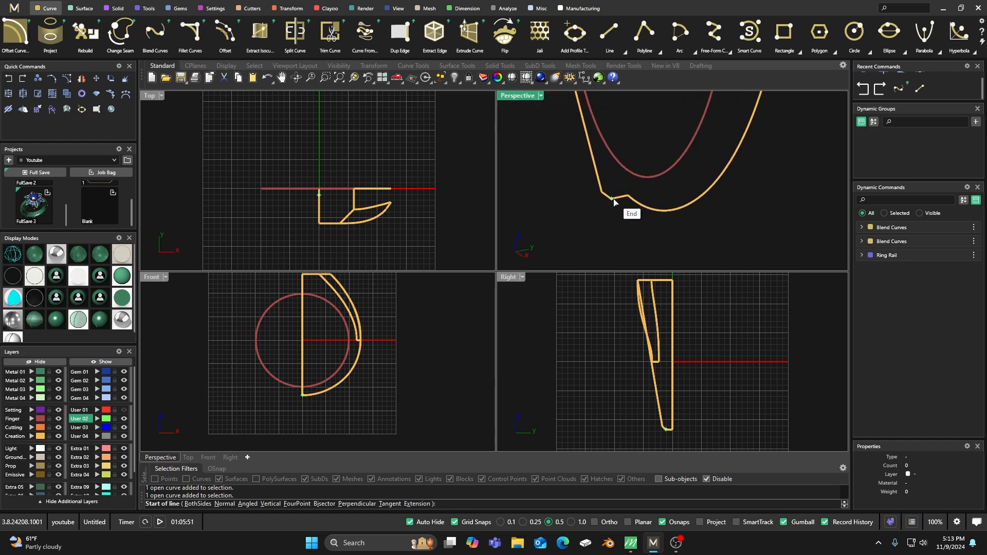
pyautogui.click(613, 201)
pyautogui.click(248, 396)
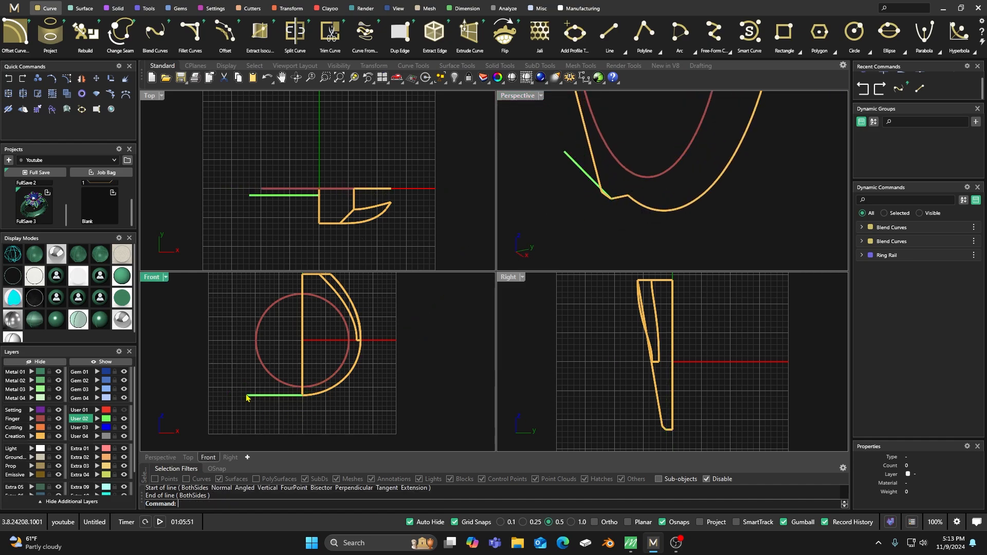
# Step: Copy the horizontal guide line from the lower end to the upper end of the bottom profile's chamfered corner
pyautogui.scroll(3, 599, 201)
pyautogui.moveTo(601, 216); pyautogui.dragTo(579, 222, button='right')
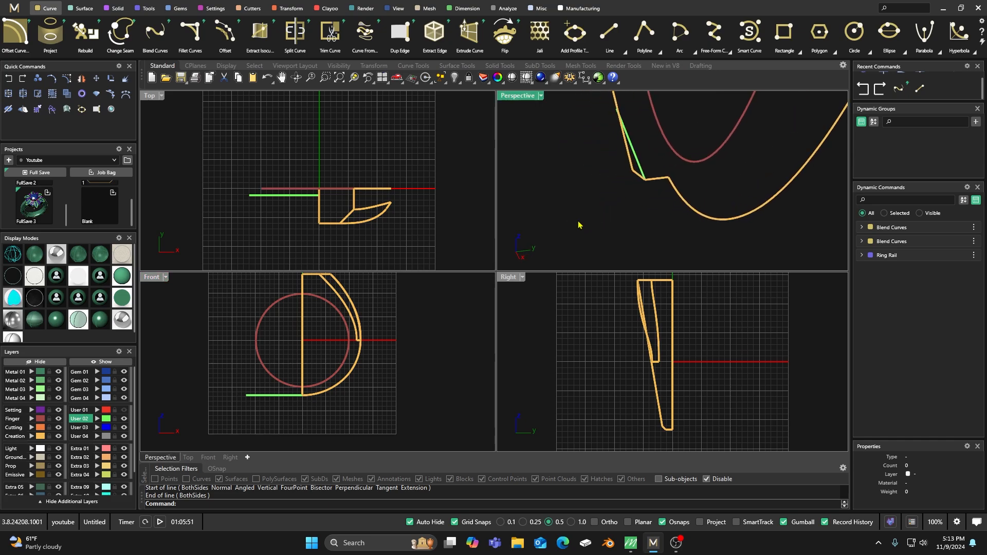
pyautogui.click(642, 168)
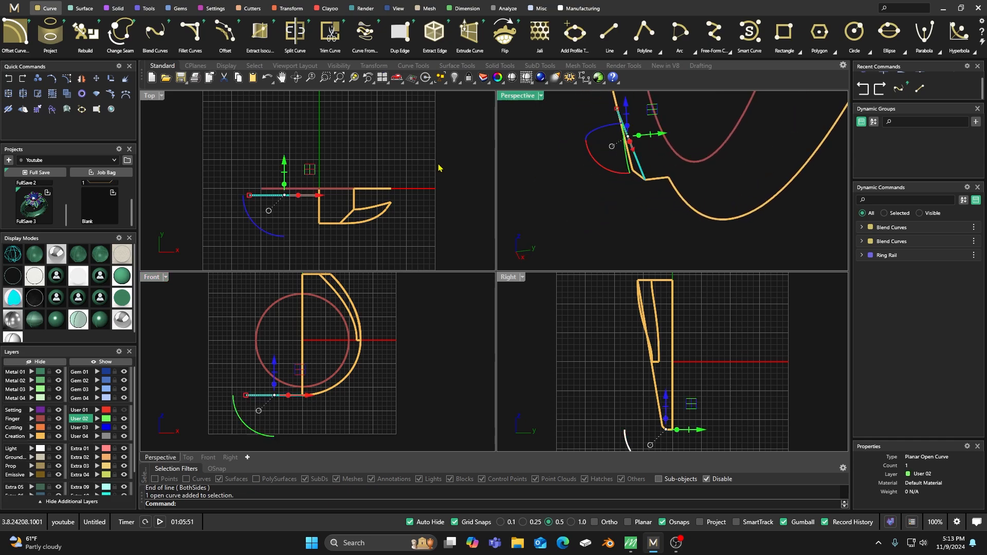
pyautogui.click(54, 80)
pyautogui.scroll(3, 607, 178)
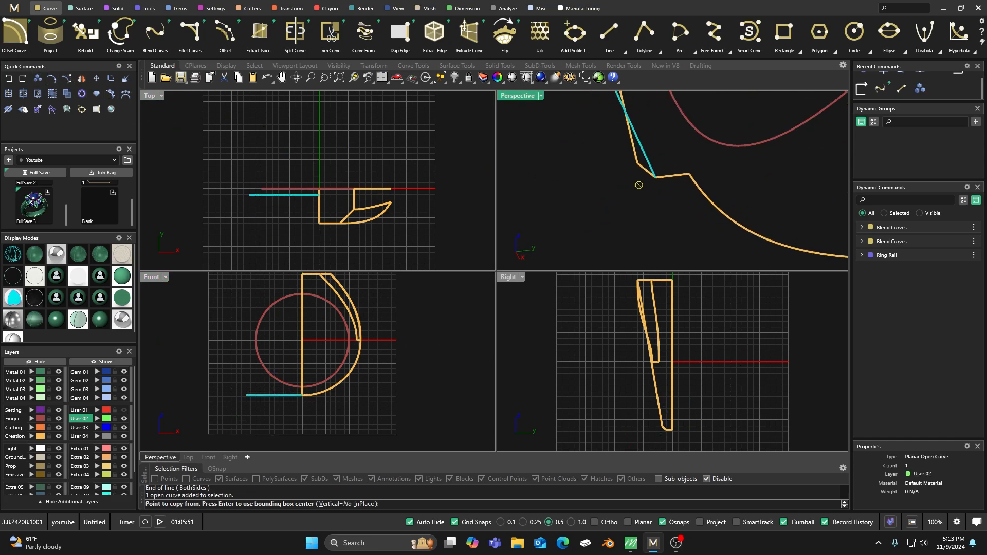
pyautogui.click(655, 177)
pyautogui.click(651, 180)
pyautogui.press('Return')
pyautogui.scroll(-3, 585, 227)
pyautogui.click(585, 227)
pyautogui.moveTo(585, 227); pyautogui.dragTo(644, 208, button='right')
pyautogui.moveTo(671, 132); pyautogui.dragTo(677, 186, button='right')
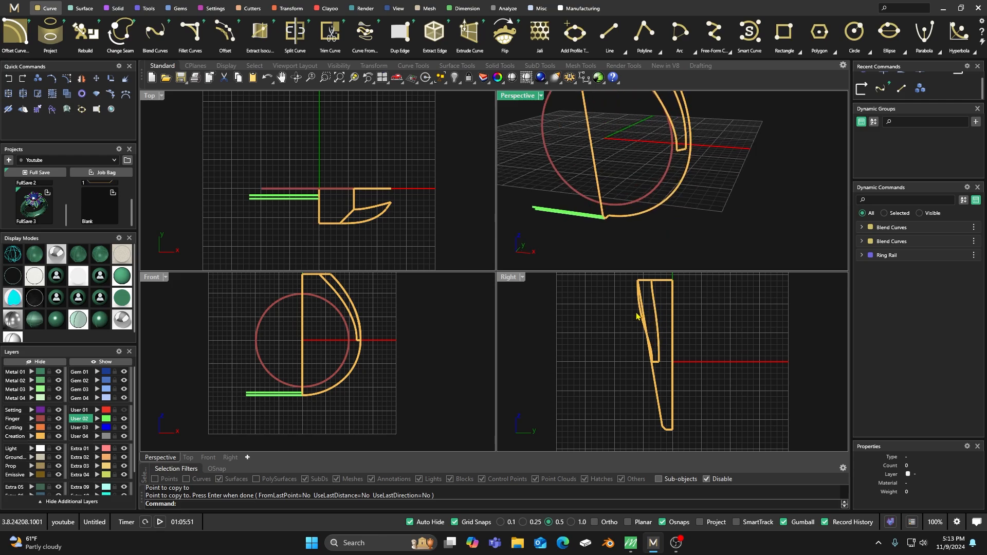
pyautogui.scroll(-4, 689, 240)
pyautogui.moveTo(689, 240); pyautogui.dragTo(644, 246, button='right')
pyautogui.scroll(3, 646, 246)
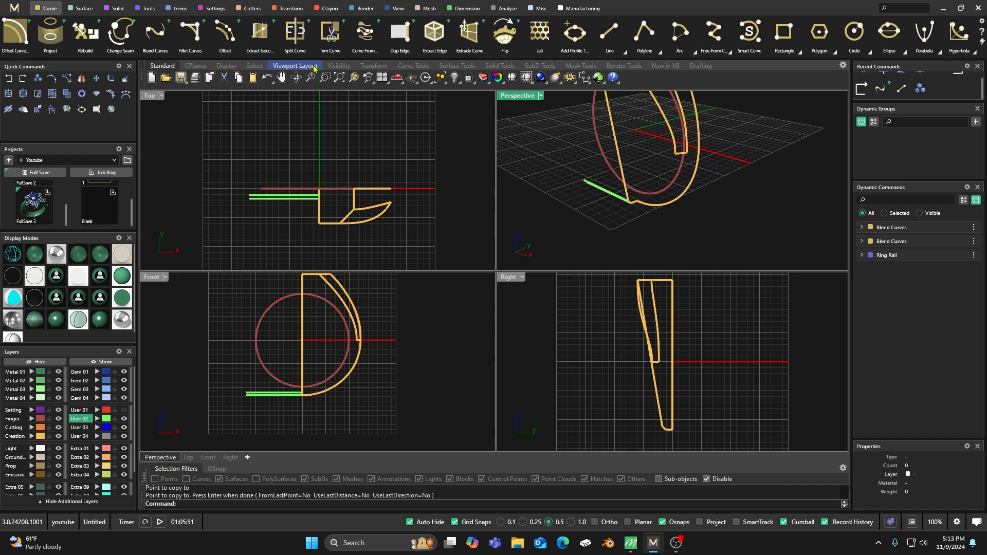
# Step: Begin a curve blend from the lower end of the outer upper side curve, at first curve position 1, to the lower horizontal guide line
pyautogui.click(155, 33)
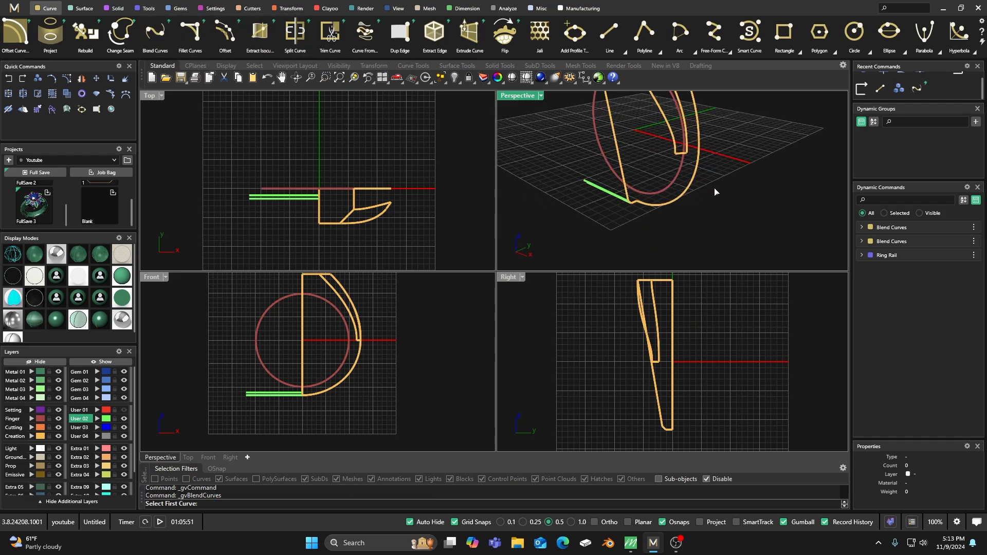
pyautogui.moveTo(696, 163); pyautogui.dragTo(703, 169, button='right')
pyautogui.click(694, 150)
pyautogui.moveTo(636, 206); pyautogui.dragTo(611, 220, button='right')
pyautogui.scroll(5, 612, 220)
pyautogui.click(627, 190)
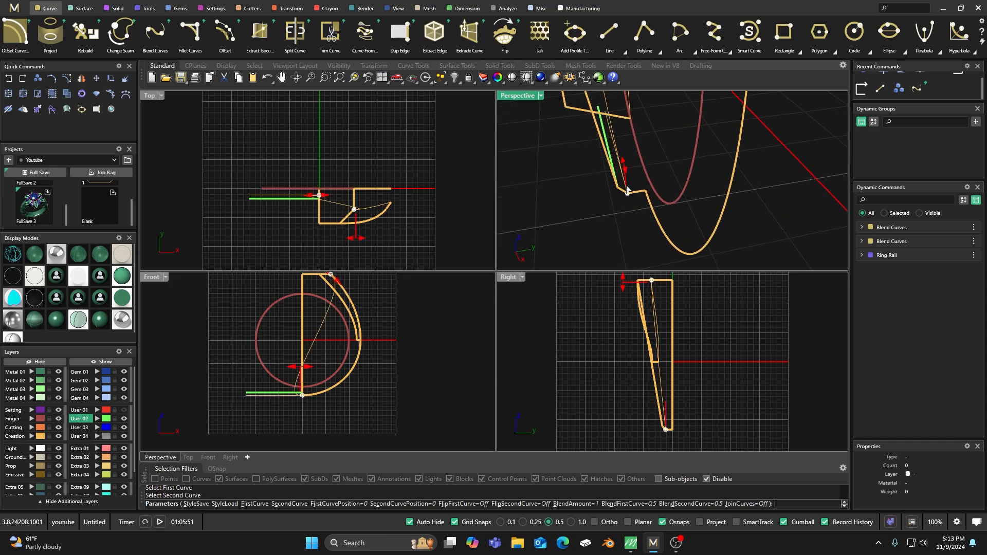
pyautogui.scroll(-2, 354, 369)
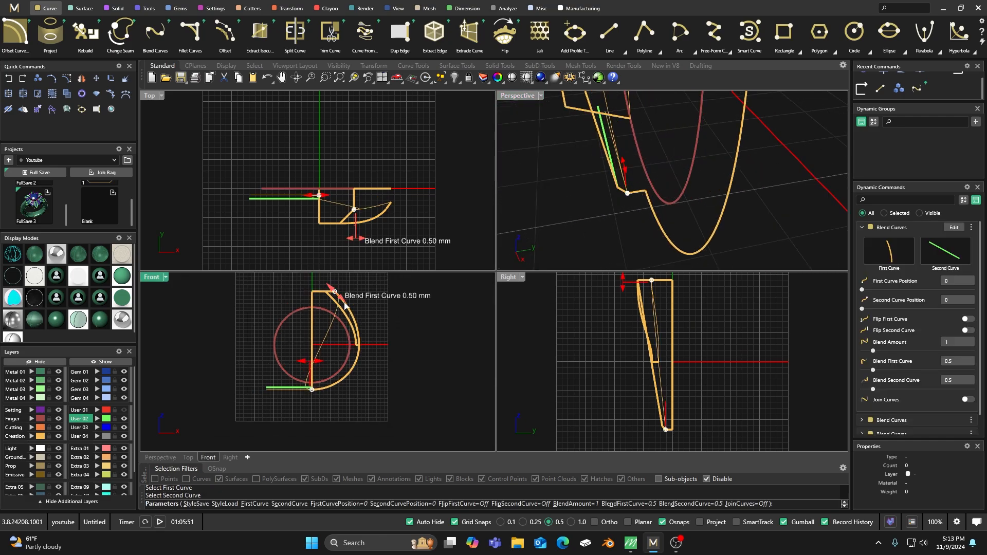
pyautogui.doubleClick(152, 278)
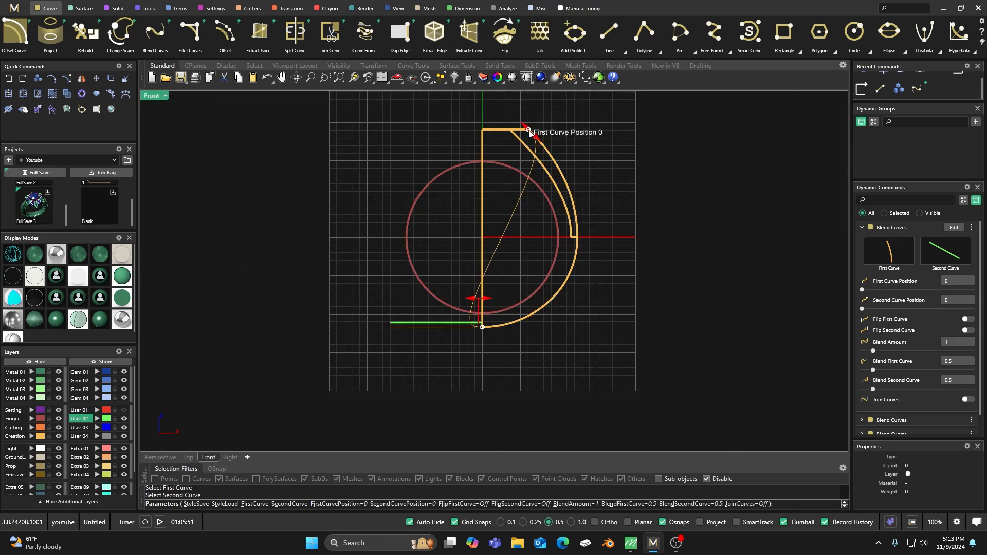
pyautogui.moveTo(529, 133); pyautogui.dragTo(578, 238)
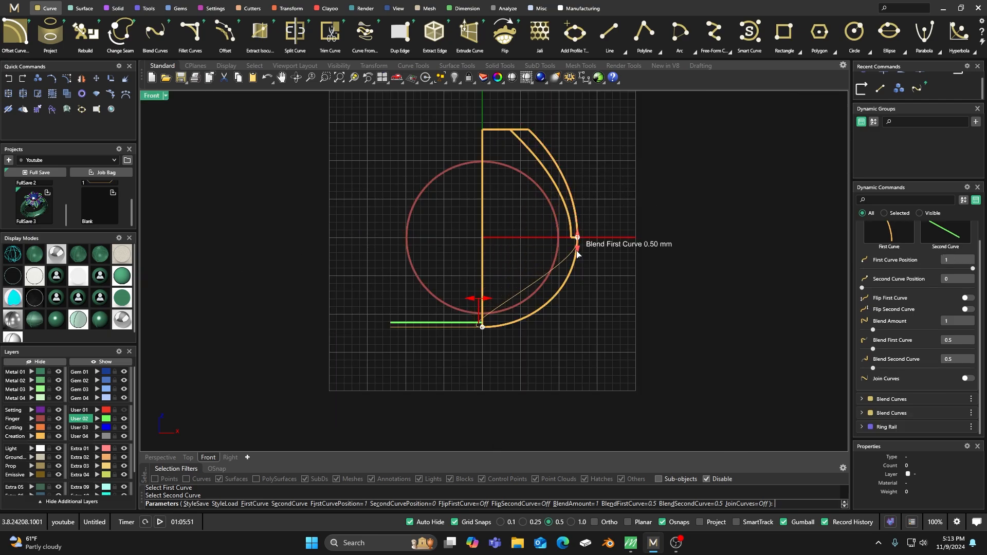
# Step: Flip the blend's second curve, set the first curve blend to 0.7 and the second to 1.2, and finish the blend
pyautogui.click(967, 309)
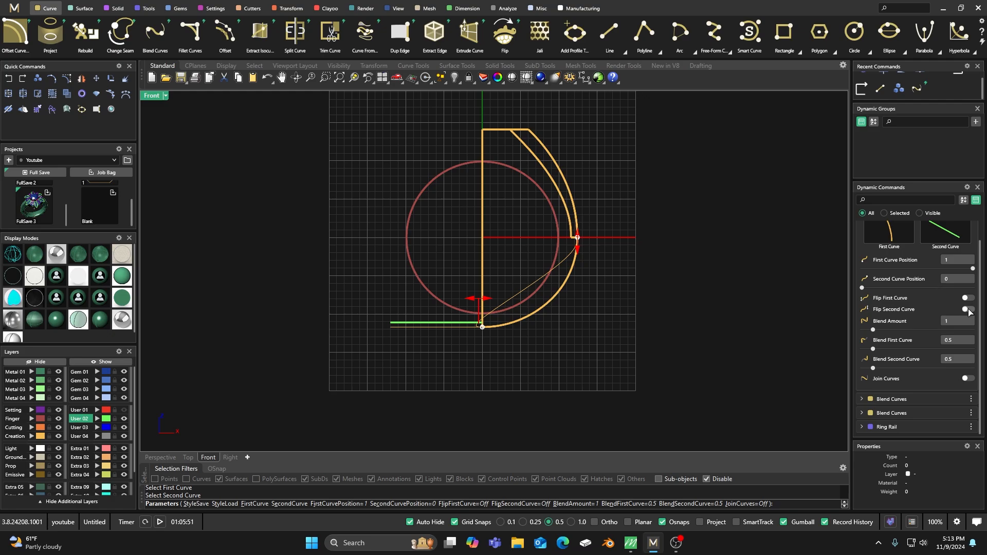
pyautogui.moveTo(489, 301); pyautogui.dragTo(492, 302)
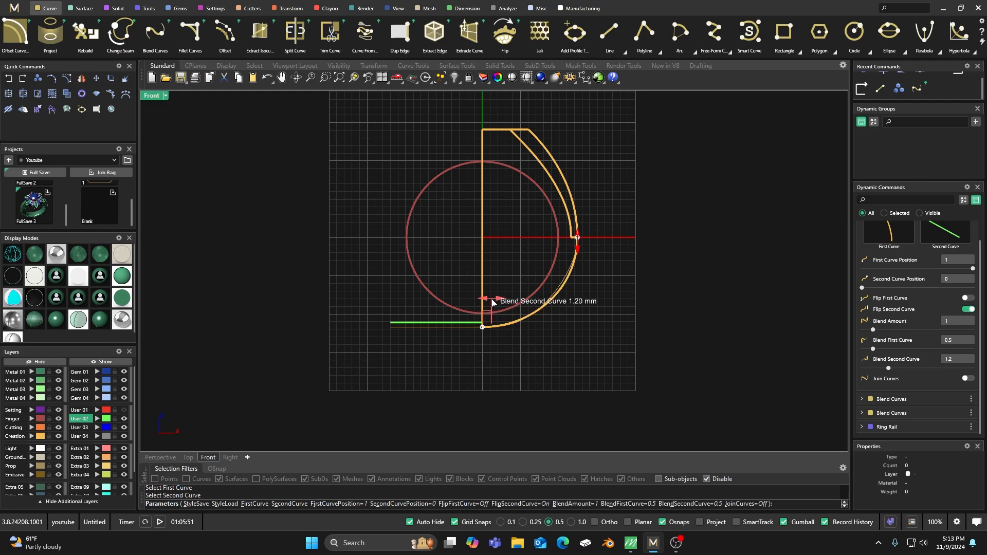
pyautogui.scroll(3, 597, 255)
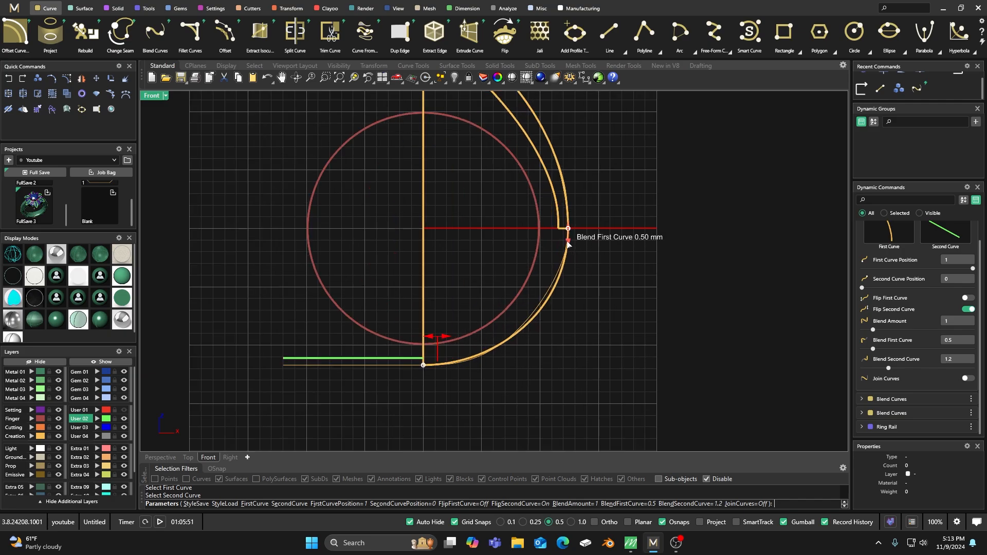
pyautogui.moveTo(568, 240); pyautogui.dragTo(570, 240)
pyautogui.rightClick(636, 259)
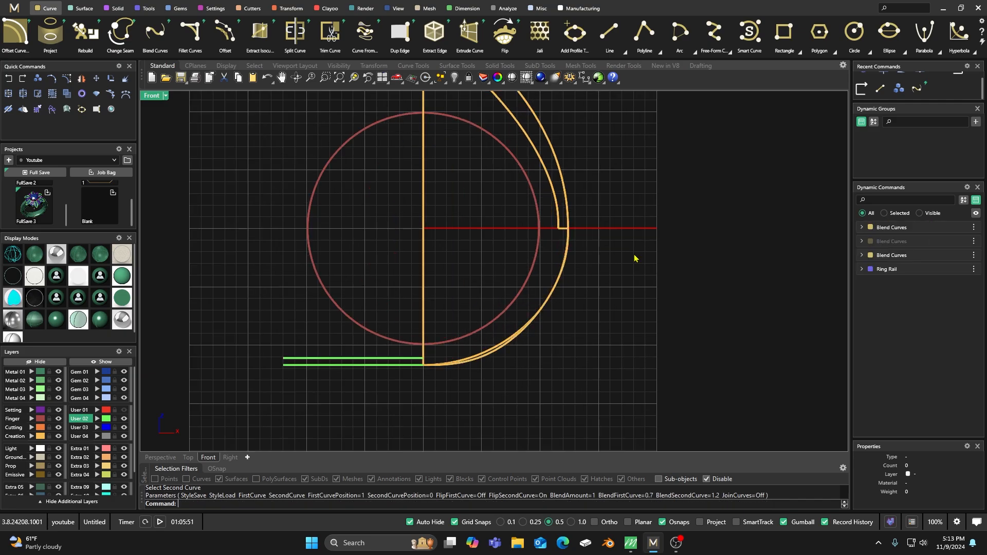
# Step: Edit the new lower side blend and set its second curve blend to 1.1
pyautogui.click(494, 356)
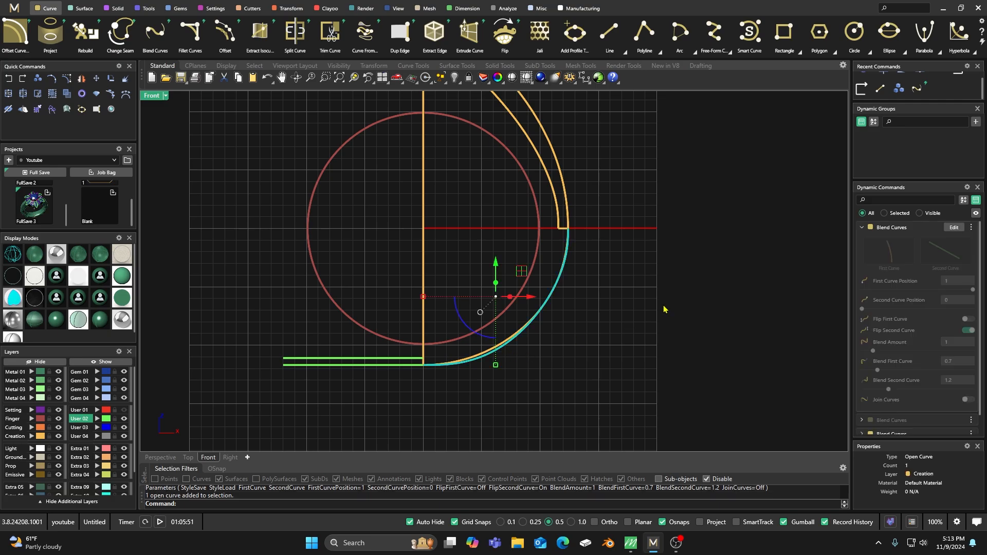
pyautogui.click(954, 227)
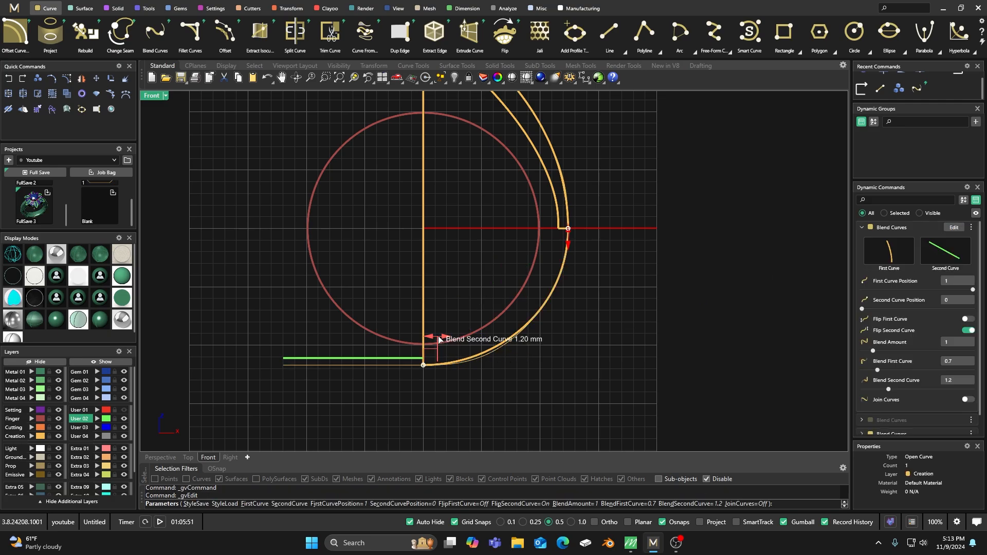
pyautogui.moveTo(437, 340); pyautogui.dragTo(433, 339)
pyautogui.rightClick(587, 287)
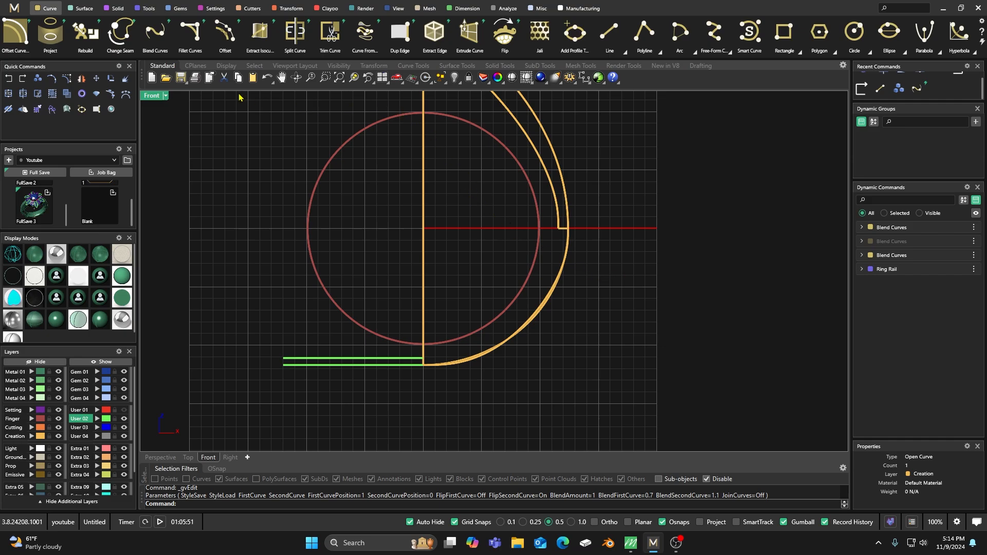
pyautogui.click(560, 225)
pyautogui.click(417, 363)
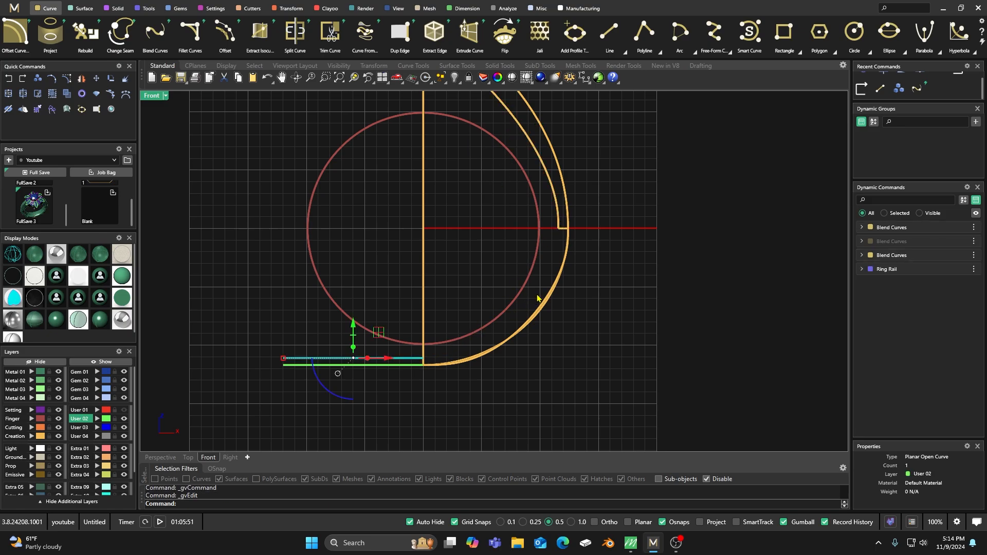
pyautogui.press('Escape')
# Step: Blend the inner upper side curve from position 1 into the upper horizontal guide line, flipping the second curve, with first blend 0.8 and second blend 1
pyautogui.click(160, 37)
pyautogui.click(558, 224)
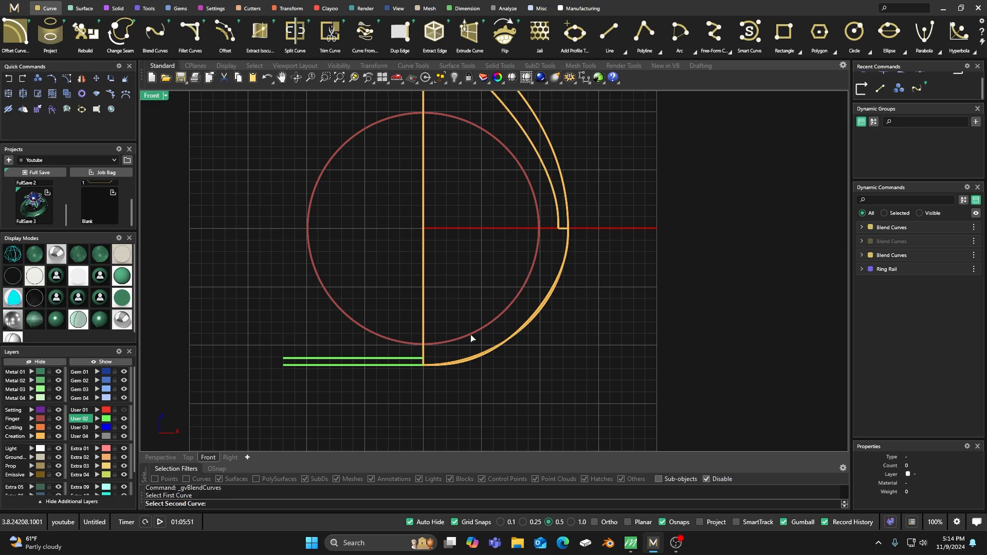
pyautogui.click(417, 361)
pyautogui.scroll(-2, 499, 330)
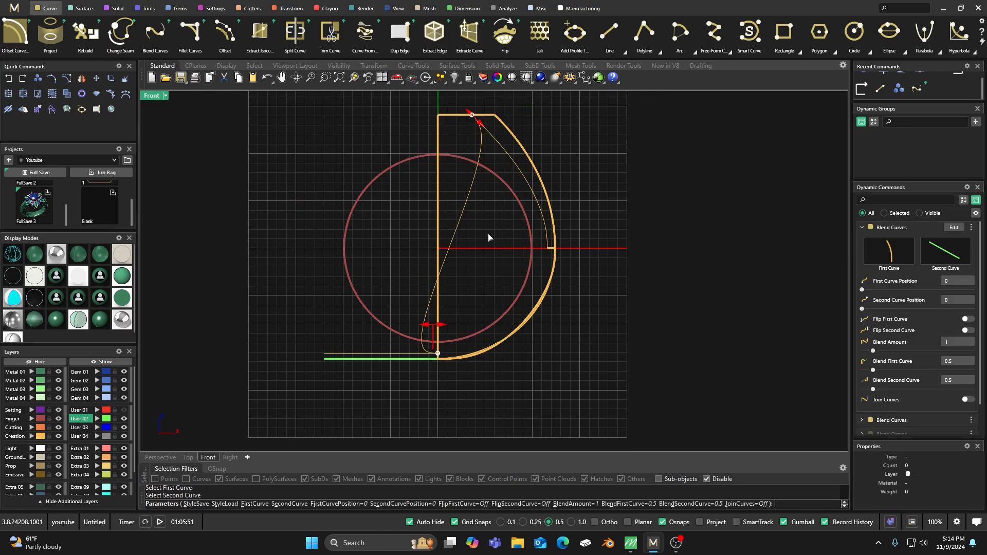
pyautogui.moveTo(476, 114); pyautogui.dragTo(548, 250)
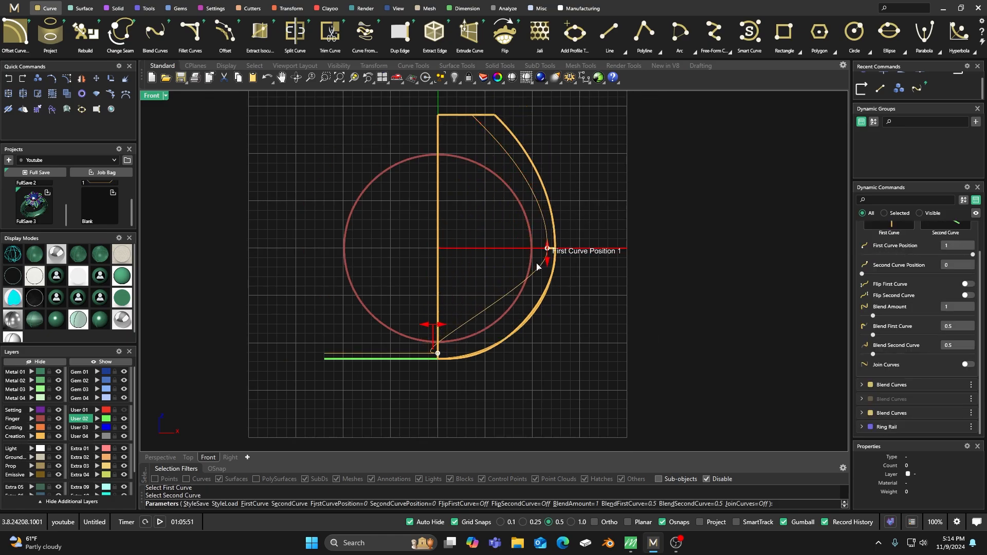
pyautogui.click(968, 296)
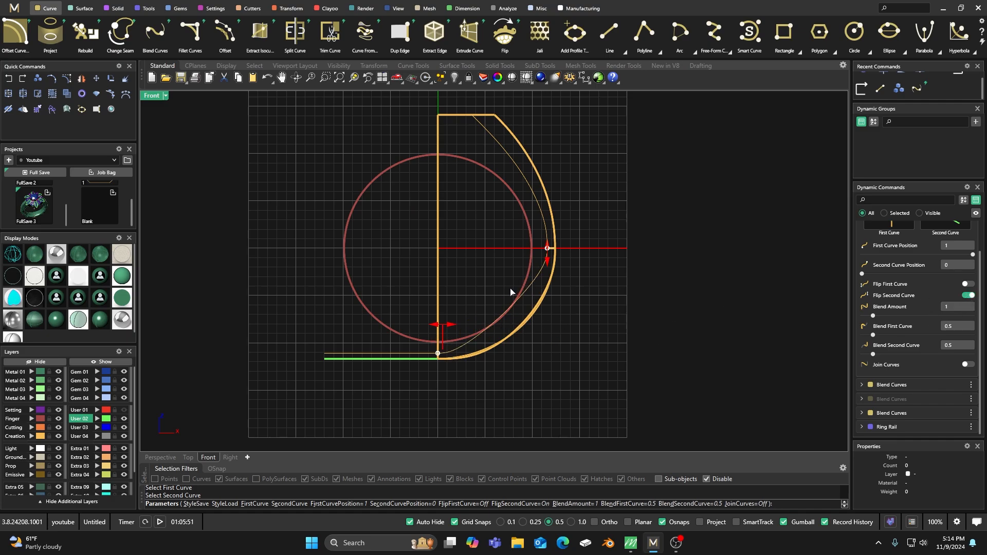
pyautogui.moveTo(443, 328); pyautogui.dragTo(449, 327)
pyautogui.moveTo(550, 258); pyautogui.dragTo(549, 260)
pyautogui.rightClick(584, 259)
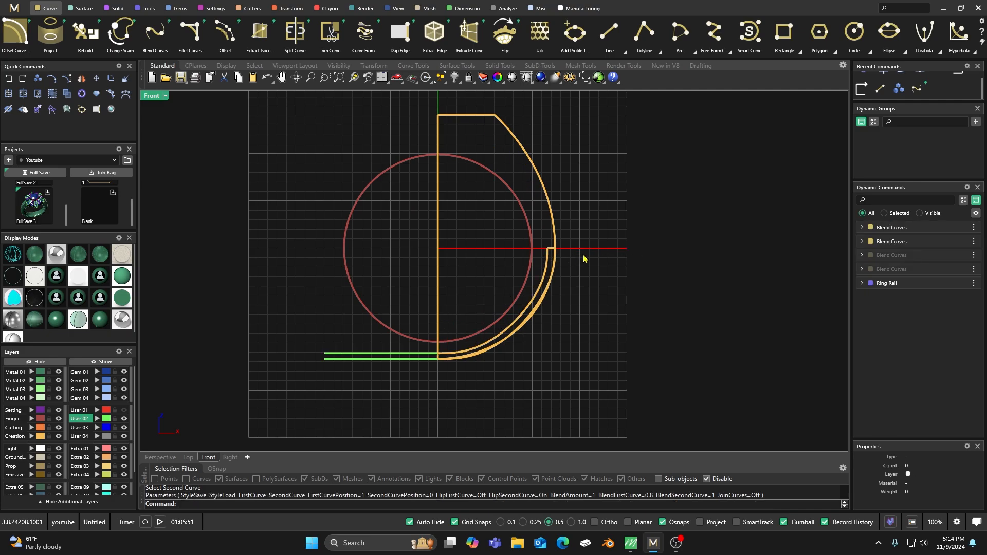
# Step: Show the two hidden upper blend curves again so all four side blends are displayed
pyautogui.doubleClick(153, 96)
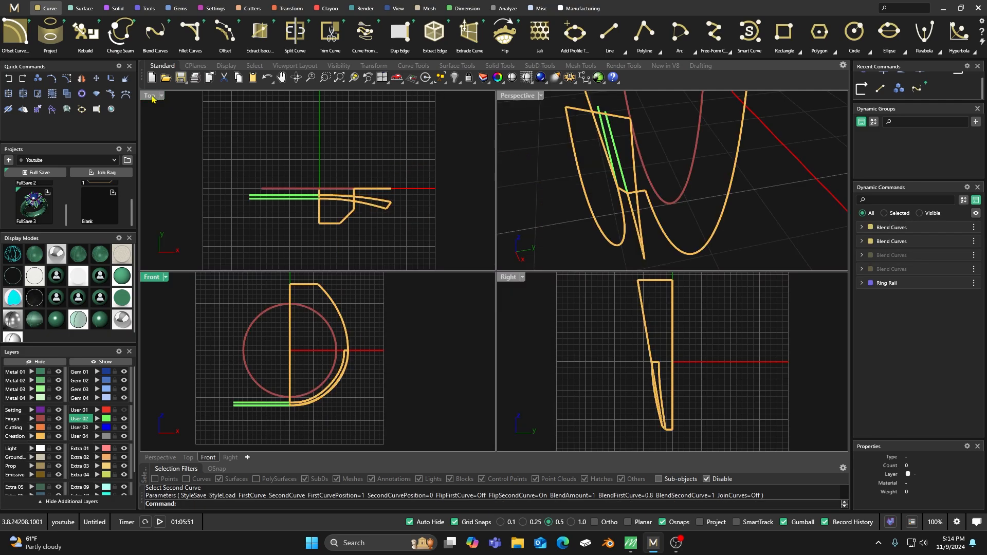
pyautogui.doubleClick(516, 98)
pyautogui.scroll(-4, 521, 293)
pyautogui.moveTo(521, 294); pyautogui.dragTo(551, 283, button='right')
pyautogui.scroll(-3, 560, 295)
pyautogui.scroll(-4, 553, 309)
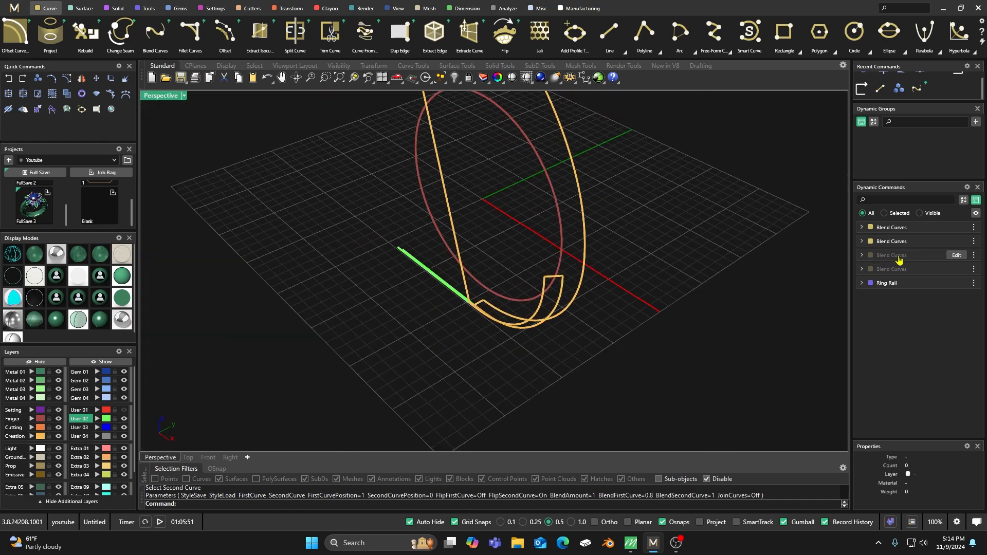
pyautogui.click(973, 255)
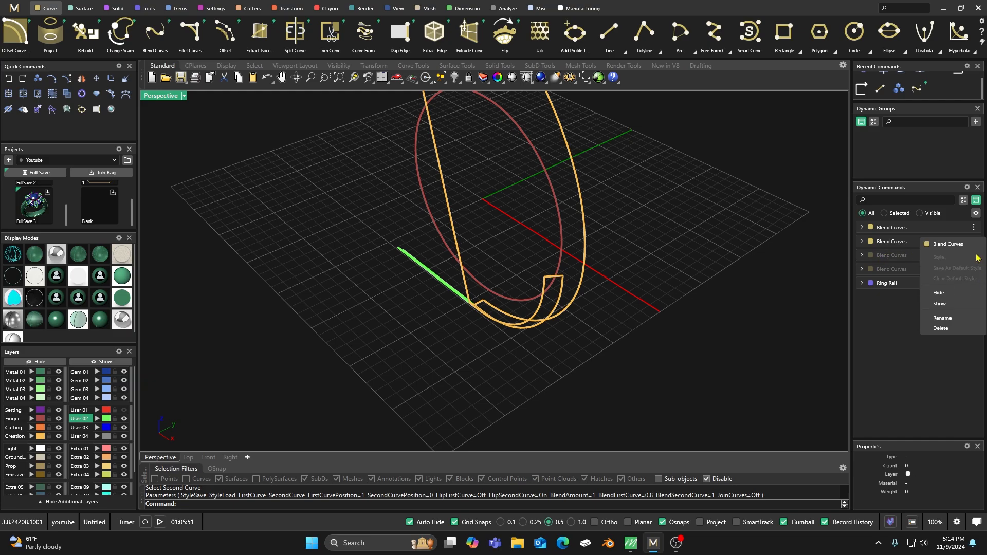
pyautogui.click(945, 304)
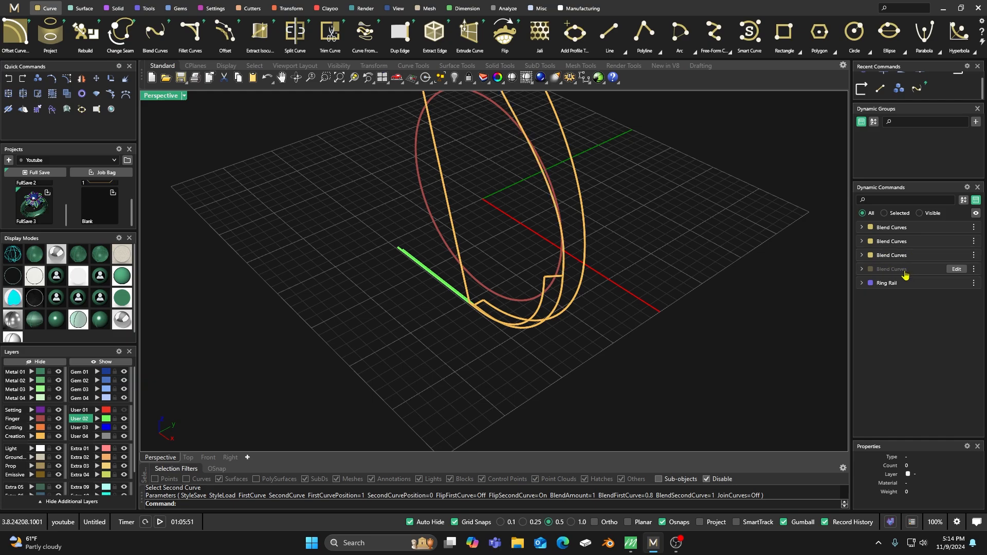
pyautogui.click(974, 269)
pyautogui.click(941, 318)
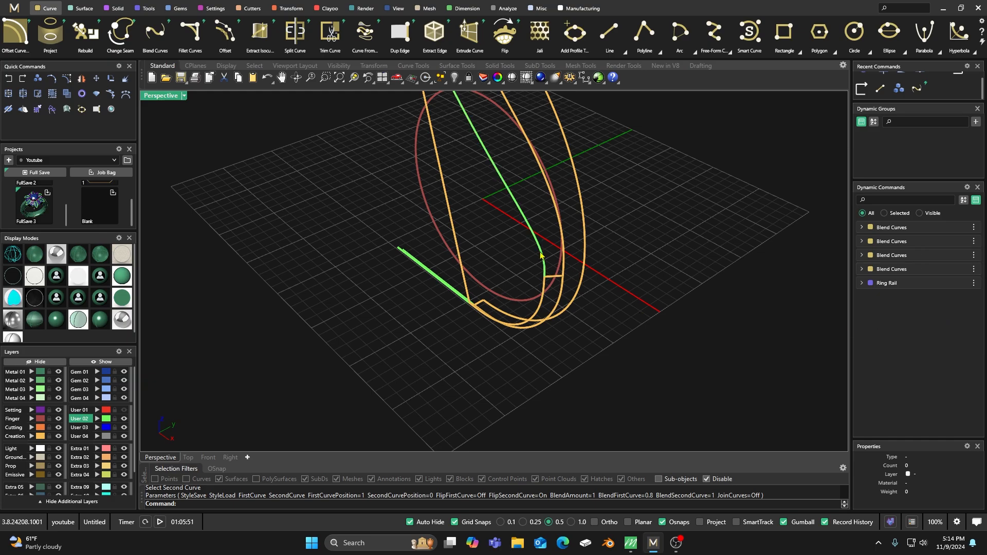
# Step: Move the green upper blend curve to the Creation layer
pyautogui.scroll(-4, 506, 332)
pyautogui.moveTo(506, 332); pyautogui.dragTo(496, 281, button='right')
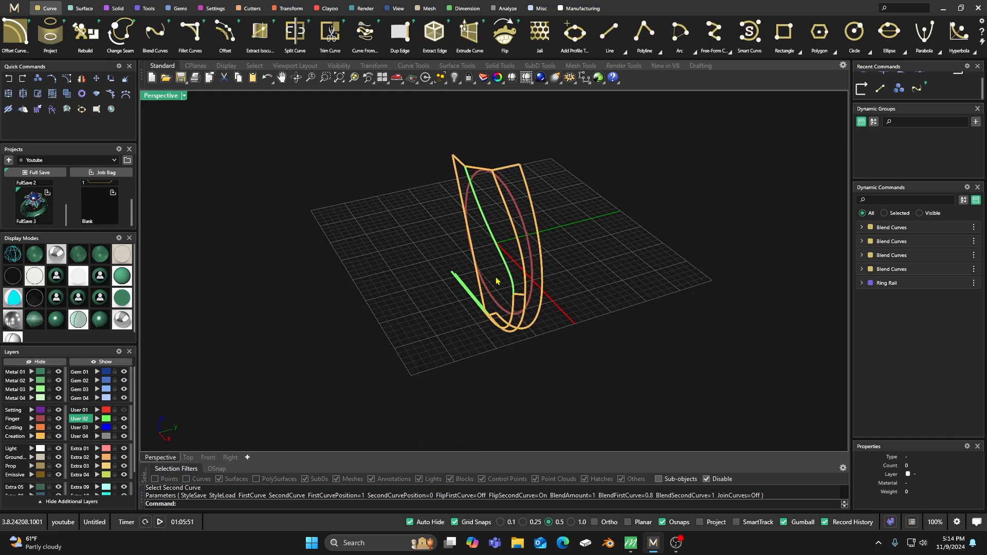
pyautogui.click(497, 246)
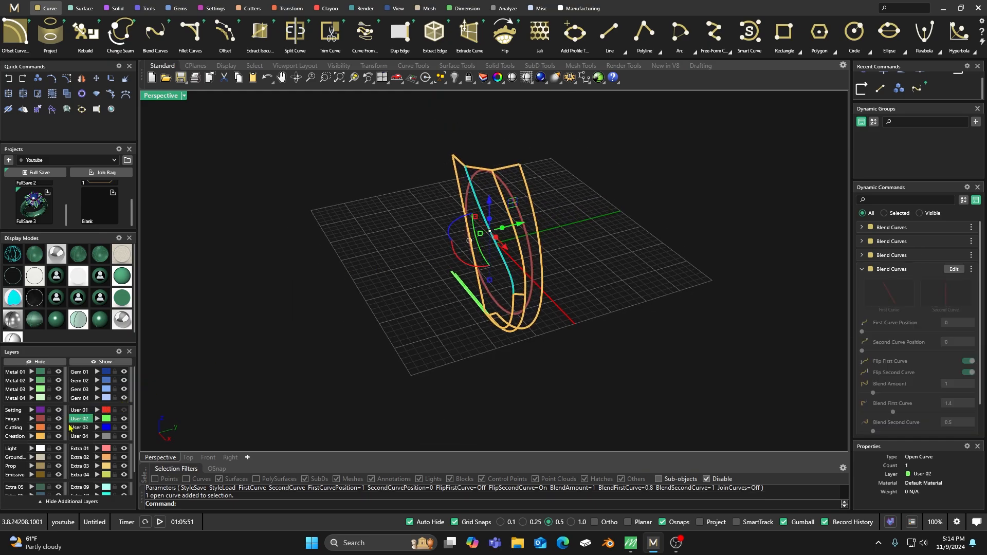
pyautogui.click(32, 437)
# Step: Move both horizontal guide lines to the hidden User 01 layer and make Creation the current layer
pyautogui.moveTo(308, 308); pyautogui.dragTo(403, 306, button='right')
pyautogui.scroll(3, 507, 307)
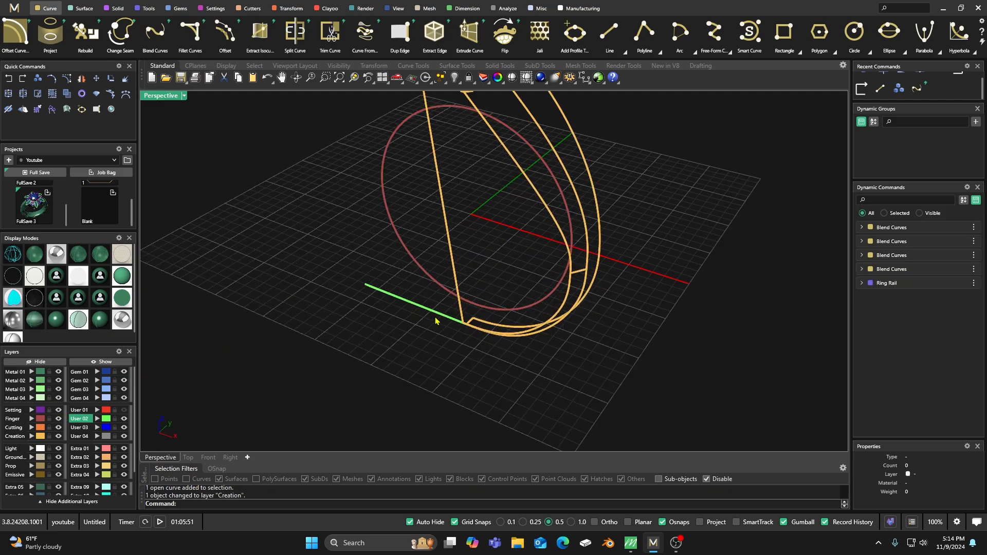
pyautogui.click(109, 423)
pyautogui.click(97, 410)
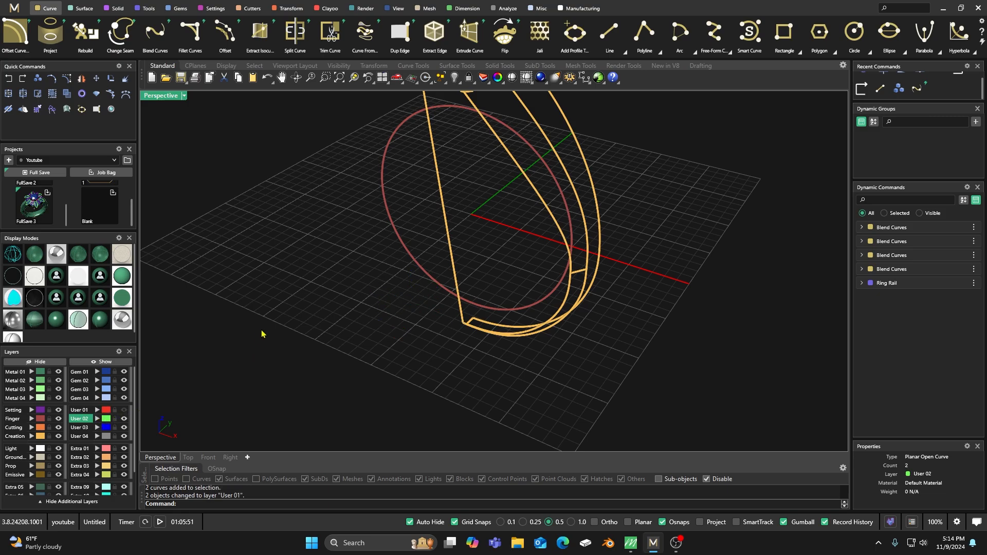
pyautogui.click(14, 436)
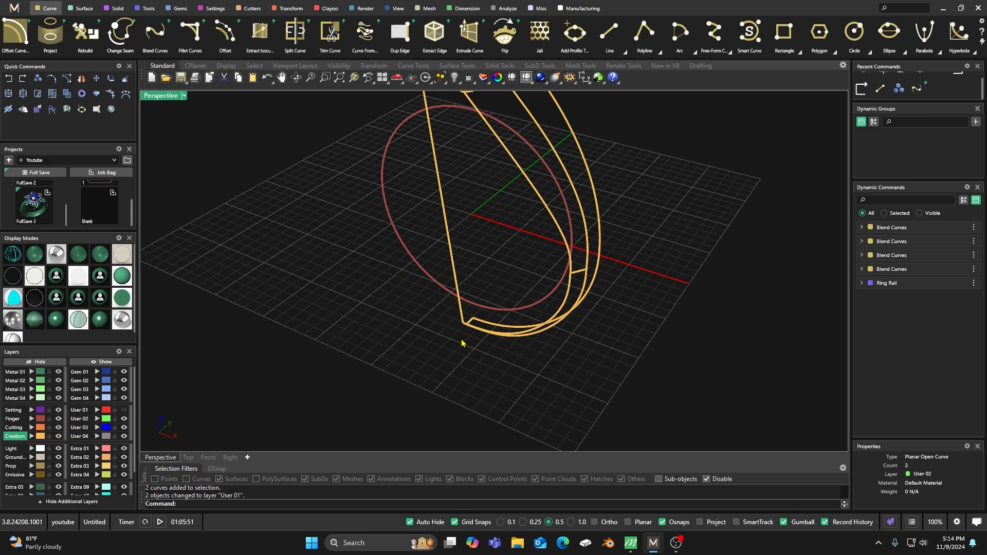
# Step: Move the short middle profile line between the two side curves to the hidden User 01 layer, keeping the User 04 layer visible
pyautogui.scroll(-5, 439, 354)
pyautogui.moveTo(438, 354); pyautogui.dragTo(420, 343, button='right')
pyautogui.scroll(4, 492, 308)
pyautogui.click(486, 320)
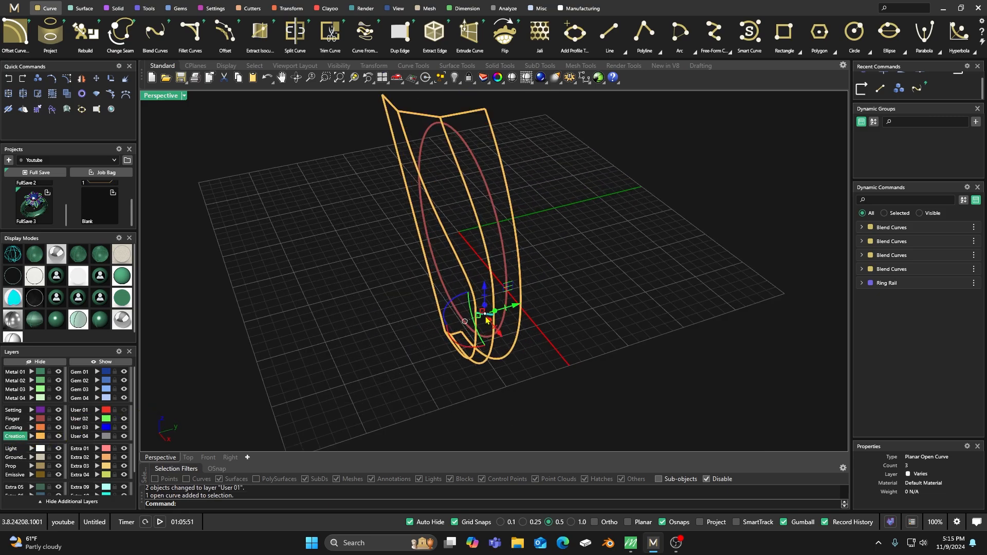
pyautogui.click(97, 436)
pyautogui.click(125, 436)
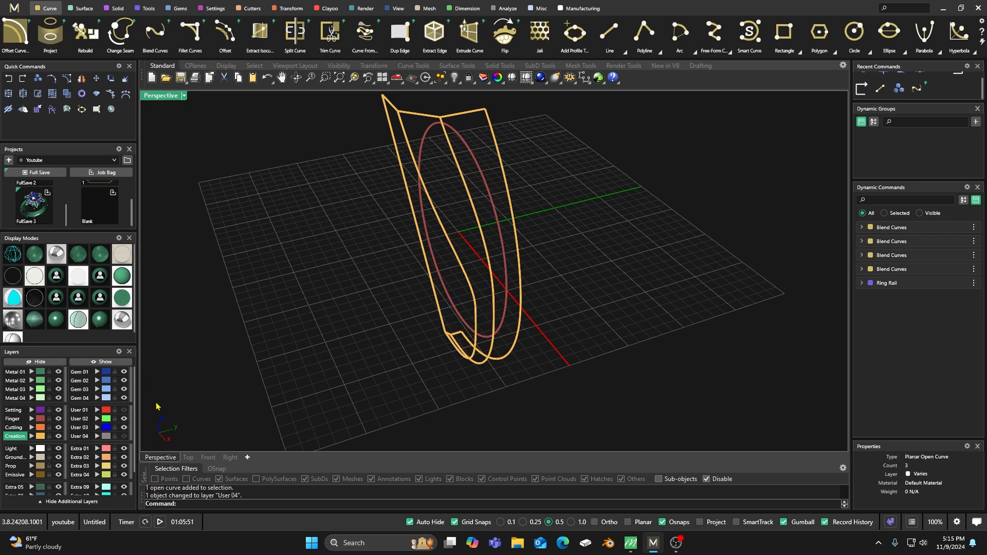
pyautogui.click(124, 436)
pyautogui.click(97, 410)
# Step: Join the upper and lower blend curves of each of the two blended side curves into continuous curves, and check the joined curves
pyautogui.moveTo(279, 322); pyautogui.dragTo(450, 266, button='right')
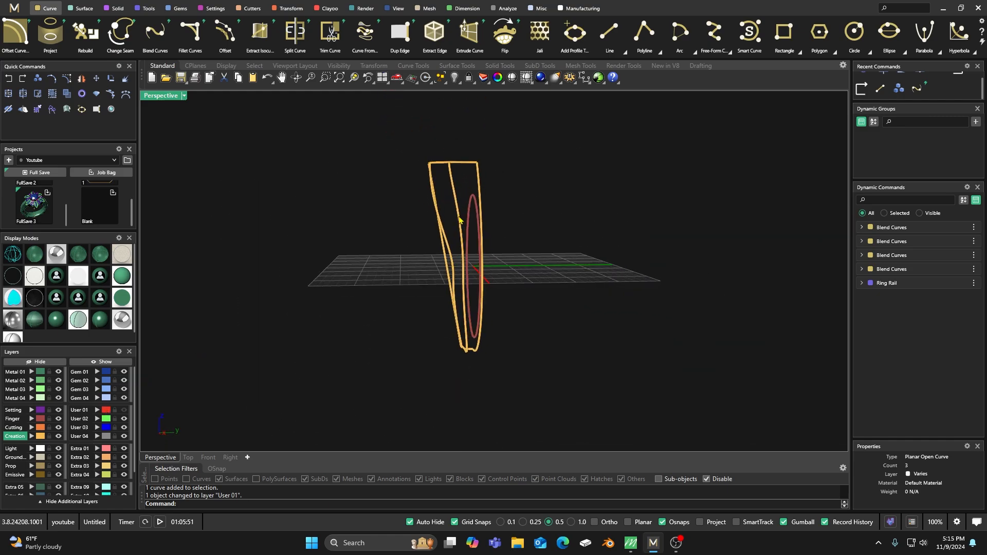
pyautogui.scroll(6, 459, 272)
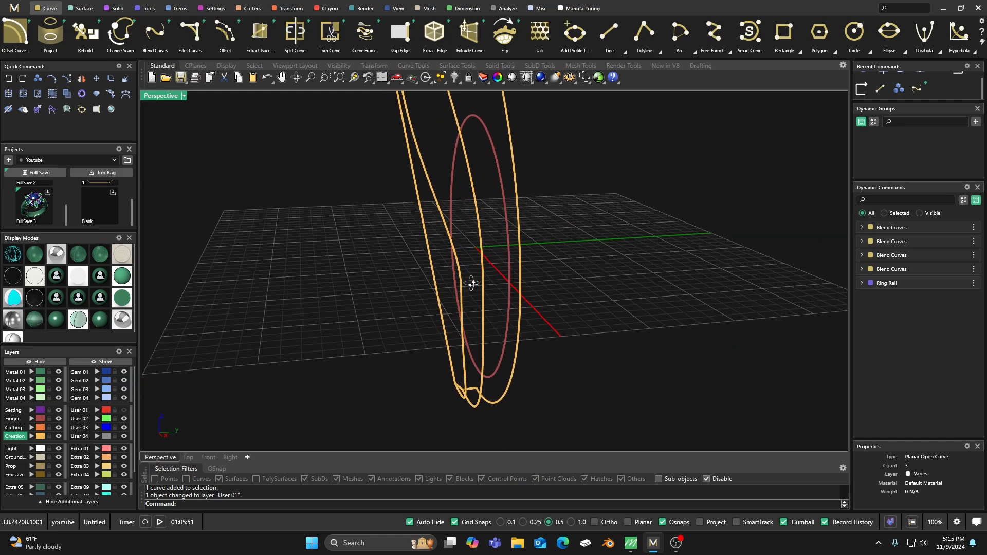
pyautogui.moveTo(468, 283); pyautogui.dragTo(478, 295, button='right')
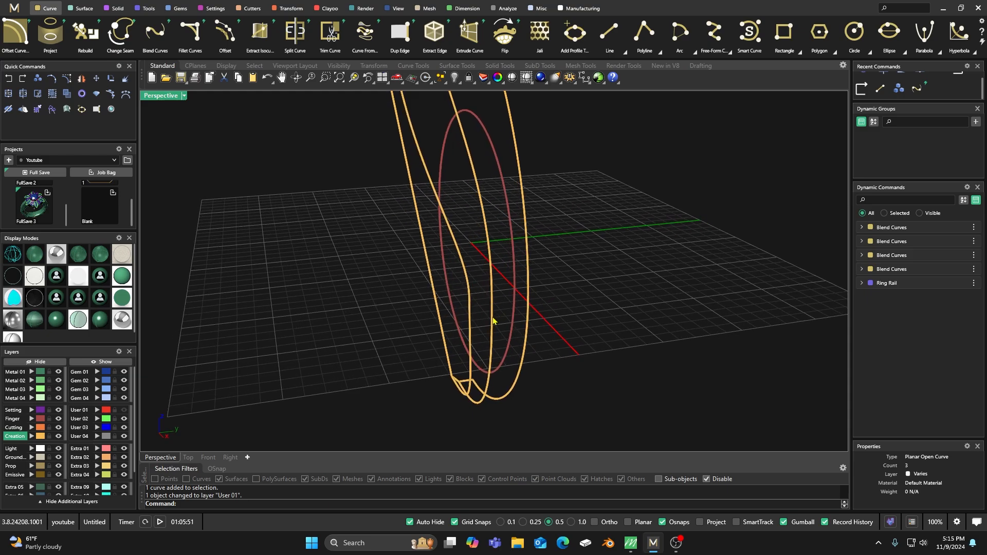
pyautogui.click(493, 321)
pyautogui.keyDown('shift'); pyautogui.click(494, 272); pyautogui.keyUp('shift')
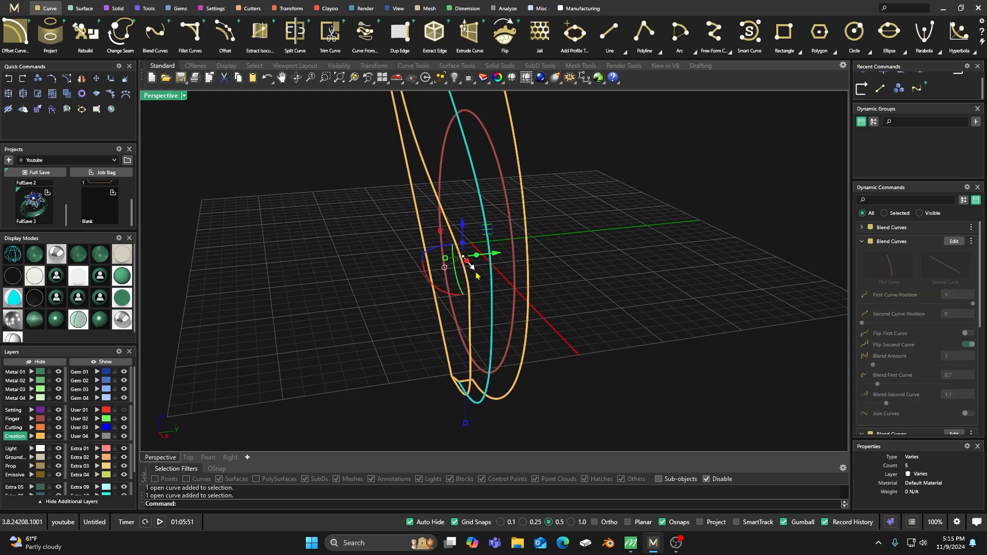
pyautogui.keyDown('shift'); pyautogui.click(470, 289); pyautogui.keyUp('shift')
pyautogui.keyDown('shift'); pyautogui.click(474, 324); pyautogui.keyUp('shift')
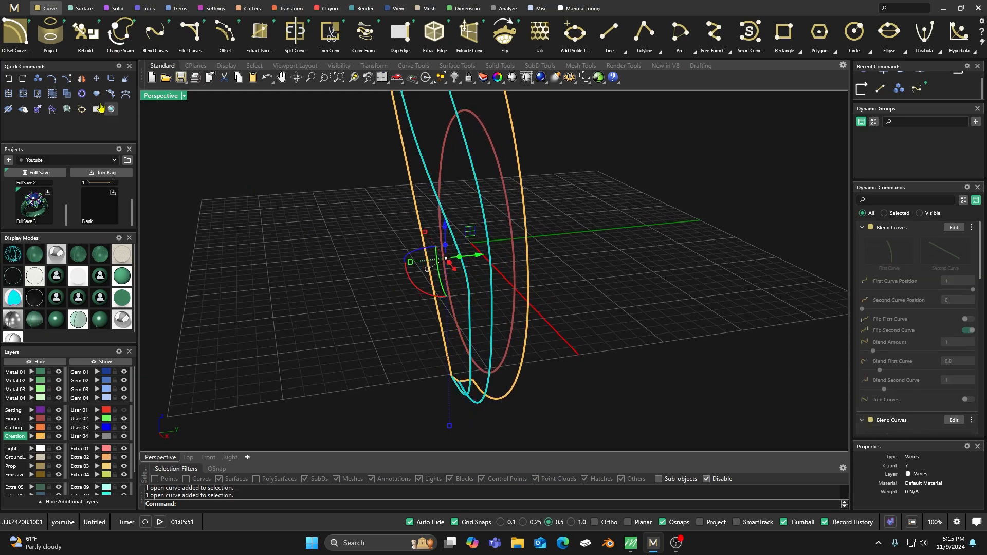
pyautogui.click(9, 94)
pyautogui.click(306, 183)
pyautogui.click(452, 238)
pyautogui.click(488, 224)
pyautogui.click(382, 257)
# Step: Examine the joined side curves and how they meet the top and bottom profiles from several angles
pyautogui.scroll(-5, 381, 258)
pyautogui.moveTo(381, 257); pyautogui.dragTo(403, 299, button='right')
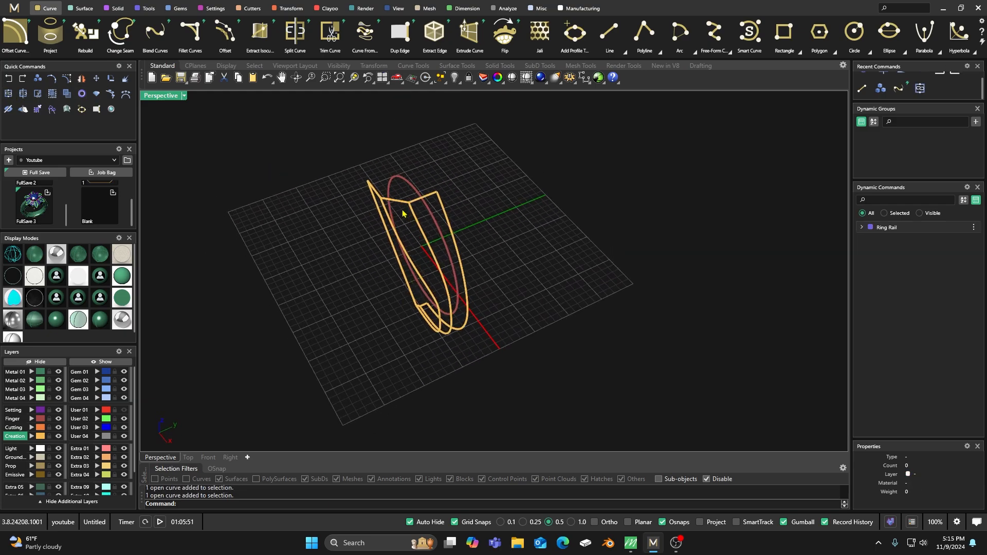
pyautogui.scroll(5, 409, 296)
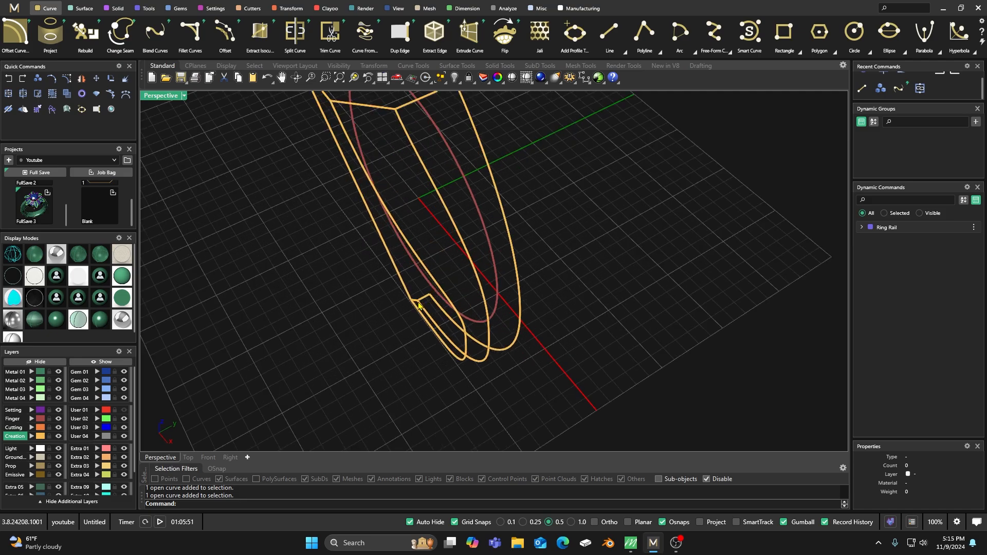
pyautogui.moveTo(375, 330); pyautogui.dragTo(391, 284, button='right')
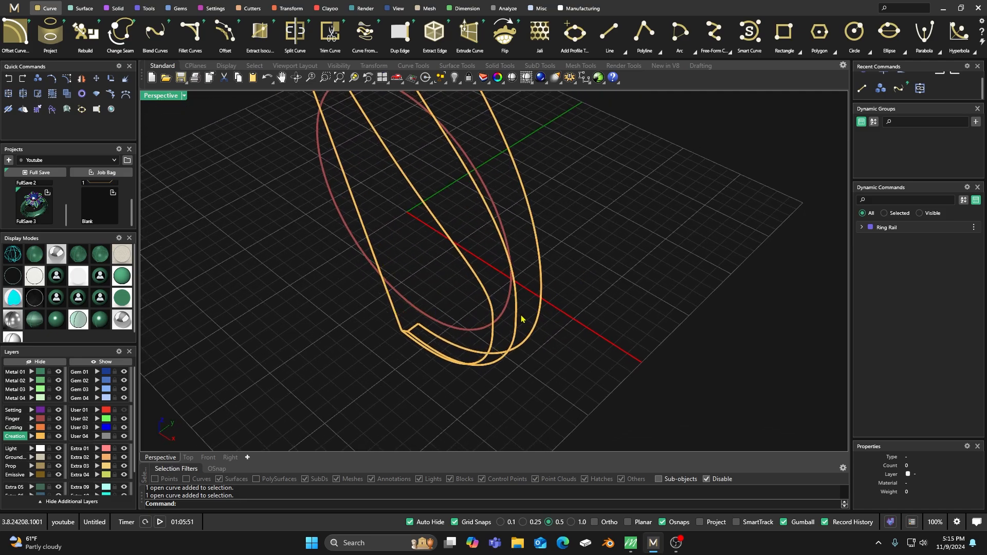
pyautogui.scroll(-3, 522, 318)
pyautogui.moveTo(497, 246); pyautogui.dragTo(446, 258, button='right')
pyautogui.moveTo(365, 276); pyautogui.dragTo(360, 293, button='right')
pyautogui.moveTo(326, 356); pyautogui.dragTo(313, 322, button='right')
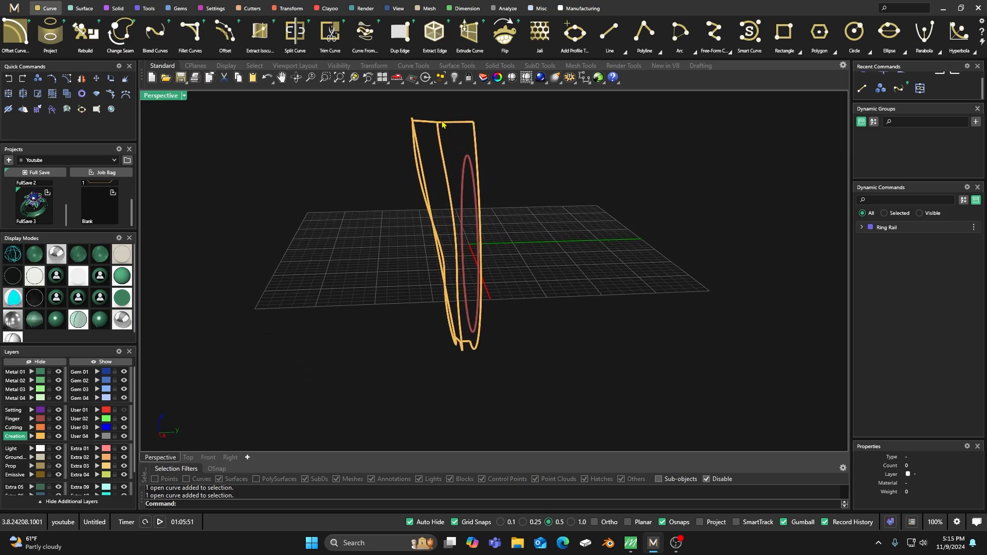
pyautogui.moveTo(400, 263); pyautogui.dragTo(417, 300, button='right')
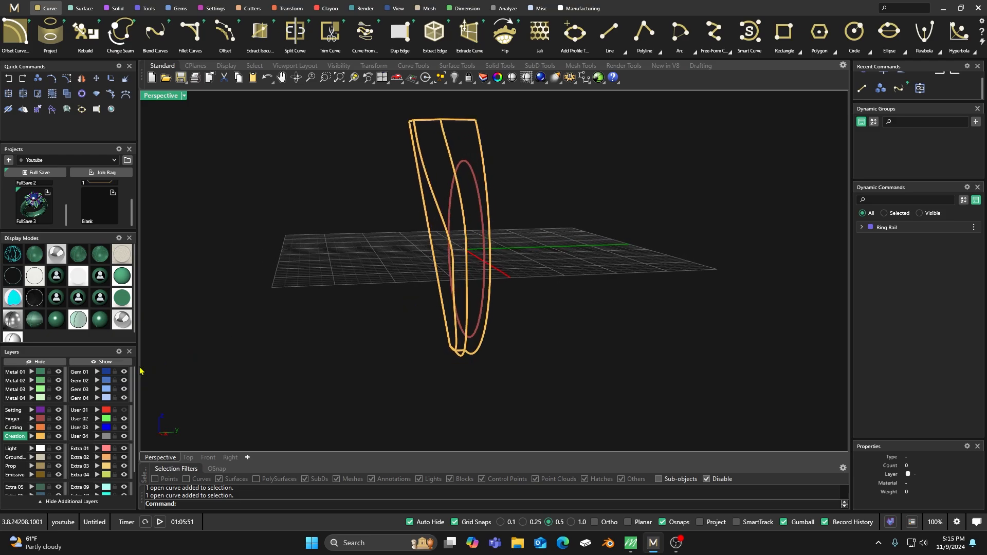
# Step: Show the control points of all the curves on the Creation layer
pyautogui.click(33, 436)
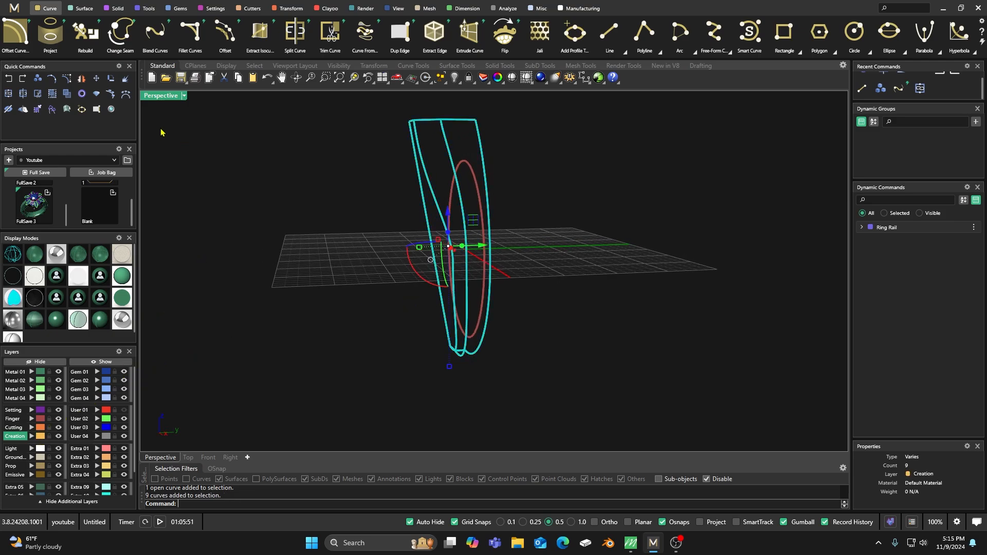
pyautogui.click(67, 79)
pyautogui.moveTo(392, 243); pyautogui.dragTo(465, 211, button='right')
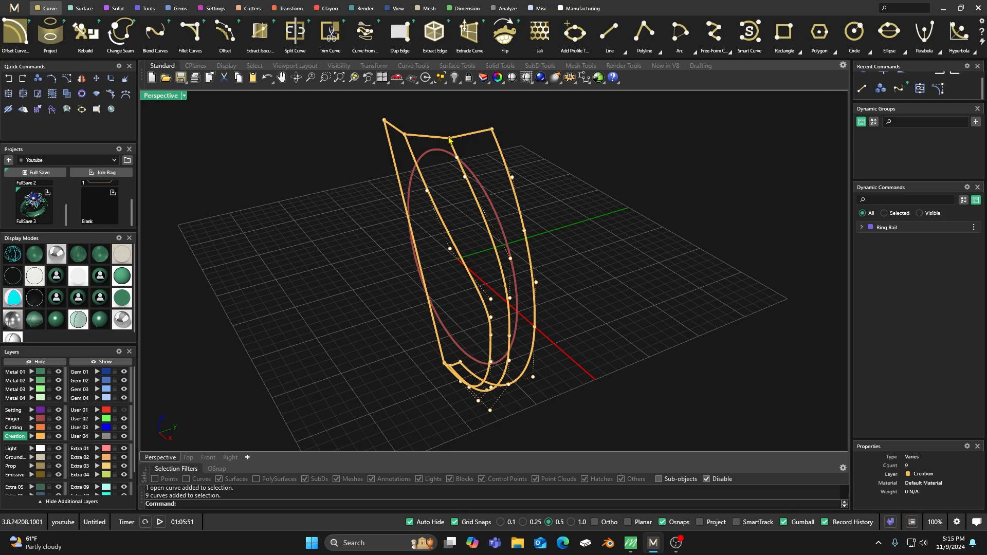
# Step: Inspect the overlapping control points at the bottom profile's corner and the individual points along the side curves
pyautogui.scroll(5, 462, 379)
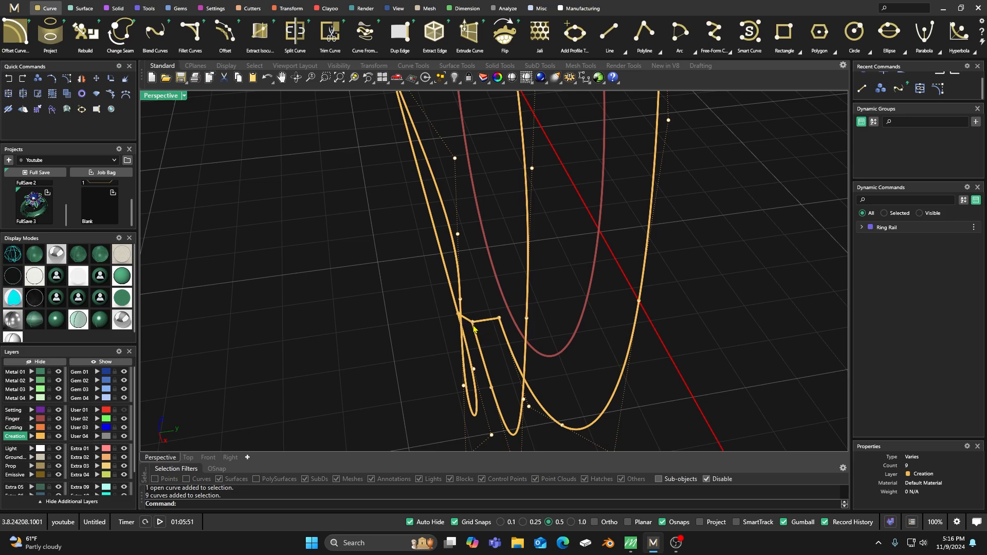
pyautogui.click(473, 326)
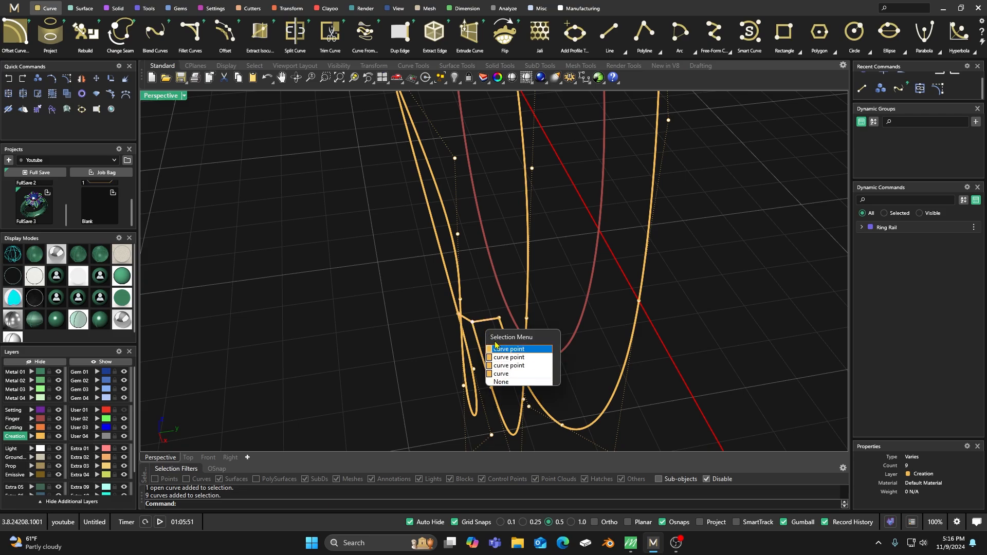
pyautogui.click(398, 286)
pyautogui.moveTo(416, 293); pyautogui.dragTo(465, 296, button='right')
pyautogui.scroll(-2, 456, 317)
pyautogui.scroll(4, 487, 165)
pyautogui.moveTo(460, 238); pyautogui.dragTo(467, 230, button='right')
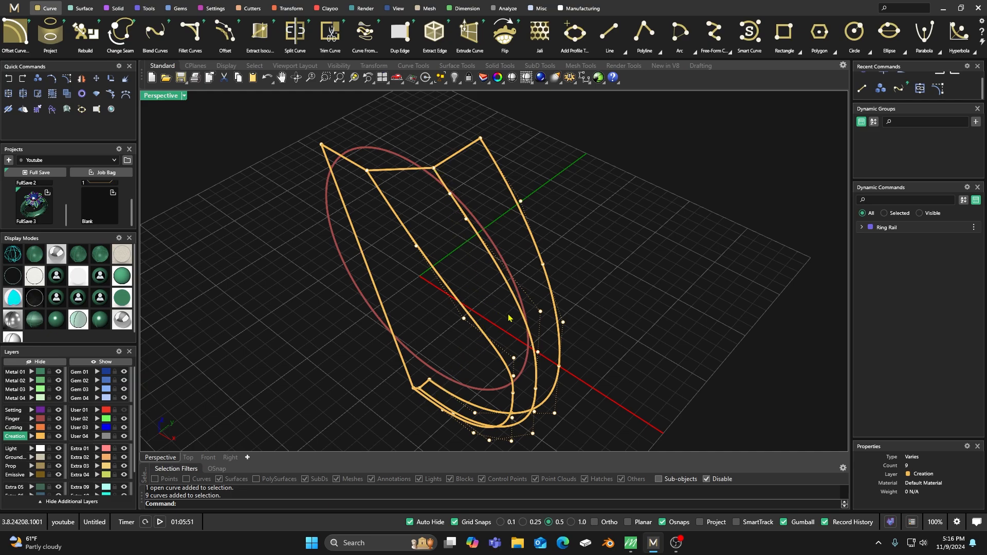
pyautogui.click(541, 311)
pyautogui.click(450, 194)
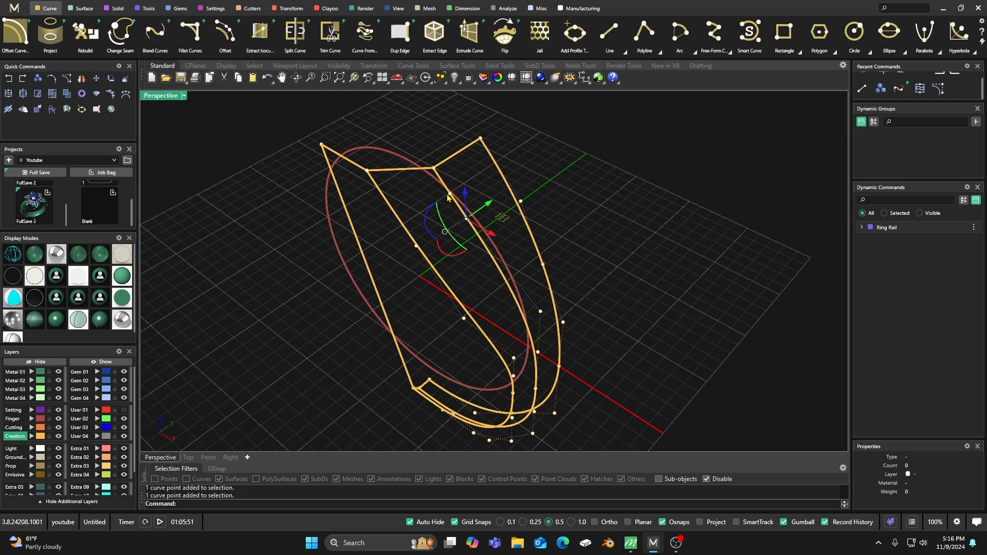
# Step: Select the second long rail curve's control points in the U direction, add the adjoining profile end points, and align them with ToFitPlane
pyautogui.click(537, 353)
pyautogui.click(467, 220)
pyautogui.write('SelU')
pyautogui.press('Return')
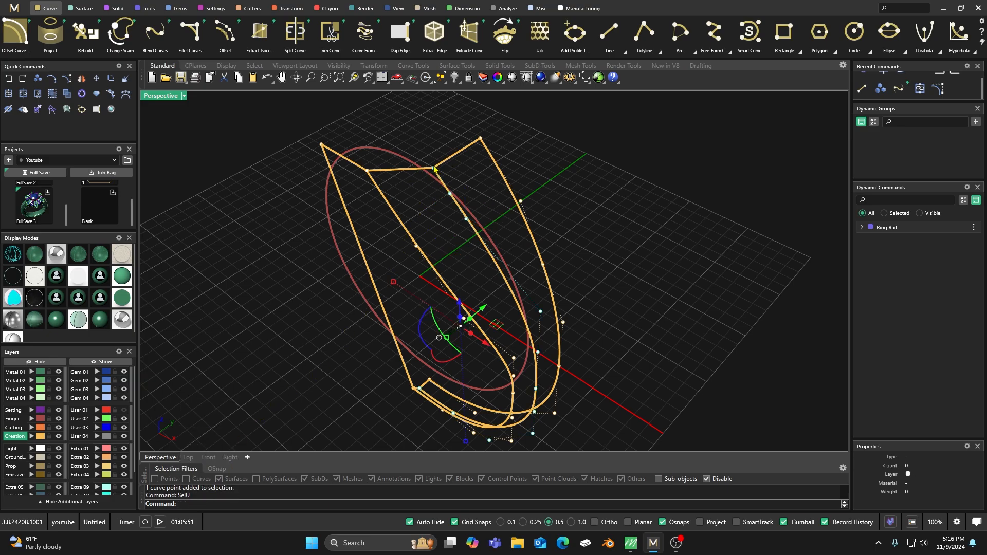
pyautogui.moveTo(420, 145); pyautogui.dragTo(445, 184)
pyautogui.scroll(2, 422, 371)
pyautogui.scroll(-3, 428, 278)
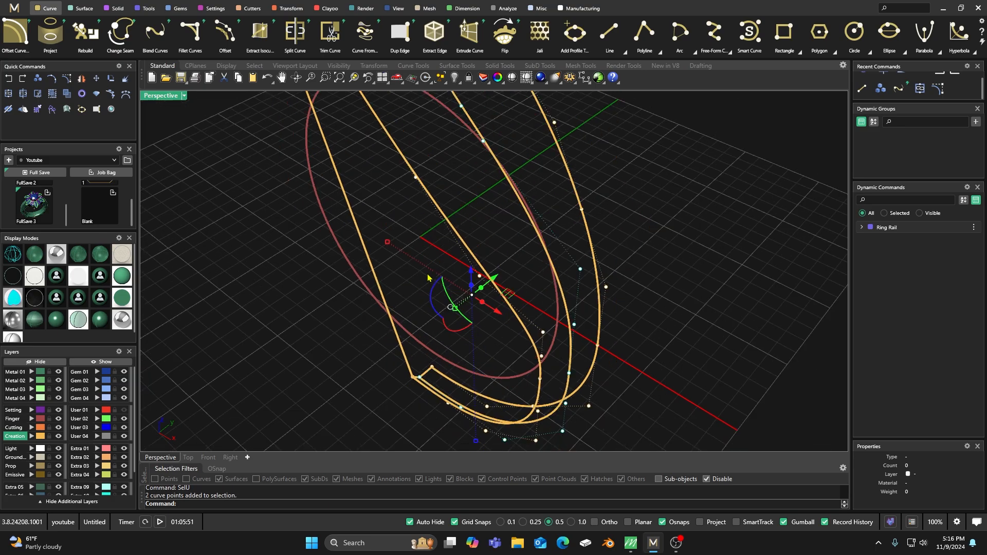
pyautogui.scroll(6, 427, 334)
pyautogui.moveTo(423, 304); pyautogui.dragTo(441, 325)
pyautogui.scroll(-3, 362, 298)
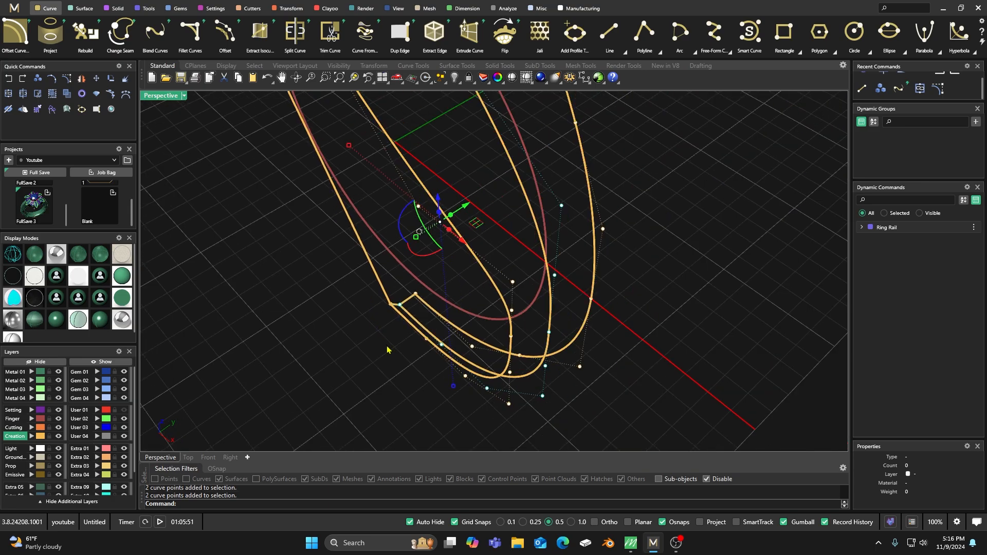
pyautogui.scroll(2, 390, 352)
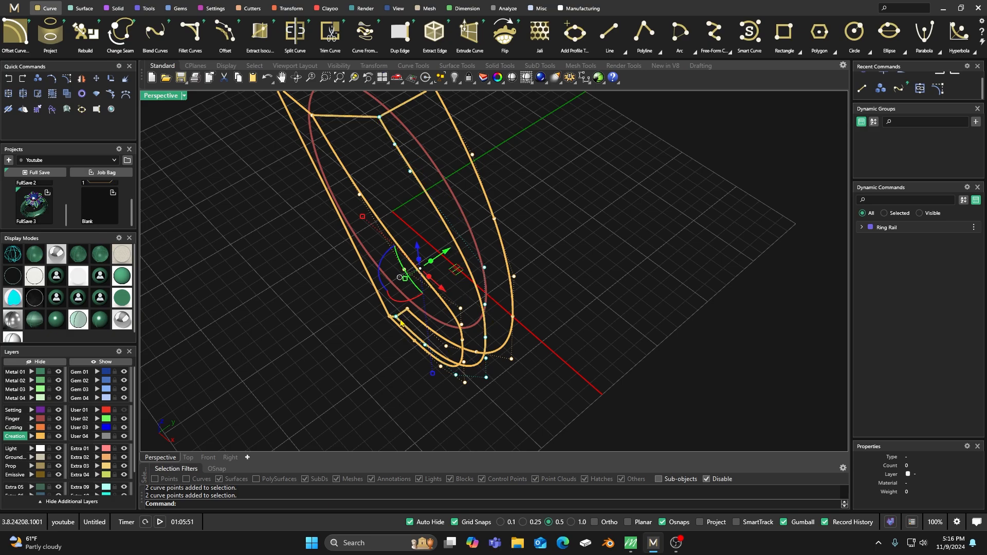
pyautogui.click(281, 8)
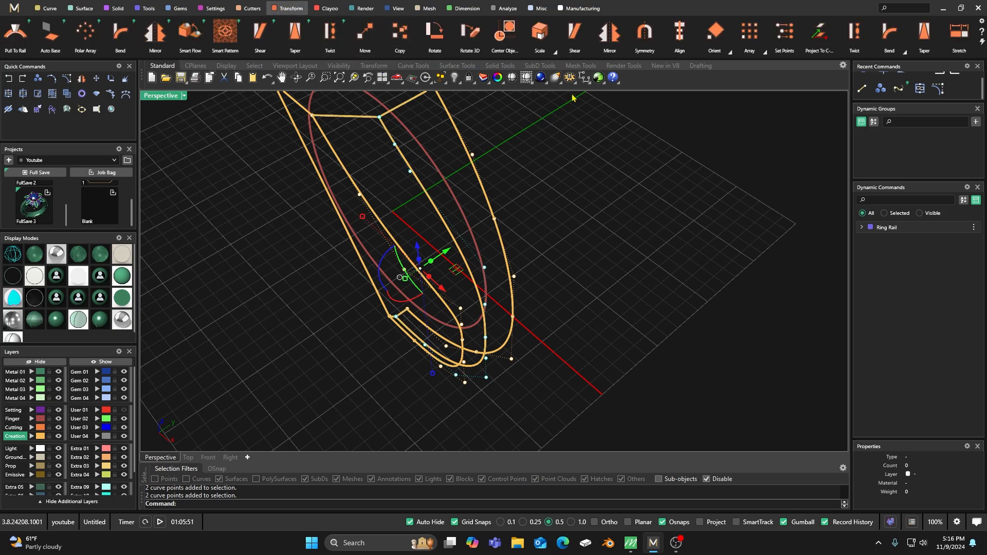
pyautogui.click(679, 52)
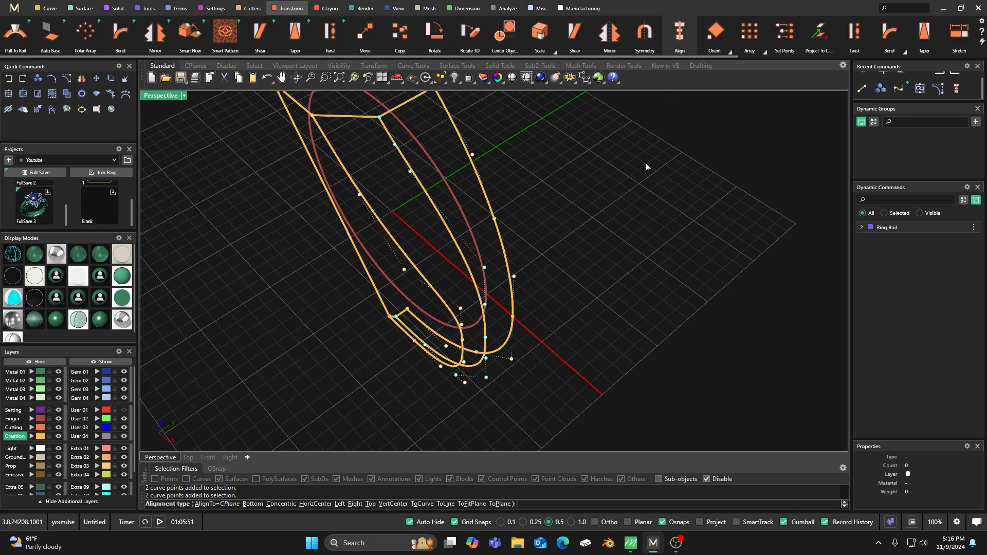
pyautogui.click(474, 504)
pyautogui.moveTo(615, 377); pyautogui.dragTo(590, 349, button='right')
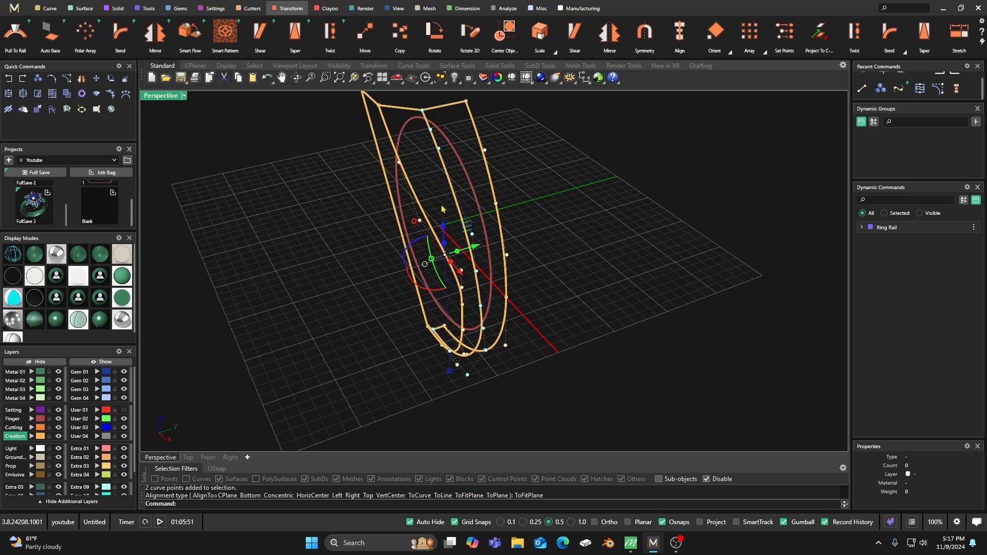
pyautogui.moveTo(442, 209); pyautogui.dragTo(459, 213, button='right')
pyautogui.press('Escape')
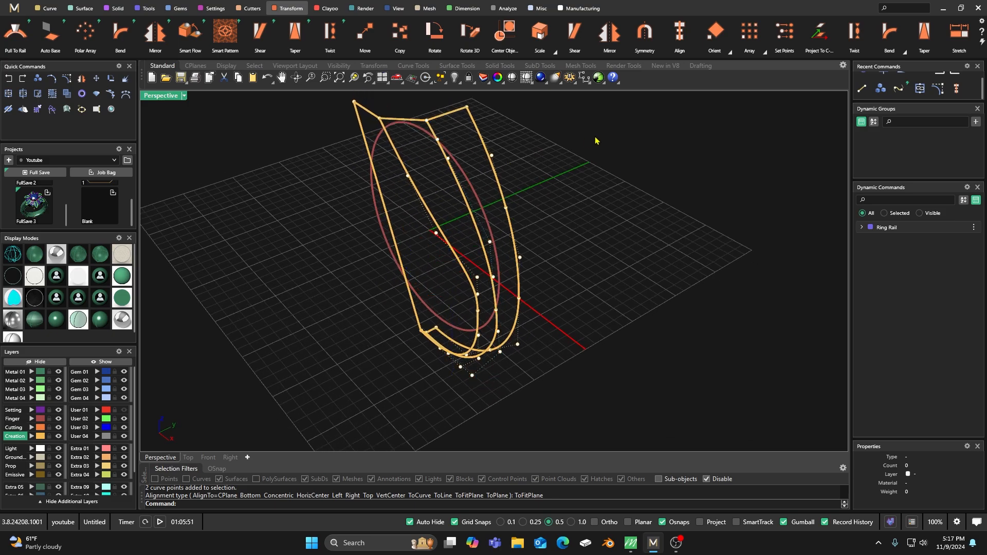
# Step: Select the third long rail curve's control points with SelU, add the connecting line end points at both ends, and align them with ToFitPlane
pyautogui.click(436, 234)
pyautogui.rightClick(194, 509)
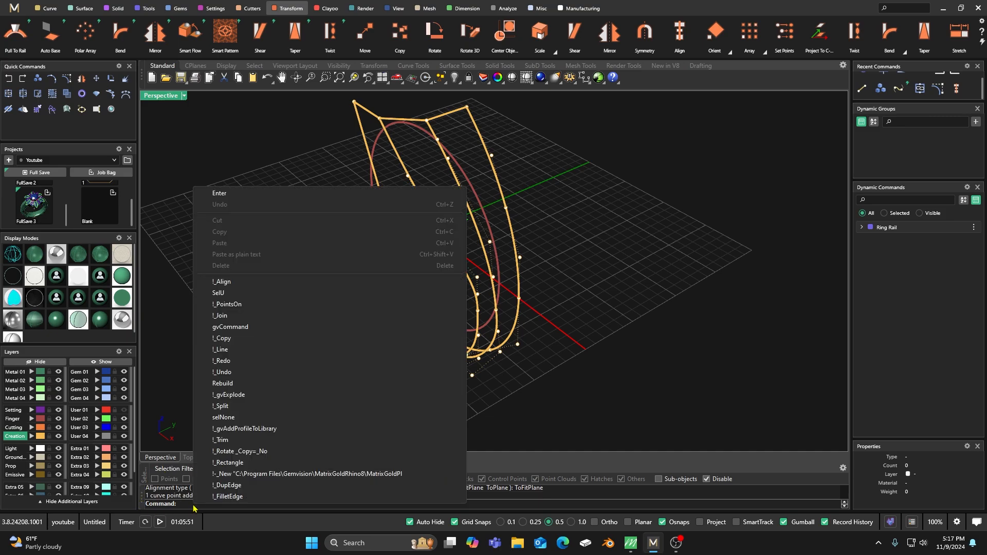
pyautogui.click(226, 296)
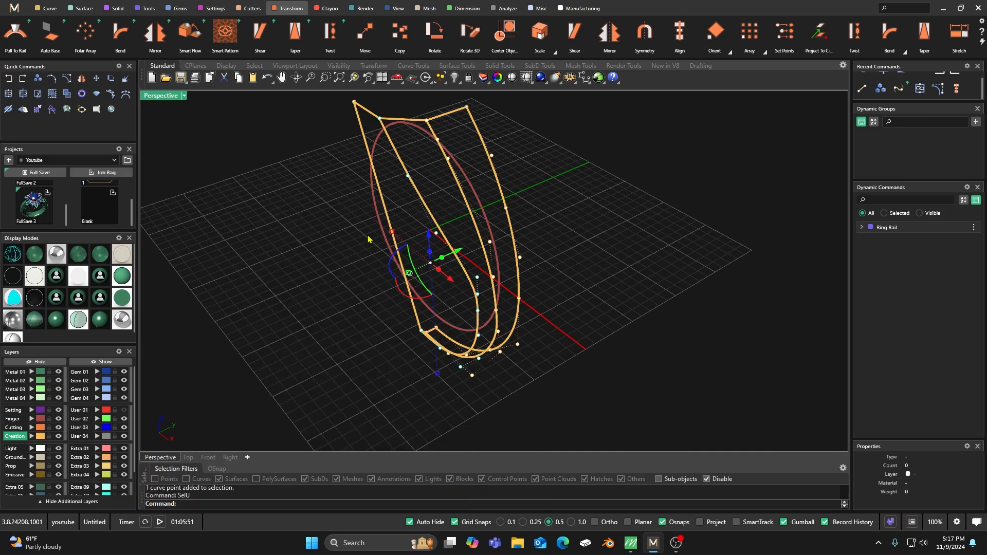
pyautogui.moveTo(374, 154); pyautogui.dragTo(405, 153, button='right')
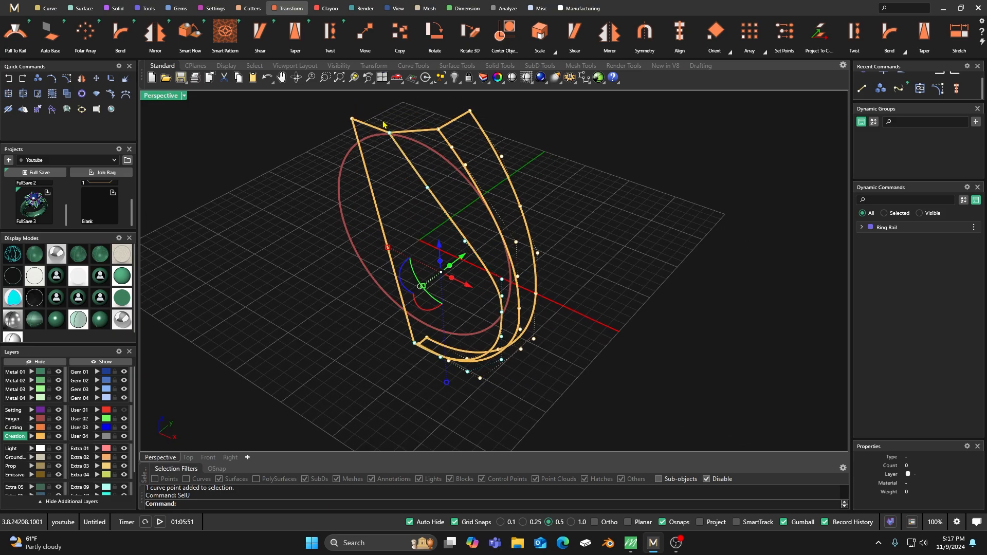
pyautogui.moveTo(377, 122); pyautogui.dragTo(406, 148)
pyautogui.scroll(3, 411, 366)
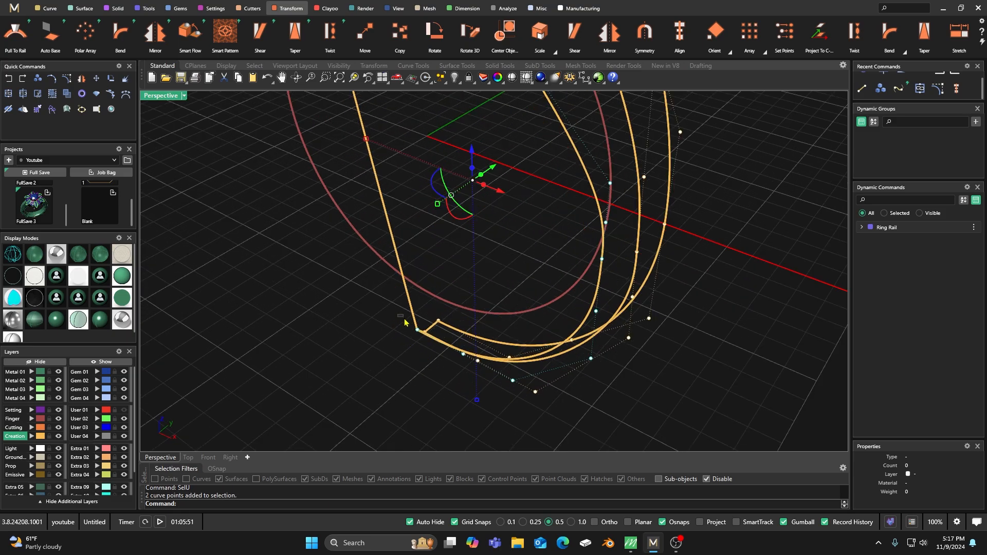
pyautogui.moveTo(415, 323); pyautogui.dragTo(382, 330, button='right')
pyautogui.scroll(4, 423, 322)
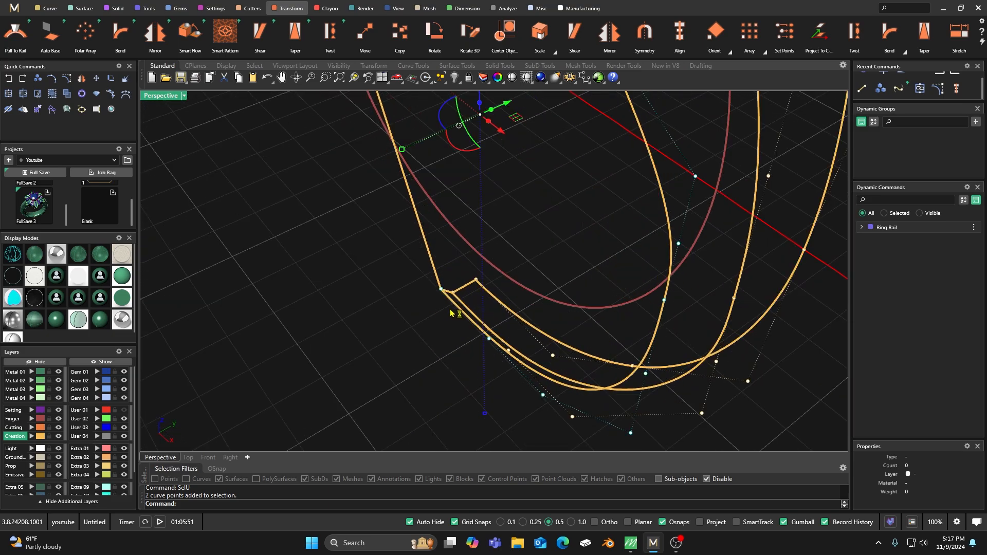
pyautogui.moveTo(439, 258); pyautogui.dragTo(457, 281)
pyautogui.scroll(-4, 409, 338)
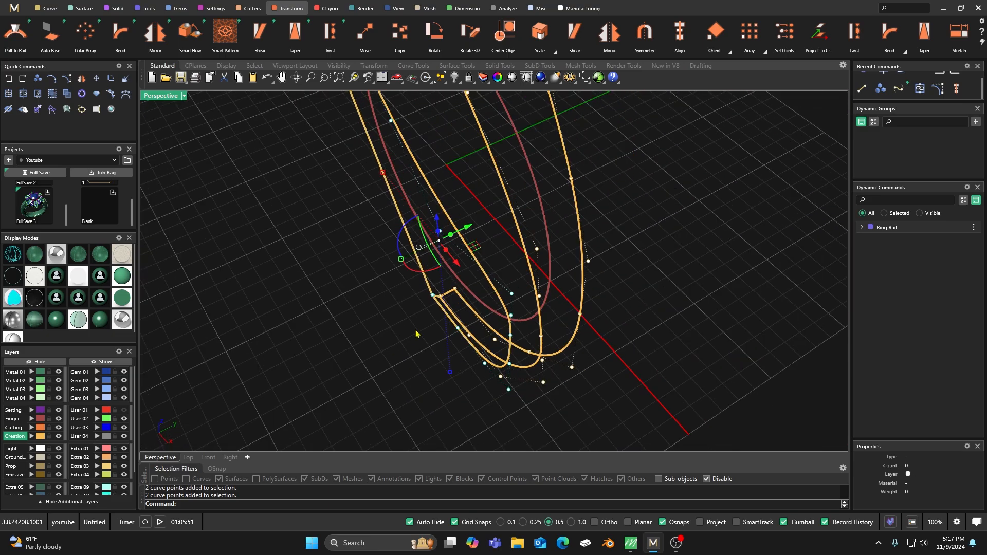
pyautogui.rightClick(630, 64)
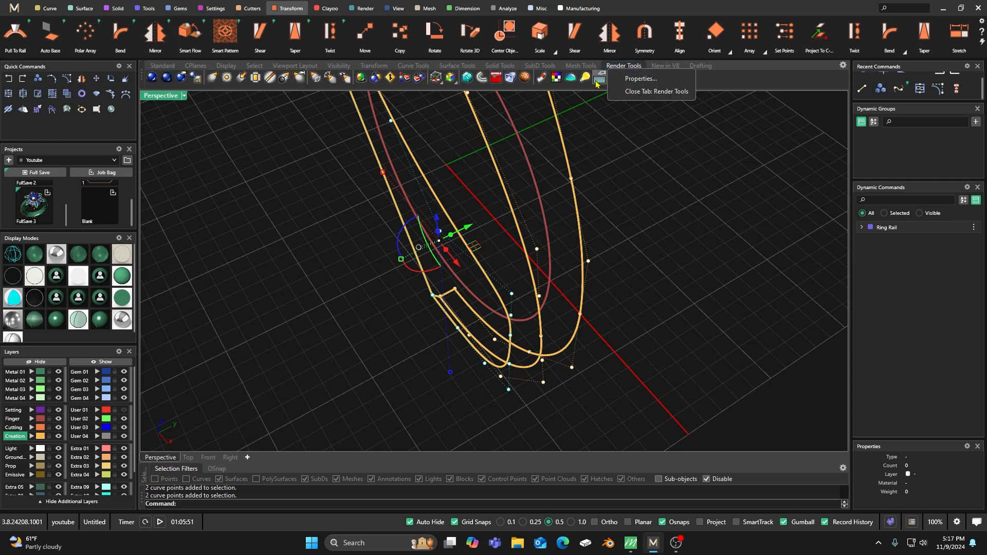
pyautogui.click(680, 32)
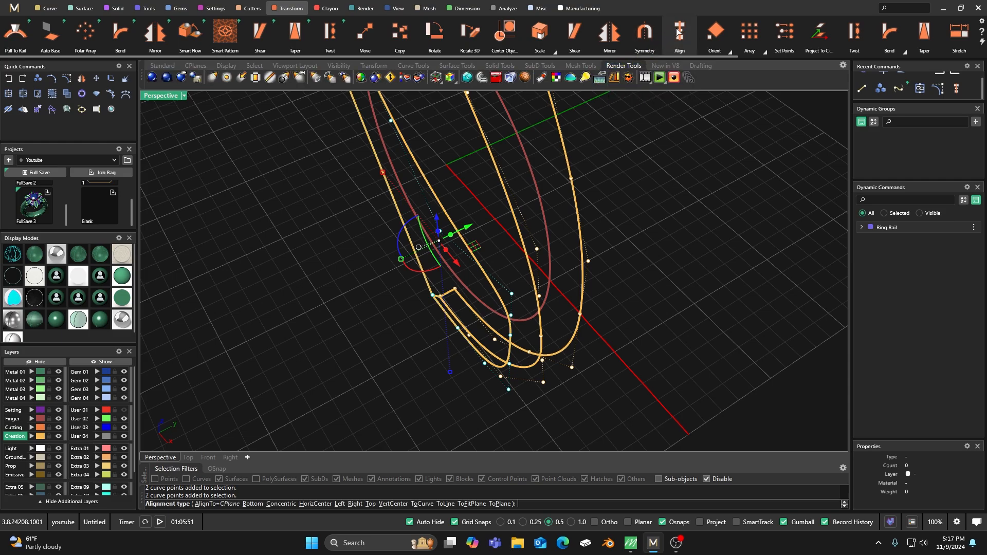
pyautogui.click(473, 504)
pyautogui.moveTo(421, 348)
pyautogui.mouseDown(button='right')
pyautogui.moveTo(386, 288)
pyautogui.moveTo(365, 286)
pyautogui.moveTo(394, 273)
pyautogui.moveTo(359, 263)
pyautogui.moveTo(363, 280)
pyautogui.moveTo(425, 323)
pyautogui.moveTo(432, 342)
pyautogui.moveTo(399, 352)
pyautogui.moveTo(428, 347)
pyautogui.mouseUp(button='right')
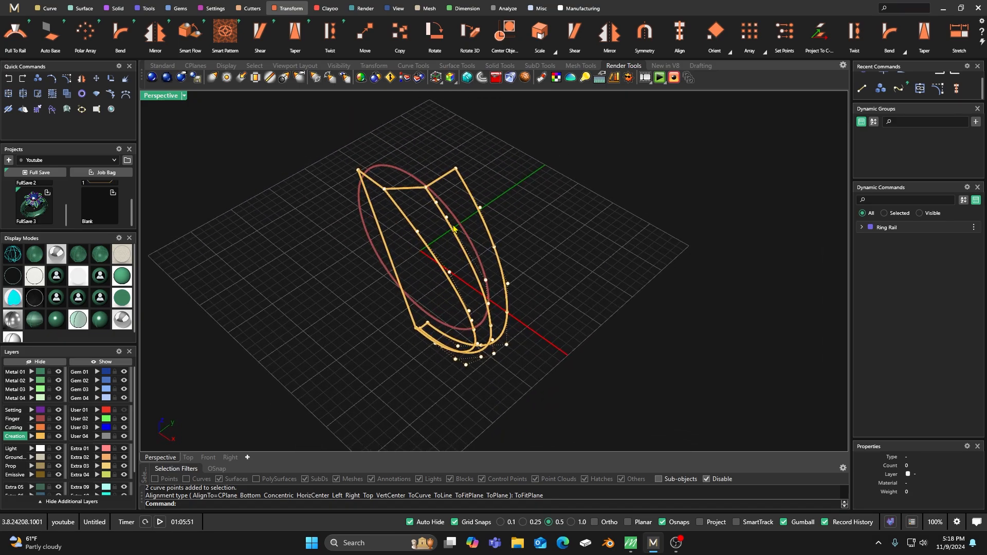
# Step: Turn off the control points on the curves and check the short upper profile lines by selecting them individually
pyautogui.moveTo(447, 211); pyautogui.dragTo(446, 266, button='right')
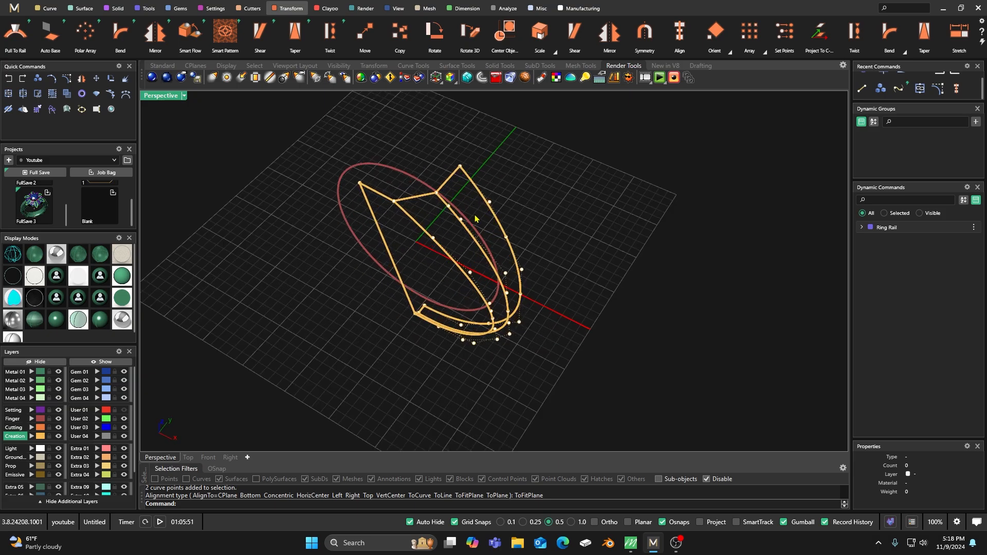
pyautogui.scroll(-1, 477, 224)
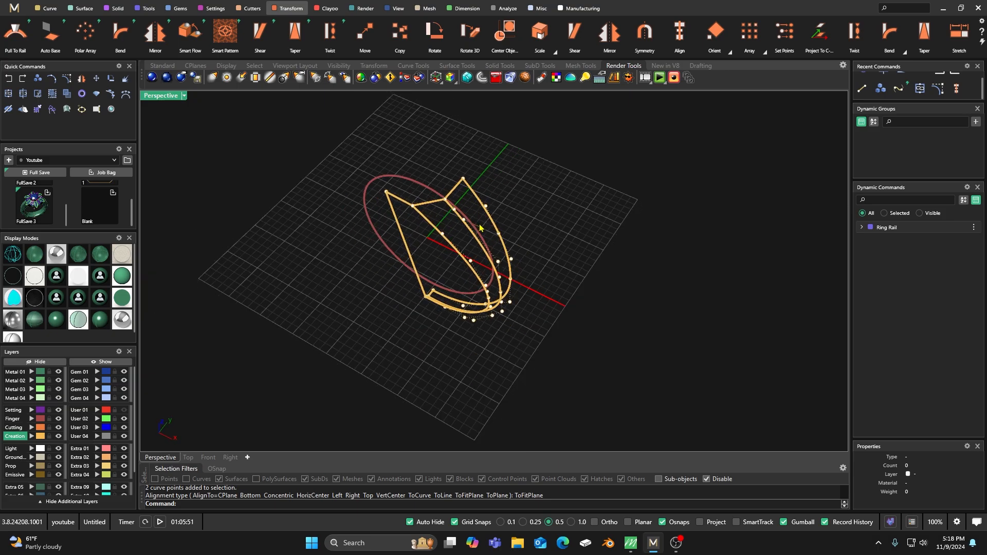
pyautogui.moveTo(433, 318); pyautogui.dragTo(423, 289, button='right')
pyautogui.press('Escape')
pyautogui.scroll(-1, 466, 327)
pyautogui.scroll(2, 473, 284)
pyautogui.scroll(-3, 420, 316)
pyautogui.scroll(3, 426, 278)
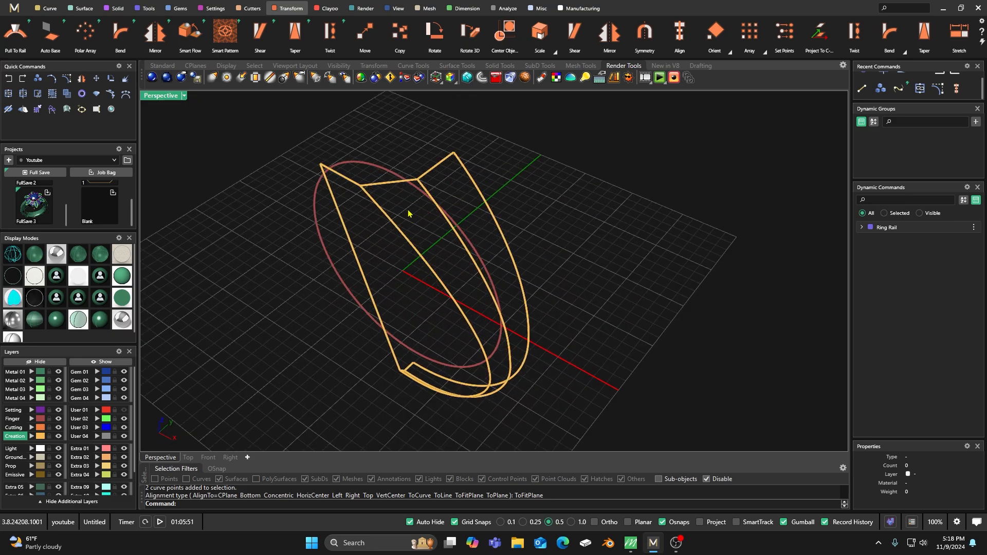
pyautogui.click(391, 183)
pyautogui.press('Escape')
pyautogui.click(441, 161)
pyautogui.press('Escape')
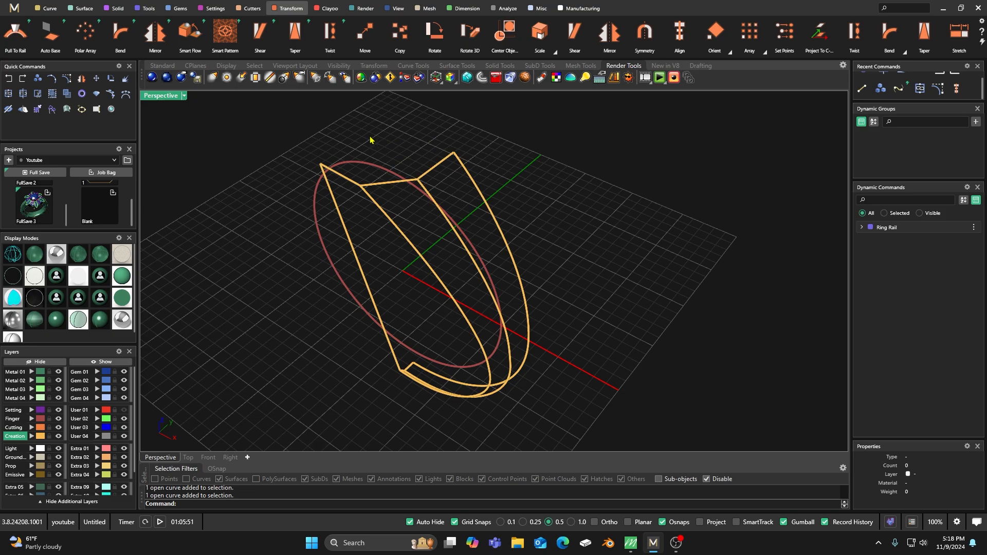
# Step: Create a Sweep 2 surface between the first and second long rails using both short end lines, with Maintain Height, Mirror Cap and domes off
pyautogui.click(84, 9)
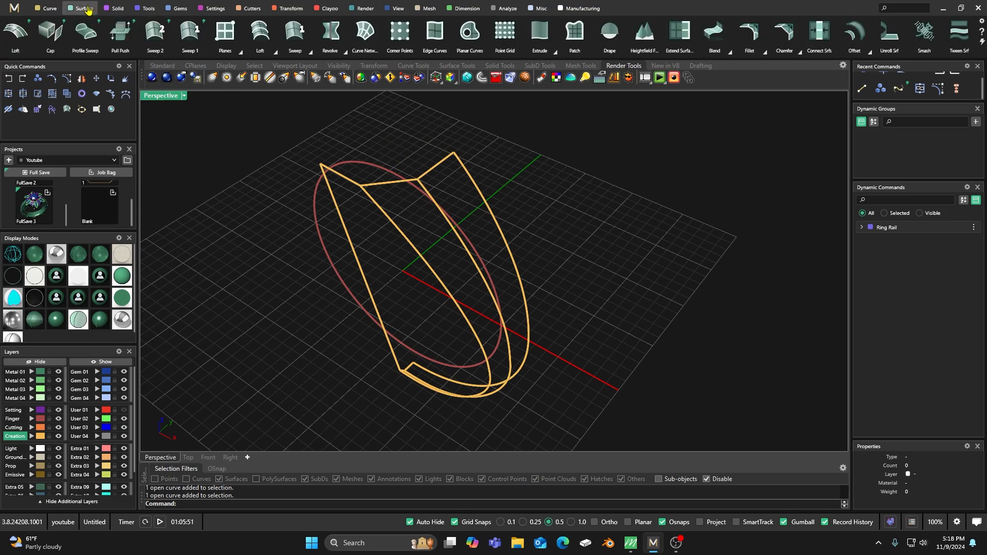
pyautogui.click(156, 31)
pyautogui.click(485, 197)
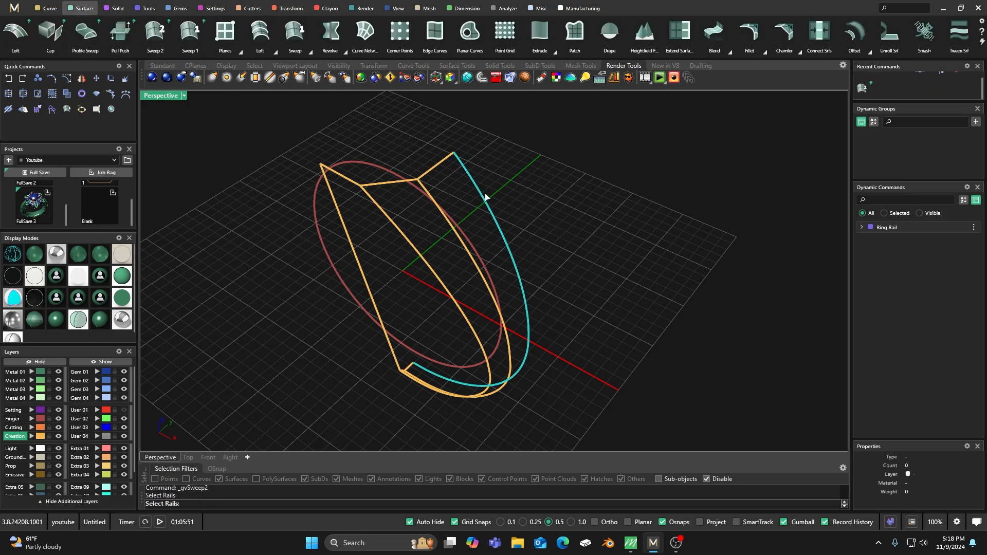
pyautogui.click(428, 189)
pyautogui.click(431, 170)
pyautogui.click(412, 370)
pyautogui.press('Return')
pyautogui.click(970, 303)
pyautogui.click(971, 315)
pyautogui.click(971, 337)
pyautogui.press('Return')
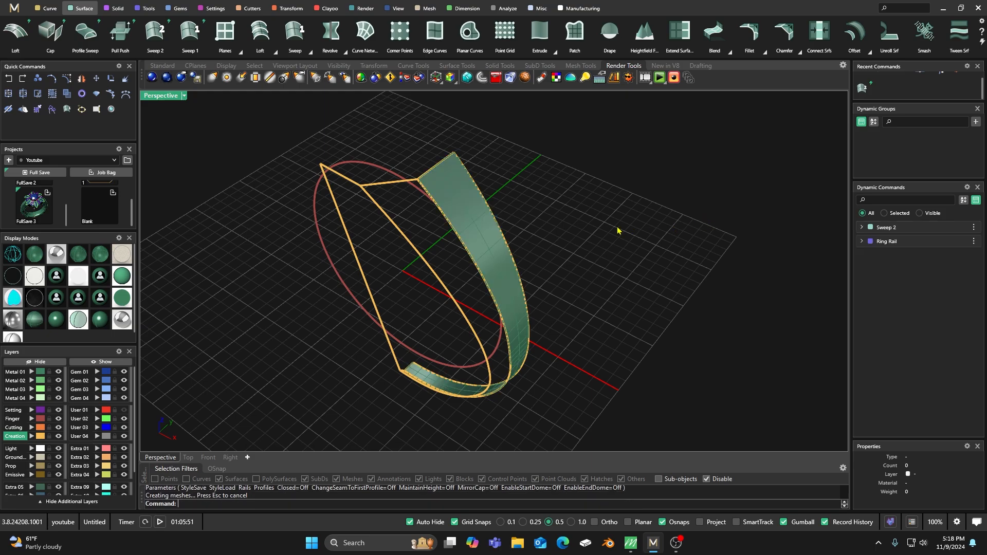
# Step: Run Sweep 2 between the second and third long rails with the connecting lines at both ends as profiles
pyautogui.press('Return')
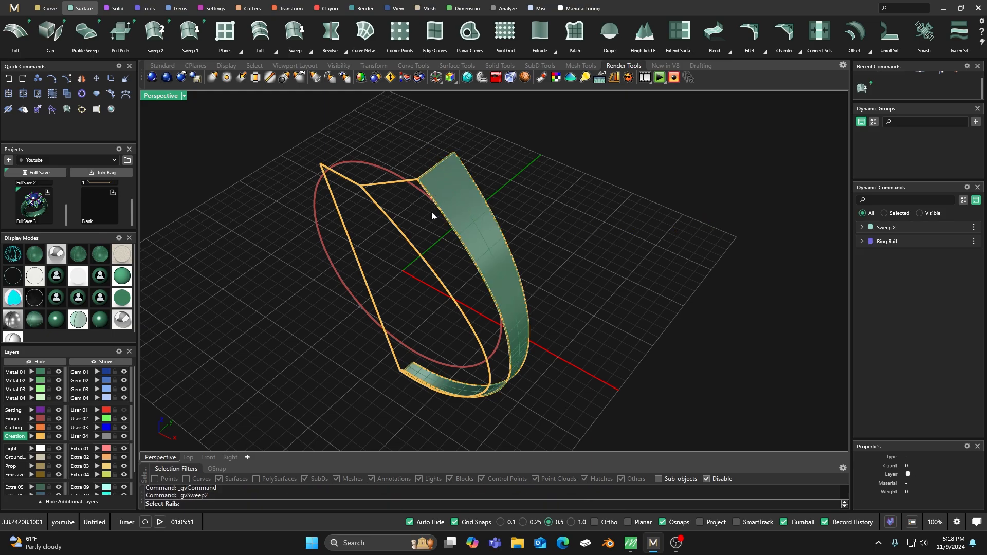
pyautogui.click(471, 265)
pyautogui.click(426, 269)
pyautogui.click(403, 185)
pyautogui.moveTo(403, 265); pyautogui.dragTo(389, 348, button='right')
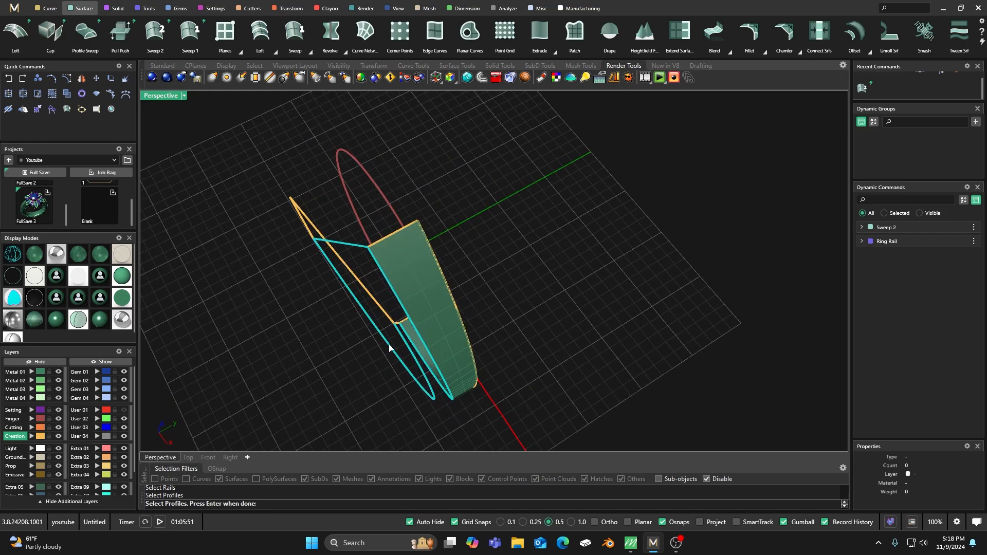
pyautogui.scroll(5, 396, 317)
pyautogui.click(402, 317)
pyautogui.press('Return')
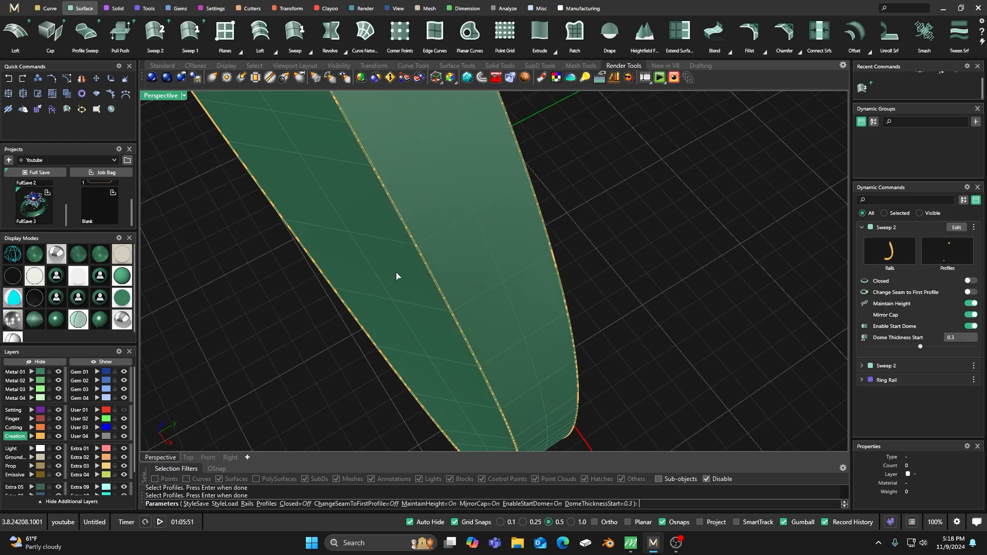
# Step: Turn off Maintain Height, Mirror Cap, Start Dome and End Dome for the second sweep and accept it
pyautogui.scroll(-5, 403, 285)
pyautogui.moveTo(409, 298); pyautogui.dragTo(455, 277, button='right')
pyautogui.click(972, 303)
pyautogui.click(972, 315)
pyautogui.click(971, 326)
pyautogui.click(973, 337)
pyautogui.click(975, 337)
pyautogui.moveTo(654, 312); pyautogui.dragTo(669, 296, button='right')
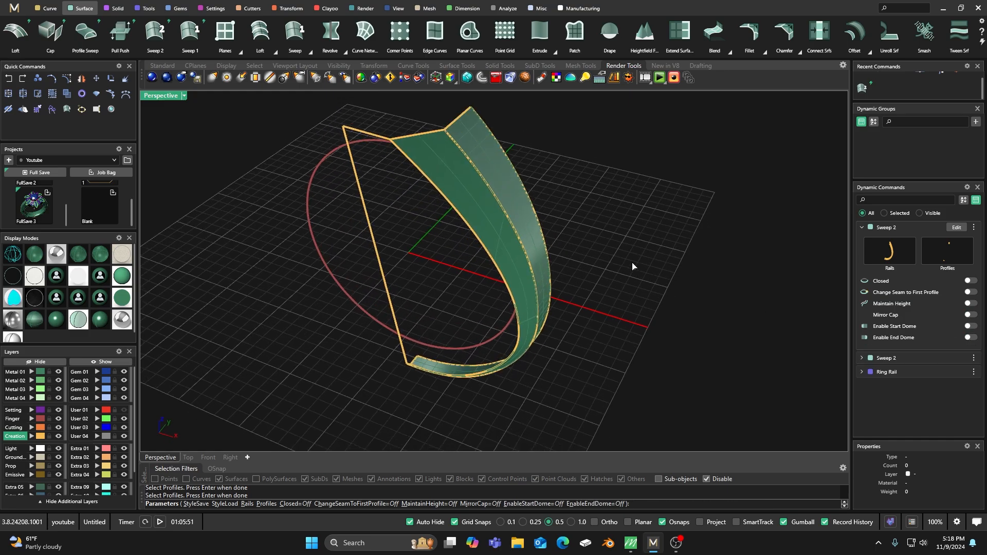
pyautogui.press('Return')
pyautogui.moveTo(424, 243); pyautogui.dragTo(442, 240, button='right')
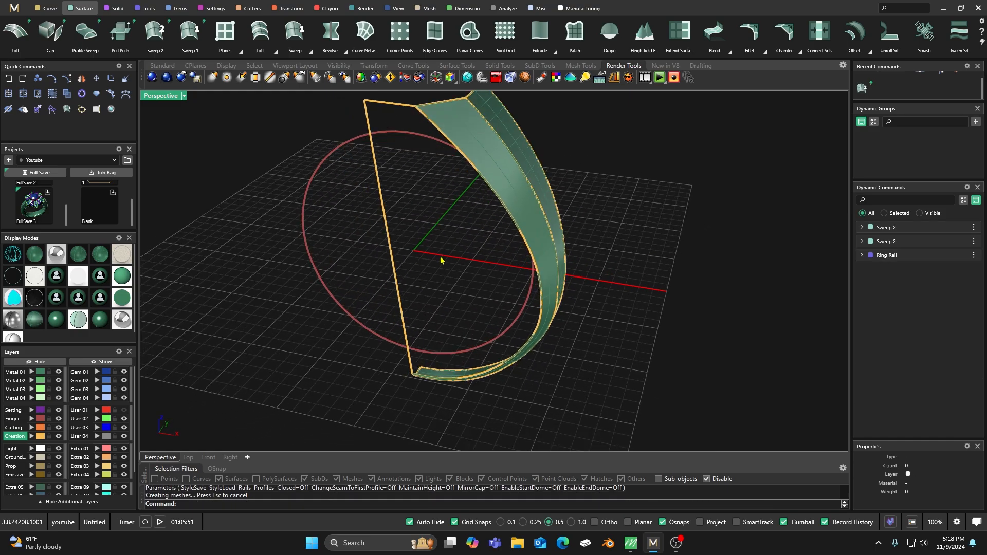
pyautogui.click(160, 44)
pyautogui.click(380, 185)
pyautogui.click(437, 135)
pyautogui.click(395, 108)
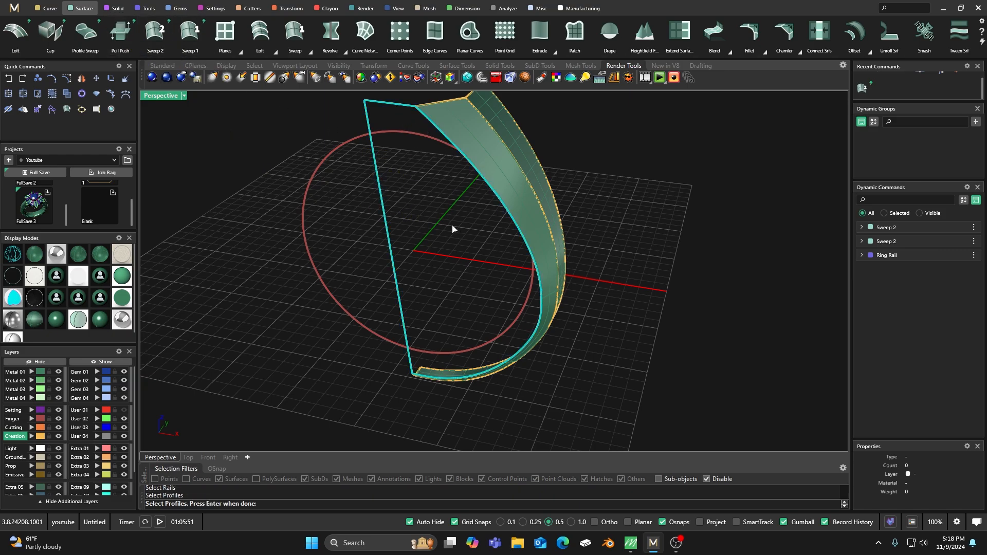
pyautogui.press('Return')
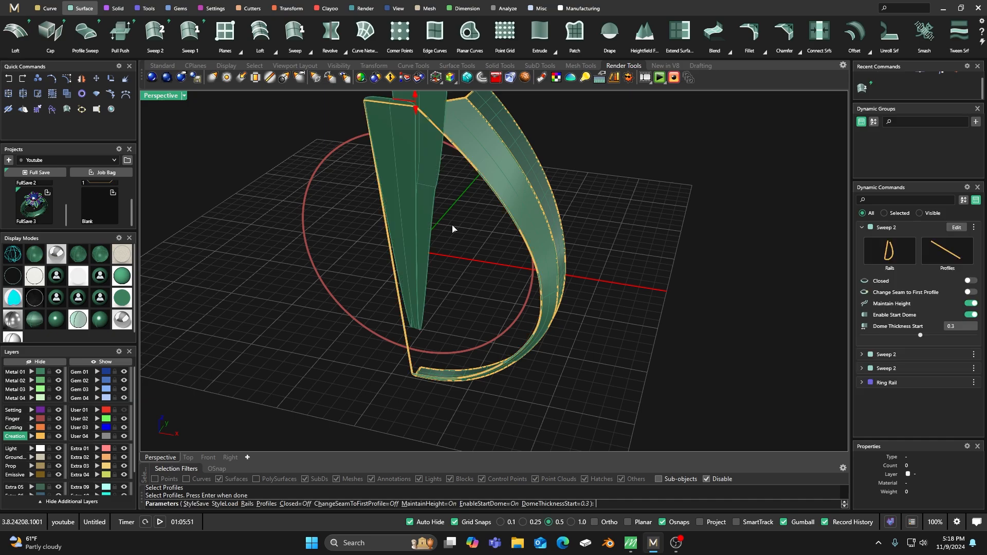
pyautogui.press('Escape')
pyautogui.press('Return')
pyautogui.click(482, 178)
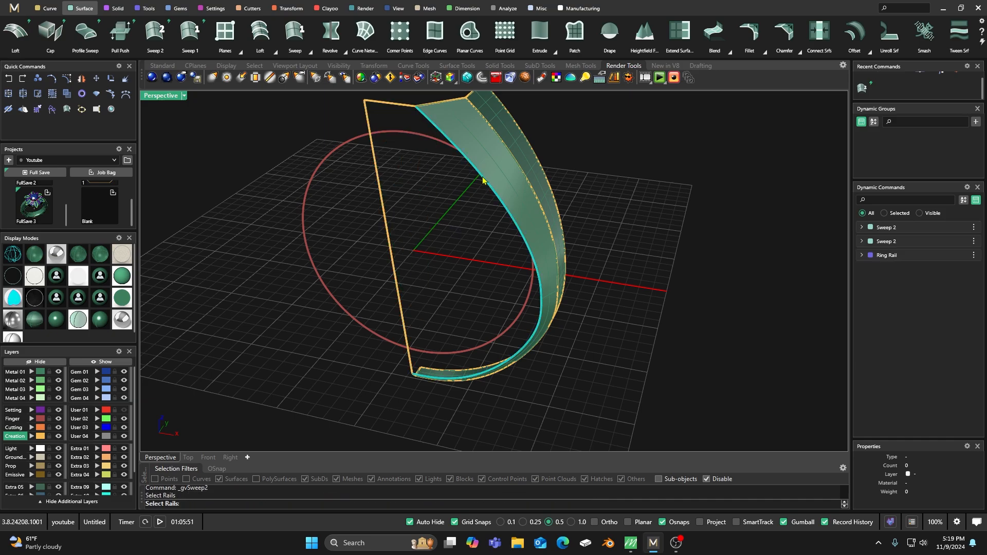
pyautogui.click(383, 193)
pyautogui.click(399, 107)
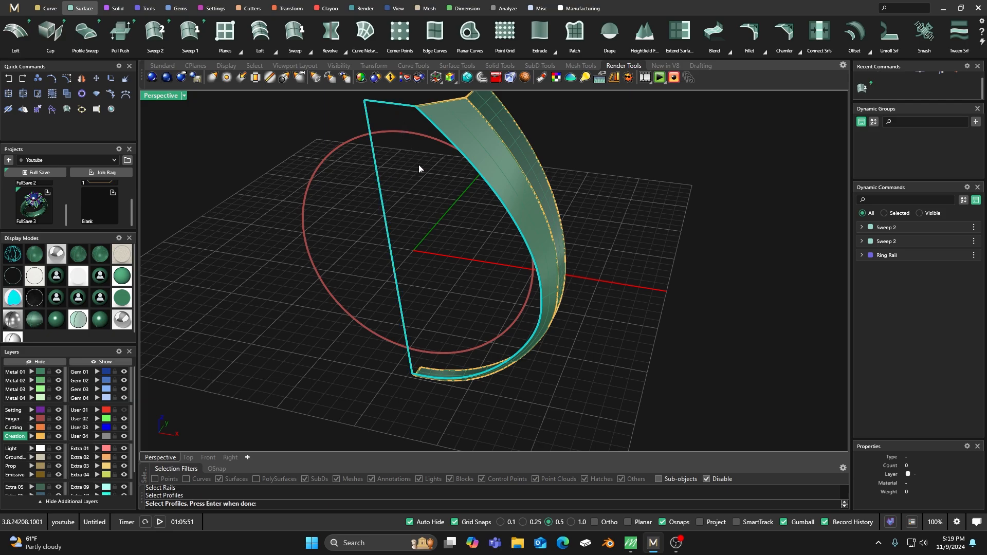
pyautogui.press('Return')
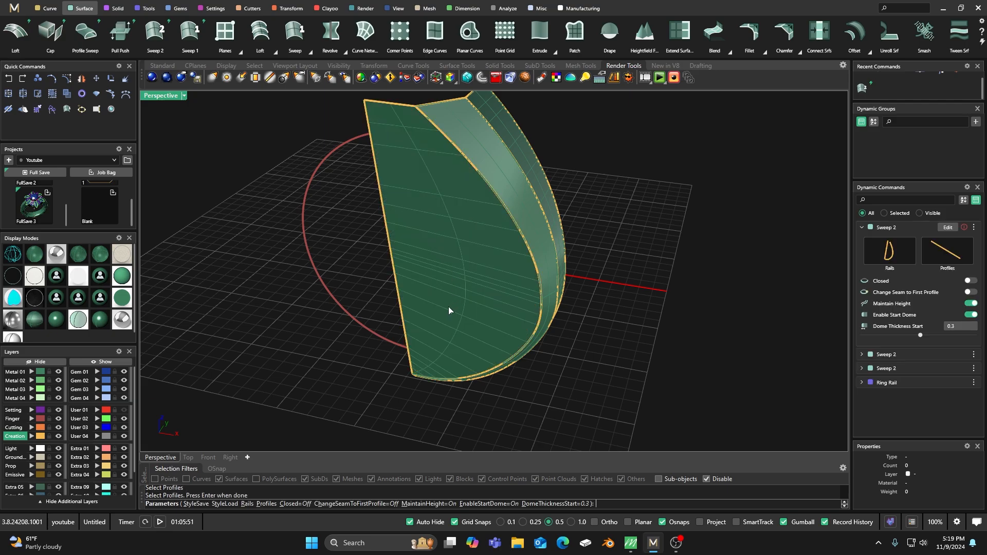
pyautogui.press('Escape')
pyautogui.press('Return')
pyautogui.click(386, 214)
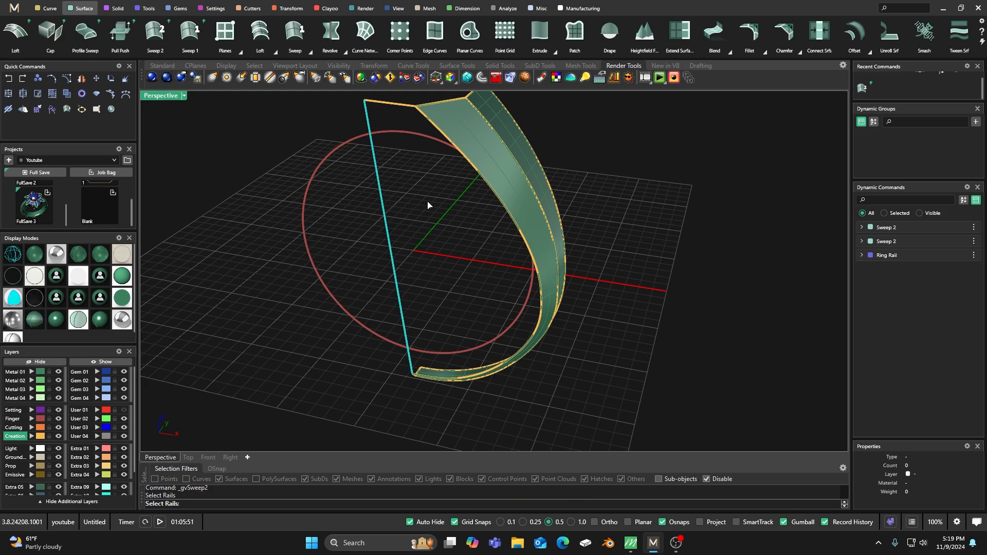
pyautogui.click(443, 137)
pyautogui.click(389, 104)
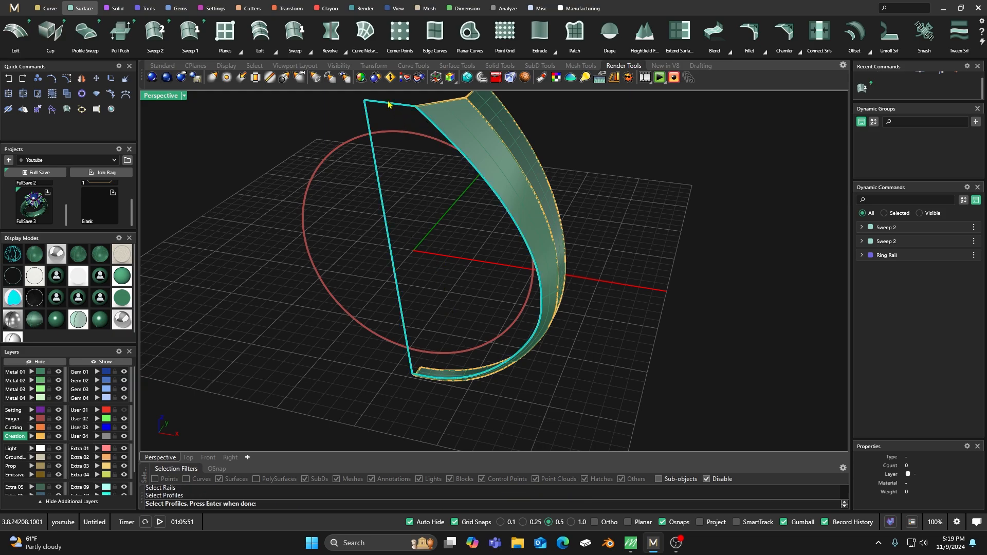
pyautogui.press('Return')
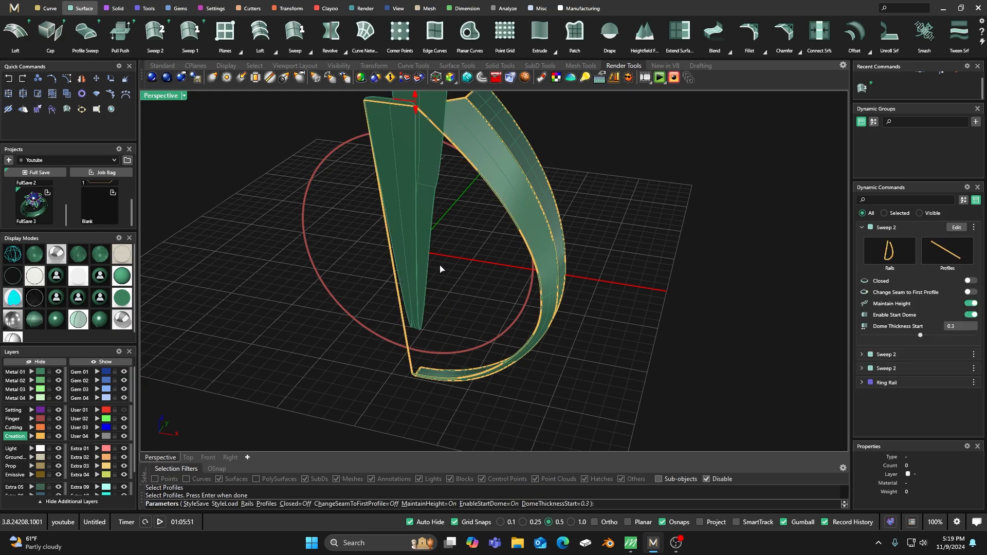
pyautogui.press('Escape')
# Step: Sweep 2 between the curved third rail and the straight center line, using the short upper line as profile, with Maintain Height and Start Dome off
pyautogui.press('Return')
pyautogui.click(436, 134)
pyautogui.click(369, 132)
pyautogui.click(392, 107)
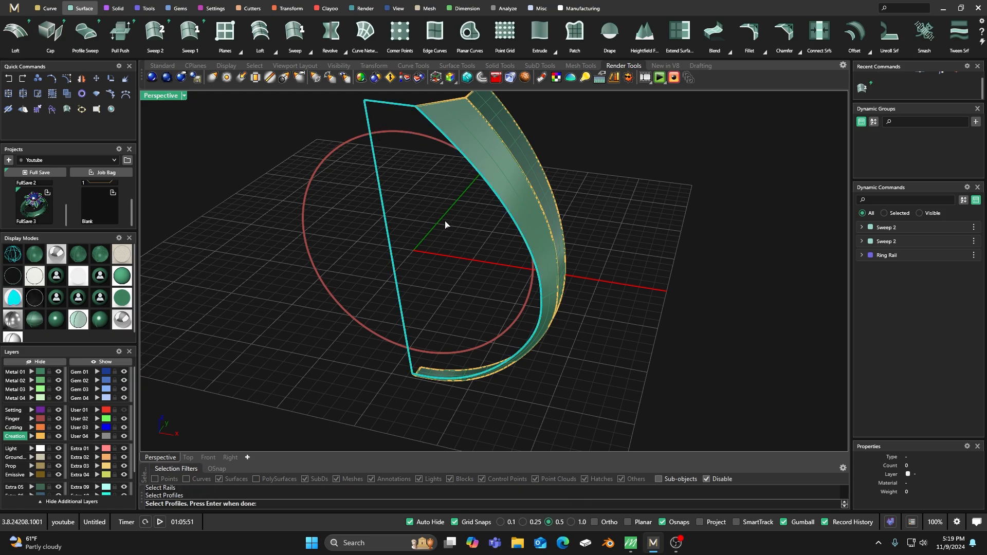
pyautogui.press('Return')
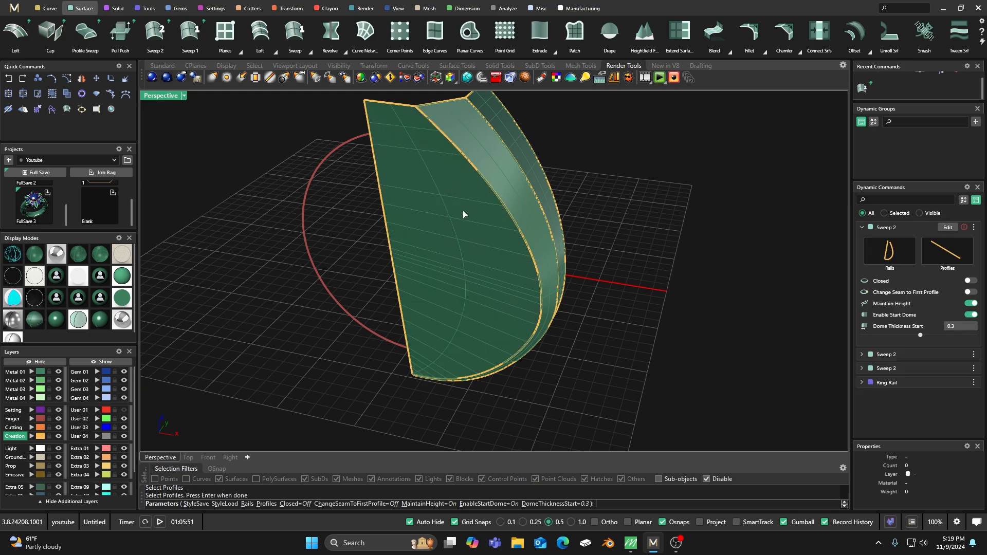
pyautogui.click(971, 304)
pyautogui.click(972, 315)
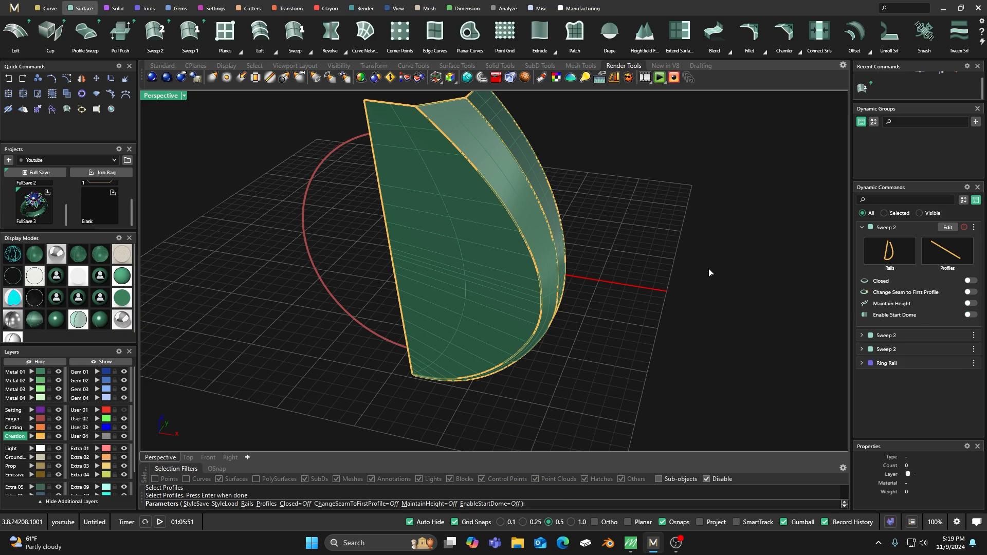
pyautogui.rightClick(710, 272)
# Step: Join the three swept surfaces into one polysurface and check it by selecting it
pyautogui.moveTo(701, 276); pyautogui.dragTo(656, 305, button='right')
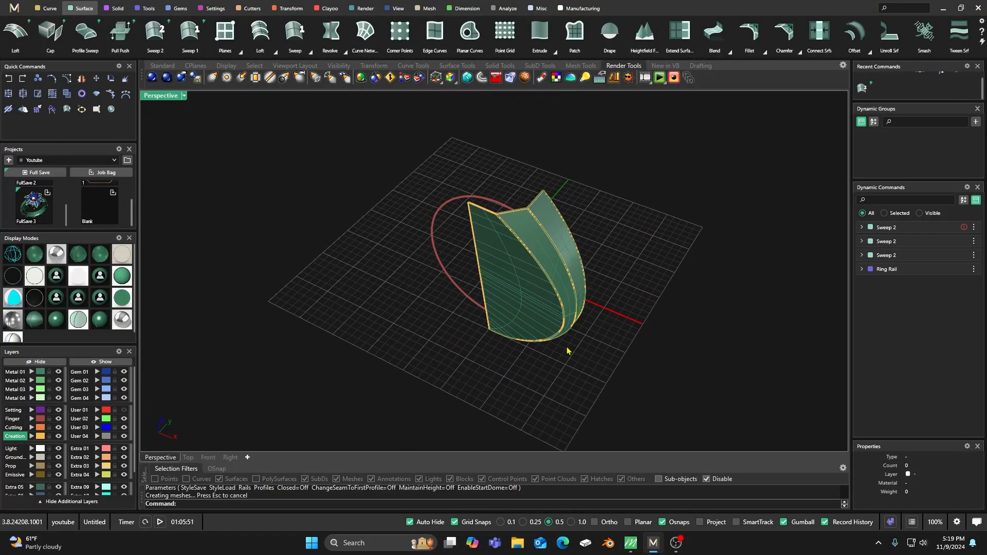
pyautogui.moveTo(513, 385); pyautogui.dragTo(556, 339, button='right')
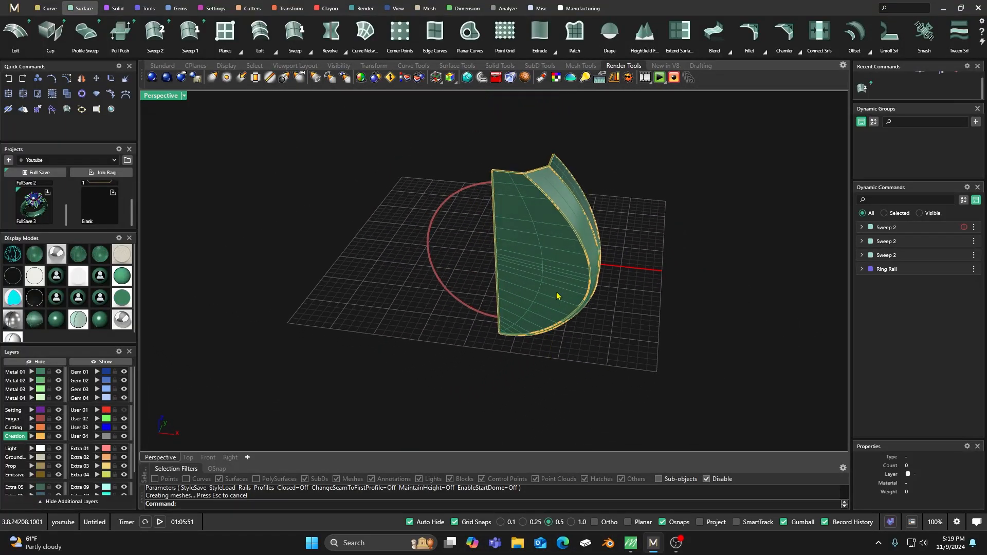
pyautogui.scroll(5, 558, 298)
pyautogui.moveTo(557, 293); pyautogui.dragTo(491, 311, button='right')
pyautogui.scroll(-3, 511, 302)
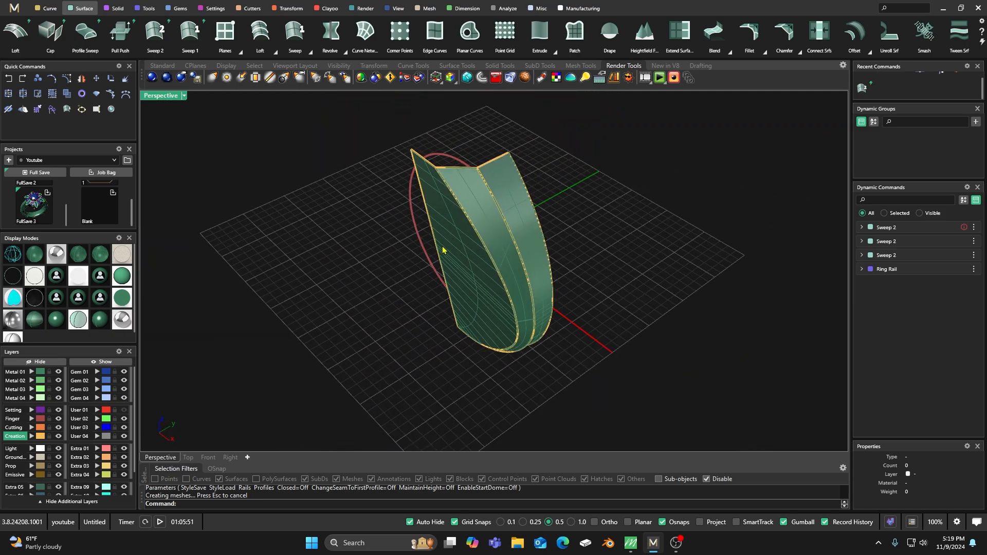
pyautogui.click(467, 271)
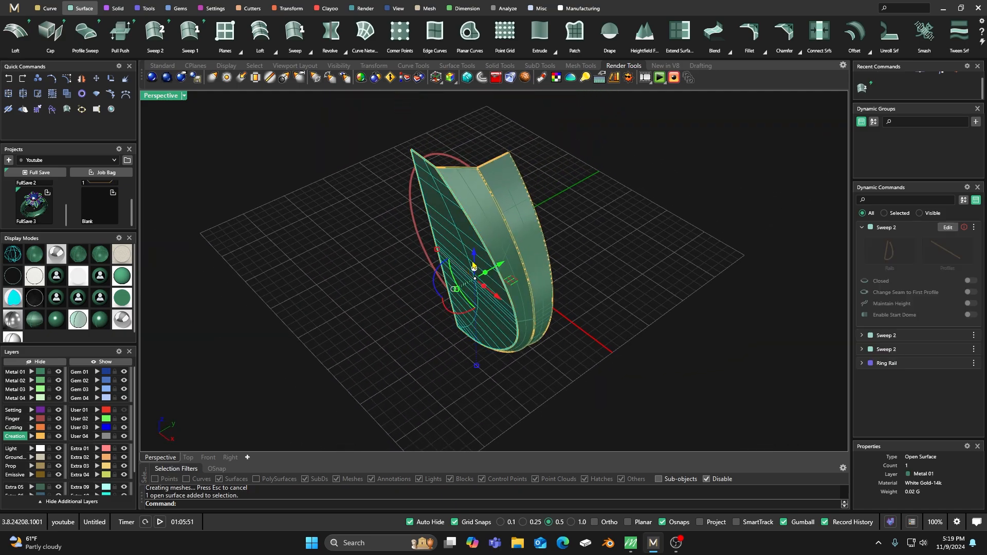
pyautogui.keyDown('shift'); pyautogui.click(445, 193); pyautogui.keyUp('shift')
pyautogui.moveTo(308, 180); pyautogui.dragTo(360, 185, button='right')
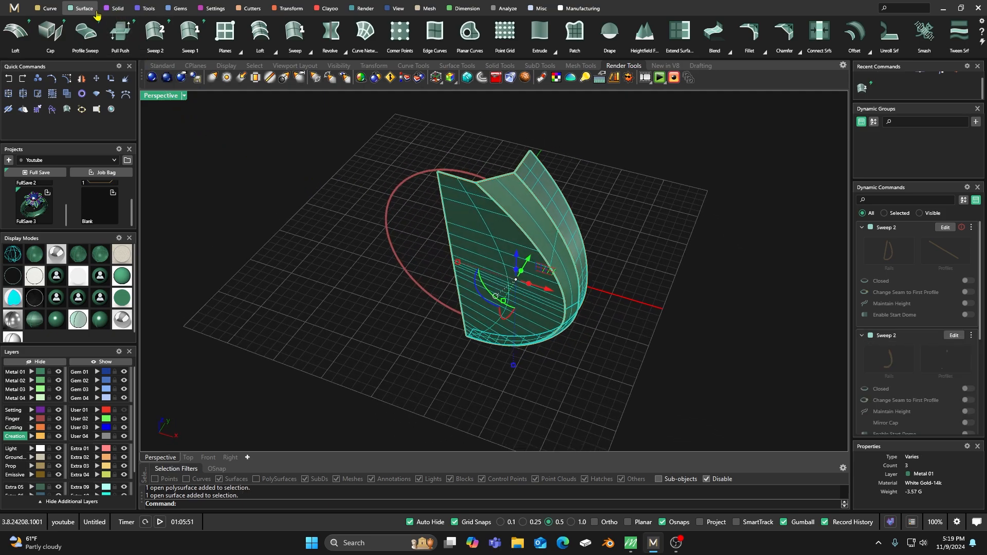
pyautogui.click(145, 9)
pyautogui.click(120, 32)
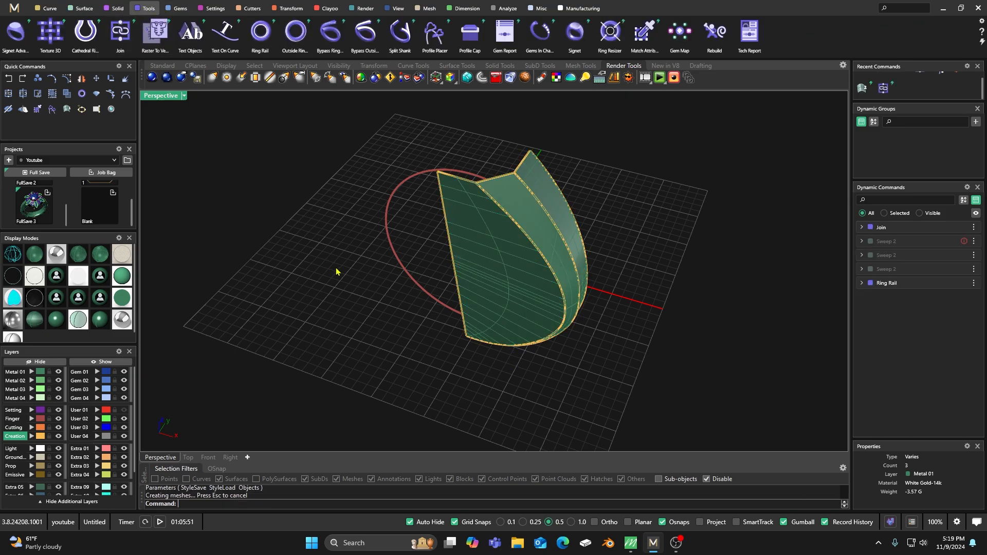
pyautogui.click(484, 258)
pyautogui.click(390, 315)
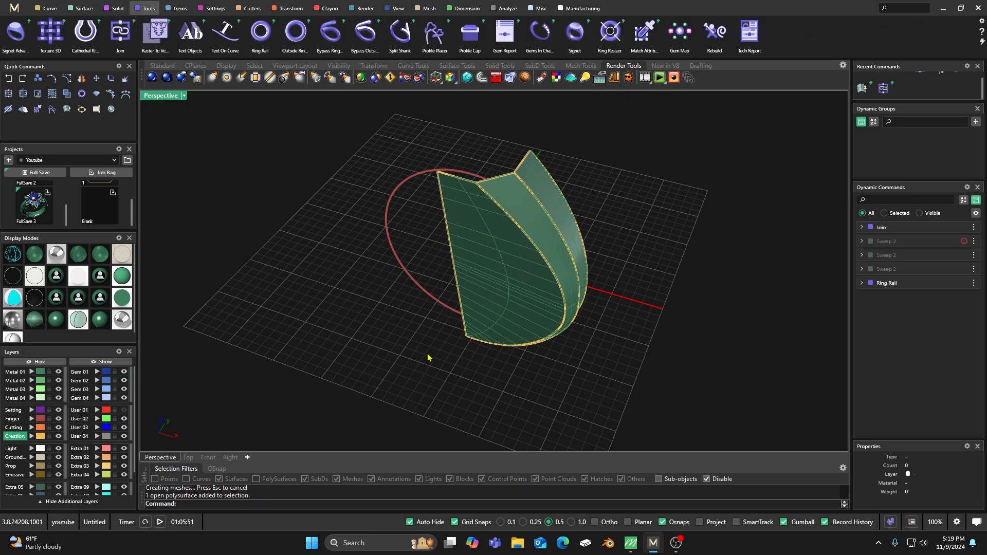
# Step: Show the control points of the curve bordering the flat side face and switch the viewport to a see-through display mode
pyautogui.moveTo(427, 357); pyautogui.dragTo(520, 317, button='right')
pyautogui.moveTo(335, 410); pyautogui.dragTo(391, 318, button='right')
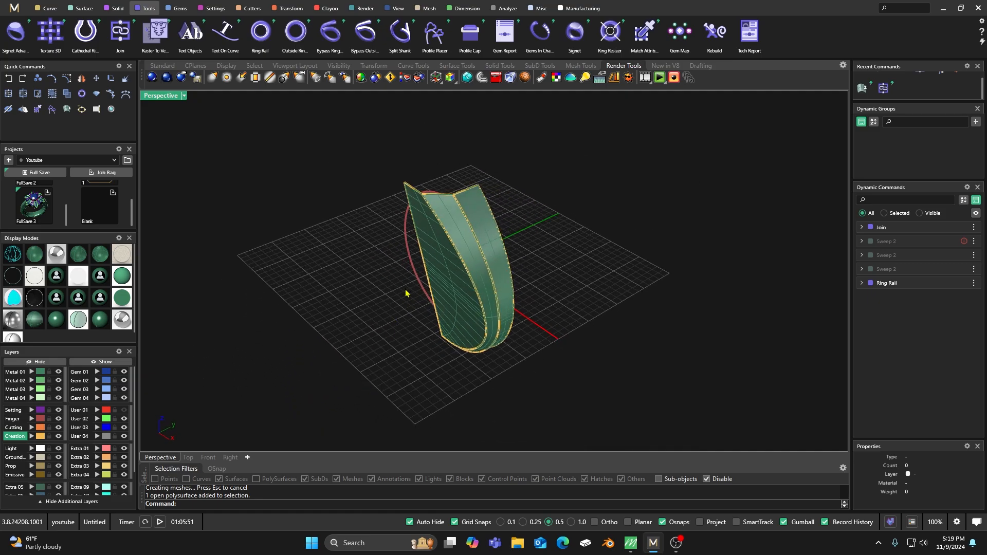
pyautogui.scroll(4, 441, 215)
pyautogui.click(441, 243)
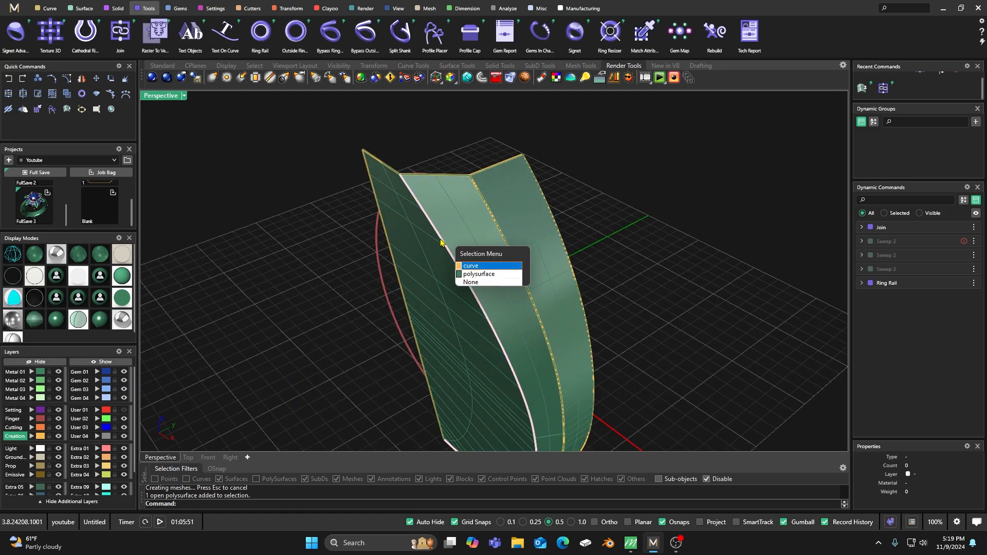
pyautogui.click(467, 268)
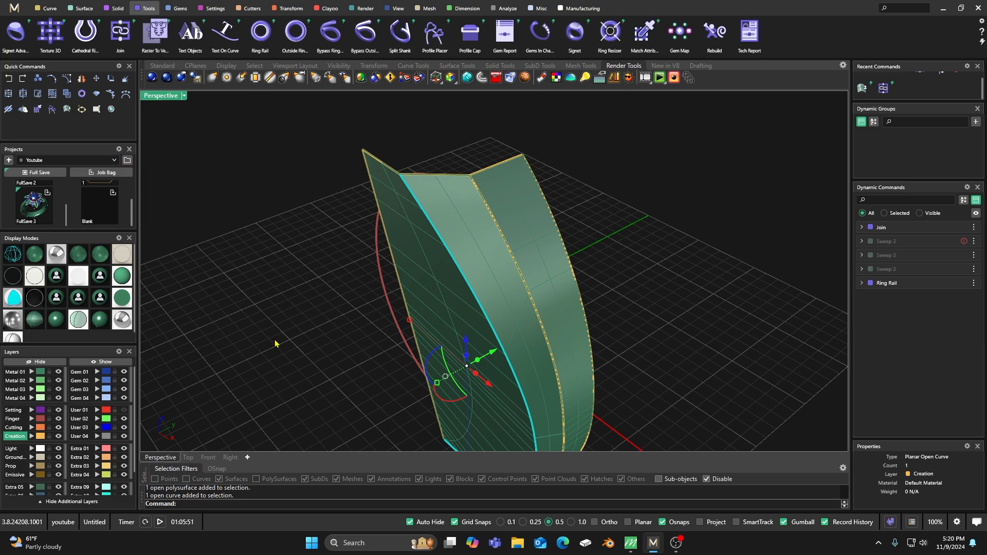
pyautogui.scroll(-3, 417, 280)
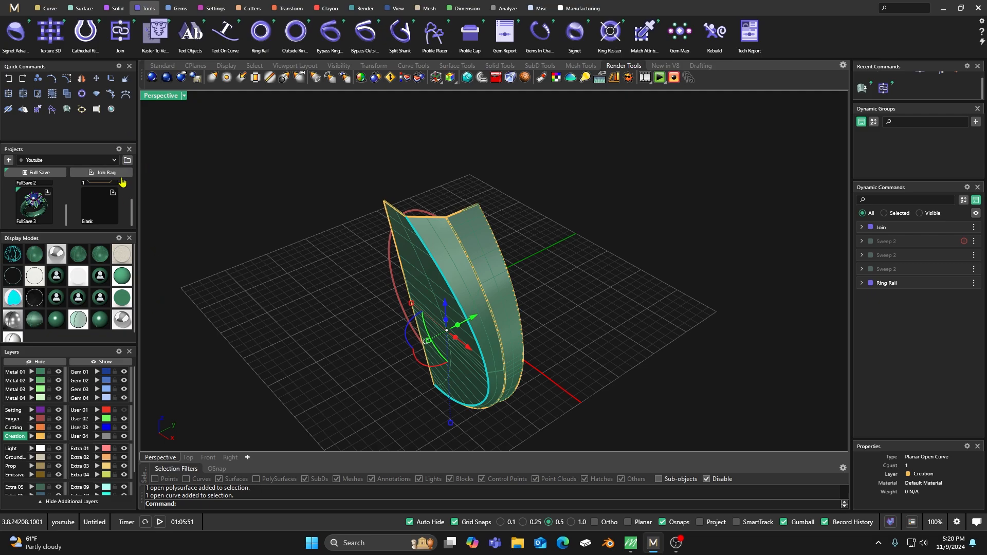
pyautogui.click(67, 80)
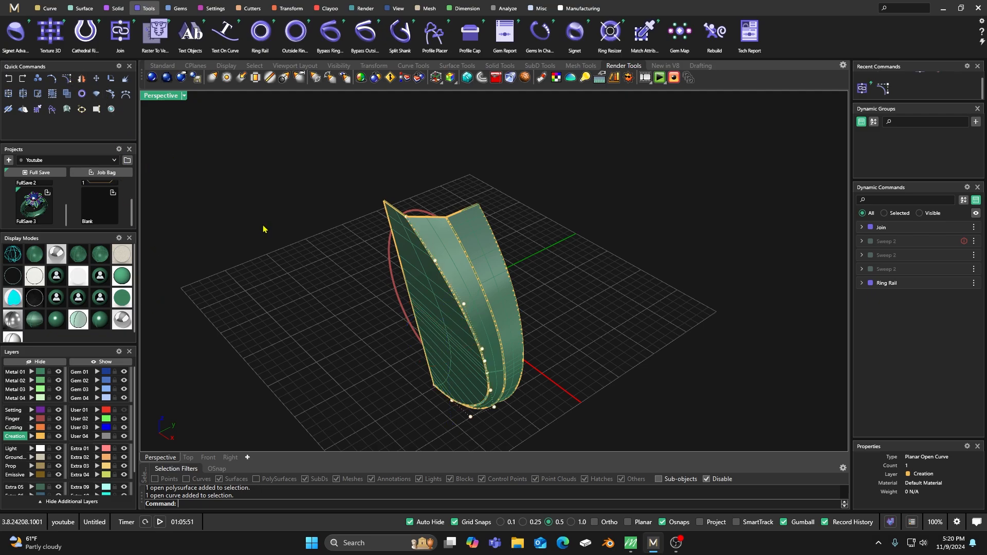
pyautogui.scroll(3, 419, 258)
pyautogui.moveTo(430, 291); pyautogui.dragTo(281, 240, button='right')
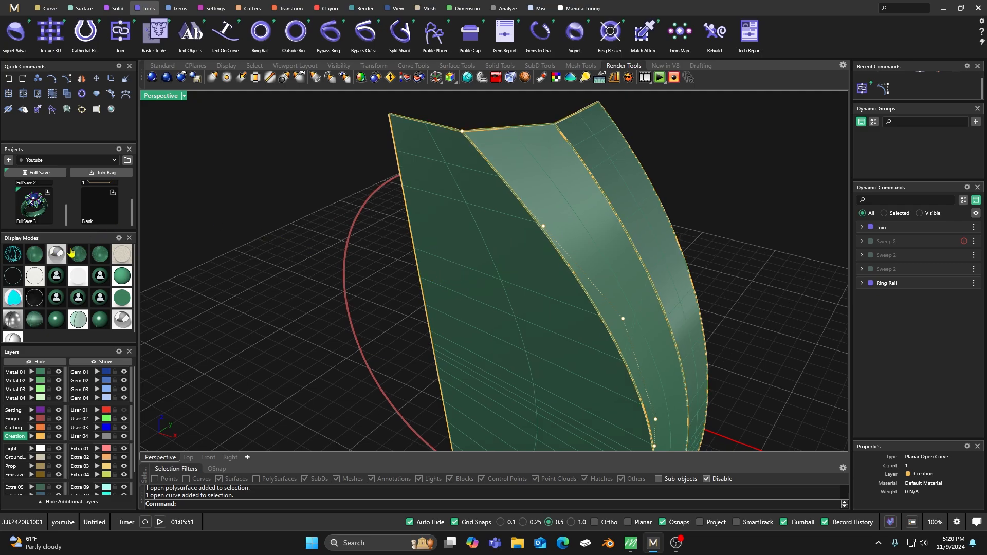
pyautogui.click(100, 257)
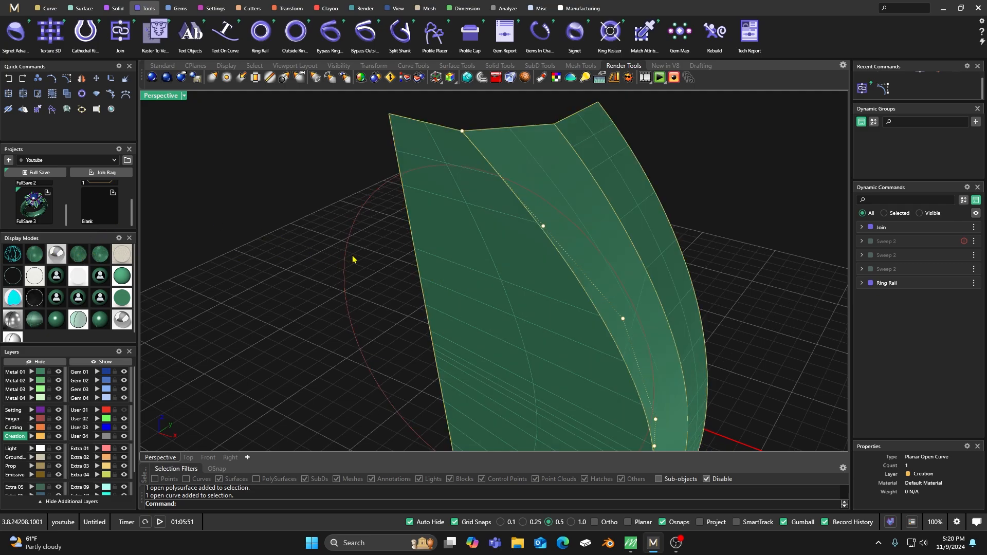
# Step: Try pulling the side curve's second control point outward along Y, inspect the joined surface from several angles, and undo the move
pyautogui.moveTo(353, 257); pyautogui.dragTo(319, 252, button='right')
pyautogui.click(411, 209)
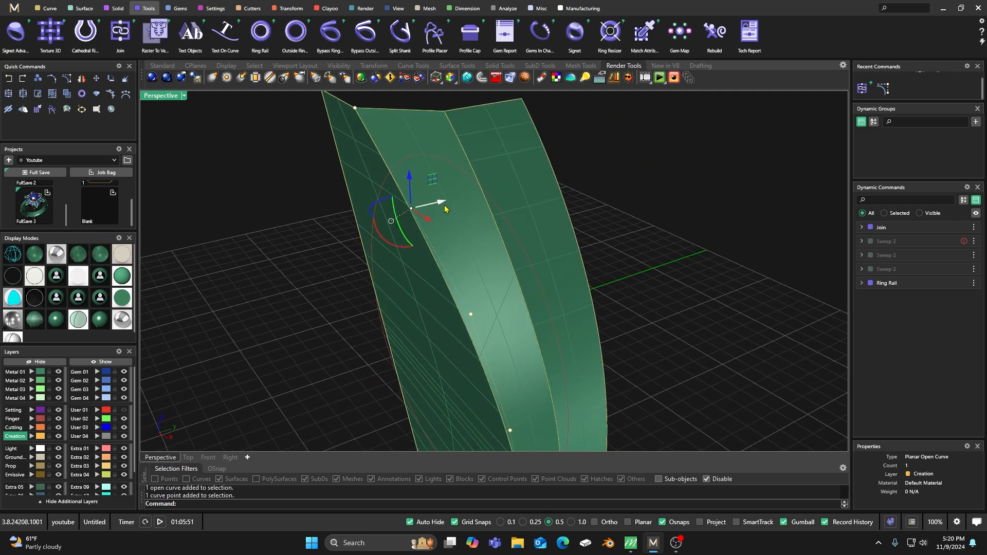
pyautogui.moveTo(423, 211); pyautogui.dragTo(335, 232)
pyautogui.moveTo(341, 312); pyautogui.dragTo(395, 308, button='right')
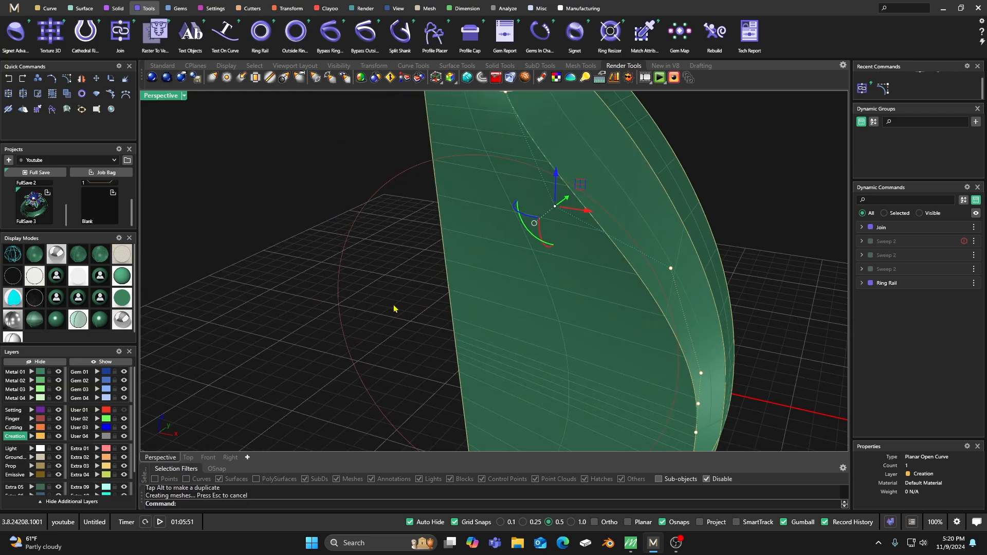
pyautogui.scroll(-3, 443, 282)
pyautogui.moveTo(443, 281); pyautogui.dragTo(401, 251, button='right')
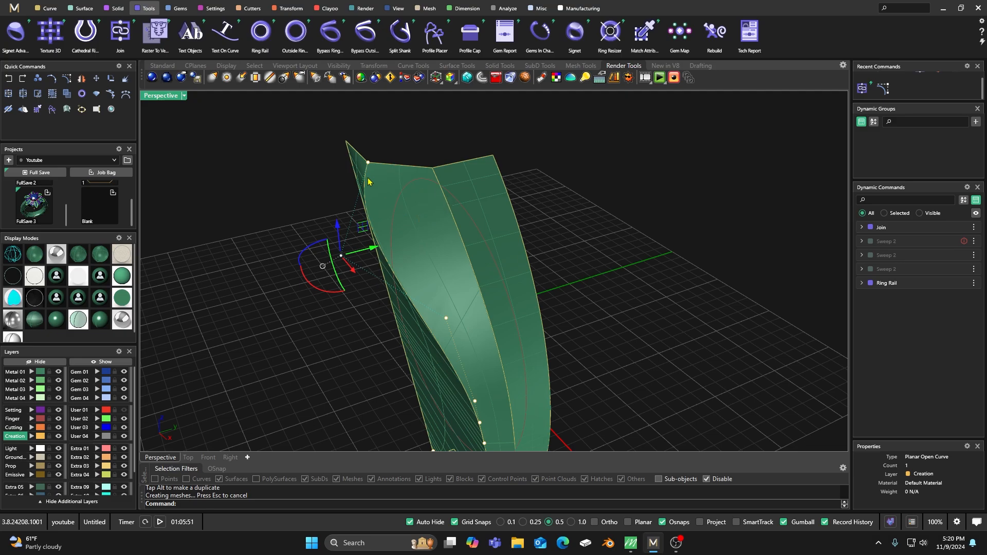
pyautogui.moveTo(414, 300); pyautogui.dragTo(453, 295, button='right')
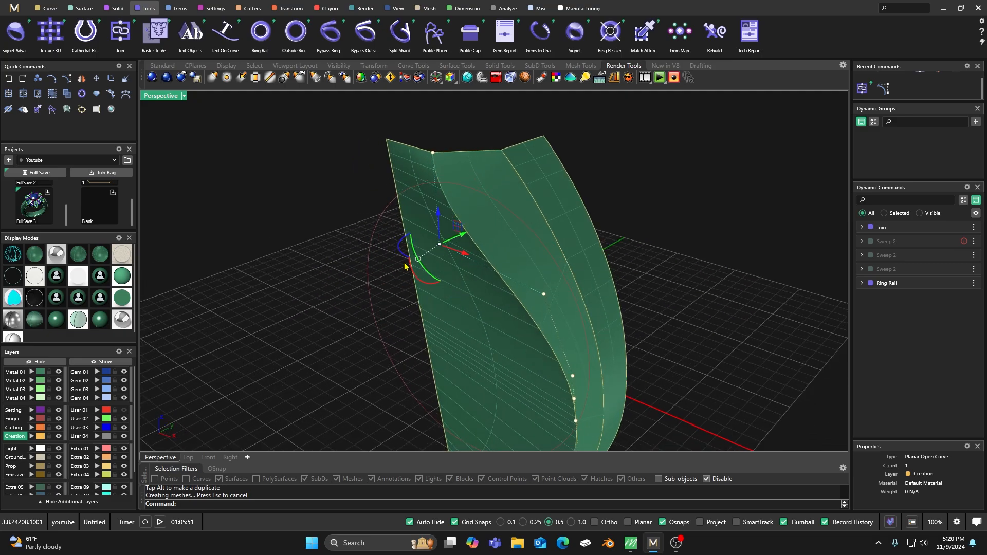
pyautogui.click(8, 78)
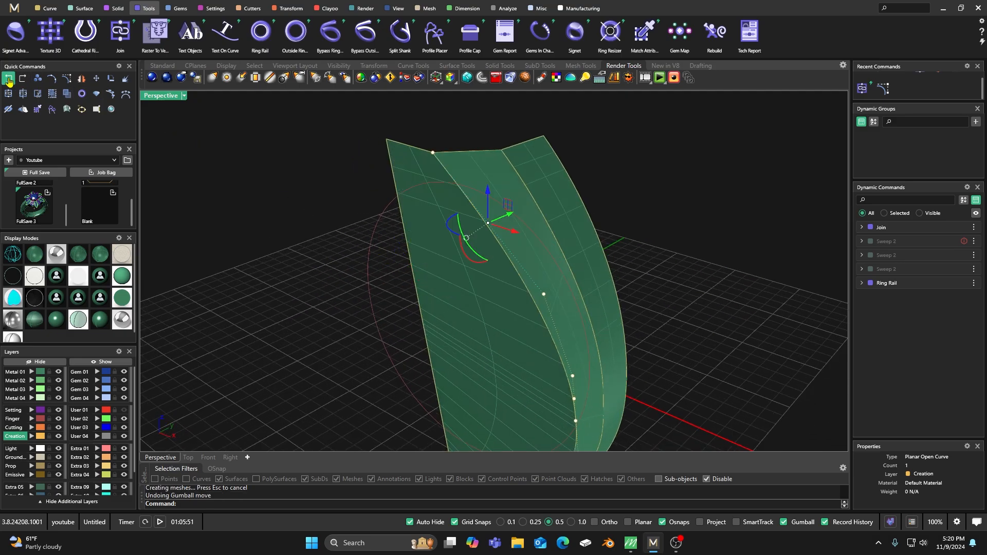
# Step: Mirror the joined polysurface with X Mirror, Y Mirror and Multi on to form the complete ring body
pyautogui.moveTo(375, 185); pyautogui.dragTo(463, 278, button='right')
pyautogui.click(464, 281)
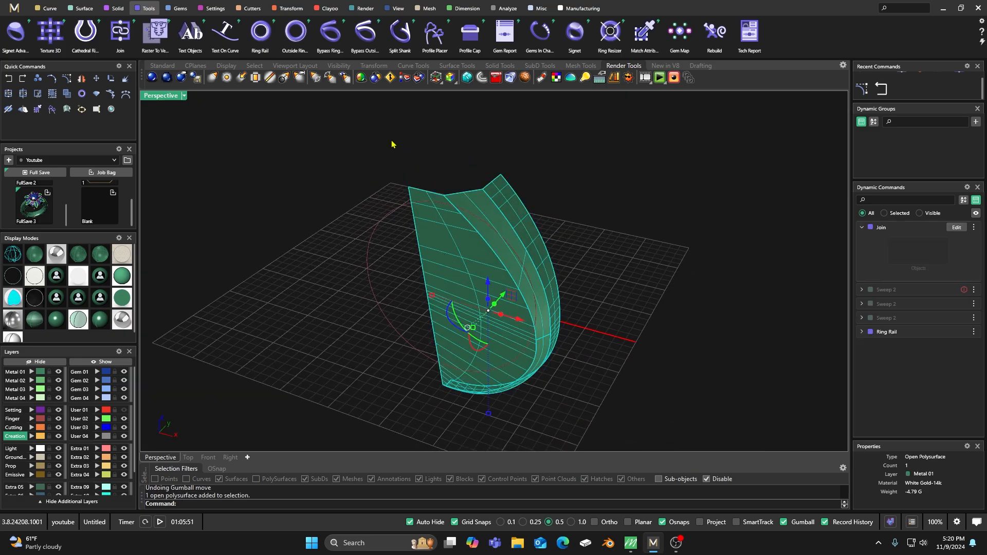
pyautogui.click(288, 8)
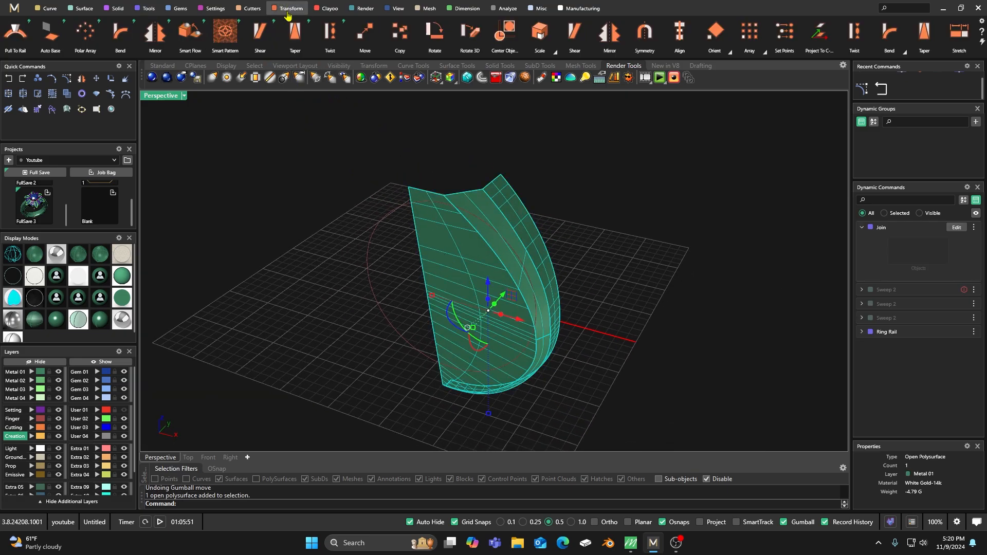
pyautogui.click(155, 34)
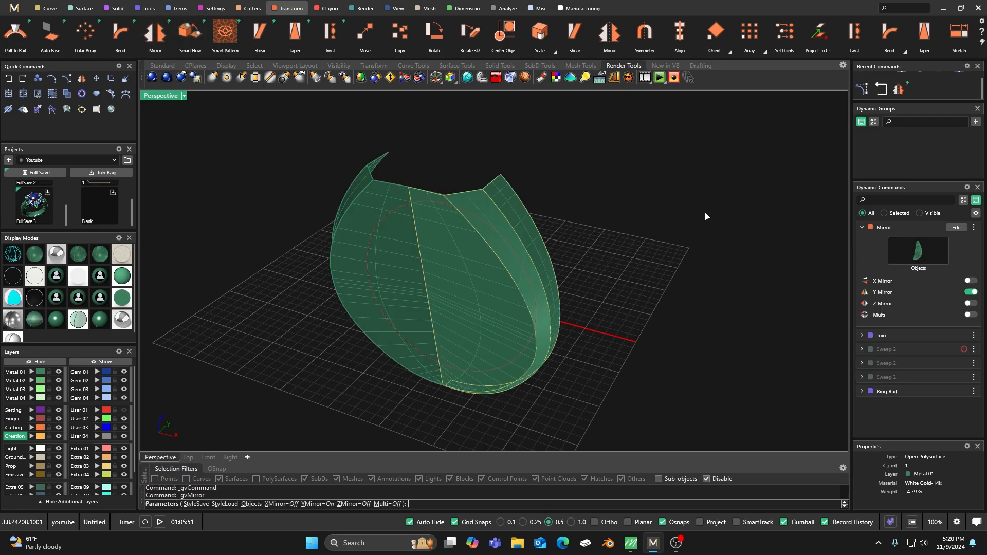
pyautogui.click(971, 280)
pyautogui.click(971, 315)
pyautogui.rightClick(646, 197)
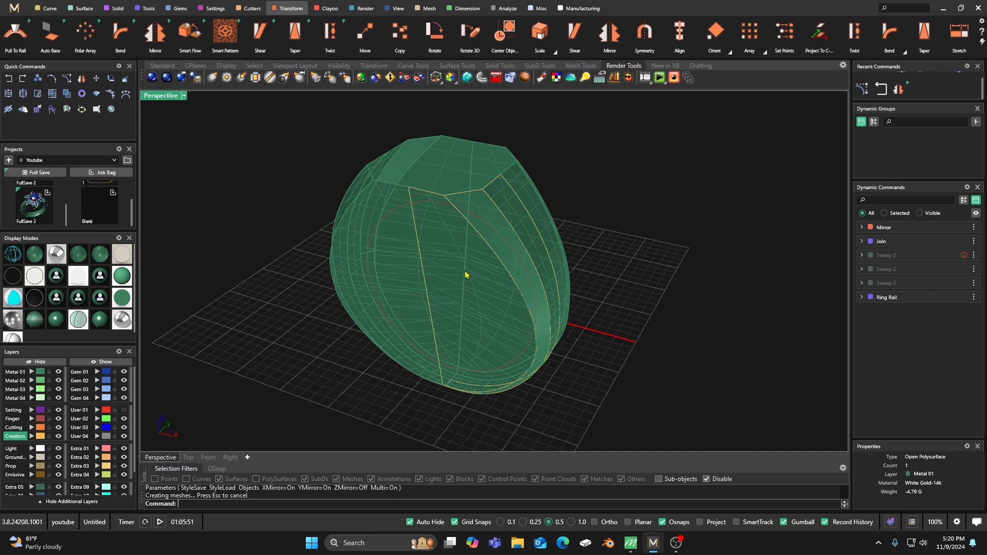
# Step: Switch back to the shaded display mode and turn on the control points of the curve bordering the flat side face
pyautogui.click(35, 255)
pyautogui.moveTo(310, 232); pyautogui.dragTo(305, 221, button='right')
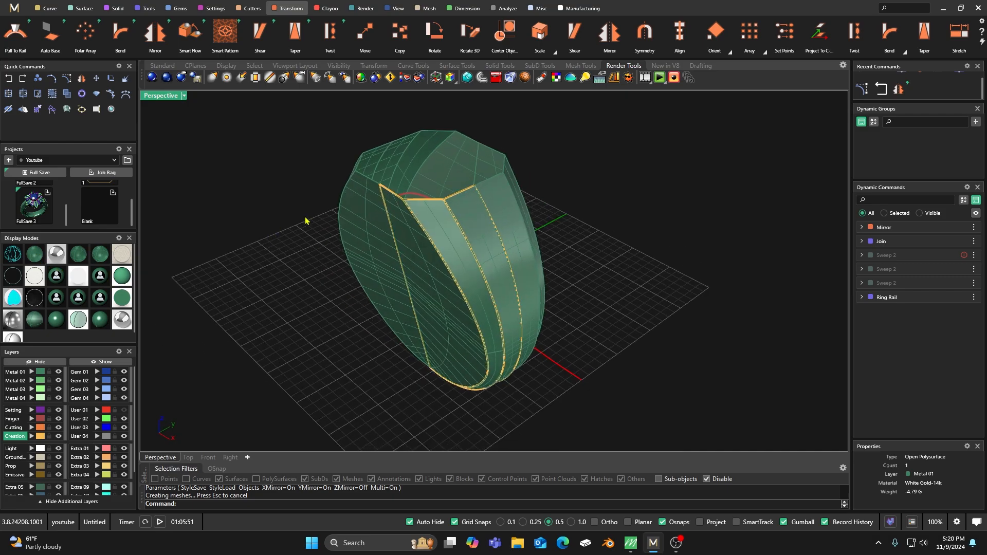
pyautogui.click(440, 255)
pyautogui.click(466, 283)
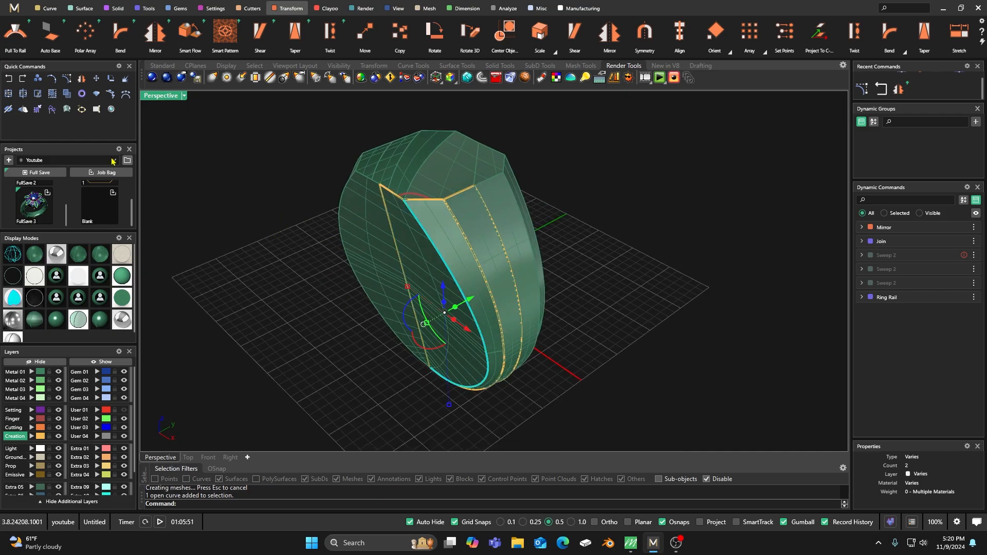
pyautogui.click(66, 78)
# Step: Try shifting the side curve's second control point in two moves, inspect the mirrored ring body, undo both moves and clear the selection
pyautogui.moveTo(293, 268); pyautogui.dragTo(257, 272, button='right')
pyautogui.click(410, 230)
pyautogui.moveTo(444, 222); pyautogui.dragTo(394, 243)
pyautogui.moveTo(338, 301); pyautogui.dragTo(396, 308, button='right')
pyautogui.moveTo(507, 334); pyautogui.dragTo(528, 345)
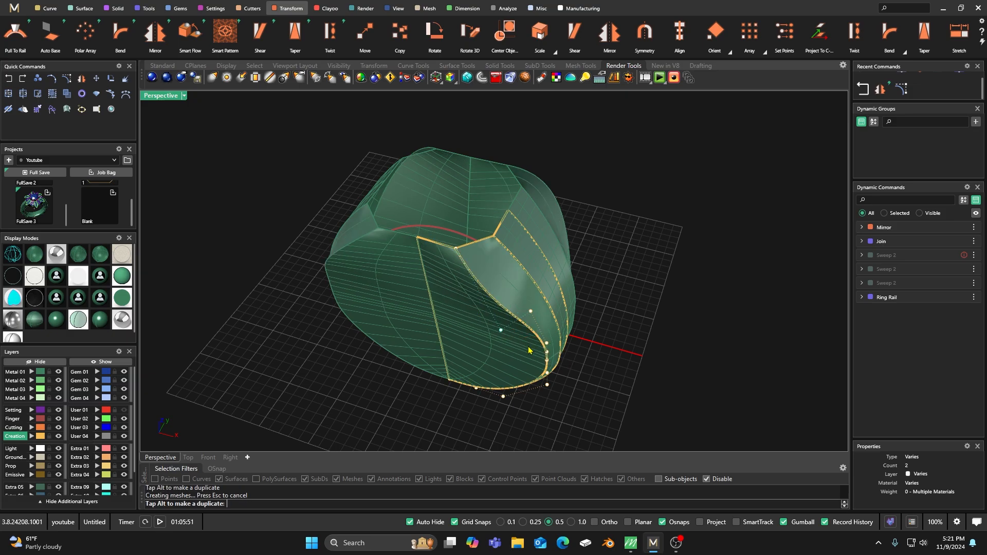
pyautogui.moveTo(528, 344); pyautogui.dragTo(318, 282, button='right')
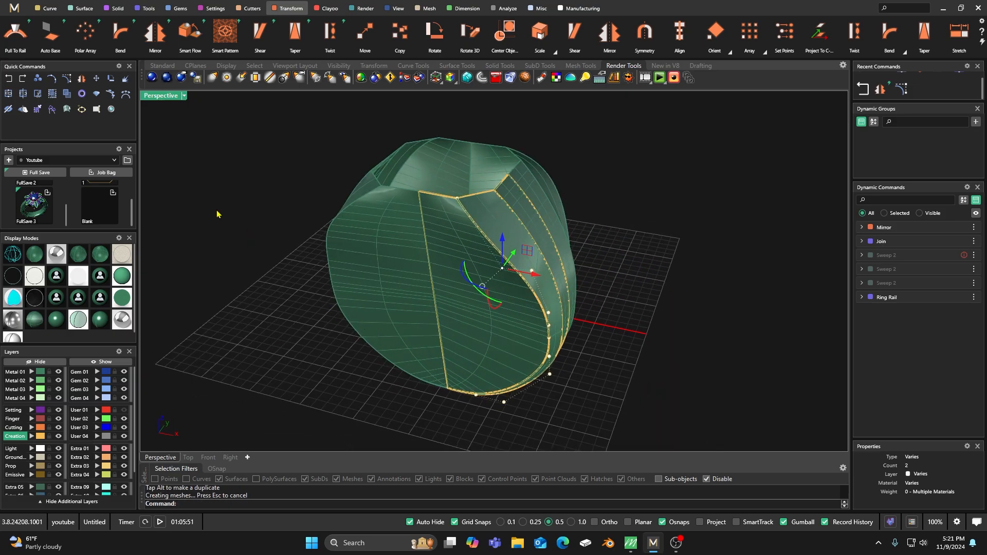
pyautogui.click(9, 79)
pyautogui.click(8, 79)
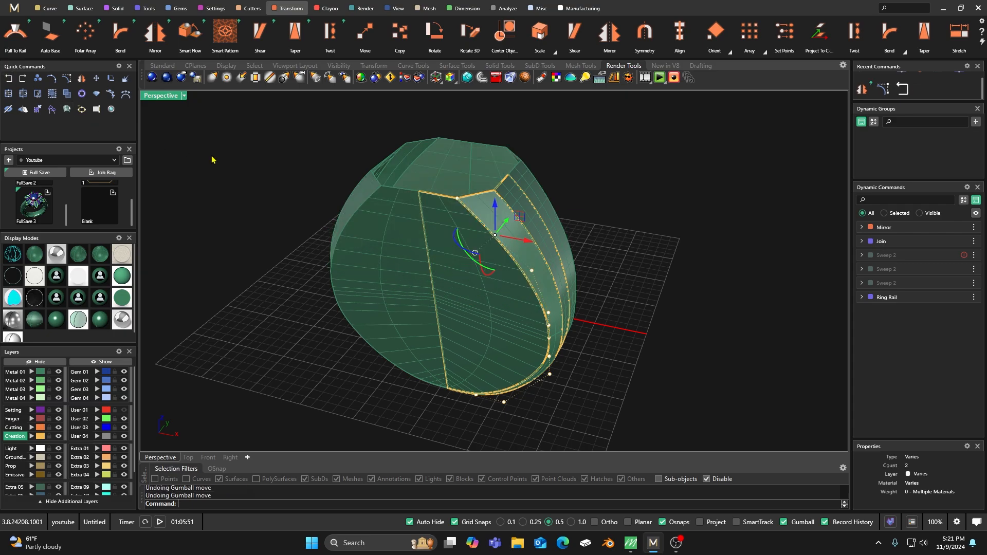
pyautogui.click(310, 169)
pyautogui.moveTo(313, 173); pyautogui.dragTo(323, 194, button='right')
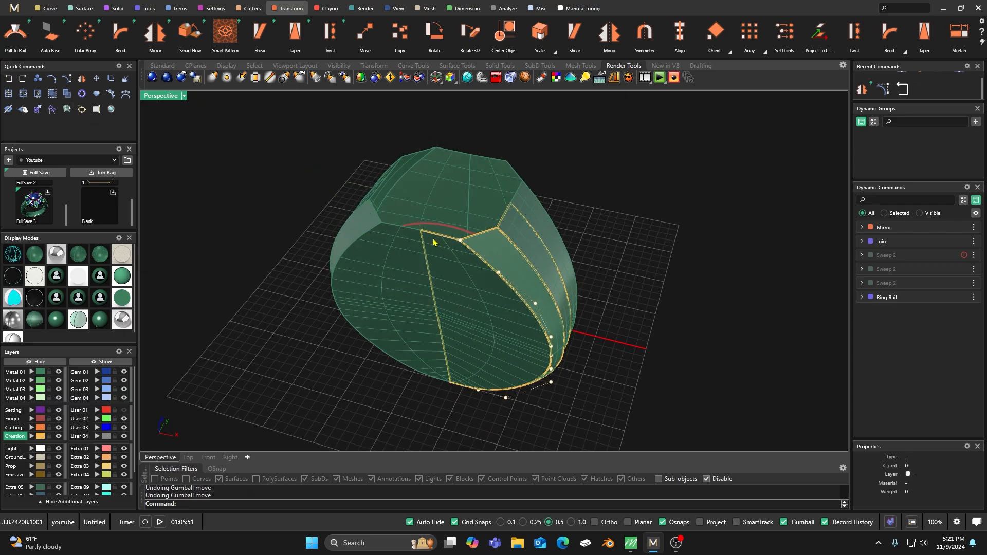
# Step: Move all curves on the Creation layer to the User 04 layer and hide that layer
pyautogui.moveTo(415, 265); pyautogui.dragTo(471, 339, button='right')
pyautogui.moveTo(302, 341); pyautogui.dragTo(344, 313, button='right')
pyautogui.moveTo(327, 309)
pyautogui.mouseDown(button='right')
pyautogui.moveTo(341, 275)
pyautogui.moveTo(316, 318)
pyautogui.mouseUp(button='right')
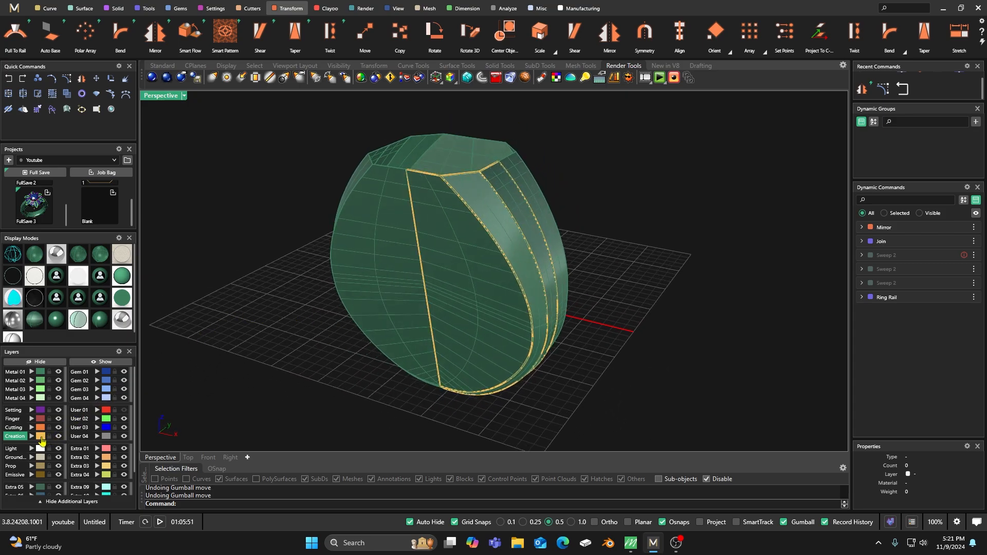
pyautogui.click(42, 440)
pyautogui.click(96, 437)
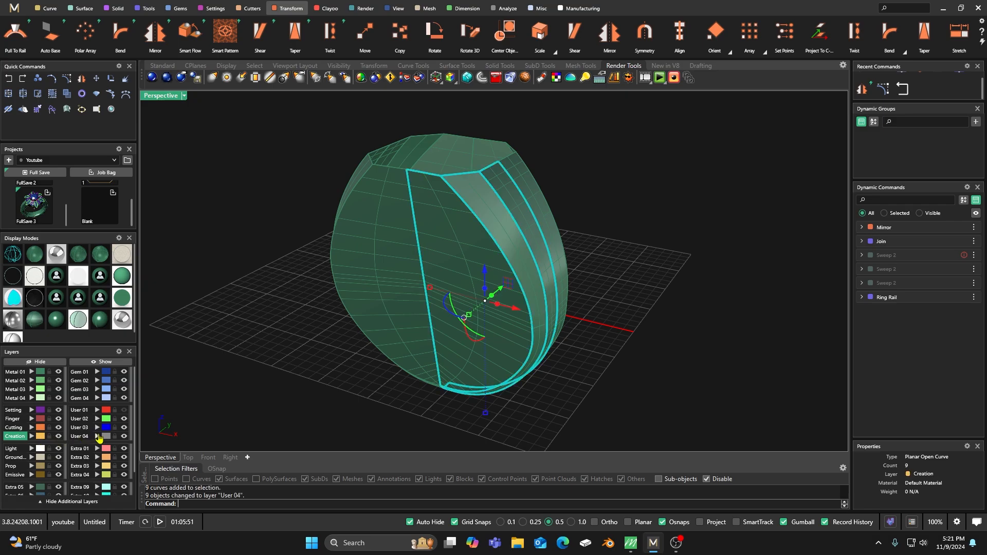
pyautogui.press('Escape')
pyautogui.moveTo(431, 298)
pyautogui.mouseDown(button='right')
pyautogui.moveTo(434, 310)
pyautogui.moveTo(445, 308)
pyautogui.mouseUp(button='right')
# Step: Select the original and mirrored polysurfaces to check their grouping, and ungroup the three mirrored polysurfaces
pyautogui.click(446, 307)
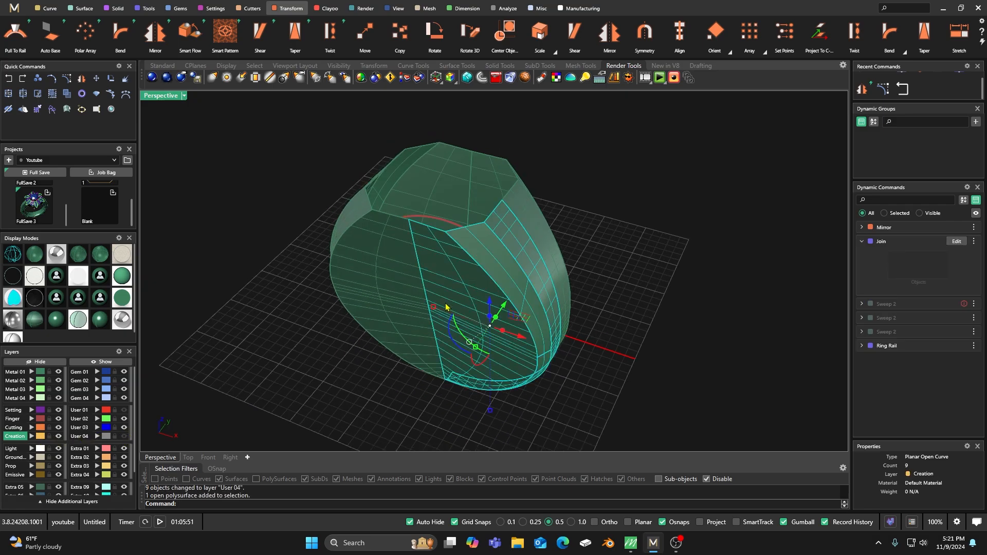
pyautogui.keyDown('shift'); pyautogui.click(387, 249); pyautogui.keyUp('shift')
pyautogui.click(310, 170)
pyautogui.click(379, 264)
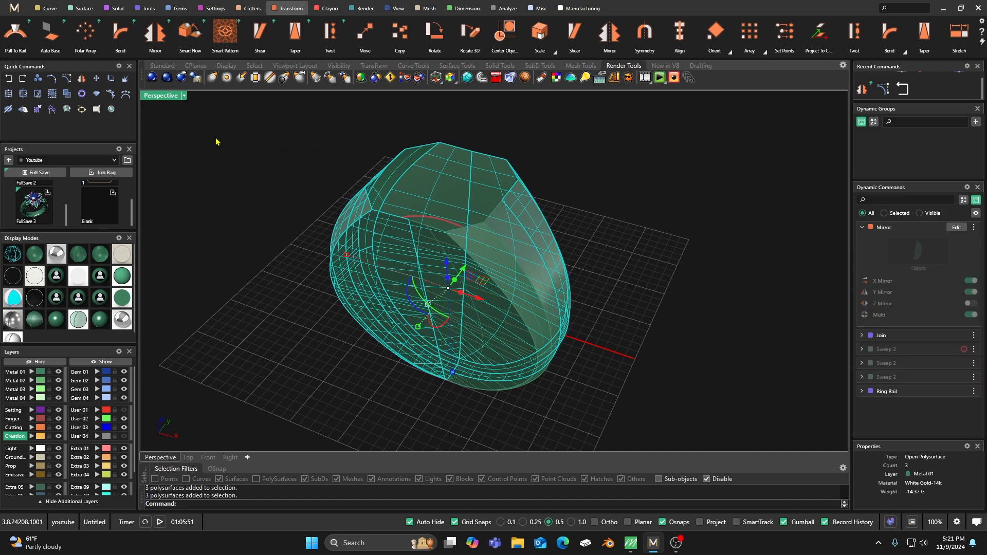
pyautogui.click(294, 160)
pyautogui.click(378, 253)
pyautogui.click(306, 149)
pyautogui.click(371, 246)
pyautogui.click(67, 94)
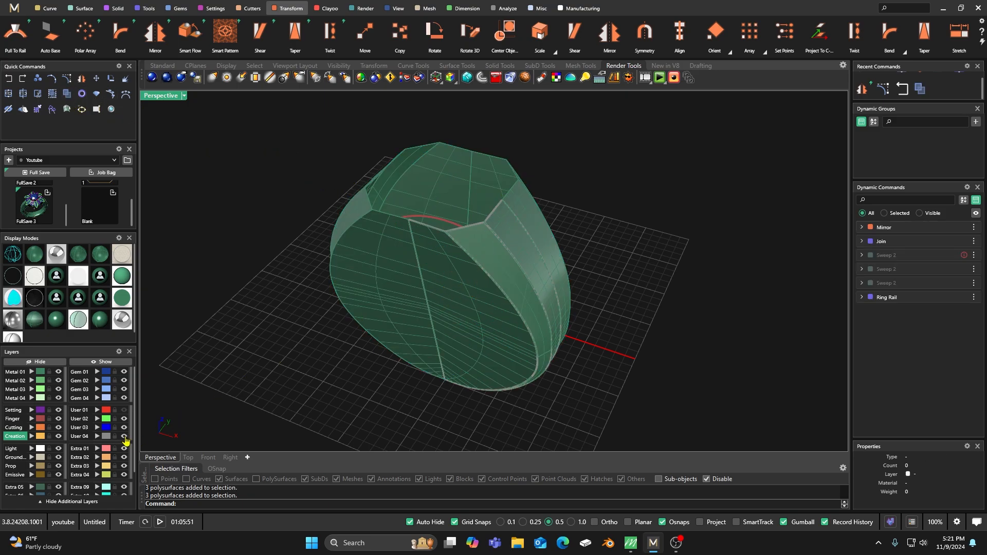
# Step: Show the User 04 curves, try pulling the side curve's second control point outward along Y, and undo the move
pyautogui.click(479, 272)
pyautogui.click(514, 299)
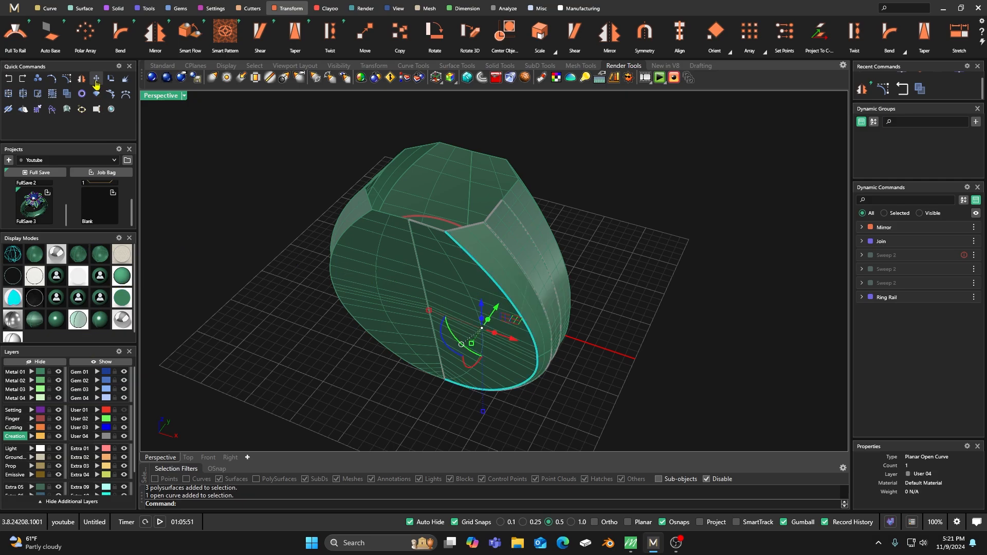
pyautogui.click(68, 79)
pyautogui.moveTo(278, 249); pyautogui.dragTo(311, 234, button='right')
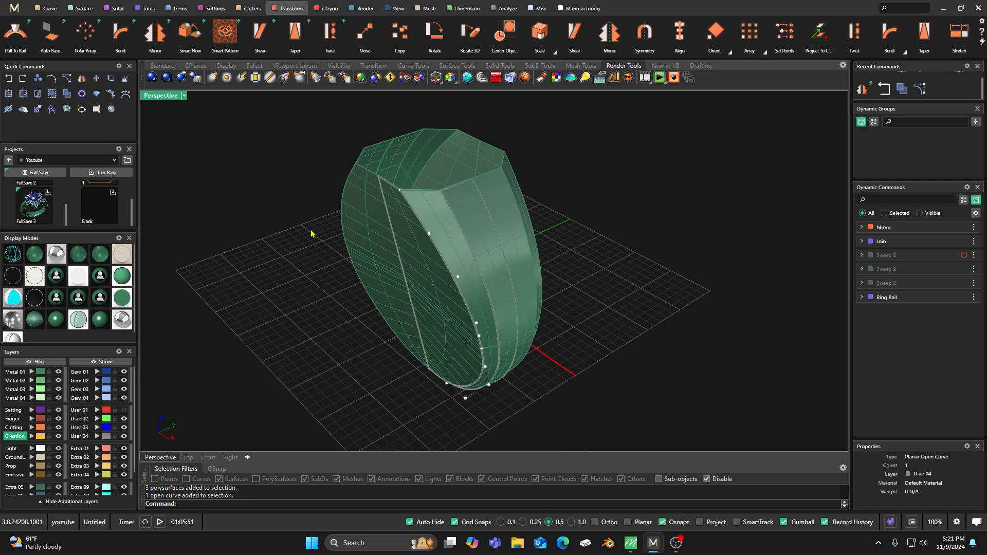
pyautogui.click(429, 234)
pyautogui.moveTo(456, 224); pyautogui.dragTo(428, 240)
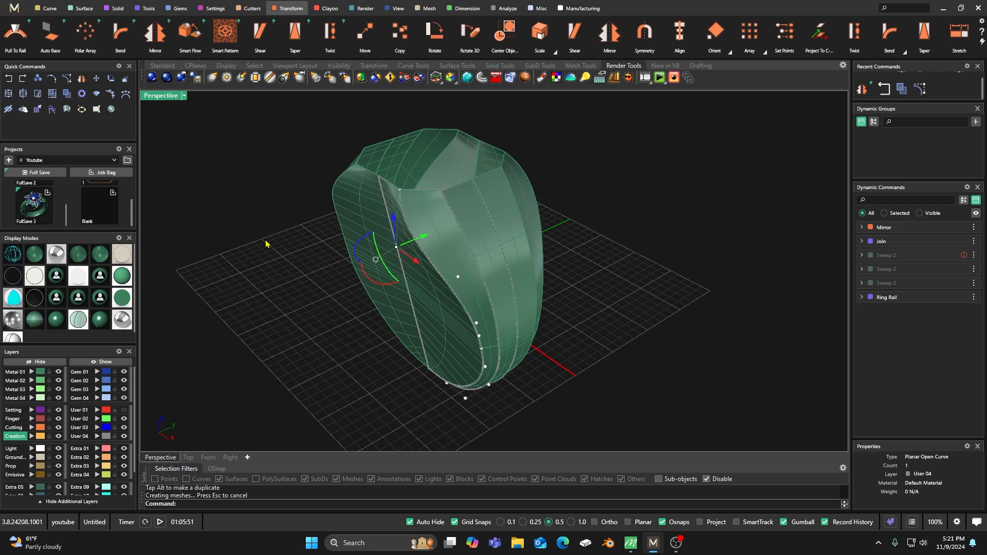
pyautogui.click(8, 79)
pyautogui.moveTo(281, 227); pyautogui.dragTo(317, 238, button='right')
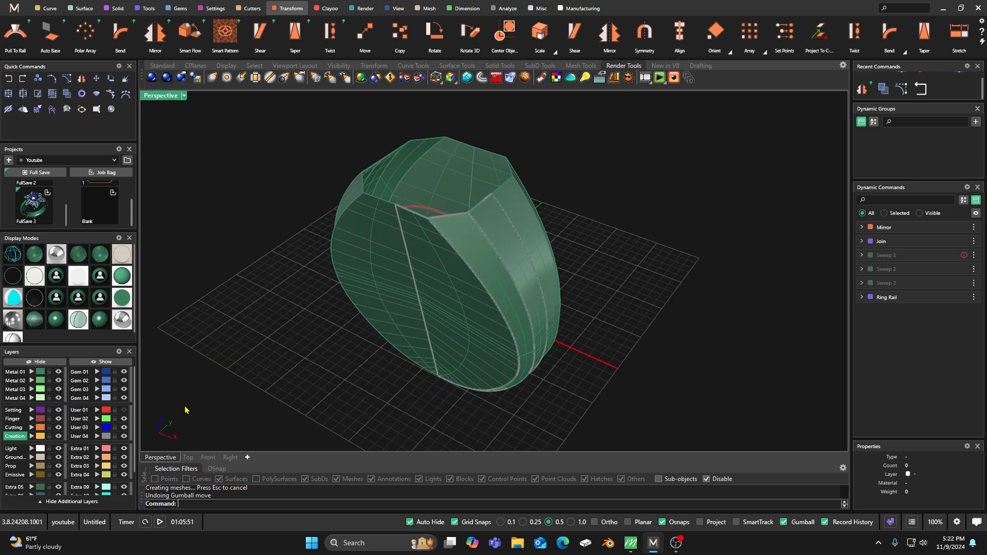
# Step: Hide the User 04 curves, join the four ring body polysurfaces into one with Join, and select the result to check it
pyautogui.moveTo(342, 286); pyautogui.dragTo(409, 263, button='right')
pyautogui.click(409, 263)
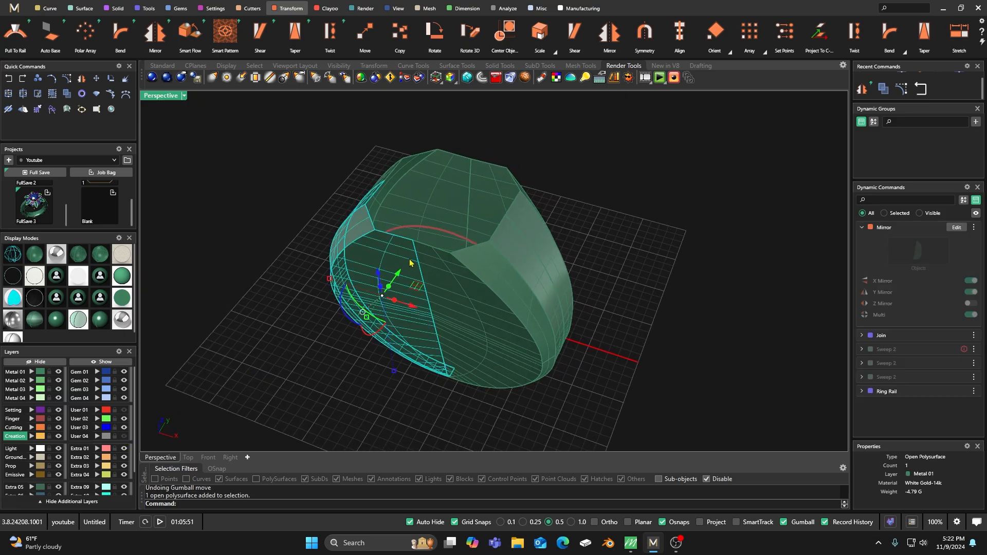
pyautogui.keyDown('shift'); pyautogui.click(455, 291); pyautogui.keyUp('shift')
pyautogui.keyDown('shift'); pyautogui.click(534, 213); pyautogui.keyUp('shift')
pyautogui.keyDown('shift'); pyautogui.click(462, 182); pyautogui.keyUp('shift')
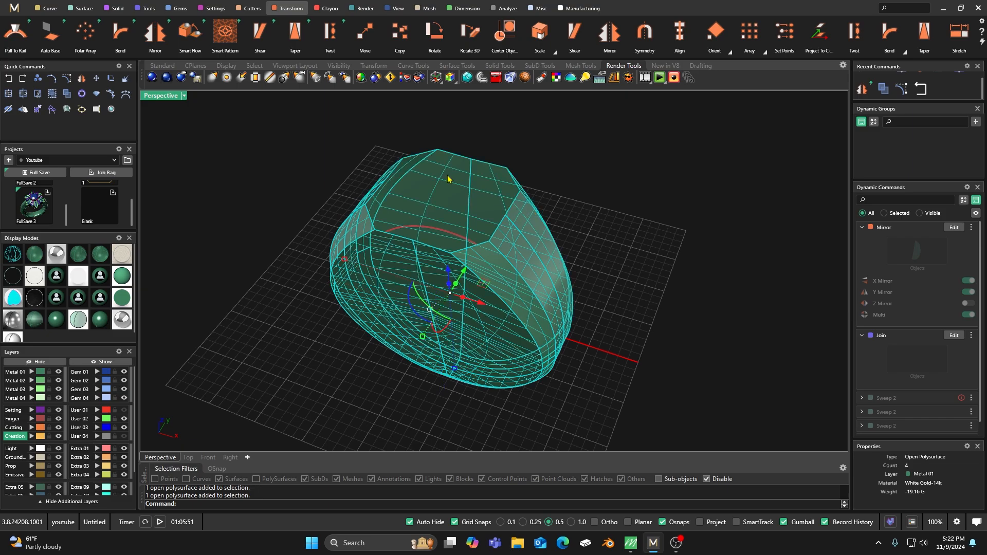
pyautogui.click(153, 11)
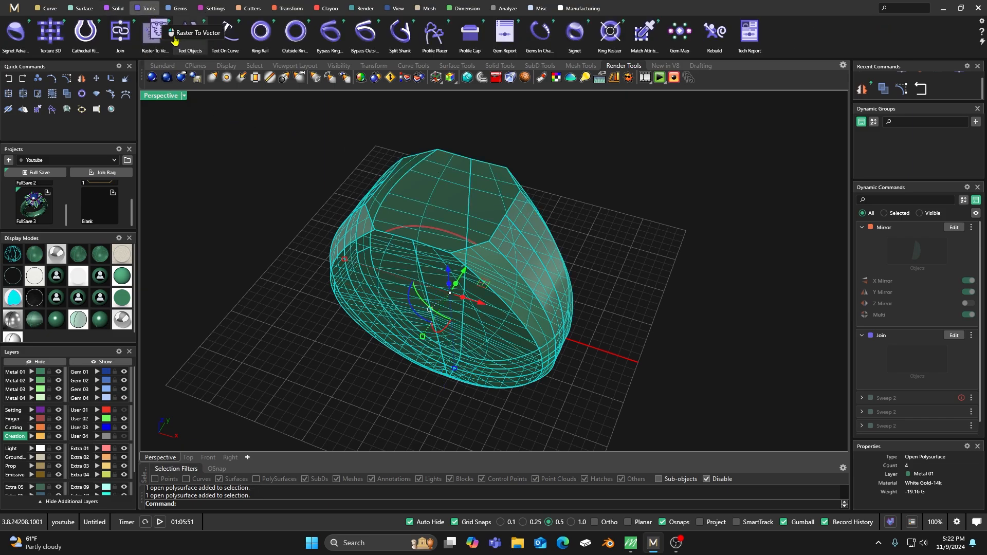
pyautogui.click(121, 37)
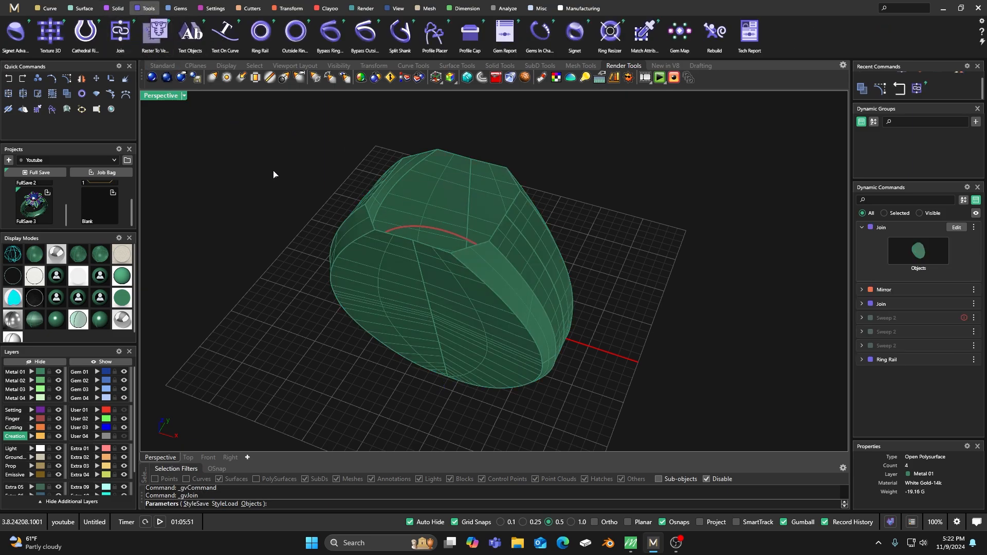
pyautogui.click(481, 294)
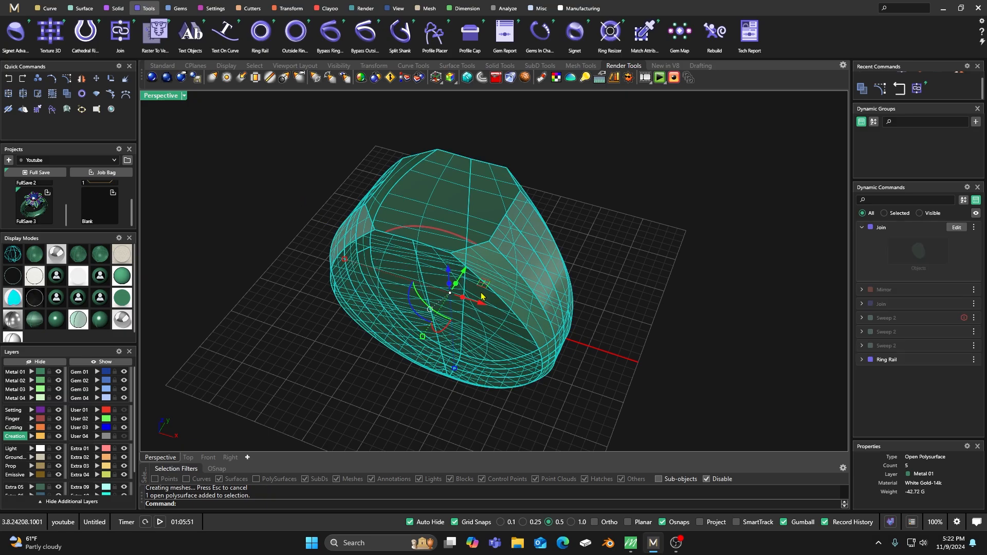
pyautogui.click(317, 181)
pyautogui.moveTo(359, 306); pyautogui.dragTo(389, 272, button='right')
pyautogui.click(389, 275)
pyautogui.click(278, 235)
pyautogui.moveTo(278, 236); pyautogui.dragTo(250, 307, button='right')
# Step: Try shifting the side curve's second control point along Y to test the joined ring body, undo the move and hide the User 04 layer again
pyautogui.click(122, 436)
pyautogui.click(488, 248)
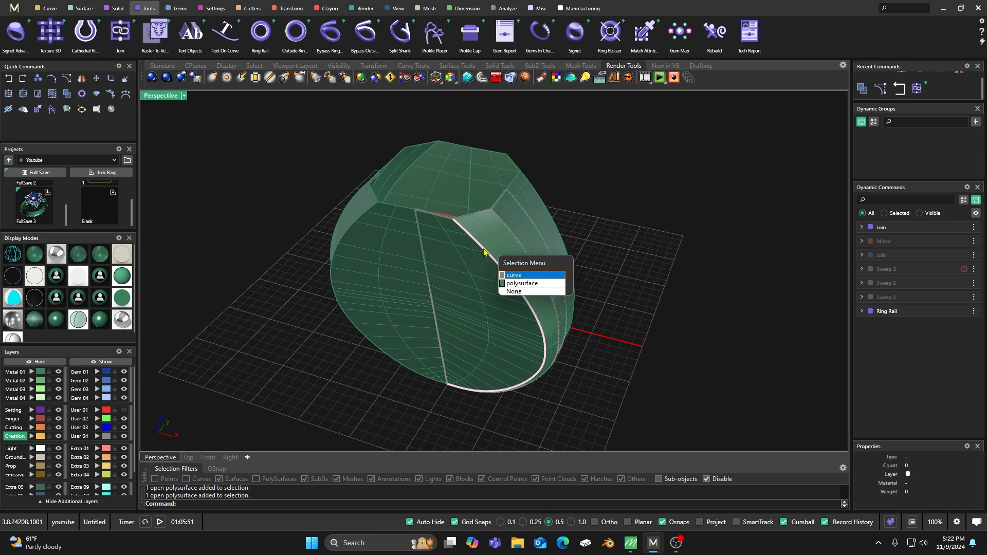
pyautogui.click(514, 276)
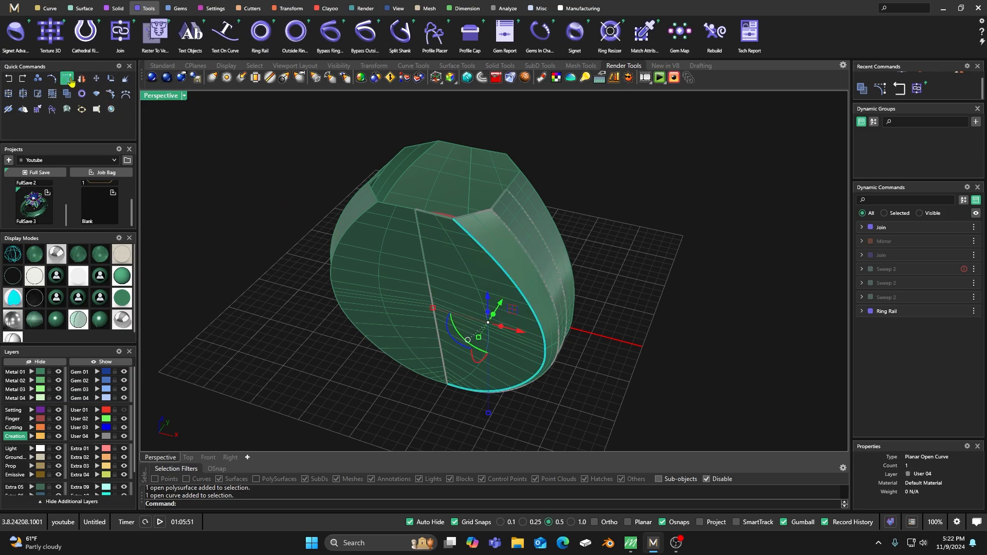
pyautogui.click(491, 256)
pyautogui.moveTo(492, 255); pyautogui.dragTo(476, 242, button='right')
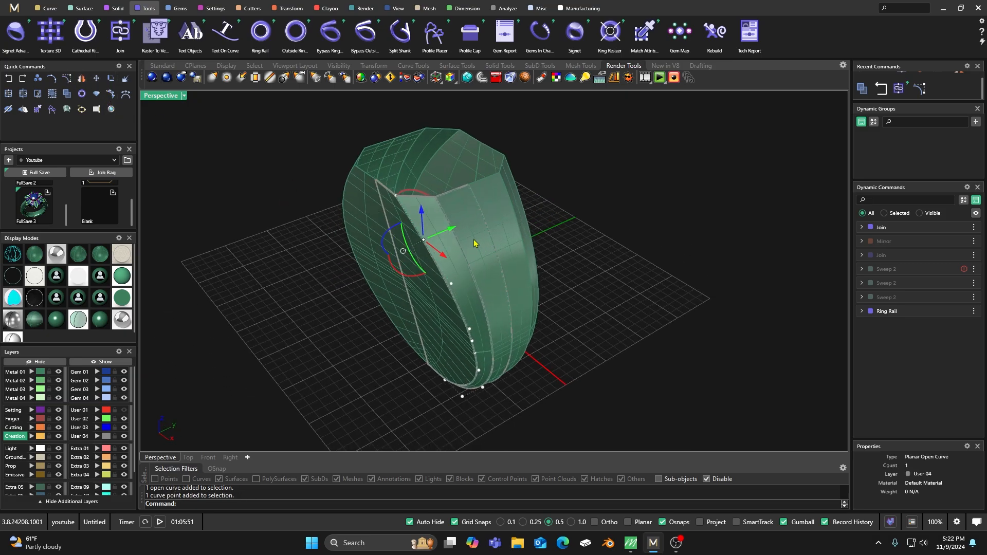
pyautogui.moveTo(454, 232); pyautogui.dragTo(442, 244)
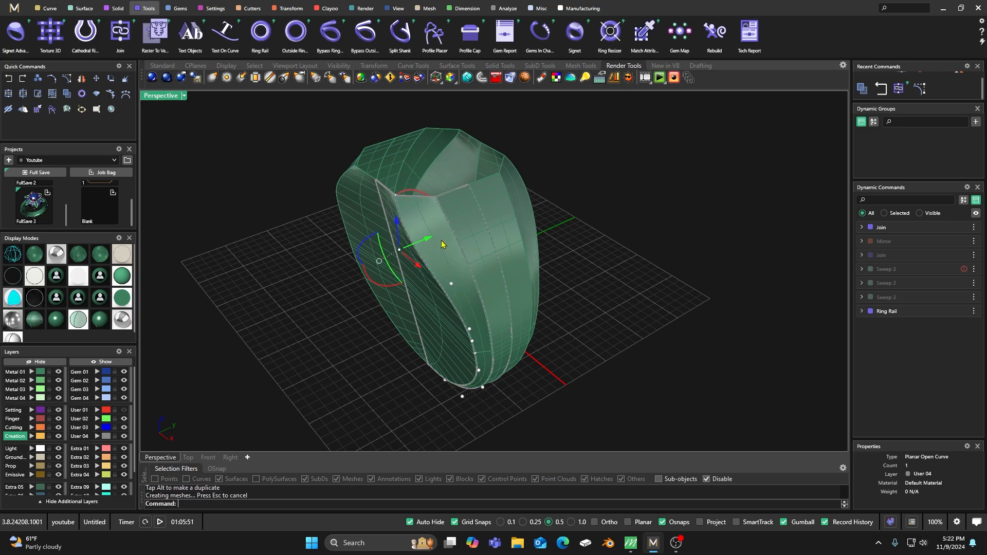
pyautogui.hotkey('ctrl', 'z')
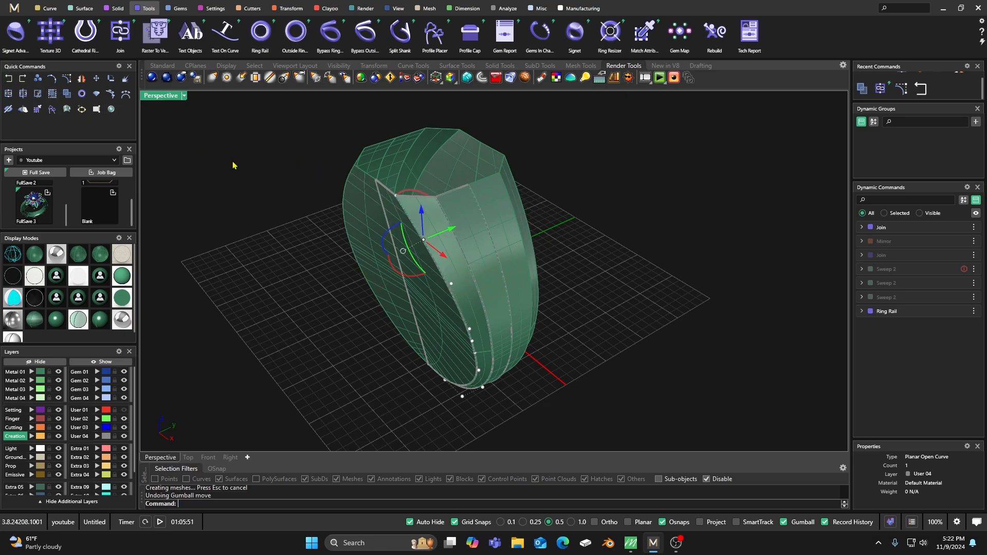
pyautogui.click(271, 179)
pyautogui.moveTo(278, 282); pyautogui.dragTo(303, 297, button='right')
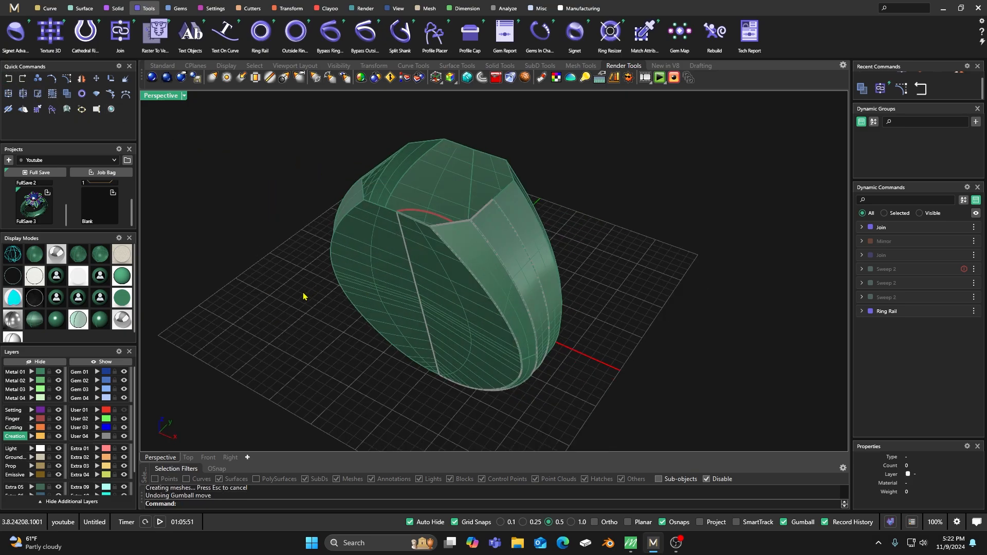
pyautogui.moveTo(182, 411); pyautogui.dragTo(388, 347, button='right')
# Step: Run Show Edges on the joined ring body to examine its naked edges, and close the edge analysis
pyautogui.moveTo(432, 265); pyautogui.dragTo(448, 284, button='right')
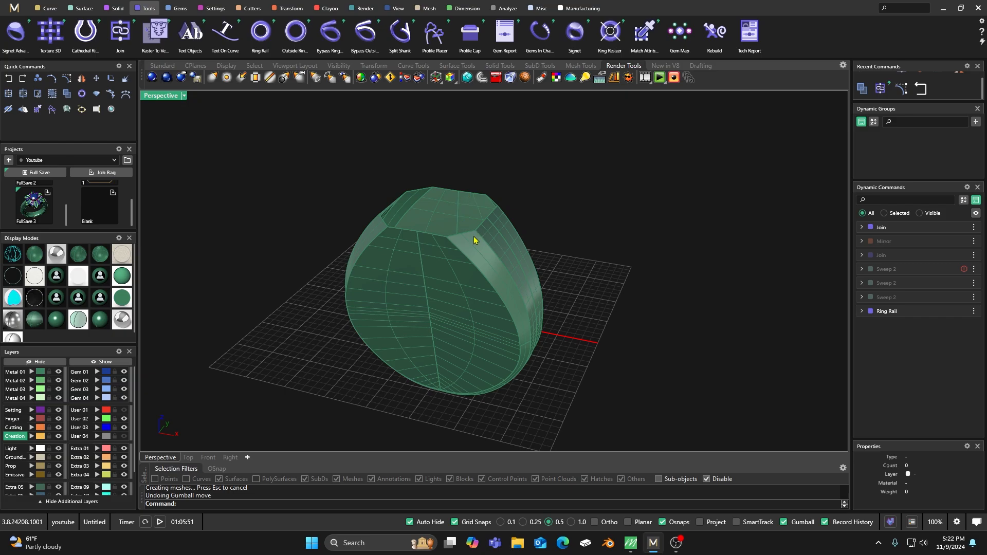
pyautogui.moveTo(480, 248); pyautogui.dragTo(453, 239, button='right')
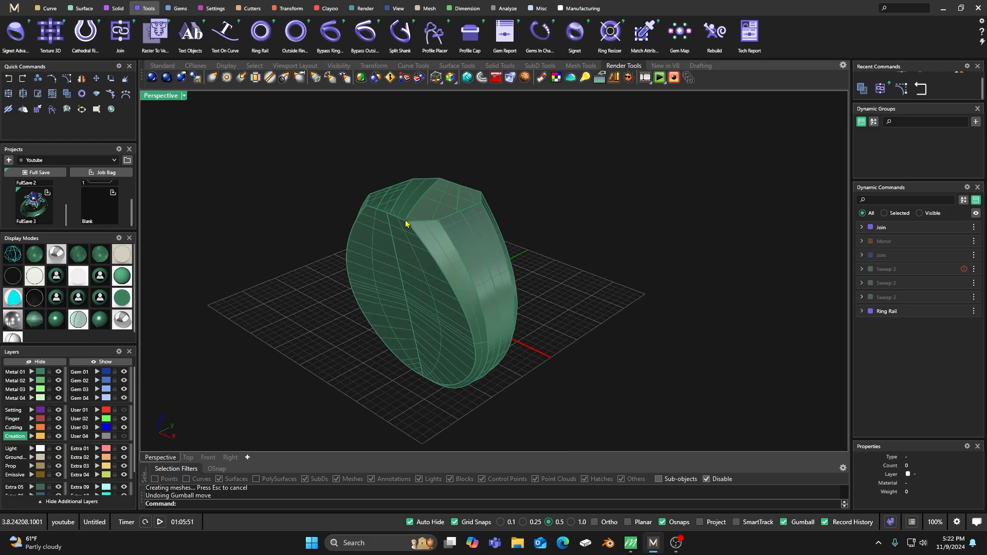
pyautogui.click(417, 278)
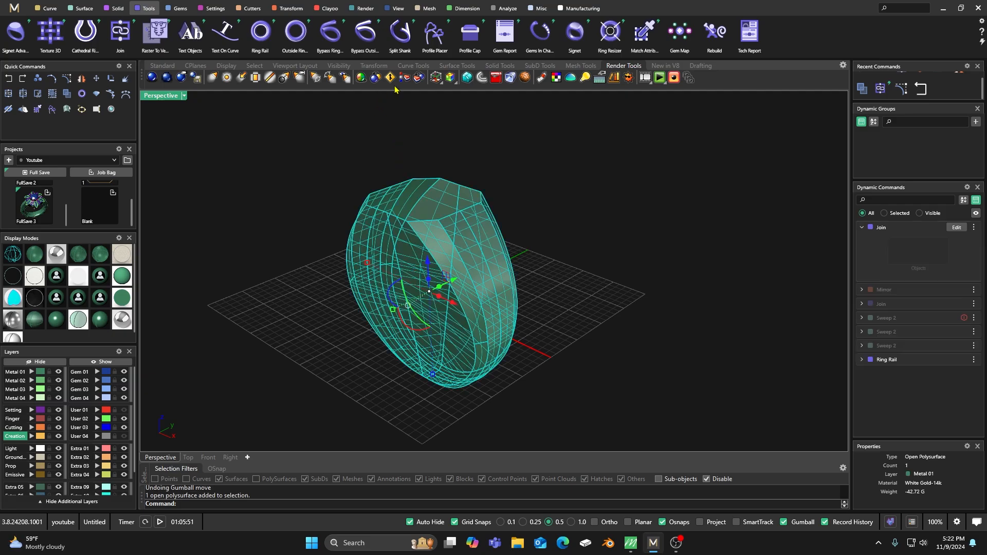
pyautogui.click(507, 9)
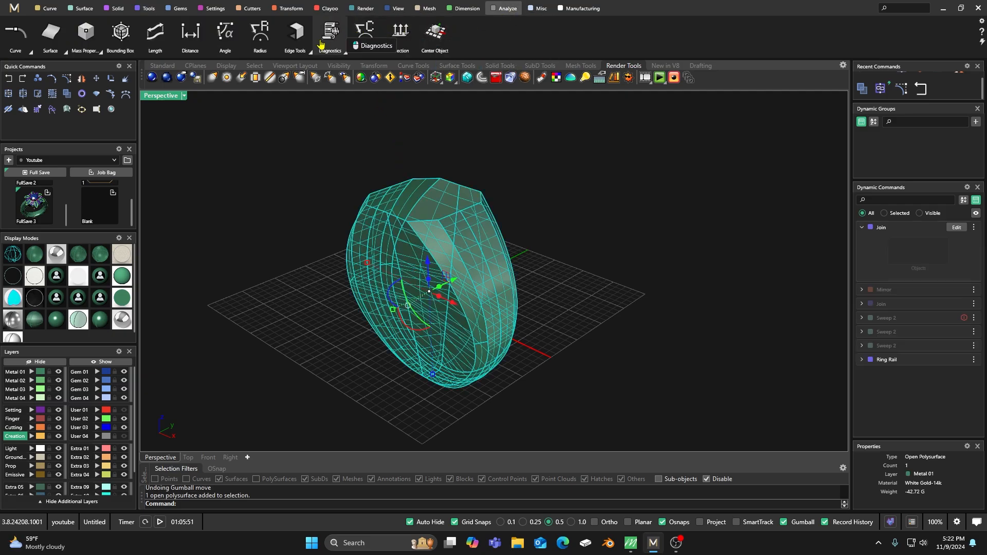
pyautogui.click(311, 52)
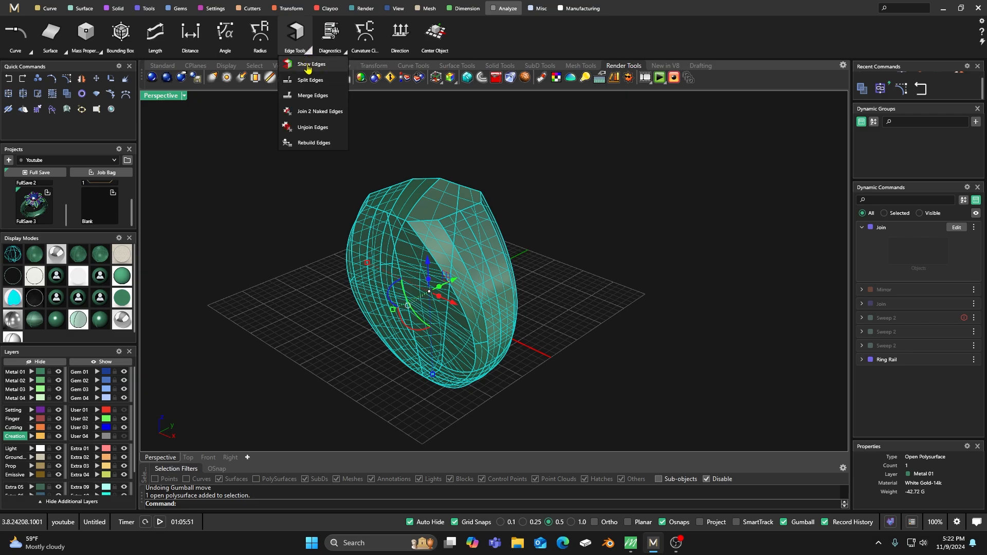
pyautogui.click(308, 65)
pyautogui.moveTo(353, 278); pyautogui.dragTo(439, 202, button='right')
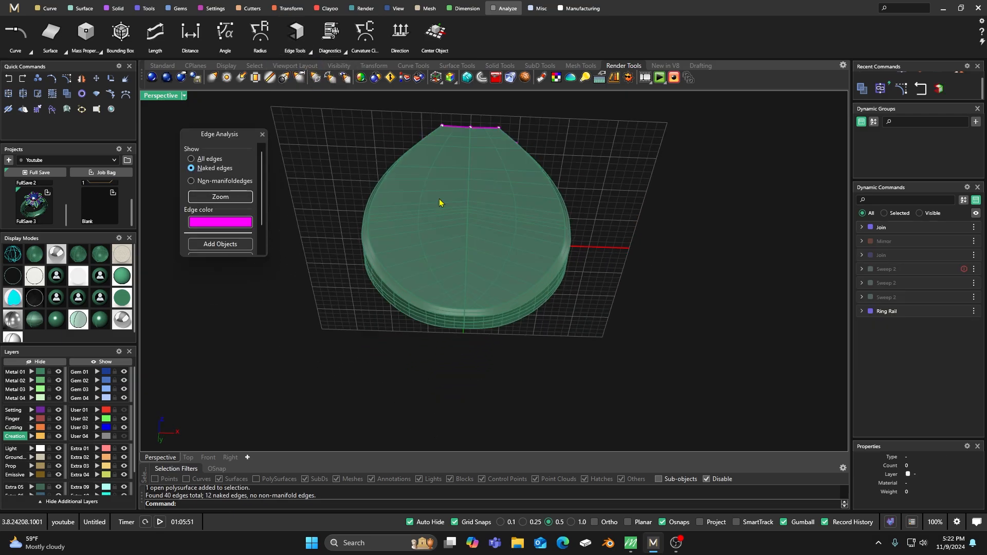
pyautogui.moveTo(459, 355); pyautogui.dragTo(441, 304, button='right')
pyautogui.scroll(2, 437, 322)
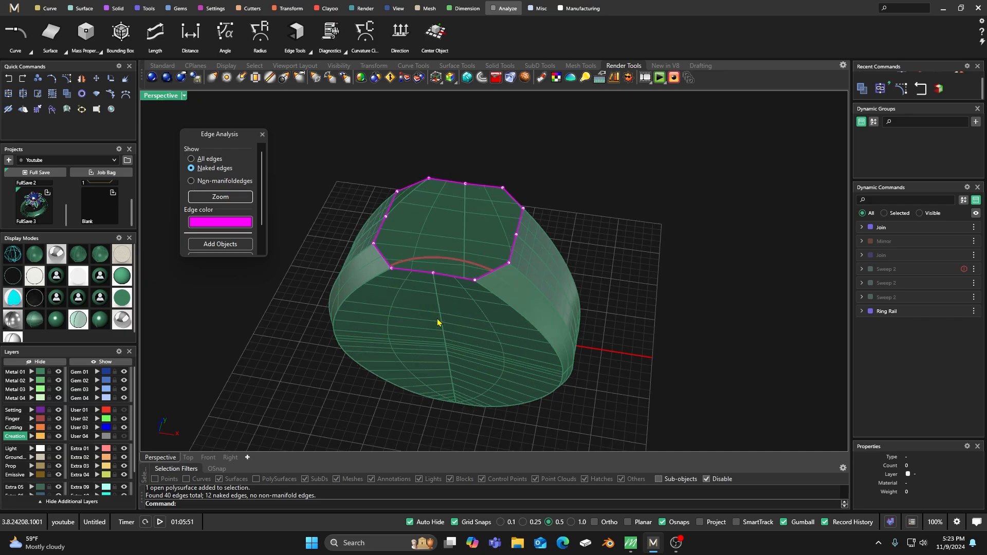
pyautogui.click(262, 134)
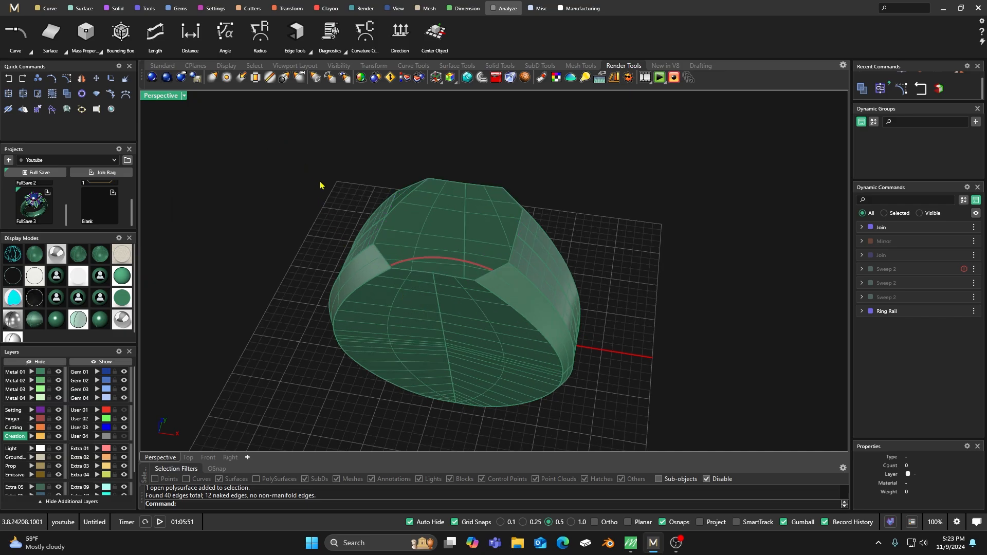
# Step: Try to close the ring body's open top with the Cap command and inspect the top rim
pyautogui.moveTo(342, 229); pyautogui.dragTo(352, 189, button='right')
pyautogui.click(393, 260)
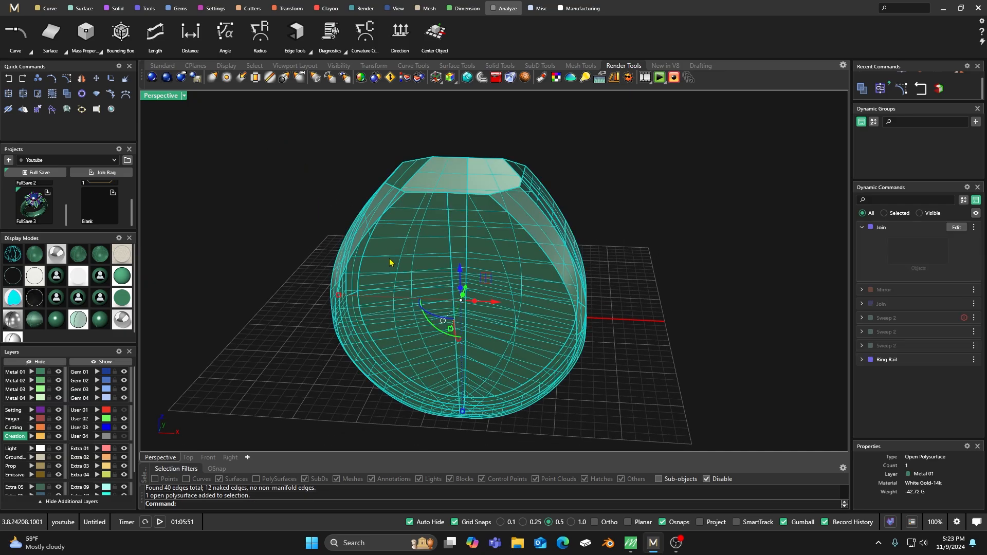
pyautogui.click(84, 9)
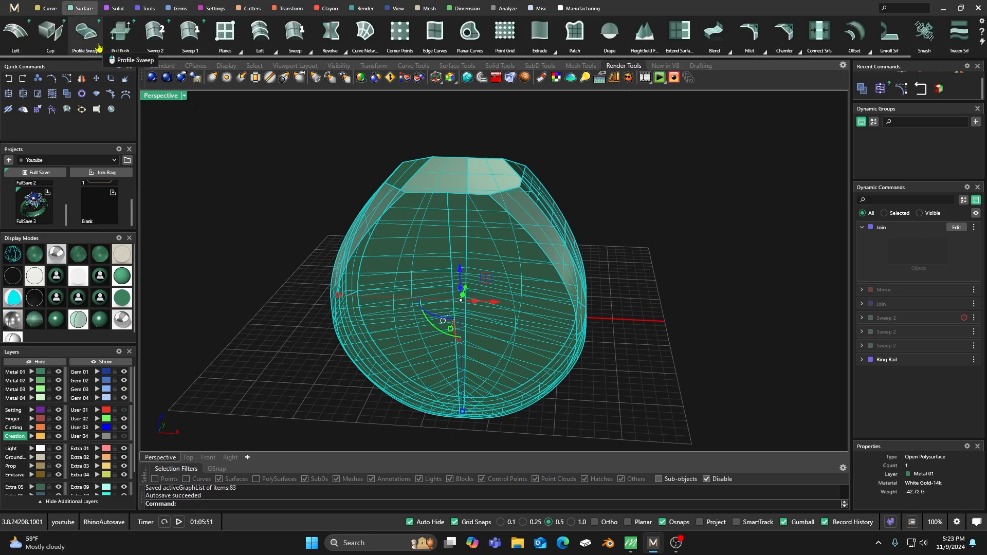
pyautogui.click(58, 39)
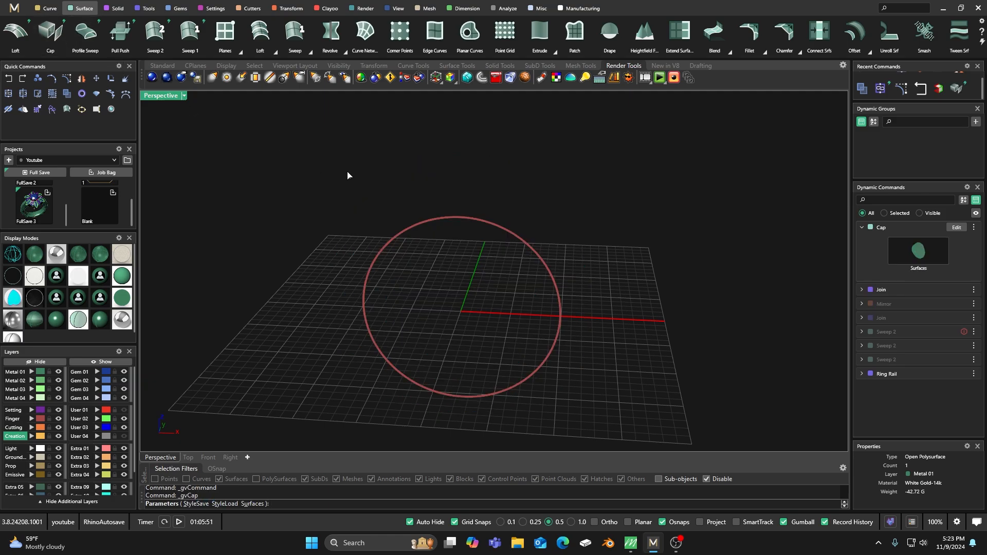
pyautogui.press('Return')
pyautogui.moveTo(525, 193); pyautogui.dragTo(464, 194, button='right')
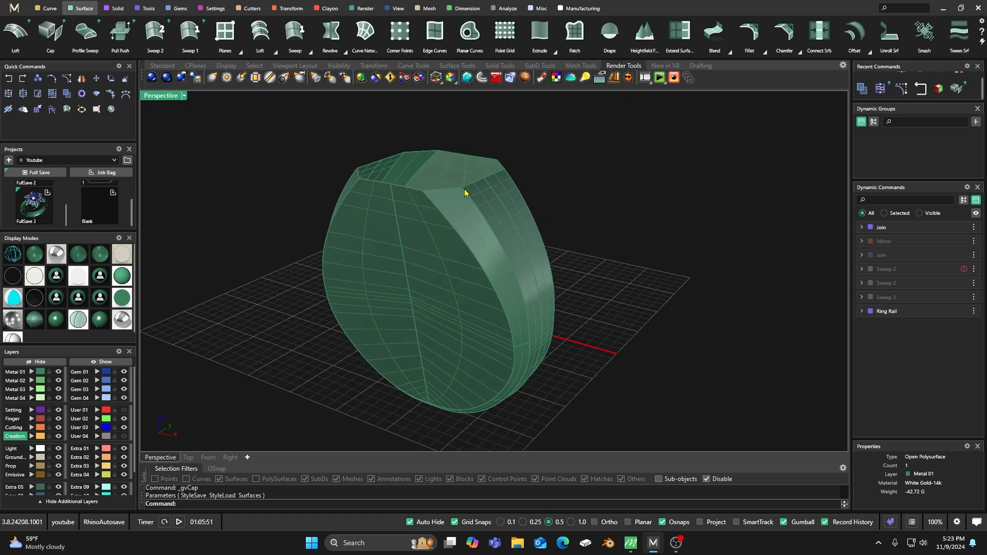
pyautogui.scroll(4, 464, 194)
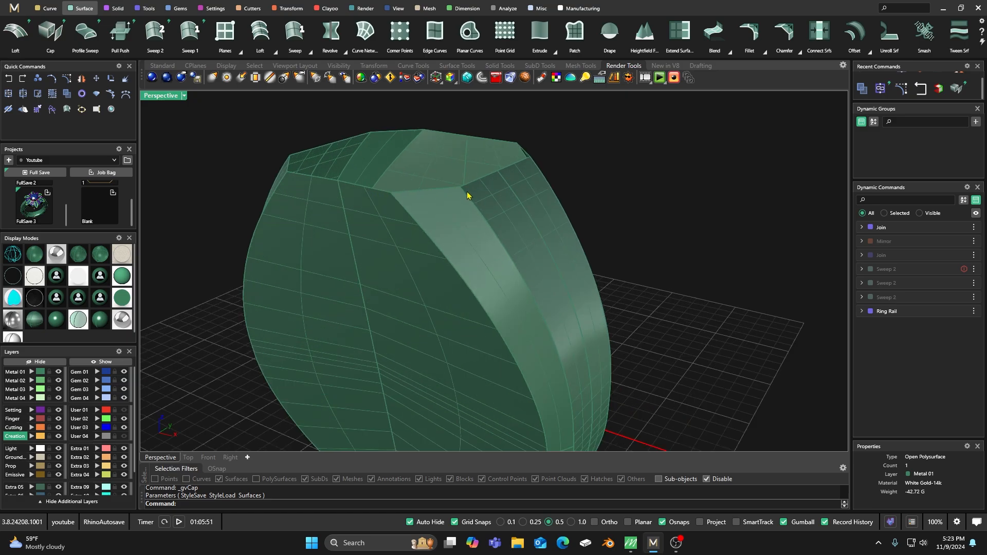
pyautogui.scroll(-4, 467, 219)
pyautogui.moveTo(467, 219); pyautogui.dragTo(499, 208, button='right')
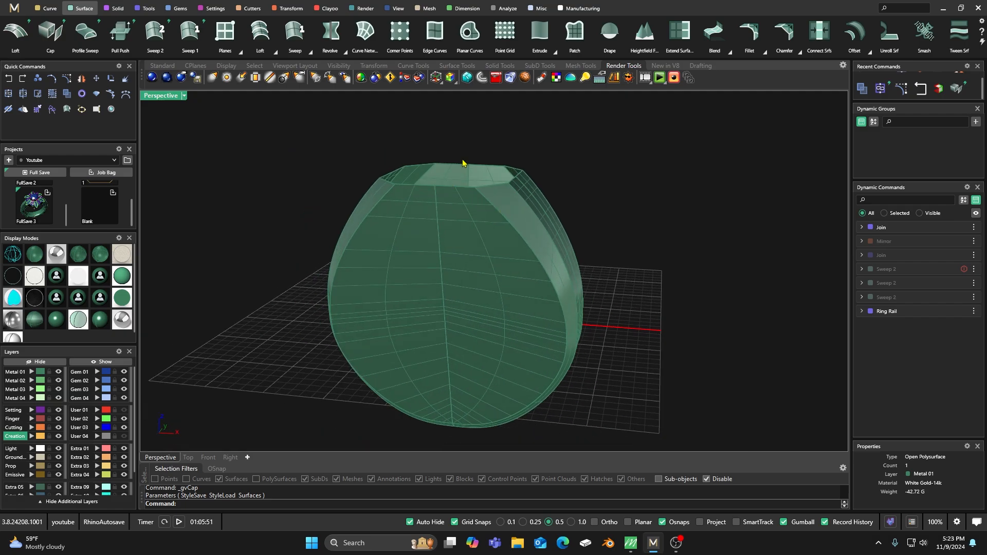
# Step: Duplicate the edges around the ring body's top opening, join them into one curve and select it to check whether it is closed
pyautogui.click(96, 109)
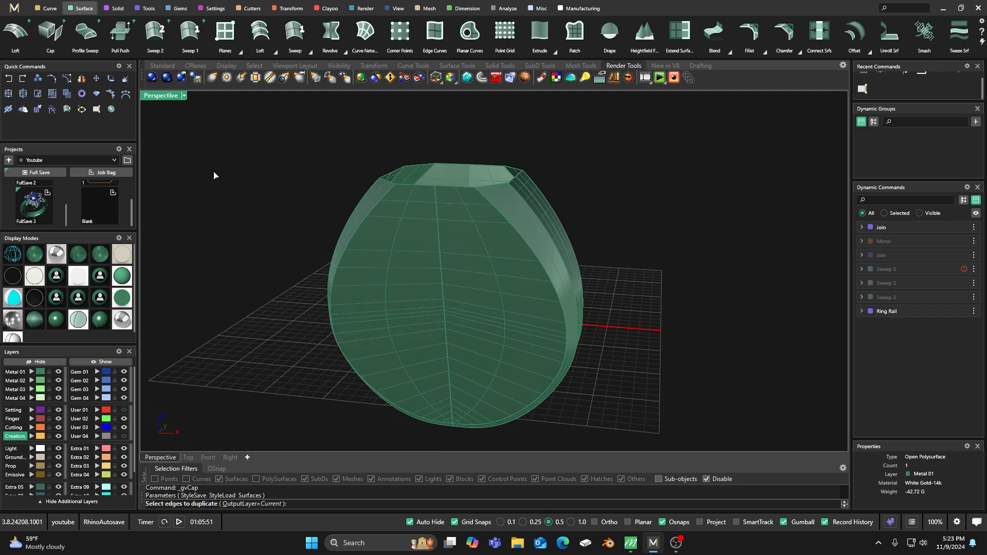
pyautogui.moveTo(360, 152); pyautogui.dragTo(540, 203)
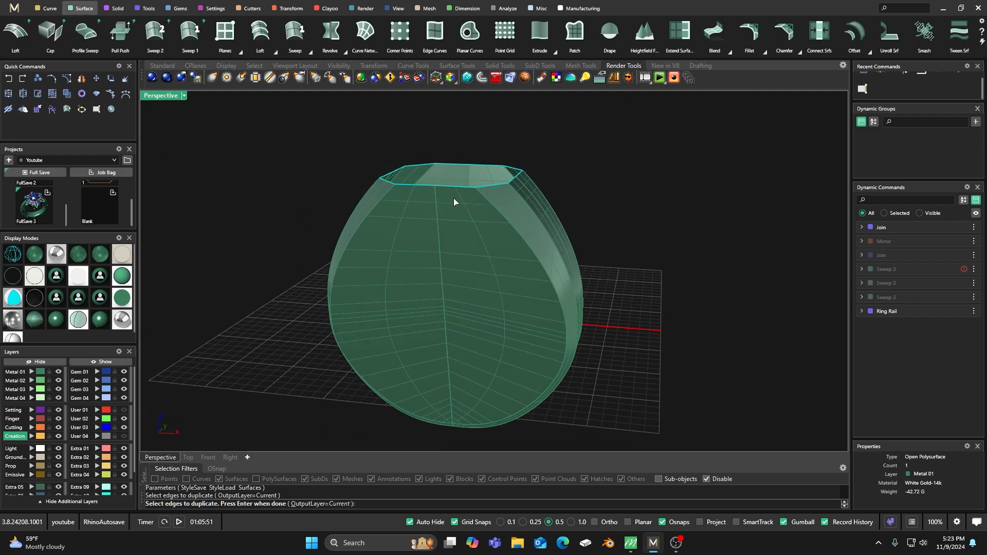
pyautogui.press('Return')
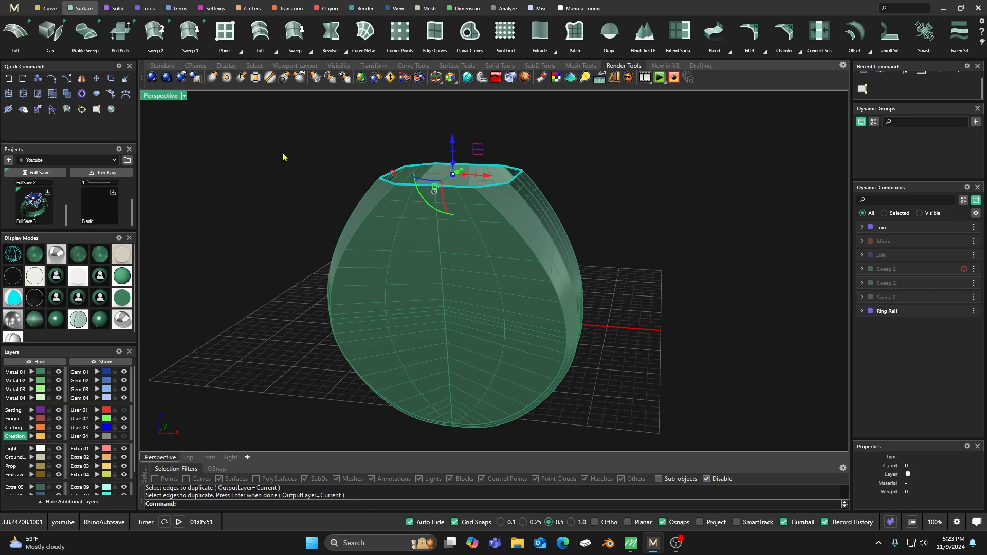
pyautogui.click(9, 96)
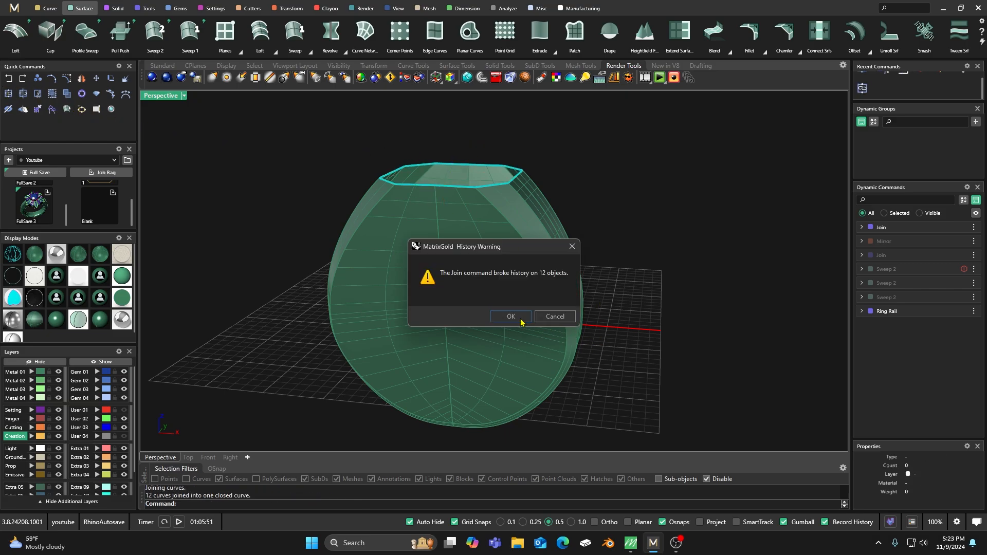
pyautogui.click(572, 247)
pyautogui.click(534, 180)
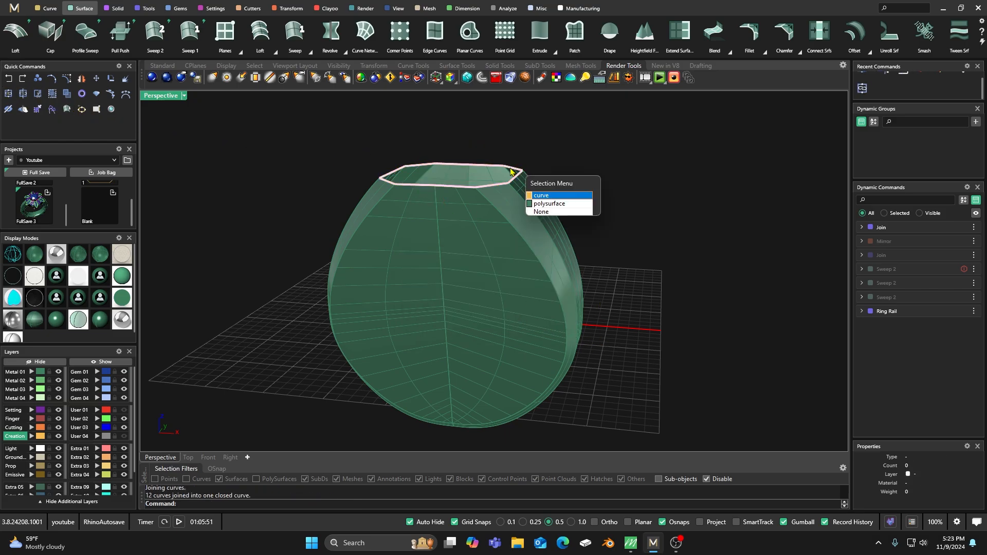
pyautogui.click(551, 200)
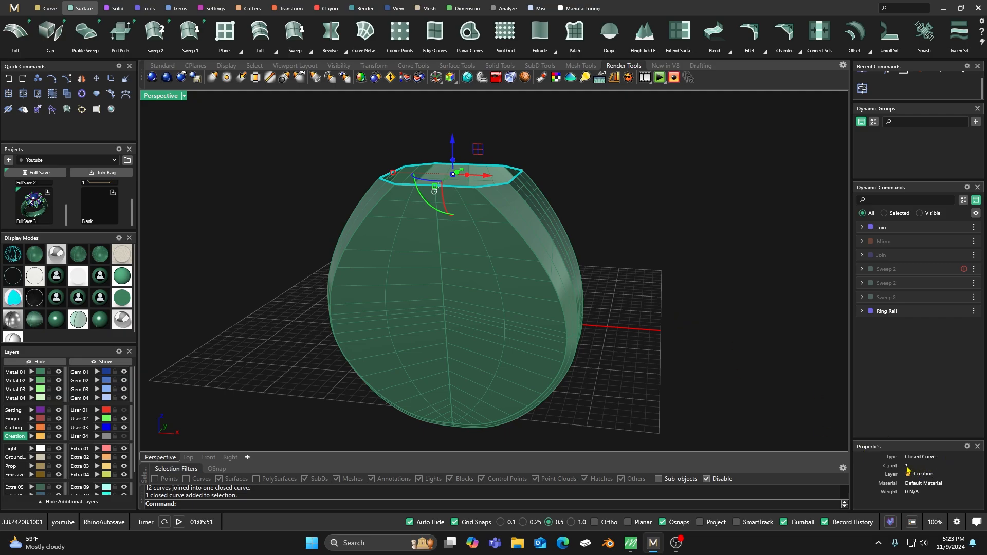
# Step: Delete the joined rim curve around the ring body's top opening
pyautogui.click(286, 128)
pyautogui.moveTo(357, 144); pyautogui.dragTo(527, 205)
pyautogui.press('Delete')
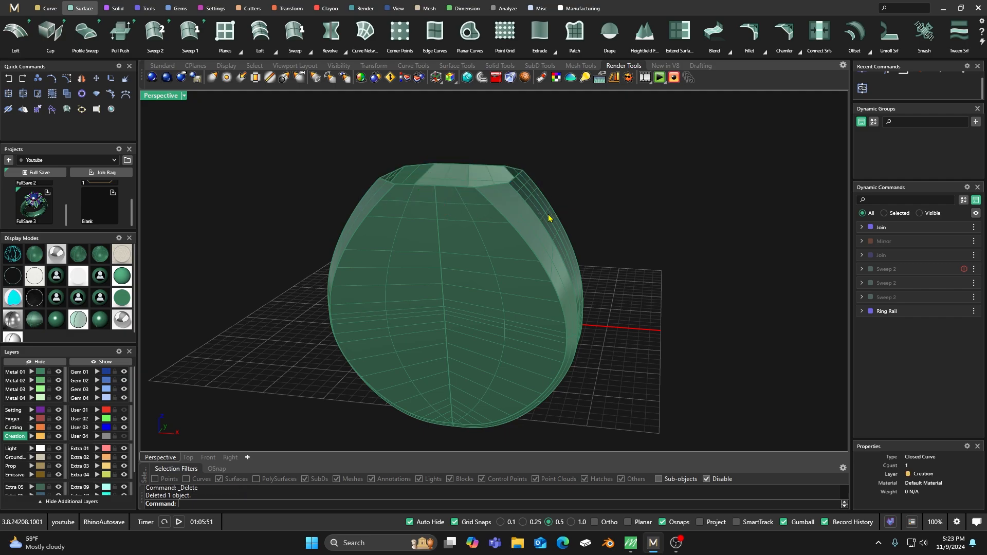
# Step: Show the User 04 layer and move its nine curves to the Creation layer
pyautogui.click(124, 436)
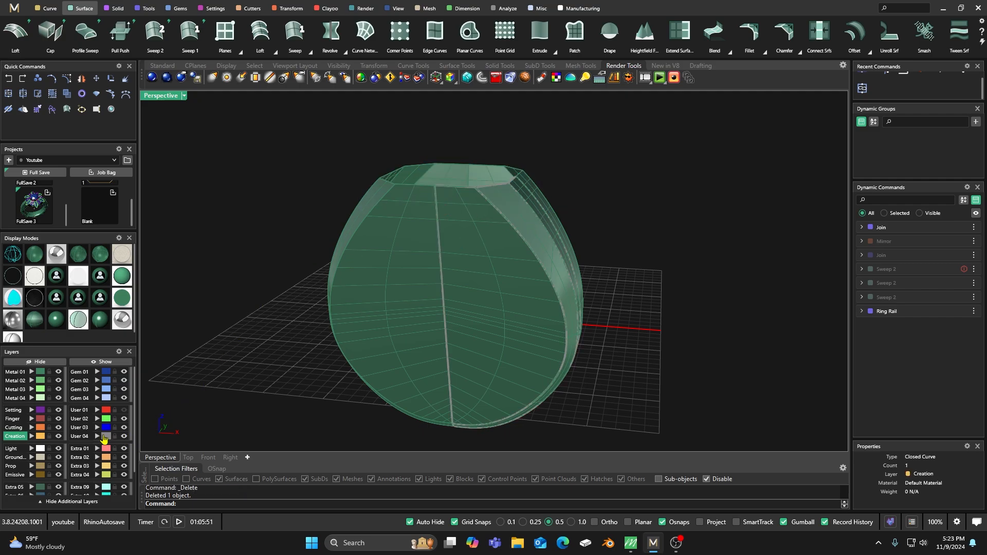
pyautogui.click(106, 436)
pyautogui.click(32, 436)
pyautogui.press('Escape')
pyautogui.moveTo(283, 220); pyautogui.dragTo(307, 243, button='right')
pyautogui.scroll(2, 456, 251)
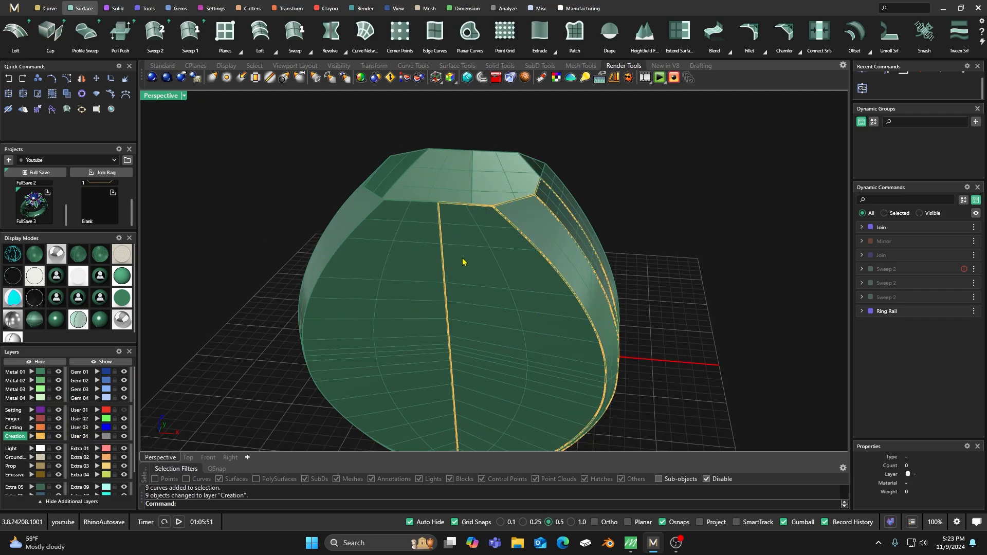
pyautogui.moveTo(465, 263); pyautogui.dragTo(472, 256, button='right')
# Step: Turn on the control points of the nine Creation curves and enlarge the Front view around the top rim
pyautogui.click(40, 437)
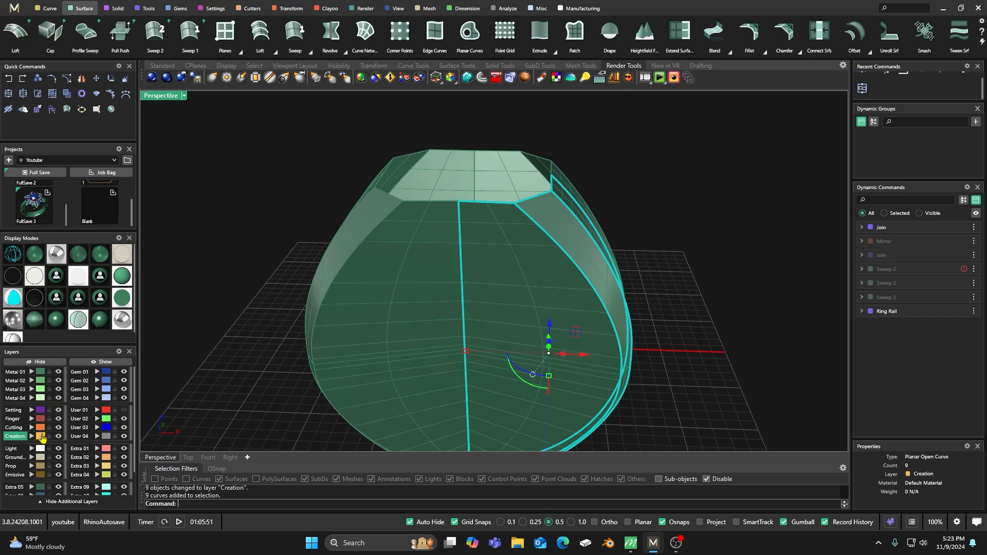
pyautogui.click(96, 78)
pyautogui.doubleClick(159, 102)
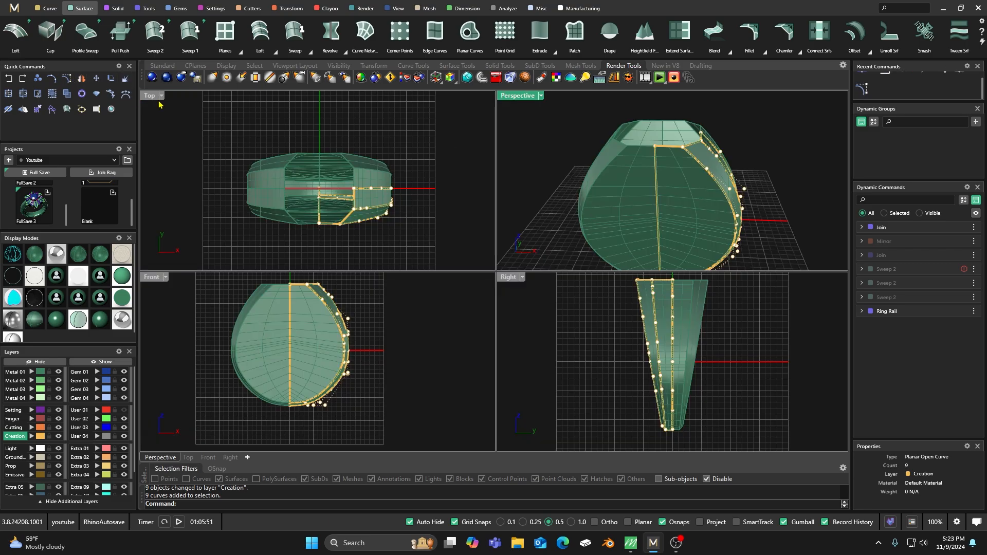
pyautogui.click(289, 359)
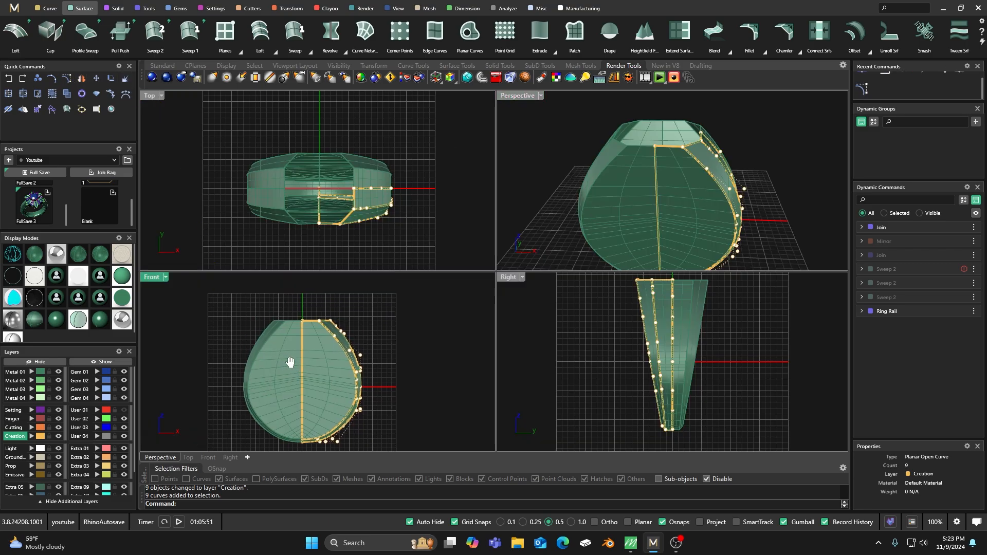
pyautogui.doubleClick(153, 280)
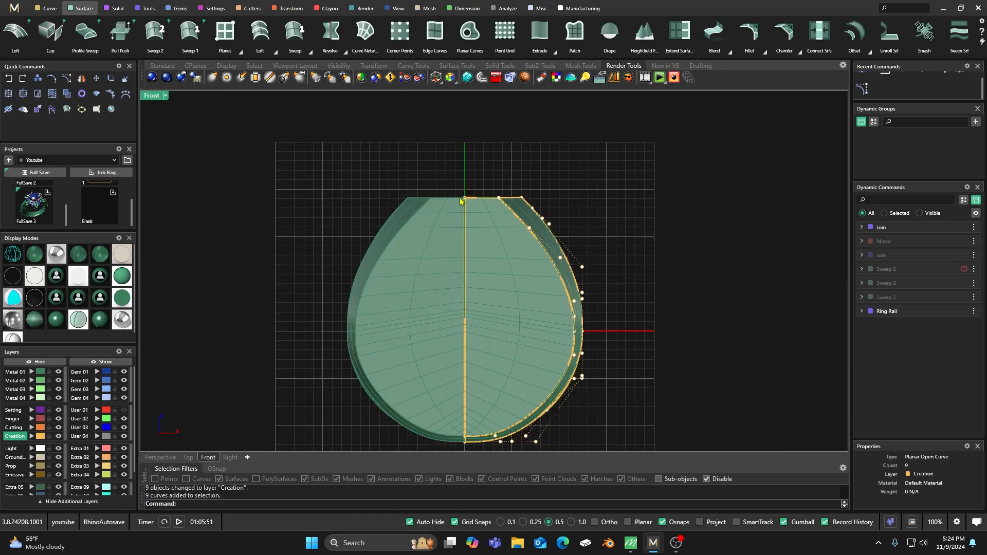
pyautogui.scroll(2, 479, 194)
pyautogui.scroll(1, 481, 193)
# Step: Align the top rim curves and control points with Align ToPlane, using a horizontal plane just above the rim with object and grid snaps off
pyautogui.moveTo(437, 180); pyautogui.dragTo(560, 212)
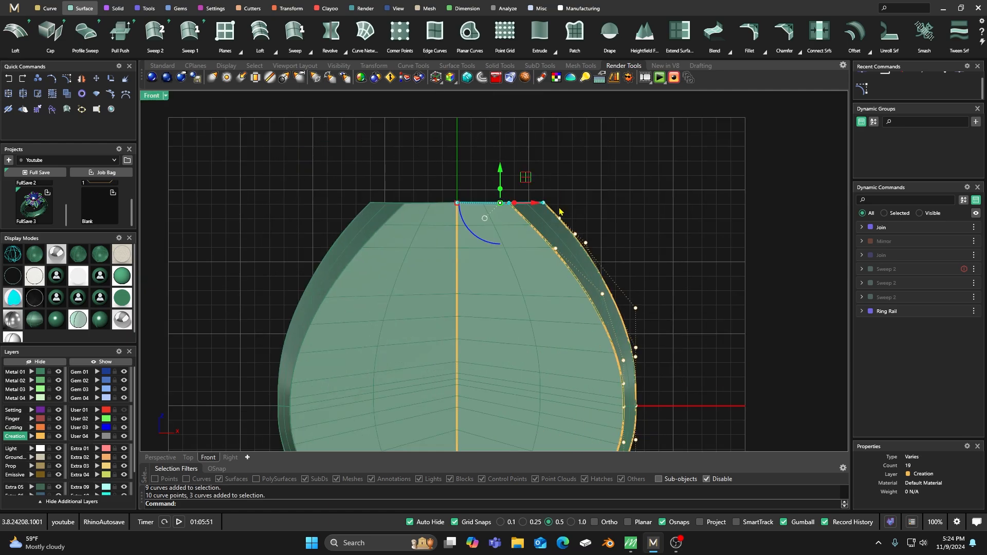
pyautogui.click(292, 10)
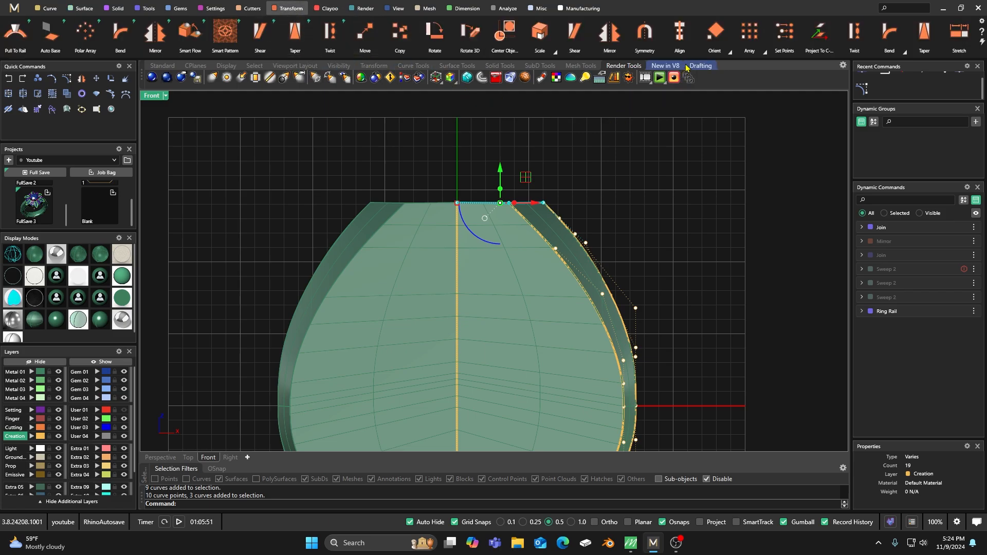
pyautogui.click(680, 35)
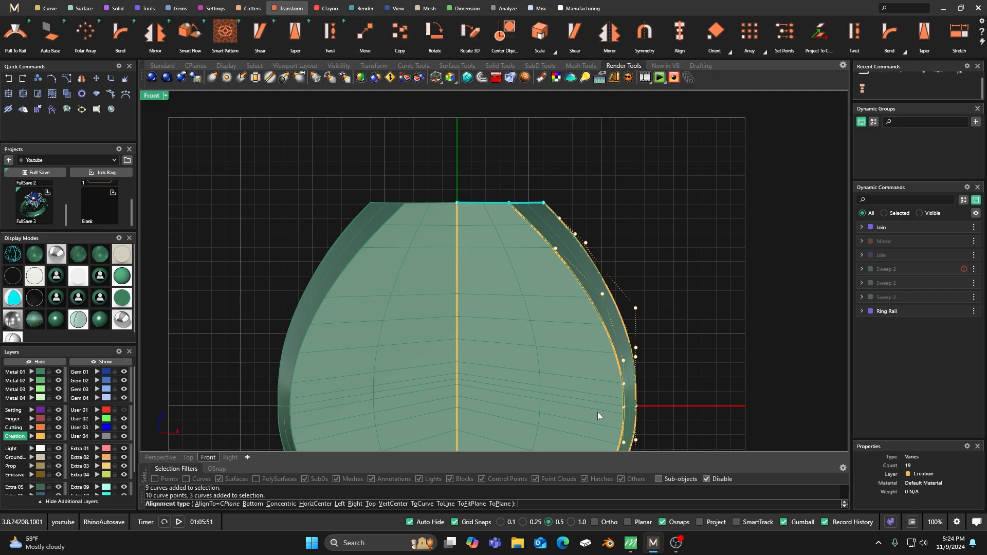
pyautogui.click(501, 504)
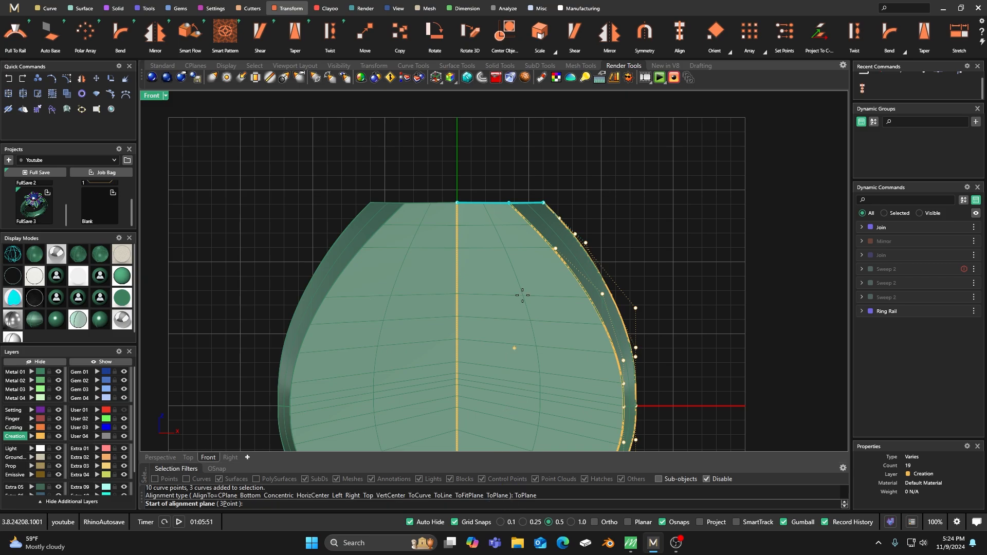
pyautogui.scroll(2, 457, 196)
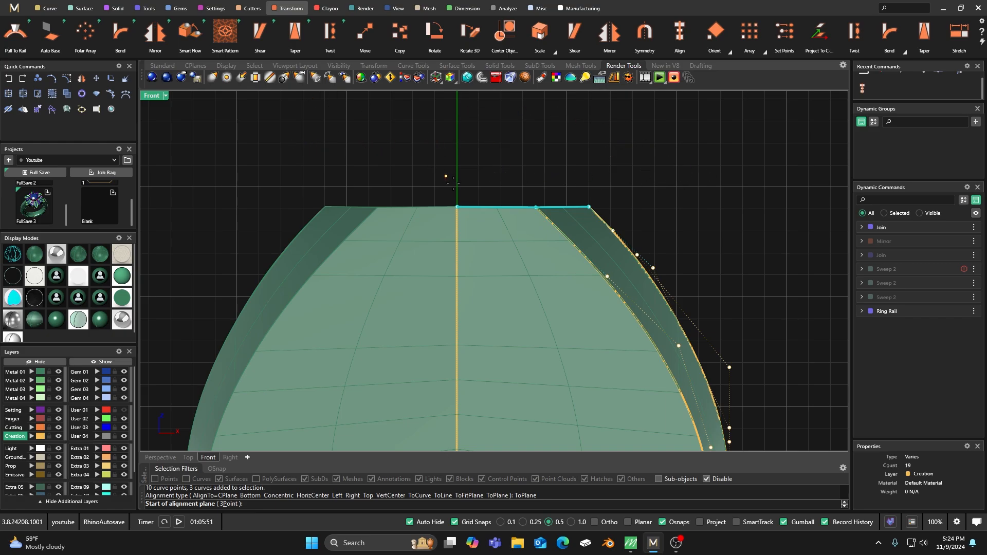
pyautogui.scroll(2, 457, 196)
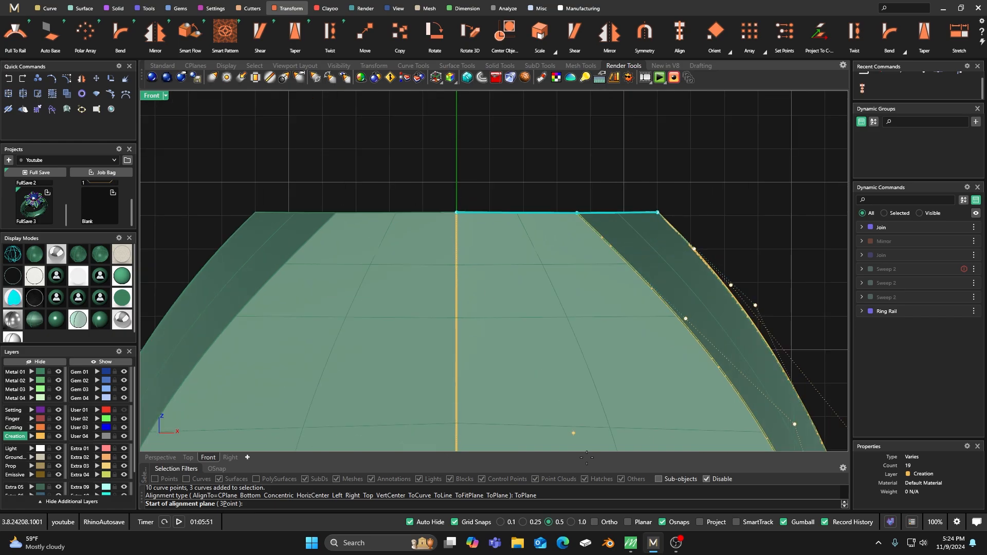
pyautogui.click(664, 523)
pyautogui.scroll(3, 490, 199)
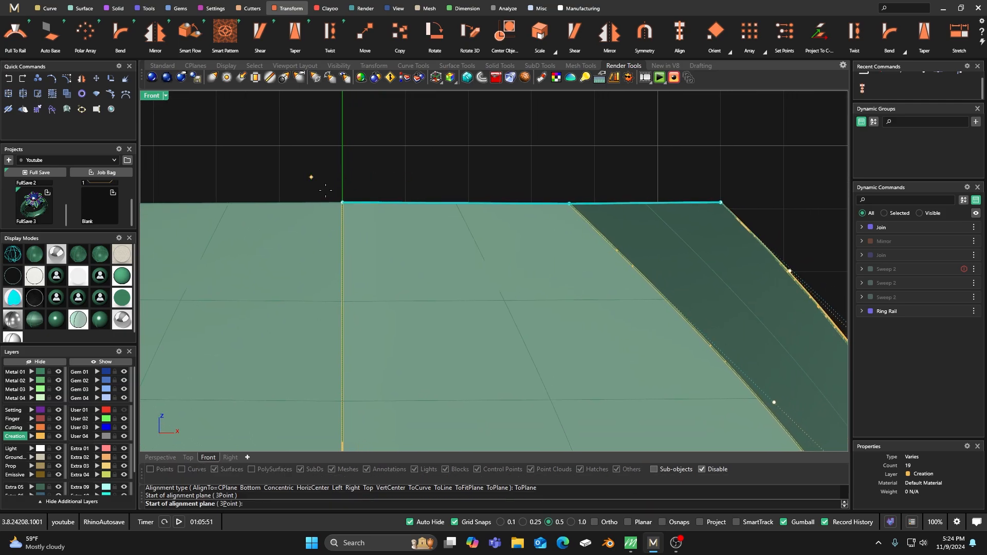
pyautogui.click(455, 522)
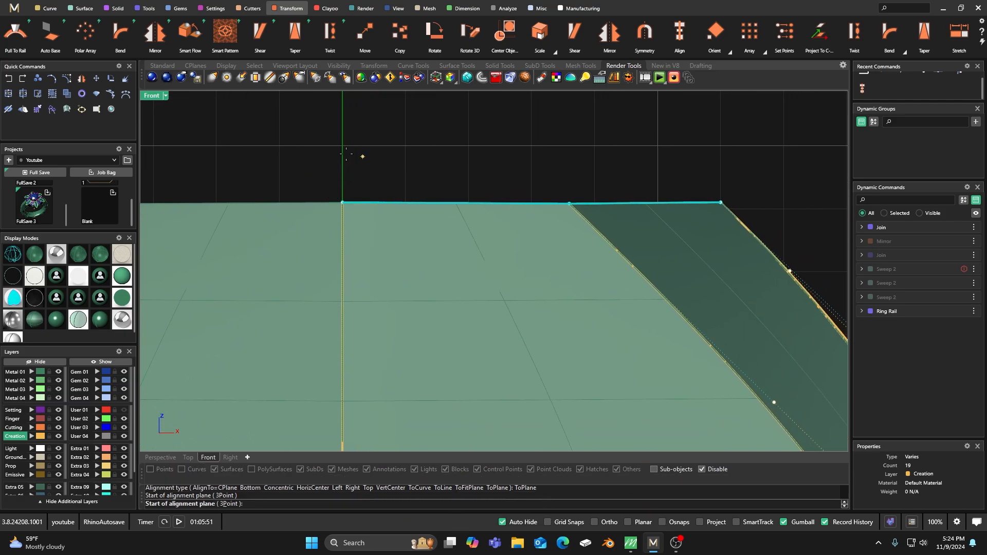
pyautogui.click(324, 196)
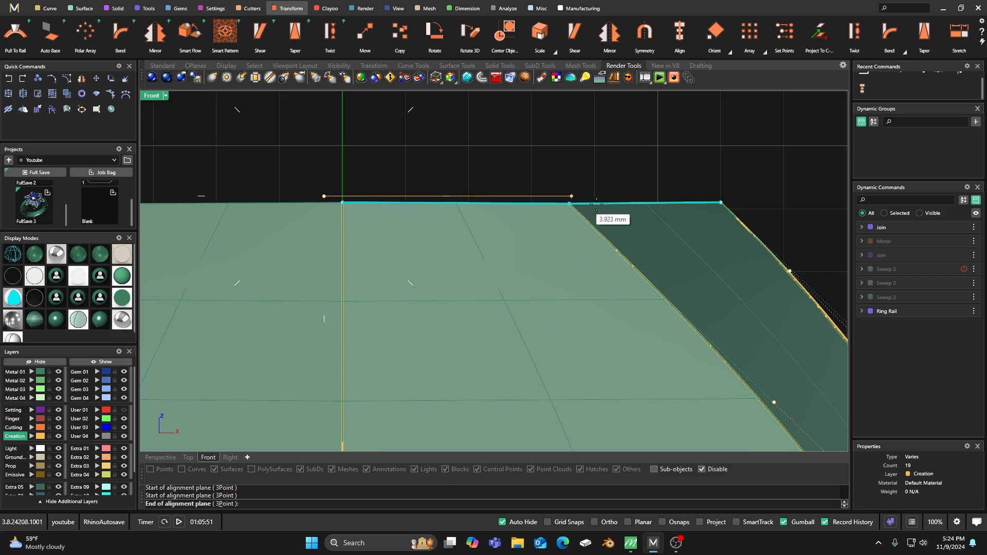
pyautogui.click(801, 196)
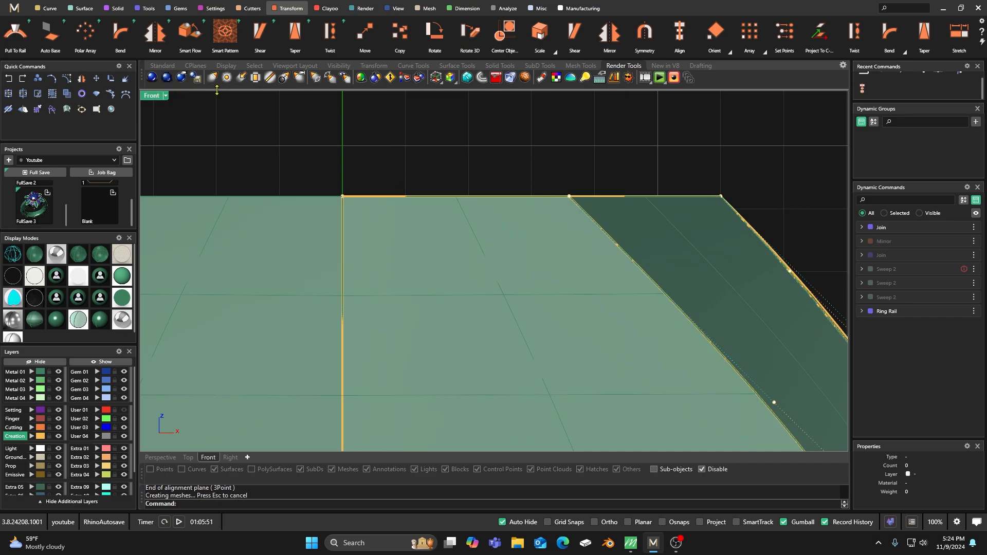
# Step: Select the ring body polysurface and close its open top with the Cap command
pyautogui.doubleClick(152, 96)
pyautogui.click(527, 128)
pyautogui.click(617, 207)
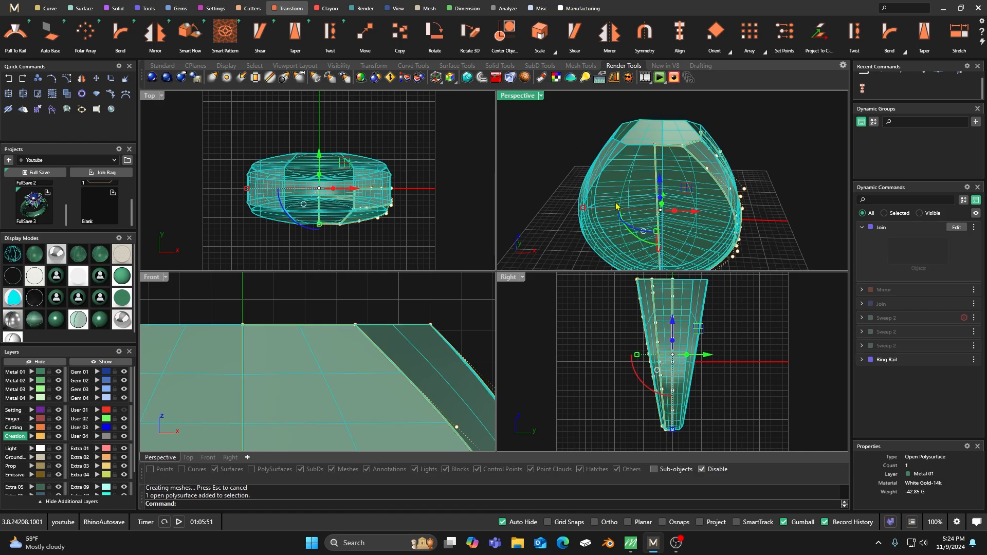
pyautogui.click(85, 9)
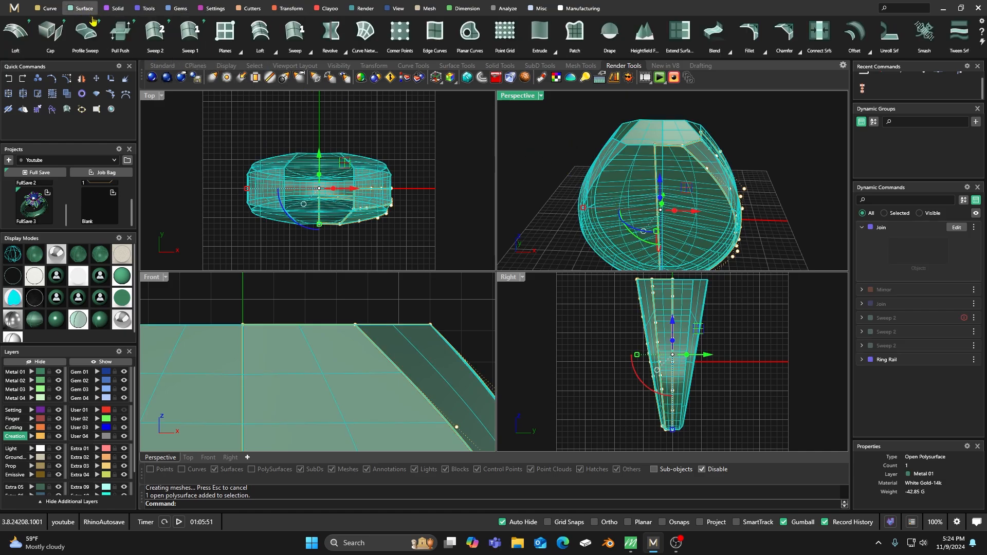
pyautogui.click(55, 32)
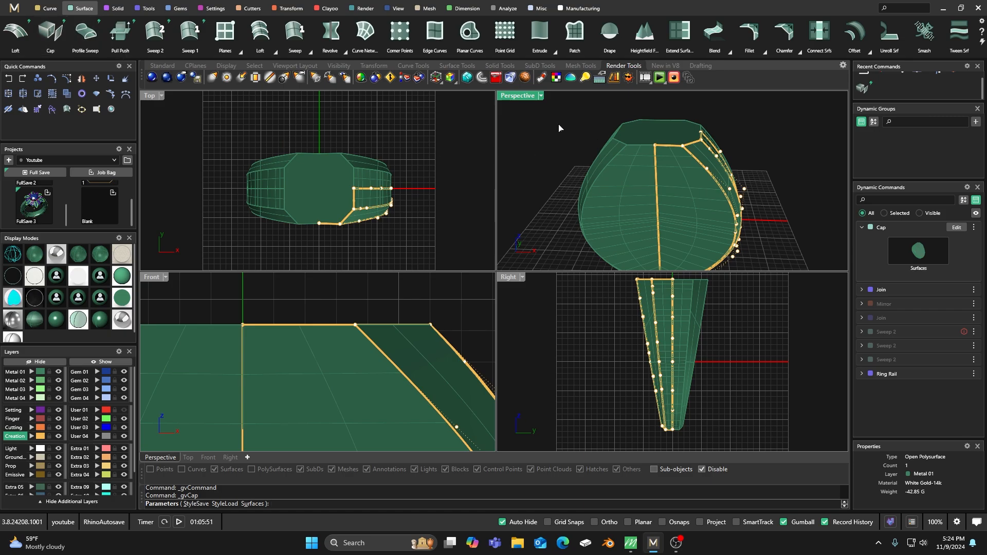
pyautogui.press('Return')
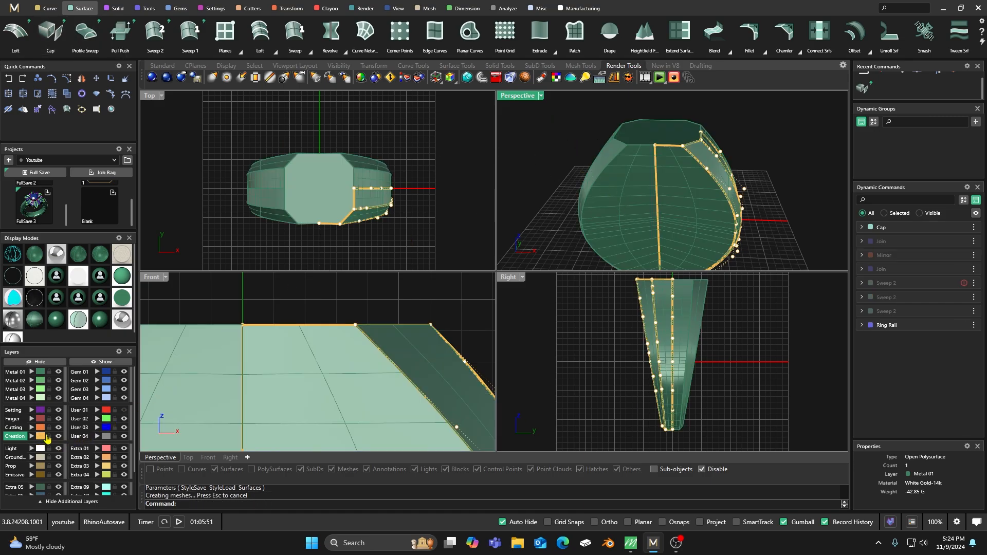
# Step: Turn off the control points, move the nine Creation curves back to the User 04 layer and hide that layer
pyautogui.press('Escape')
pyautogui.click(33, 436)
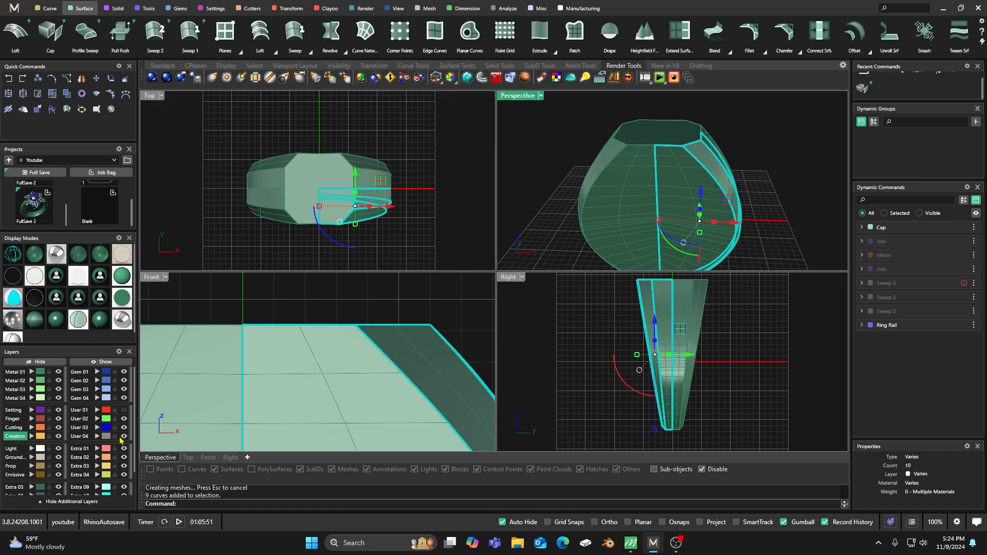
pyautogui.click(97, 436)
pyautogui.click(124, 437)
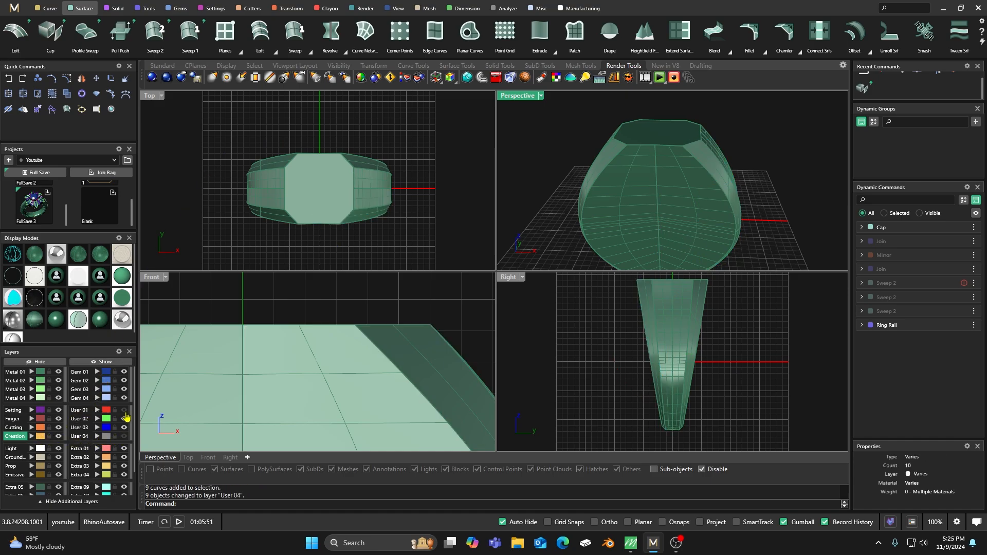
pyautogui.doubleClick(520, 97)
pyautogui.moveTo(596, 243); pyautogui.dragTo(403, 210, button='right')
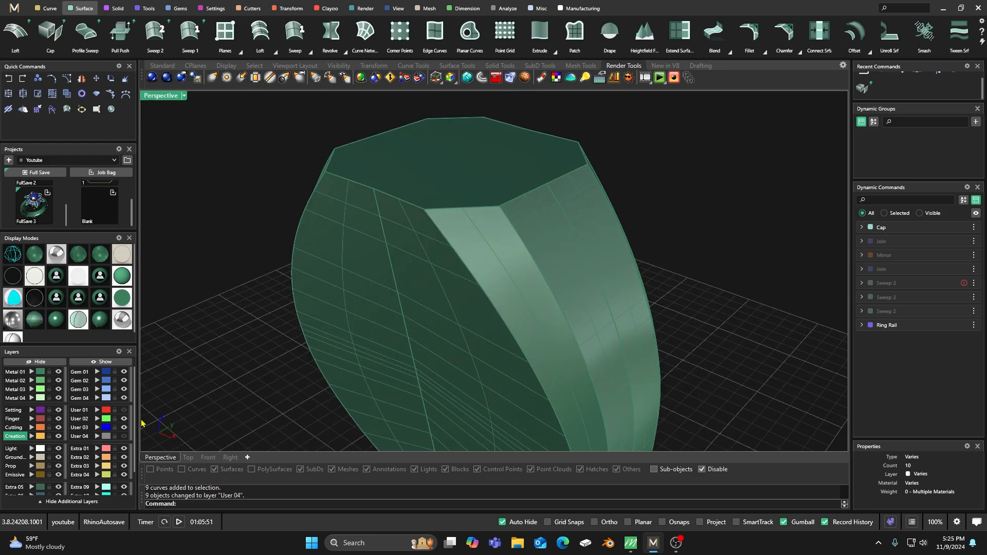
# Step: Show the User 04 layer and turn on the control points of the ring's side curve
pyautogui.click(124, 436)
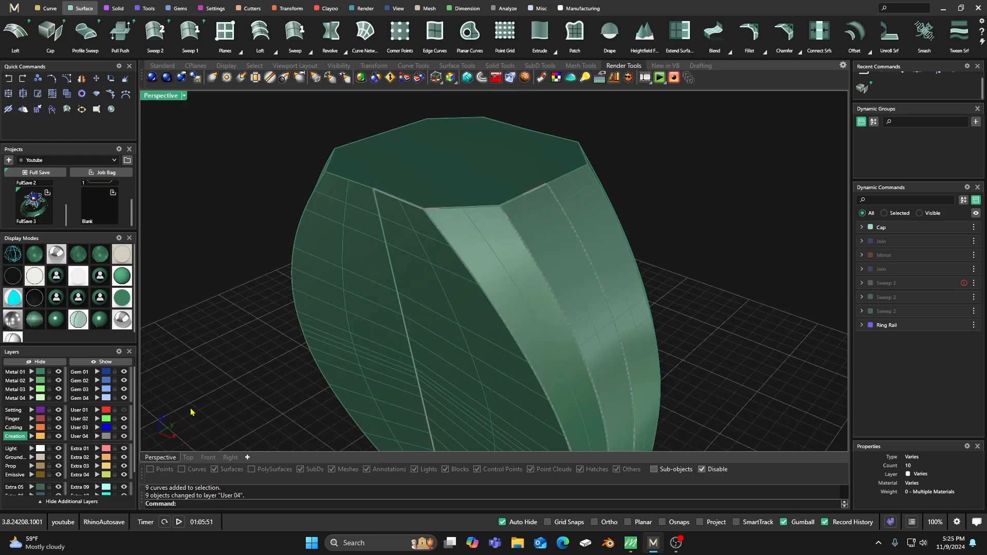
pyautogui.click(462, 264)
pyautogui.click(496, 292)
pyautogui.click(67, 78)
# Step: Try shifting the side curve's second control point along Y to test the capped ring body, and undo the move
pyautogui.scroll(-5, 475, 188)
pyautogui.click(481, 246)
pyautogui.moveTo(511, 232); pyautogui.dragTo(436, 220, button='right')
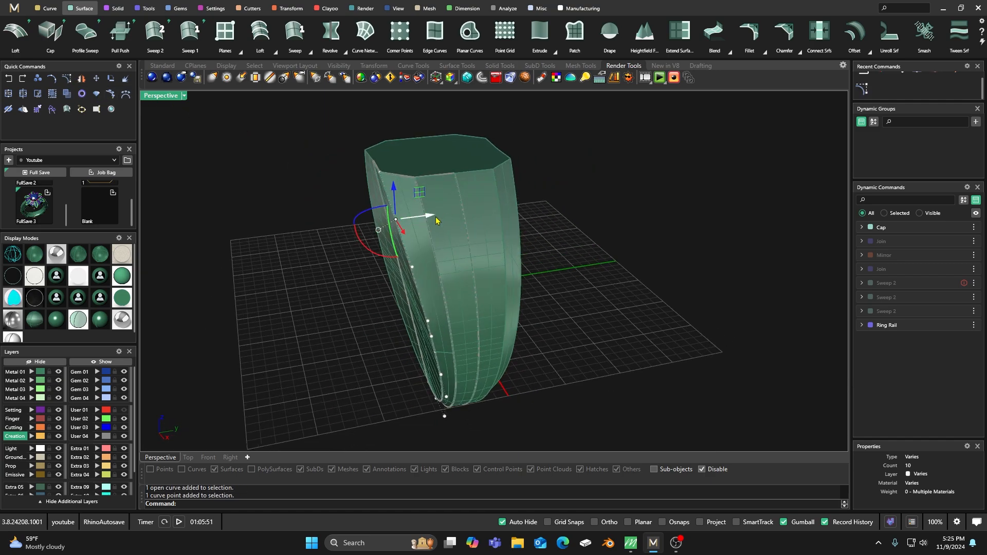
pyautogui.moveTo(432, 220); pyautogui.dragTo(398, 223)
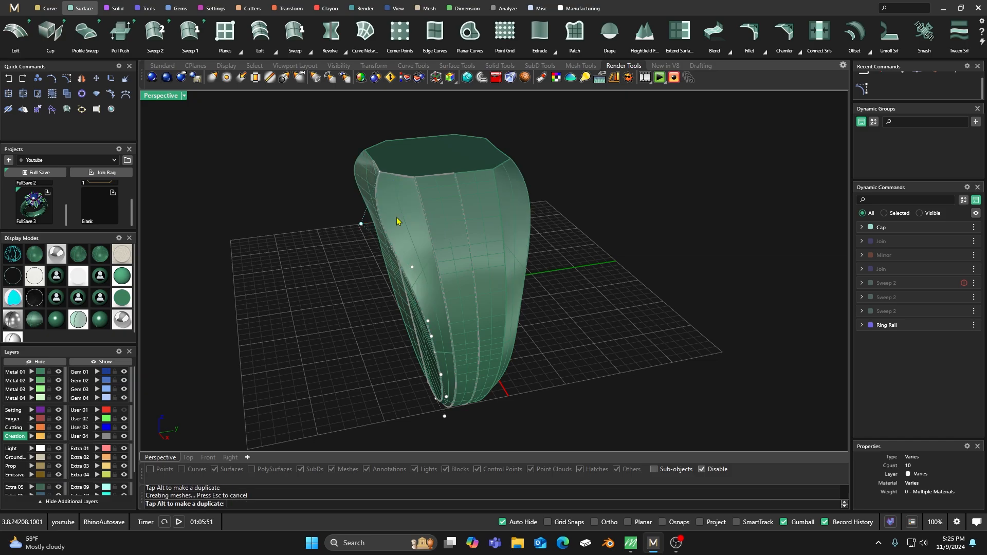
pyautogui.moveTo(231, 184); pyautogui.dragTo(310, 207, button='right')
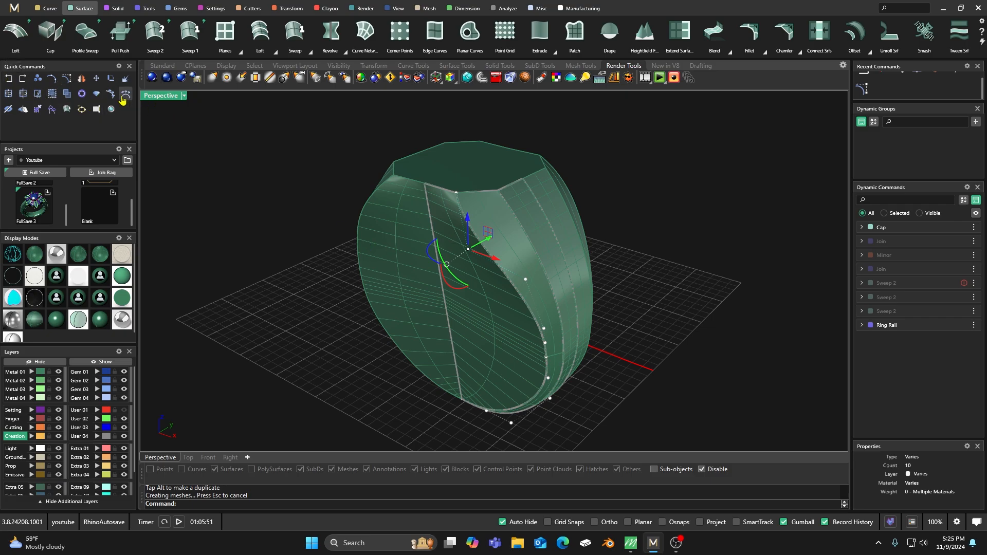
pyautogui.click(13, 82)
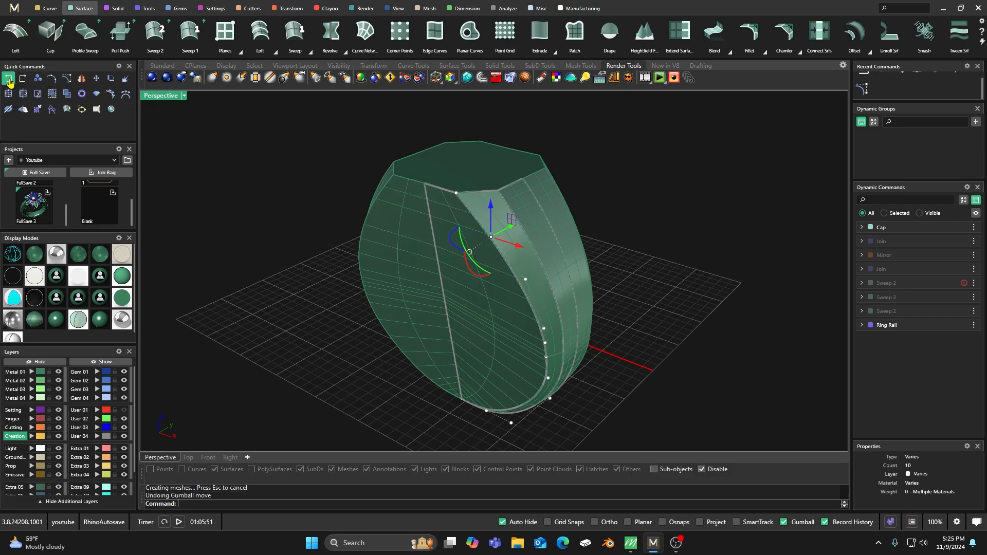
# Step: Turn off the side curve's control points and hide the User 04 layer
pyautogui.click(273, 160)
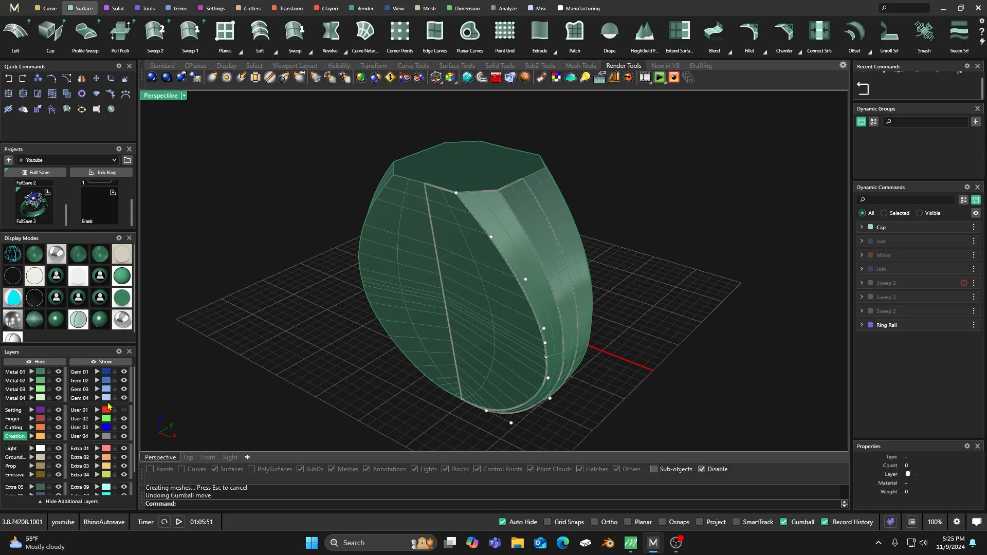
pyautogui.press('Escape')
pyautogui.moveTo(421, 225); pyautogui.dragTo(522, 249, button='right')
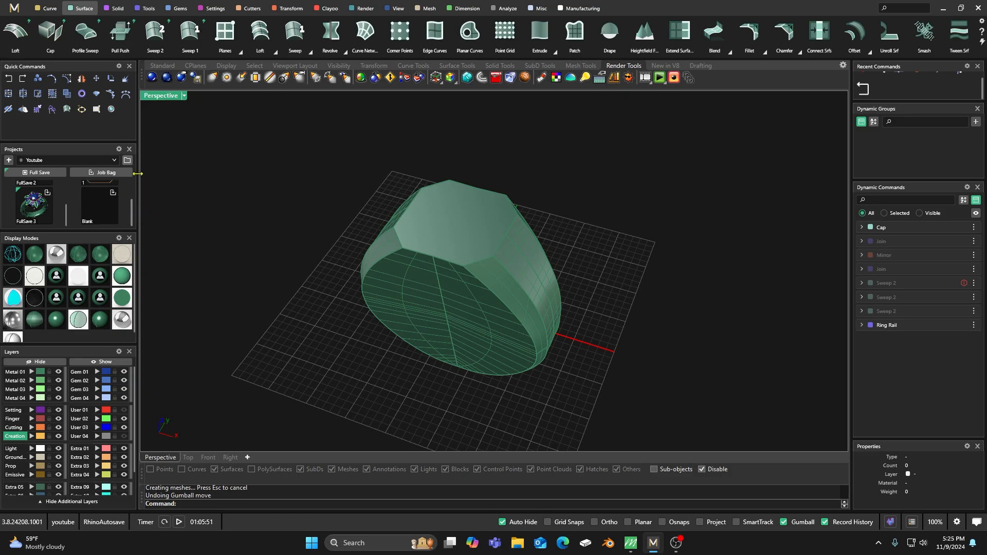
pyautogui.moveTo(402, 285); pyautogui.dragTo(369, 250, button='right')
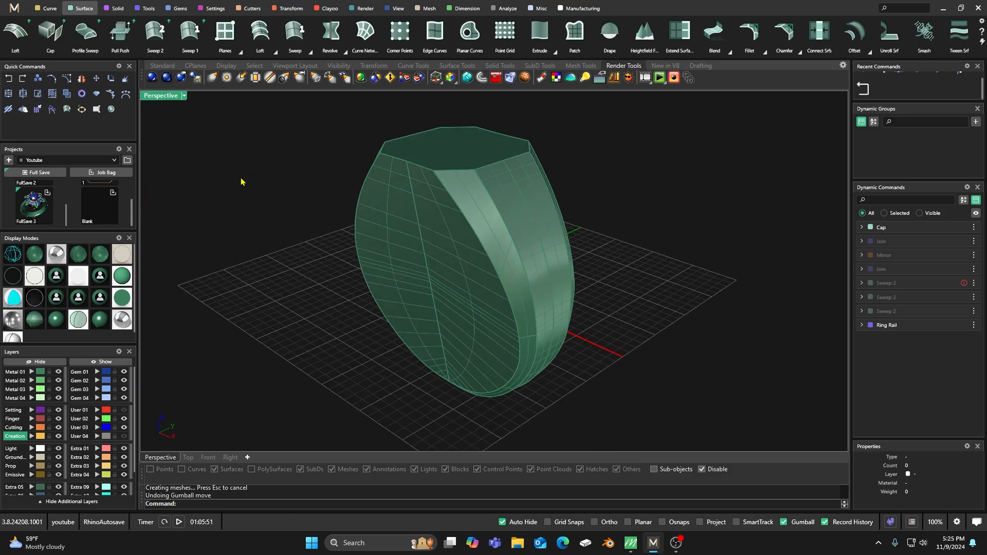
# Step: Extrude the finger rail circle along Y to both sides so the solid passes completely through the ring body
pyautogui.click(39, 420)
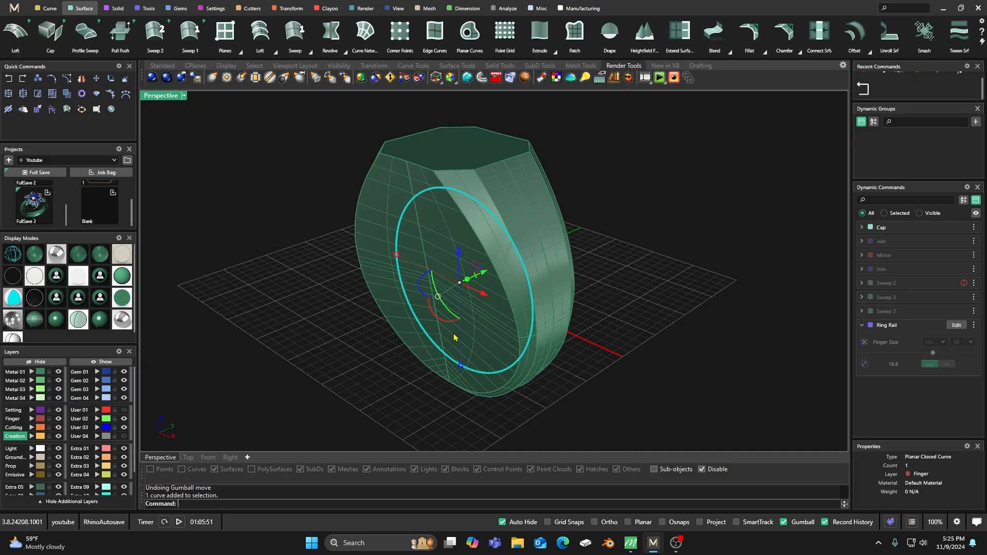
pyautogui.moveTo(454, 338); pyautogui.dragTo(416, 334, button='right')
pyautogui.moveTo(459, 279)
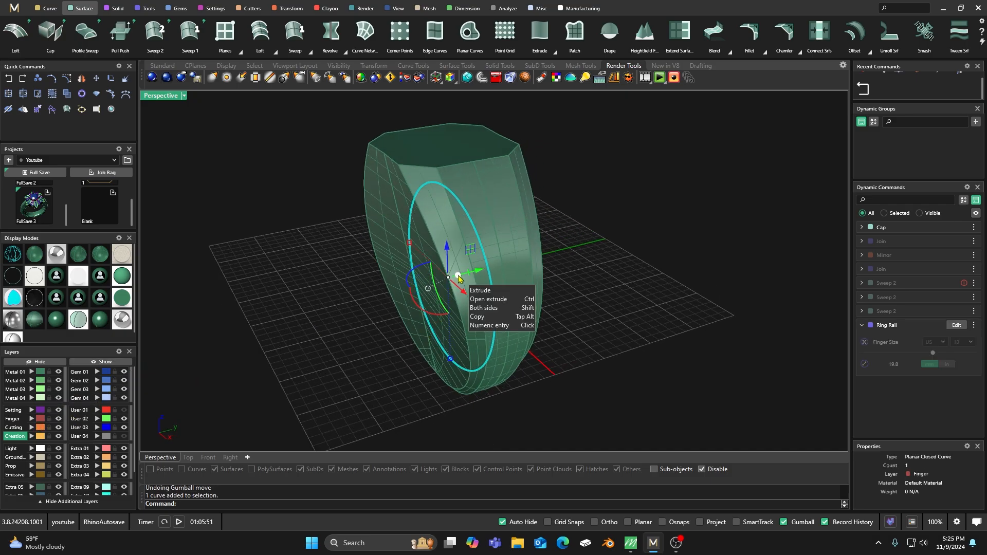
pyautogui.moveTo(459, 278); pyautogui.dragTo(592, 234)
# Step: Move the extruded finger cylinder to the Cutting layer
pyautogui.click(319, 242)
pyautogui.click(32, 427)
pyautogui.click(252, 159)
pyautogui.moveTo(253, 159); pyautogui.dragTo(292, 197, button='right')
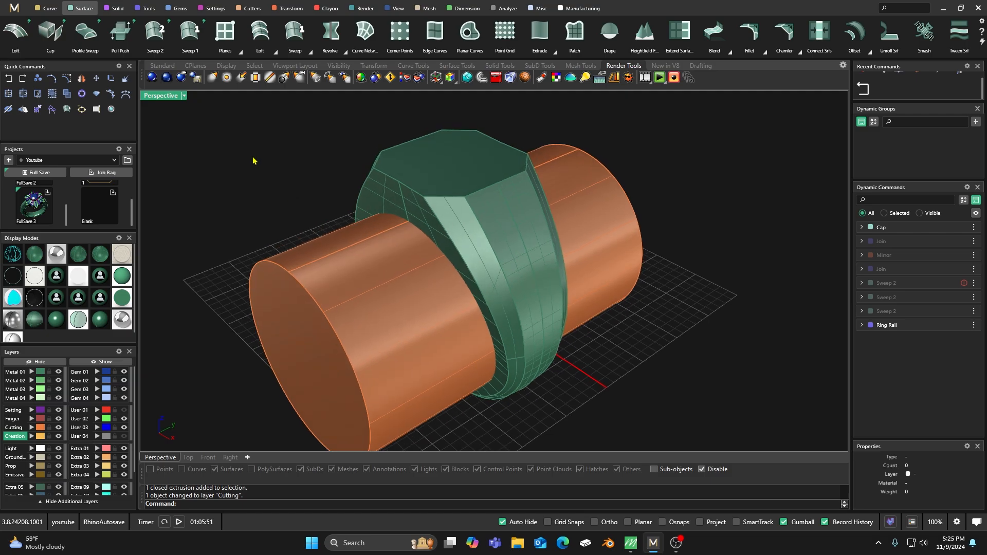
# Step: Subtract the finger cylinder from the capped ring body with Boolean Difference
pyautogui.click(115, 8)
pyautogui.click(52, 33)
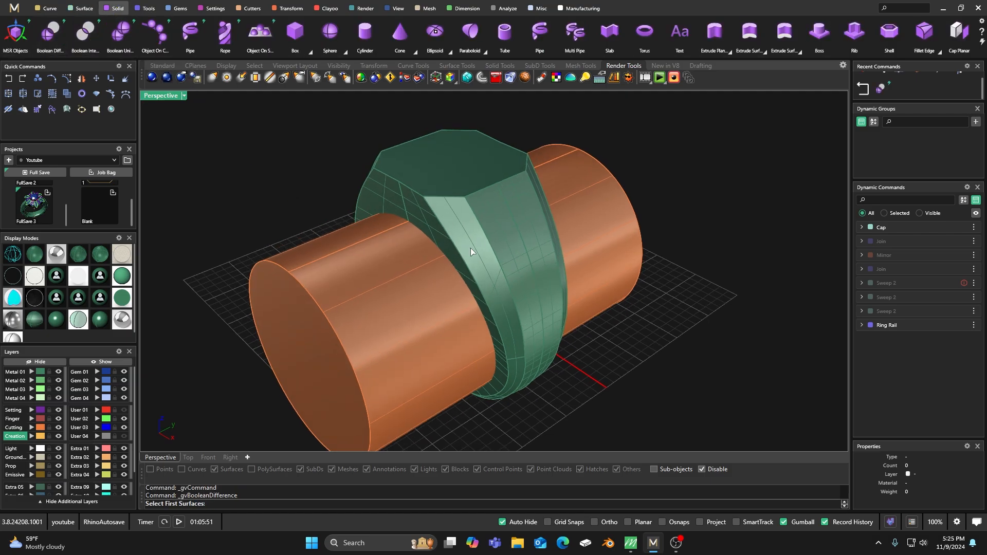
pyautogui.click(491, 232)
pyautogui.press('Return')
pyautogui.click(401, 284)
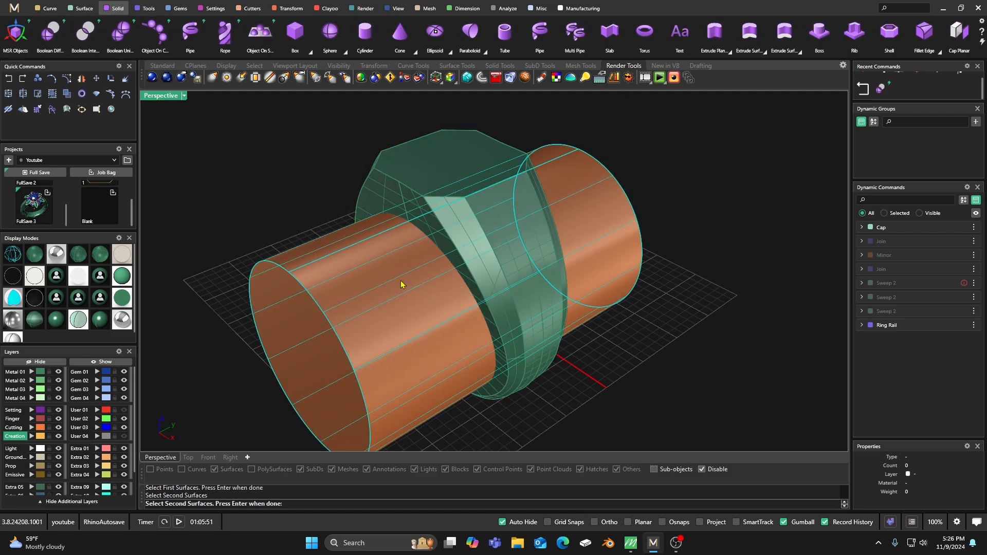
pyautogui.press('Return')
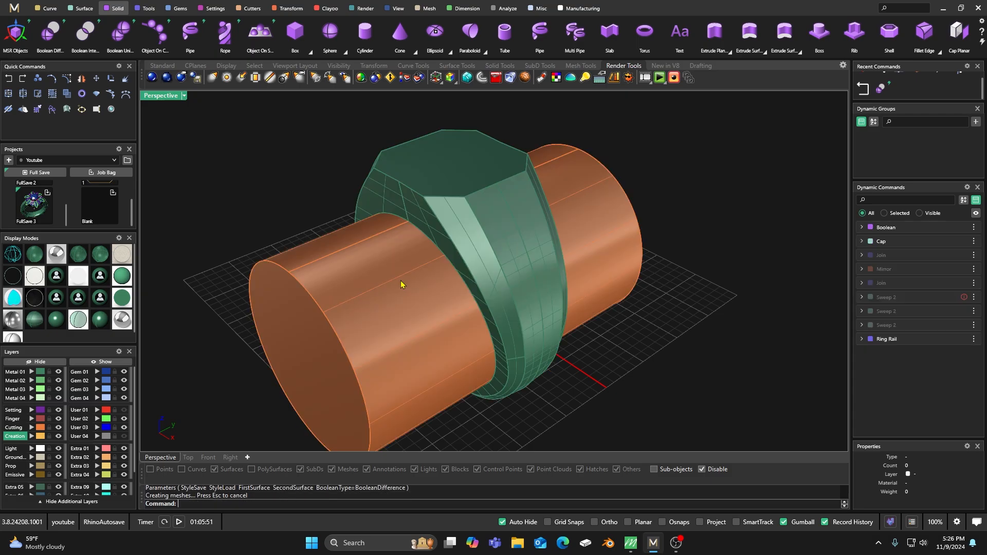
# Step: Move the cutting cylinder to the Extra 01 layer and hide that layer
pyautogui.click(402, 284)
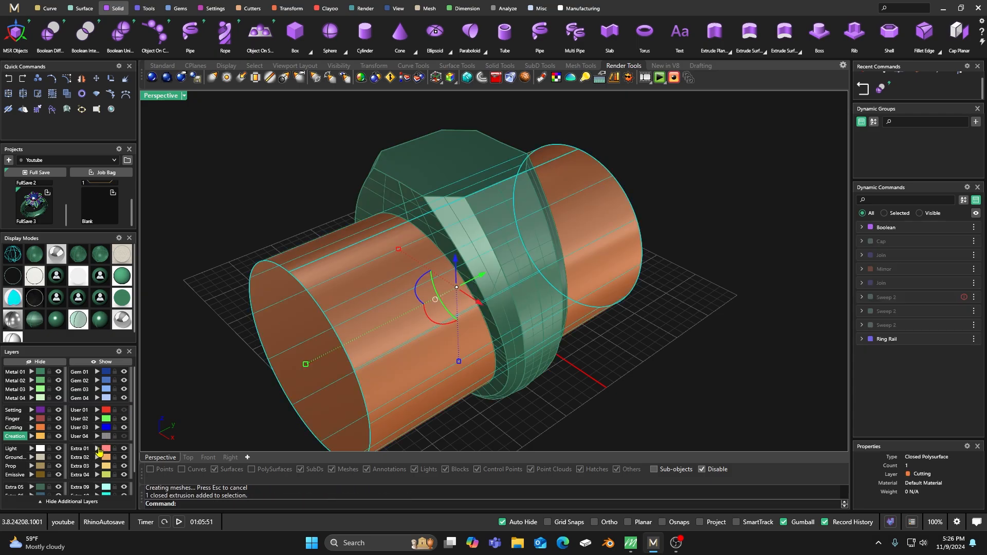
pyautogui.click(102, 449)
pyautogui.click(124, 448)
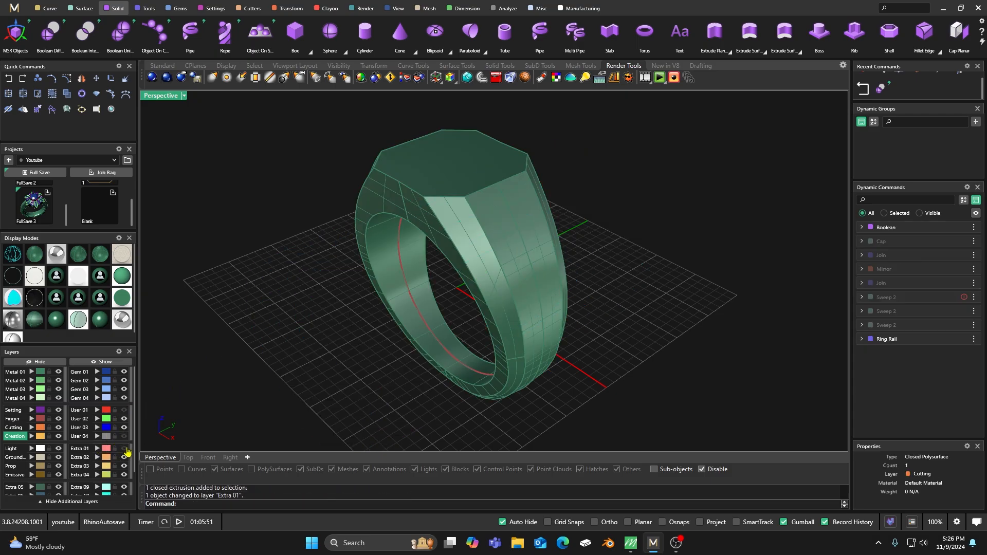
pyautogui.moveTo(319, 327); pyautogui.dragTo(412, 282, button='right')
pyautogui.click(471, 214)
pyautogui.click(629, 175)
pyautogui.moveTo(581, 240); pyautogui.dragTo(473, 244, button='right')
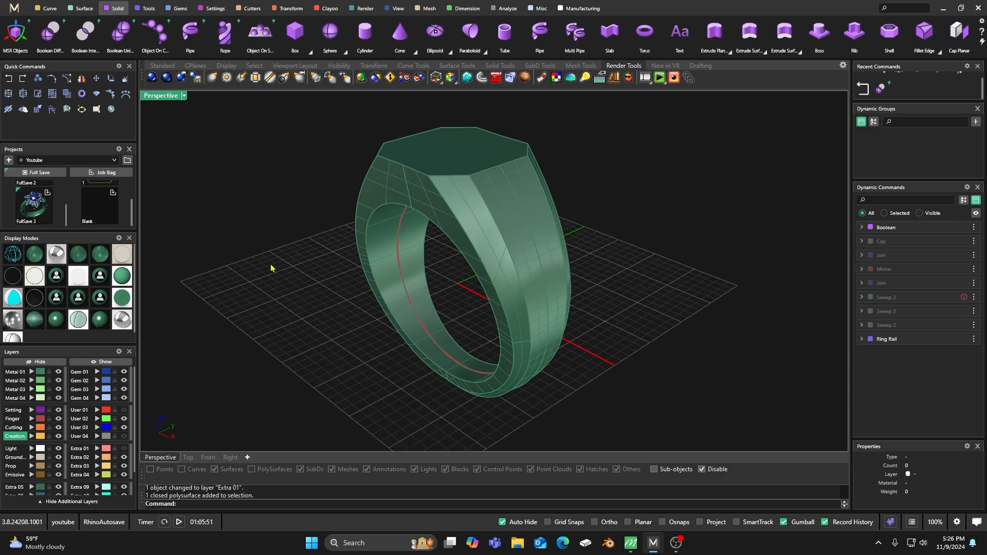
# Step: Show the User 04 layer and turn on the control points of the side curve on the hollowed ring
pyautogui.click(125, 436)
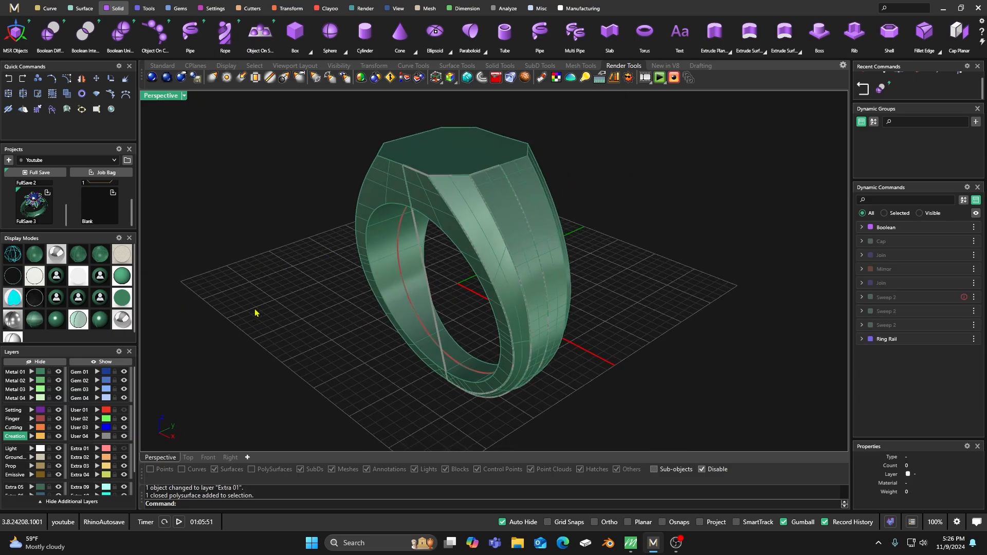
pyautogui.click(454, 220)
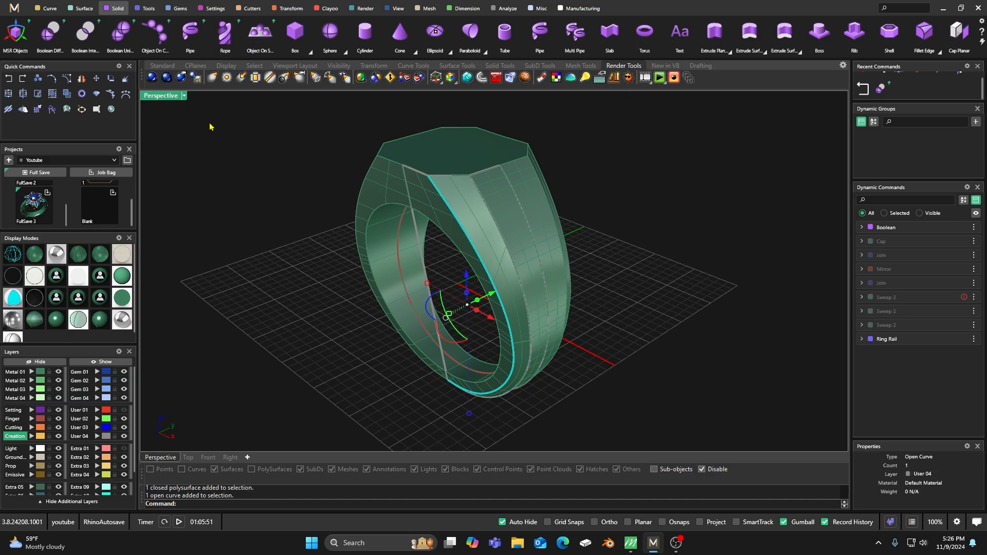
pyautogui.click(67, 78)
pyautogui.moveTo(303, 273); pyautogui.dragTo(283, 272, button='right')
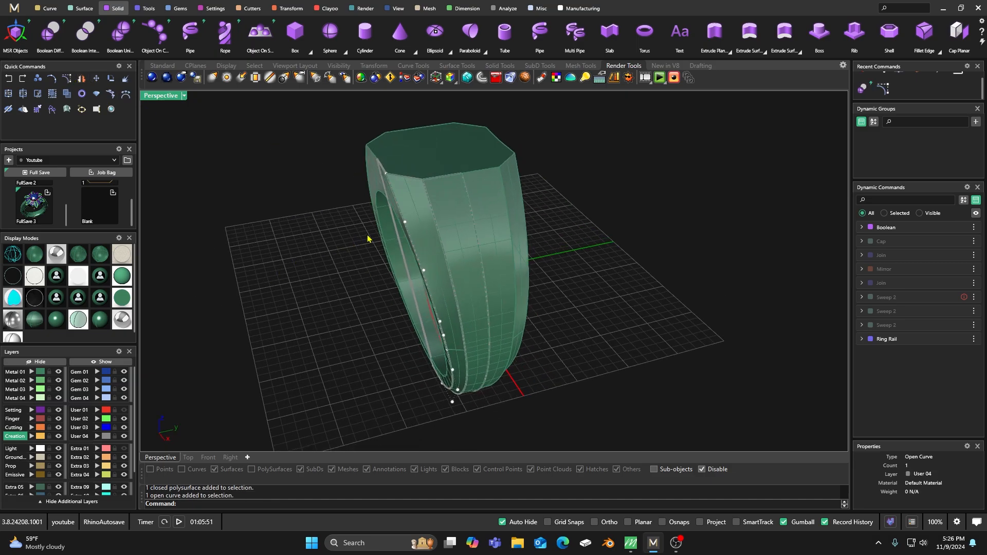
# Step: Try moving the side curve's second control point outward to test the hollowed ring, and undo the move
pyautogui.click(406, 223)
pyautogui.moveTo(405, 224); pyautogui.dragTo(355, 231)
pyautogui.moveTo(339, 326); pyautogui.dragTo(390, 323, button='right')
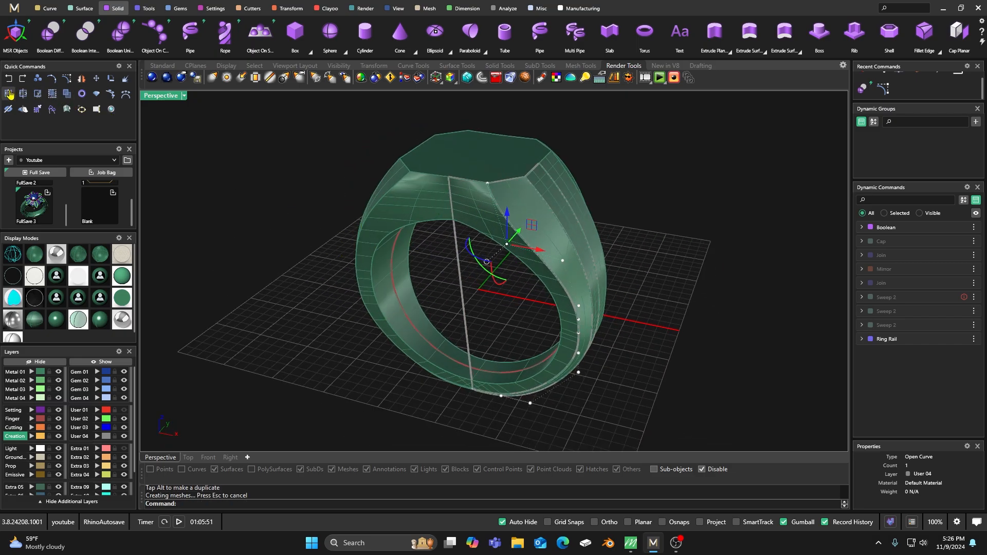
pyautogui.click(401, 205)
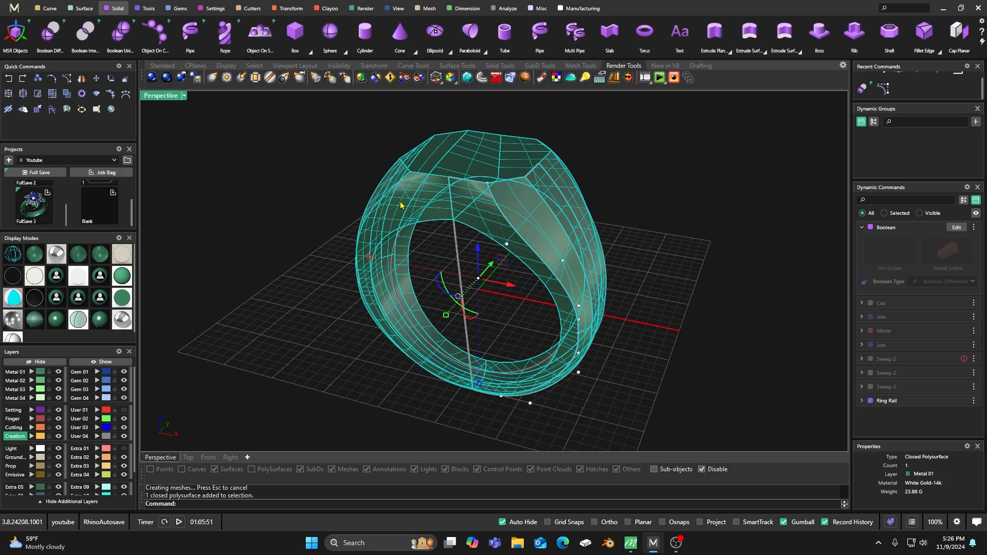
pyautogui.click(8, 79)
pyautogui.click(294, 202)
pyautogui.moveTo(293, 201); pyautogui.dragTo(323, 234, button='right')
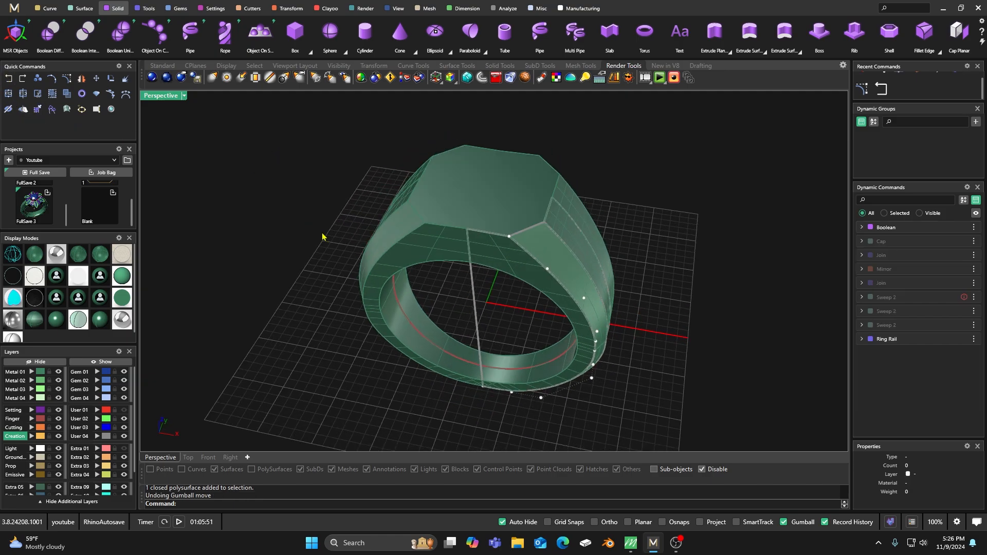
# Step: Examine the hollowed ring's shank, finger hole and flat top from several angles
pyautogui.scroll(-2, 487, 278)
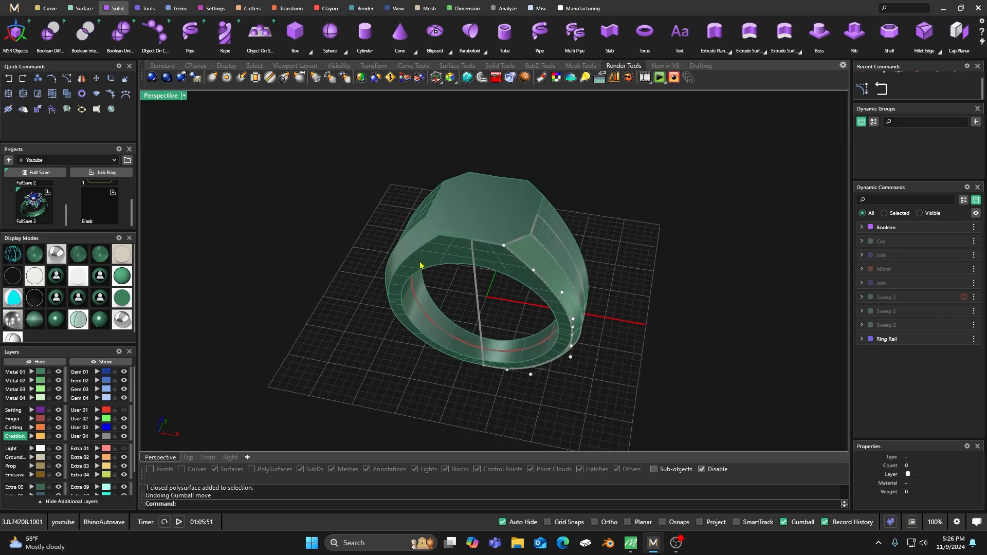
pyautogui.moveTo(477, 270)
pyautogui.mouseDown(button='right')
pyautogui.moveTo(491, 278)
pyautogui.moveTo(470, 260)
pyautogui.mouseUp(button='right')
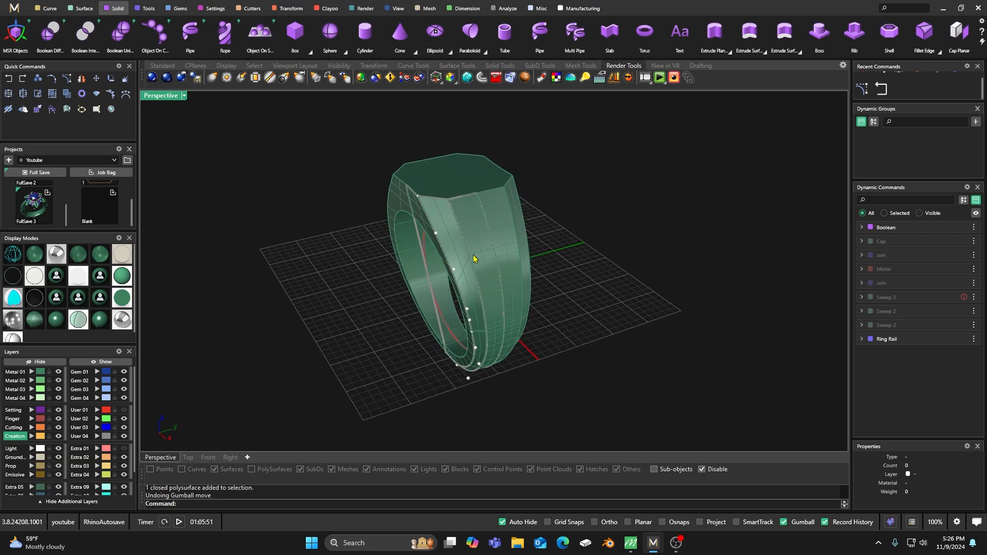
pyautogui.scroll(5, 471, 260)
pyautogui.scroll(-5, 495, 318)
pyautogui.moveTo(491, 315); pyautogui.dragTo(479, 236, button='right')
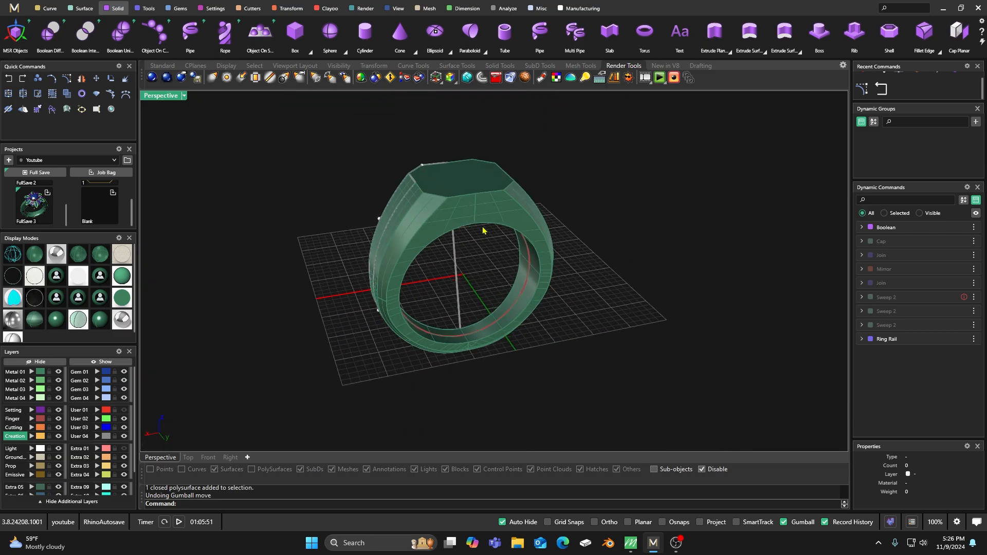
pyautogui.scroll(5, 484, 228)
pyautogui.moveTo(528, 324); pyautogui.dragTo(481, 366, button='right')
pyautogui.scroll(-5, 451, 335)
pyautogui.scroll(-5, 411, 302)
pyautogui.scroll(6, 447, 269)
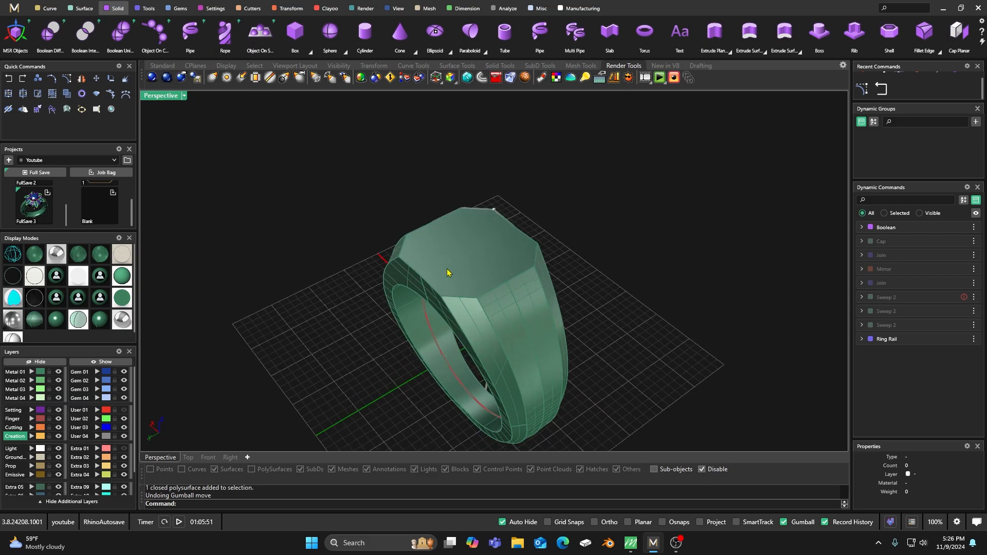
# Step: Hide the User 04 layer holding the ring's construction curves
pyautogui.click(124, 436)
pyautogui.scroll(-3, 373, 324)
pyautogui.moveTo(375, 324); pyautogui.dragTo(389, 294, button='right')
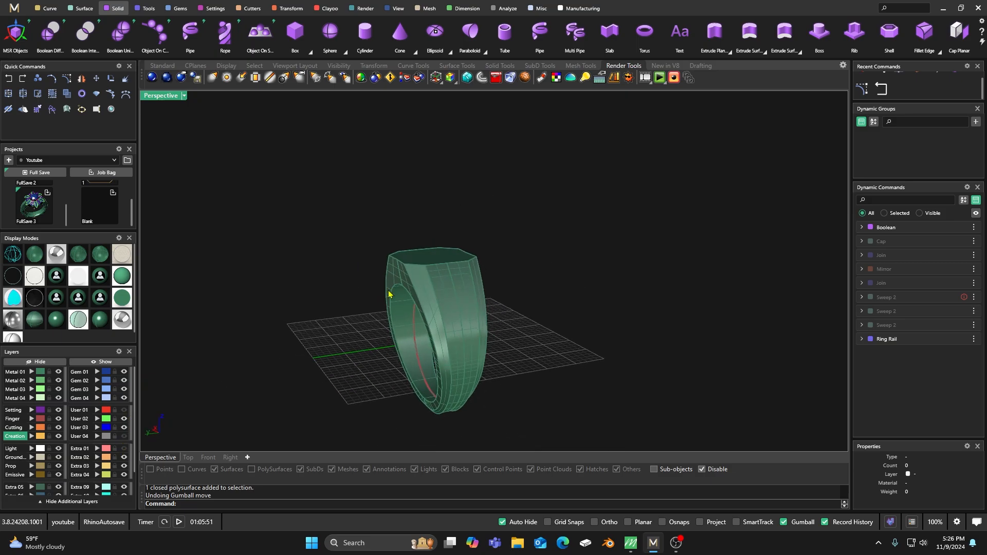
# Step: Inspect the ring's facets up close in a glossy display mode without surface edges, and return to the display with isocurves
pyautogui.click(54, 320)
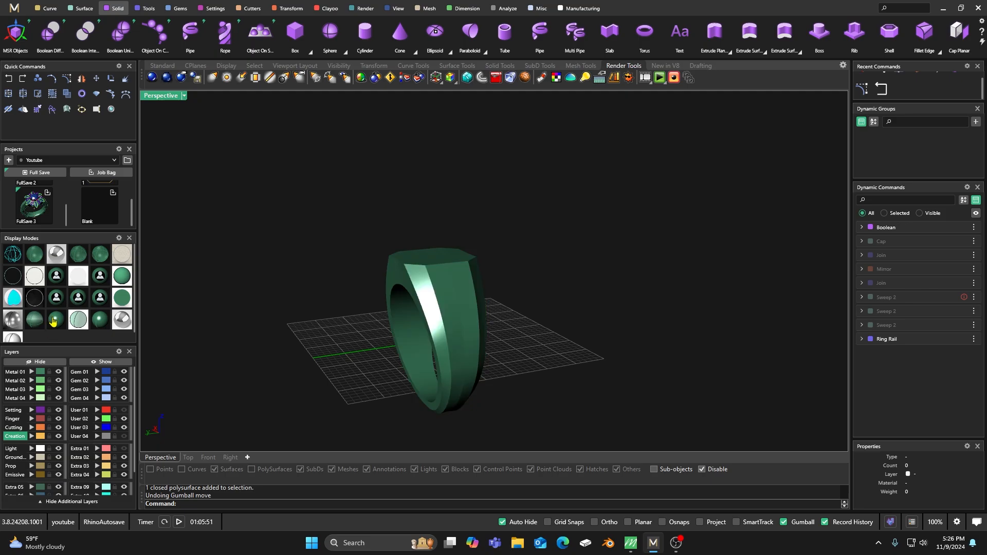
pyautogui.scroll(5, 455, 410)
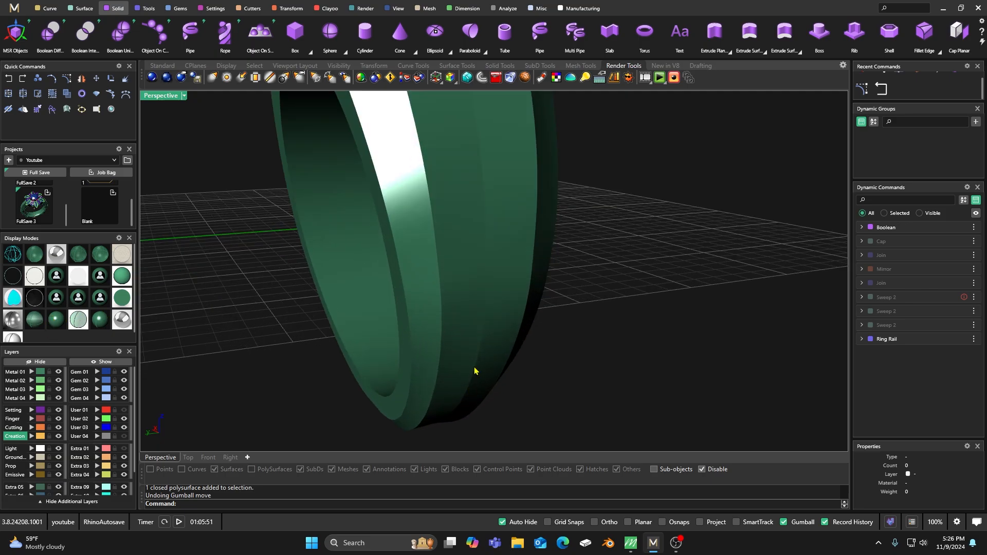
pyautogui.moveTo(476, 369); pyautogui.dragTo(475, 283, button='right')
pyautogui.moveTo(430, 332); pyautogui.dragTo(529, 370, button='right')
pyautogui.scroll(-6, 528, 367)
pyautogui.moveTo(524, 334); pyautogui.dragTo(188, 334, button='right')
pyautogui.click(77, 318)
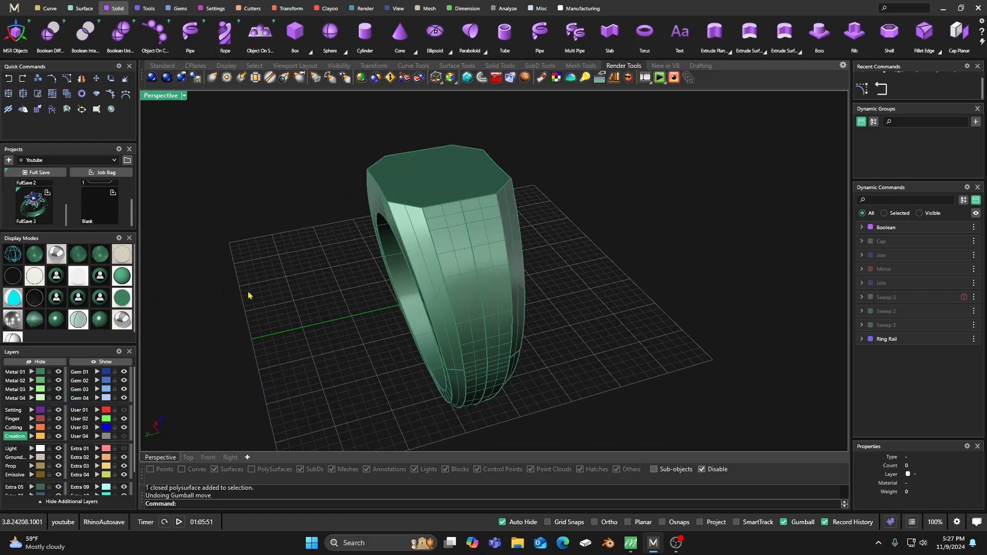
# Step: Explode the ring polysurface and delete the two outer band surfaces on one side of the ring
pyautogui.click(459, 243)
pyautogui.click(125, 78)
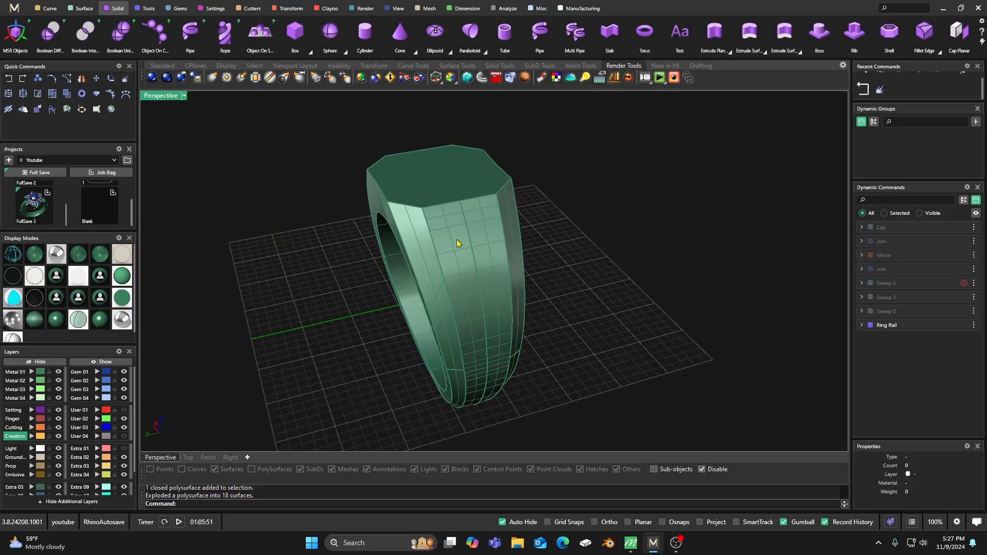
pyautogui.click(459, 243)
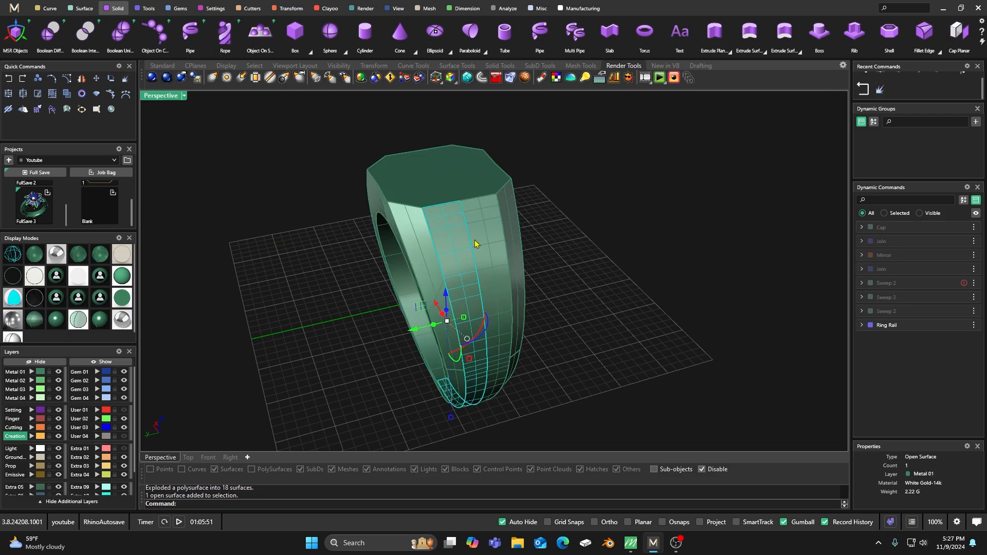
pyautogui.press('Delete')
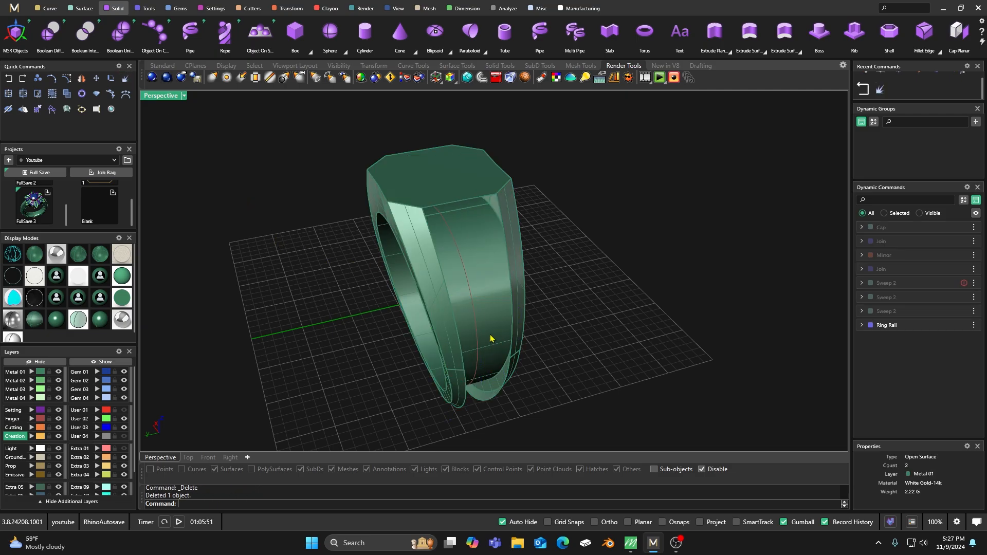
# Step: Delete the two outer band surfaces on the opposite side of the ring
pyautogui.moveTo(471, 336); pyautogui.dragTo(686, 308, button='right')
pyautogui.click(503, 224)
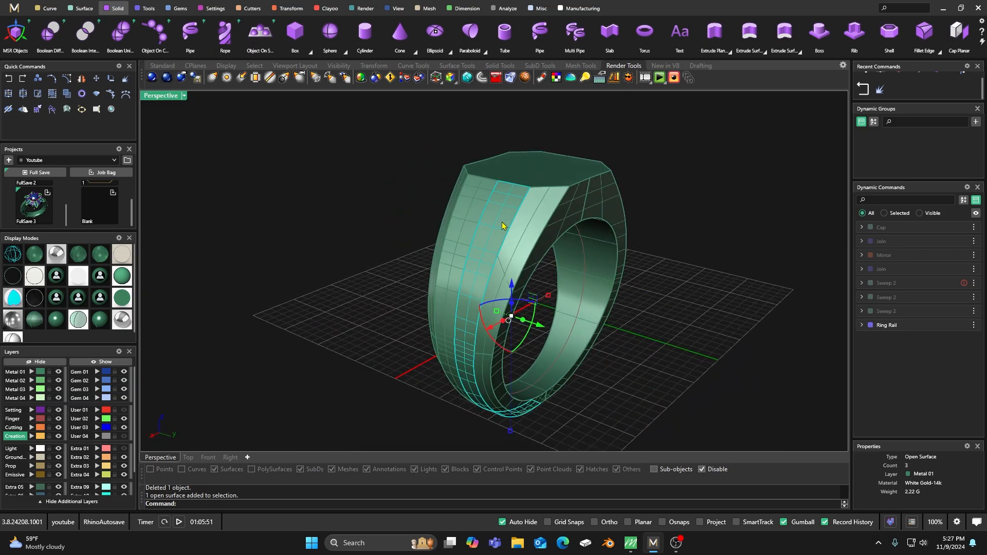
pyautogui.press('Delete')
pyautogui.click(482, 218)
pyautogui.press('Delete')
pyautogui.moveTo(343, 260); pyautogui.dragTo(377, 271, button='right')
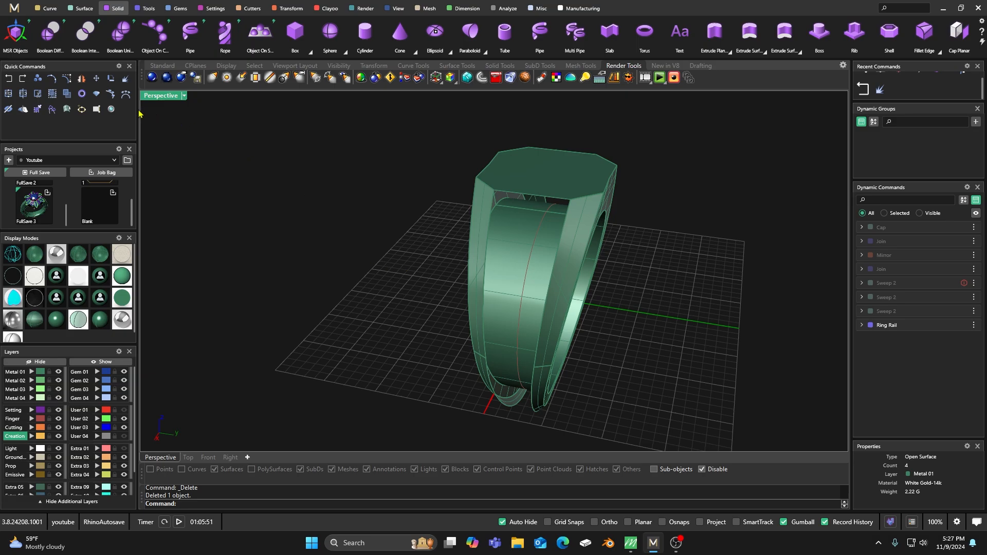
# Step: Duplicate the edges bordering the open outer band, along both edges of the gap and on both sides of the ring
pyautogui.click(96, 109)
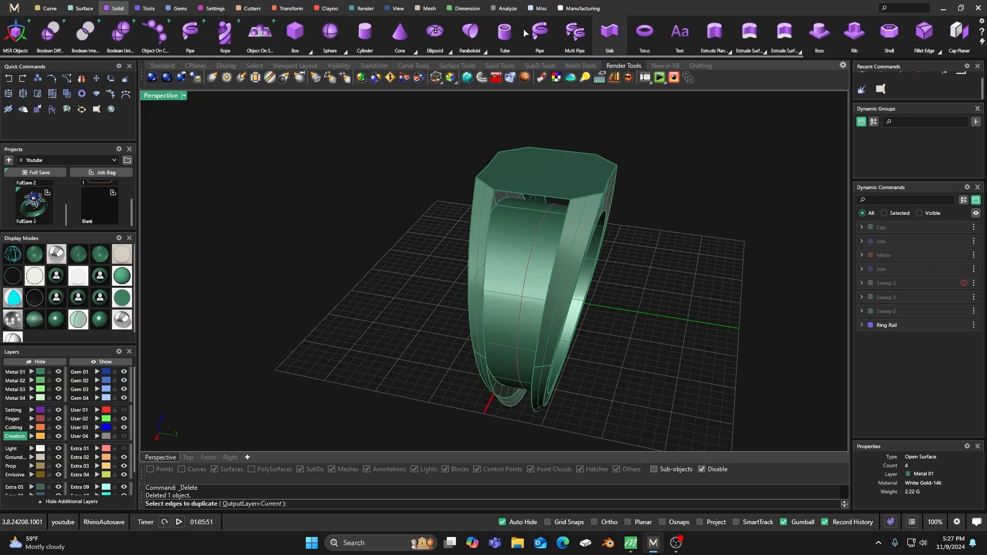
pyautogui.click(49, 9)
pyautogui.scroll(-5, 938, 49)
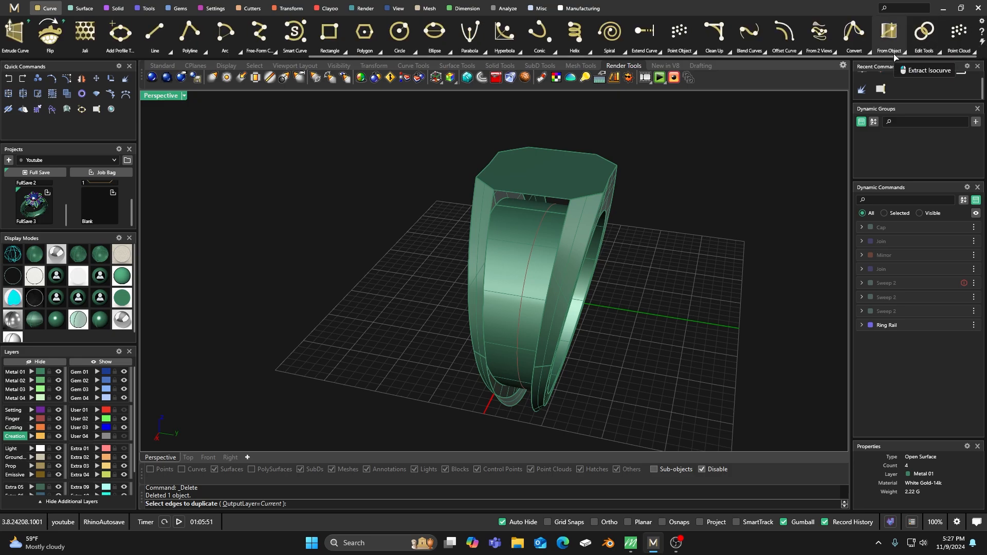
pyautogui.click(902, 52)
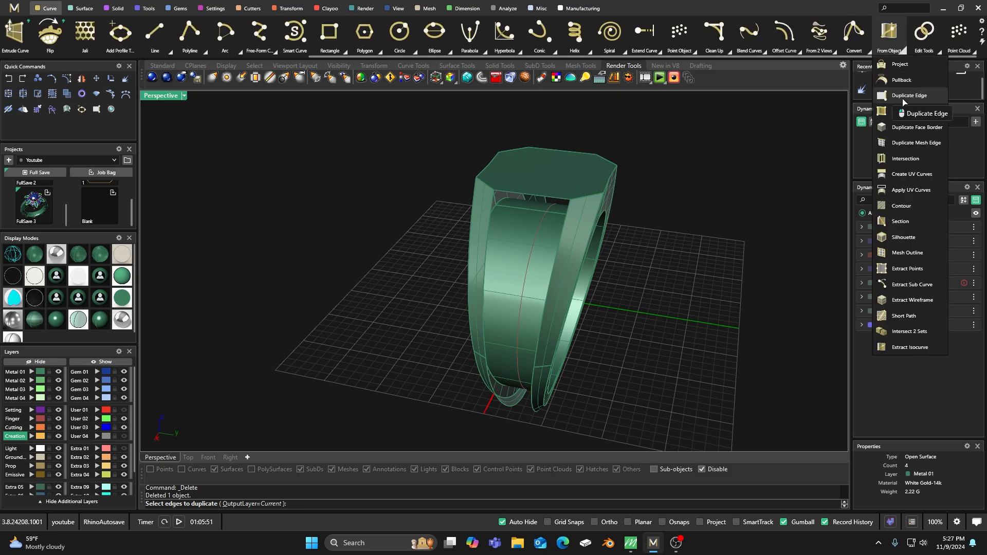
pyautogui.click(566, 215)
pyautogui.click(492, 206)
pyautogui.click(516, 408)
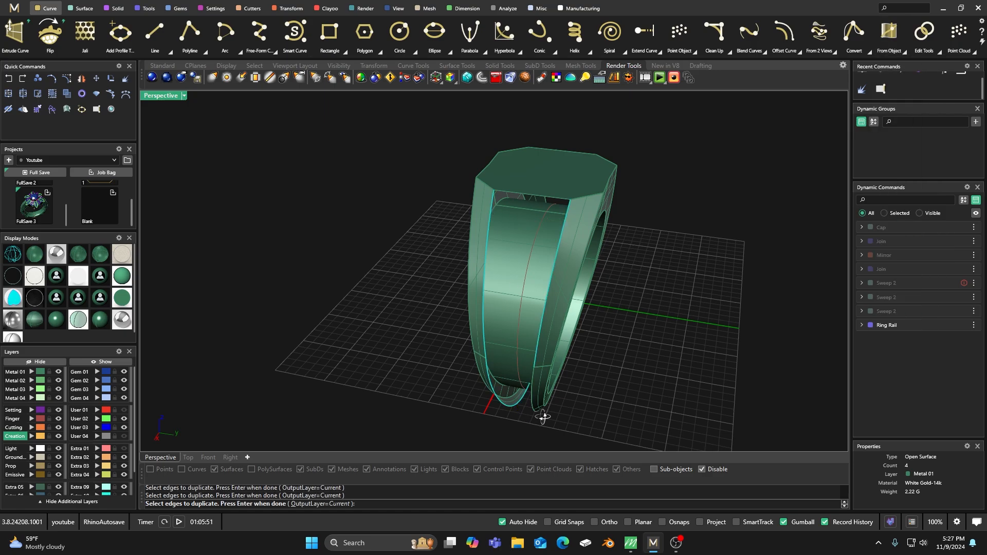
pyautogui.moveTo(542, 414); pyautogui.dragTo(591, 412, button='right')
pyautogui.moveTo(467, 388); pyautogui.dragTo(725, 349, button='right')
pyautogui.click(429, 385)
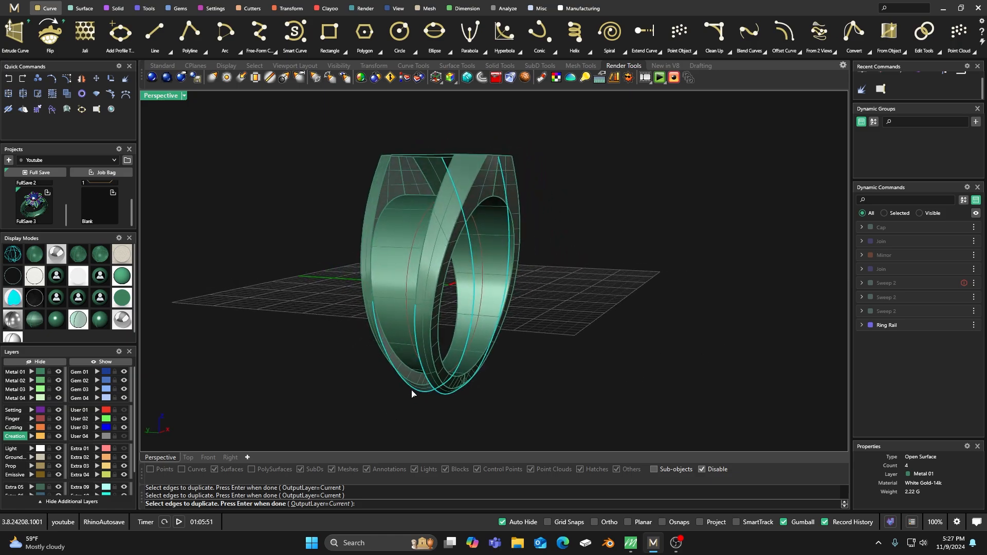
pyautogui.moveTo(406, 393); pyautogui.dragTo(409, 297, button='right')
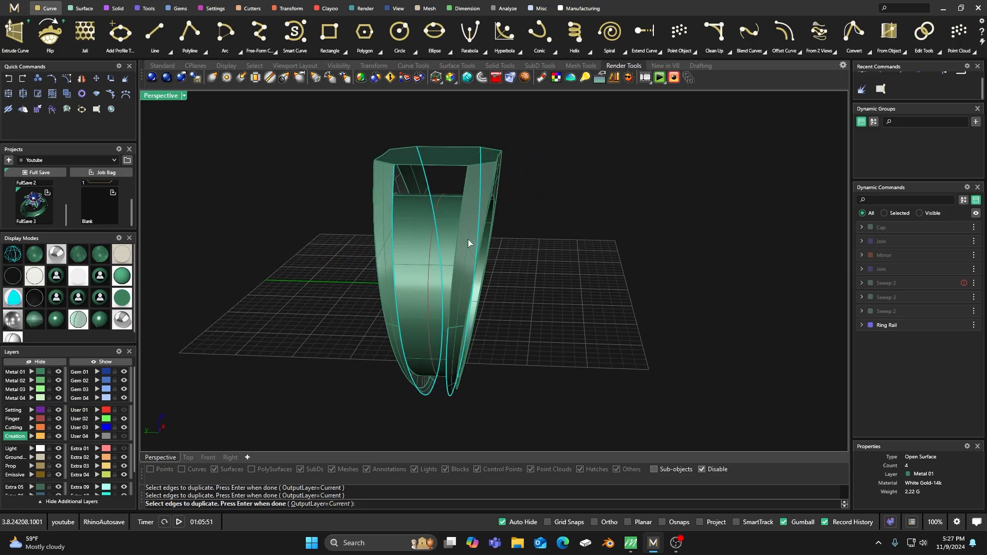
pyautogui.click(457, 230)
pyautogui.moveTo(274, 191); pyautogui.dragTo(291, 203, button='right')
pyautogui.rightClick(291, 202)
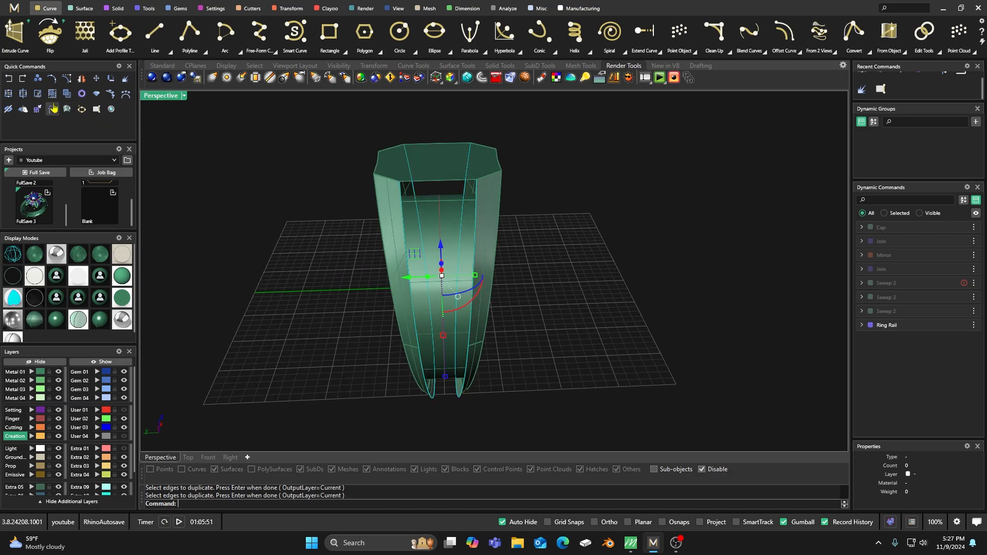
# Step: Join the duplicated band edges into two open rail curves and accept the history break
pyautogui.click(8, 93)
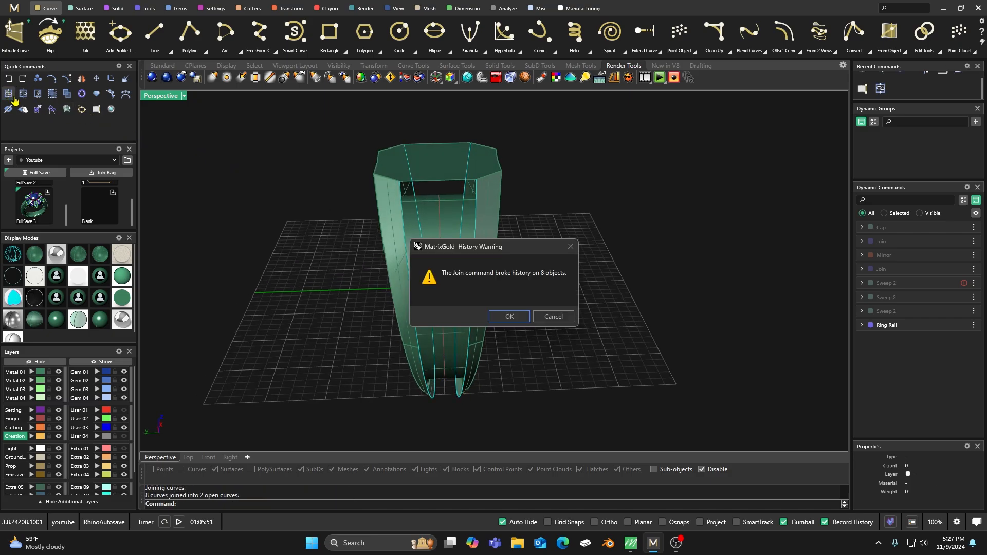
pyautogui.click(509, 317)
pyautogui.press('Escape')
pyautogui.moveTo(361, 273); pyautogui.dragTo(382, 243, button='right')
pyautogui.scroll(3, 392, 206)
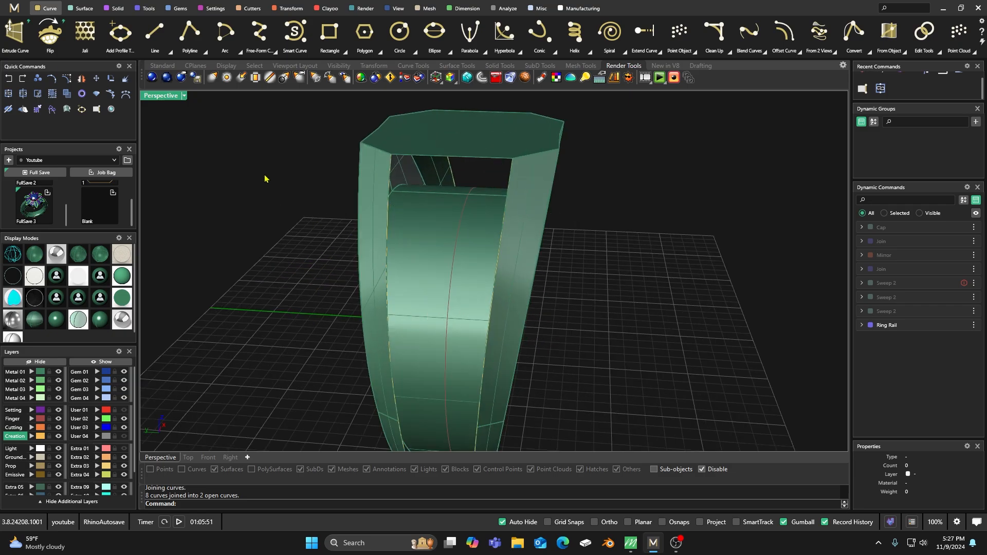
pyautogui.hotkey('ctrl', 'j')
pyautogui.click(423, 158)
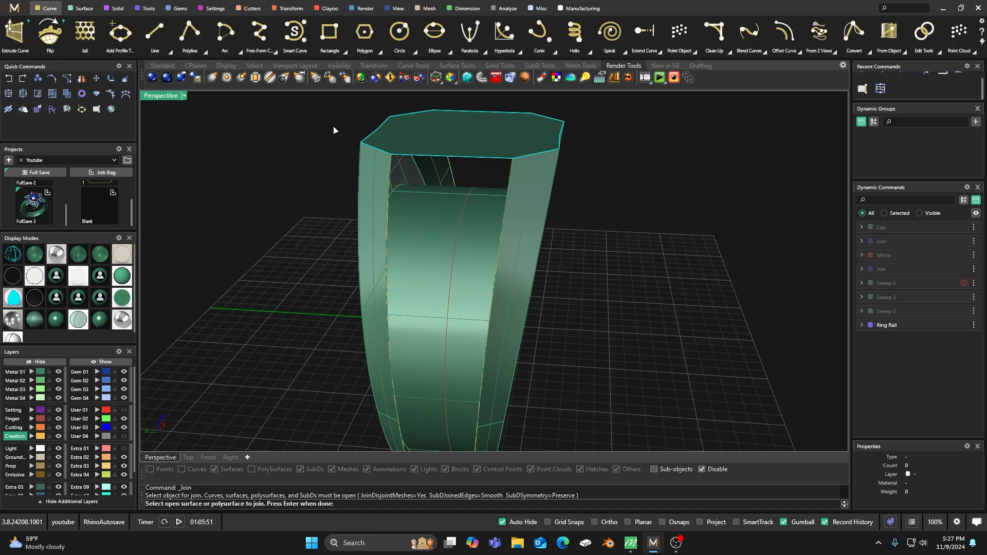
pyautogui.press('Return')
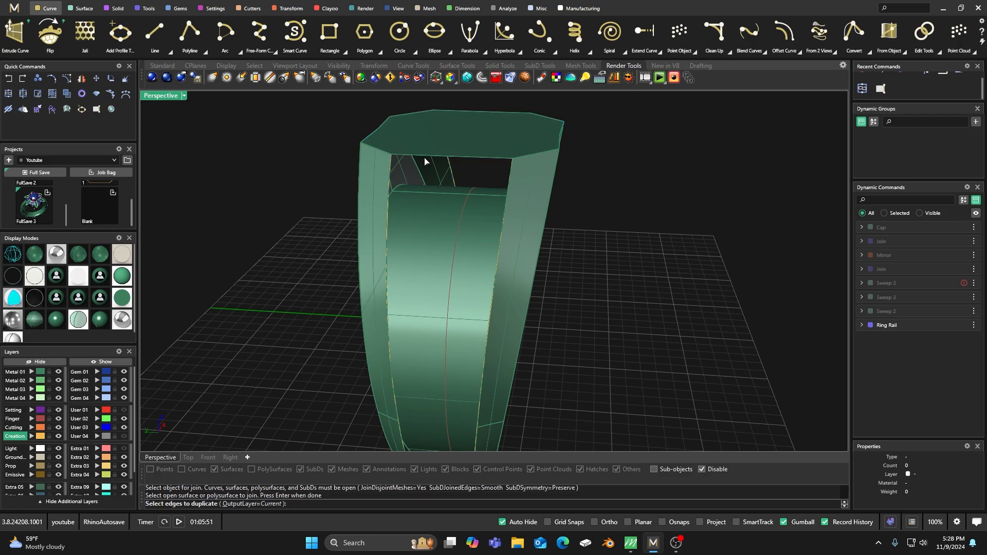
# Step: Duplicate the top face's edges at both band openings and join them into two open profile curves, accepting the history break
pyautogui.click(469, 162)
pyautogui.moveTo(501, 215); pyautogui.dragTo(493, 241, button='right')
pyautogui.click(571, 219)
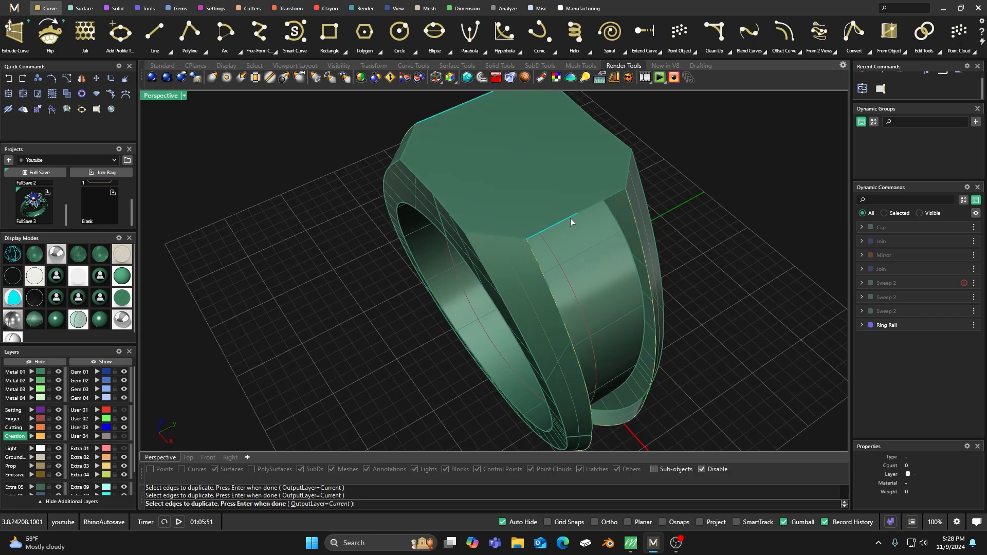
pyautogui.press('Return')
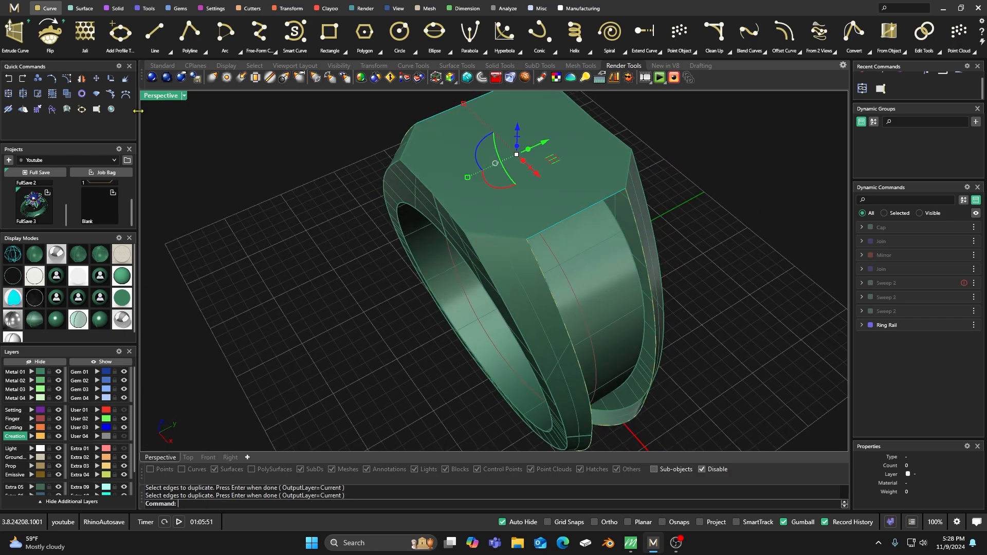
pyautogui.click(22, 94)
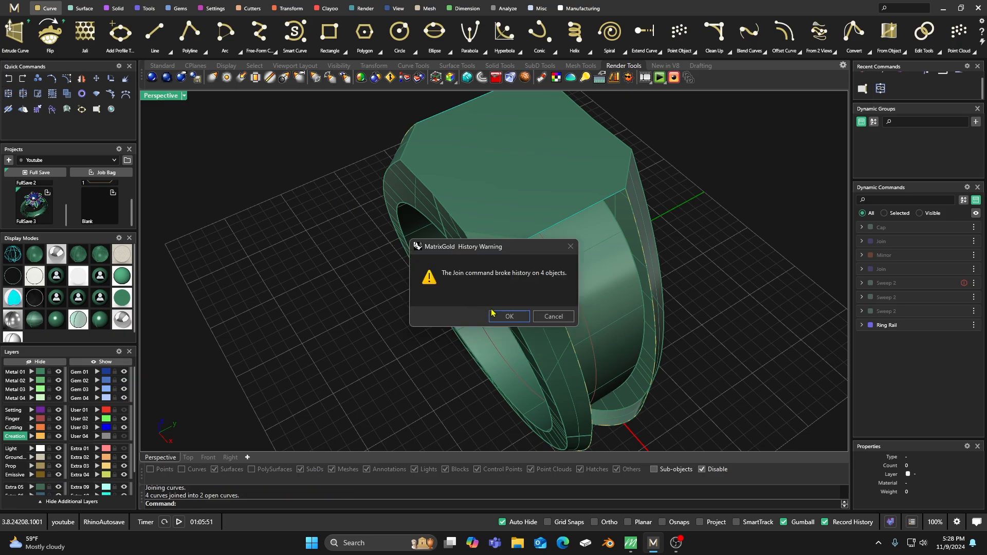
pyautogui.click(493, 314)
pyautogui.click(396, 304)
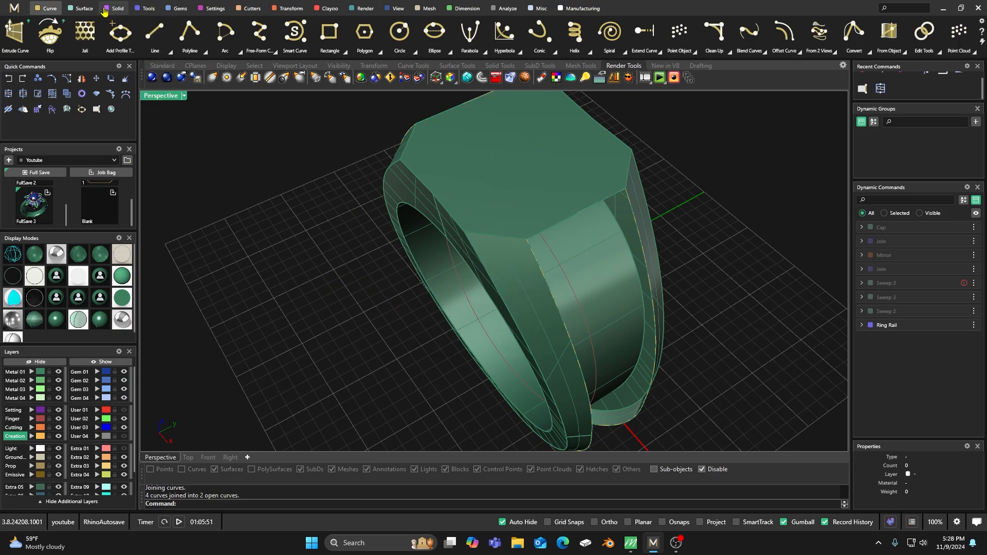
# Step: Create a Sweep 2 surface over the open outer band, using the joined edge curves as rails and the two top edges as profiles
pyautogui.click(81, 8)
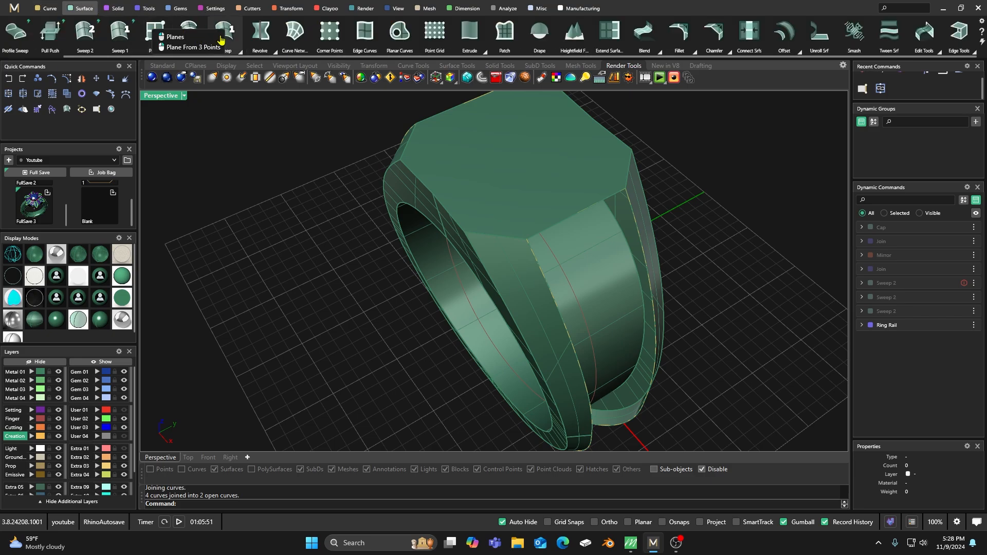
pyautogui.click(85, 32)
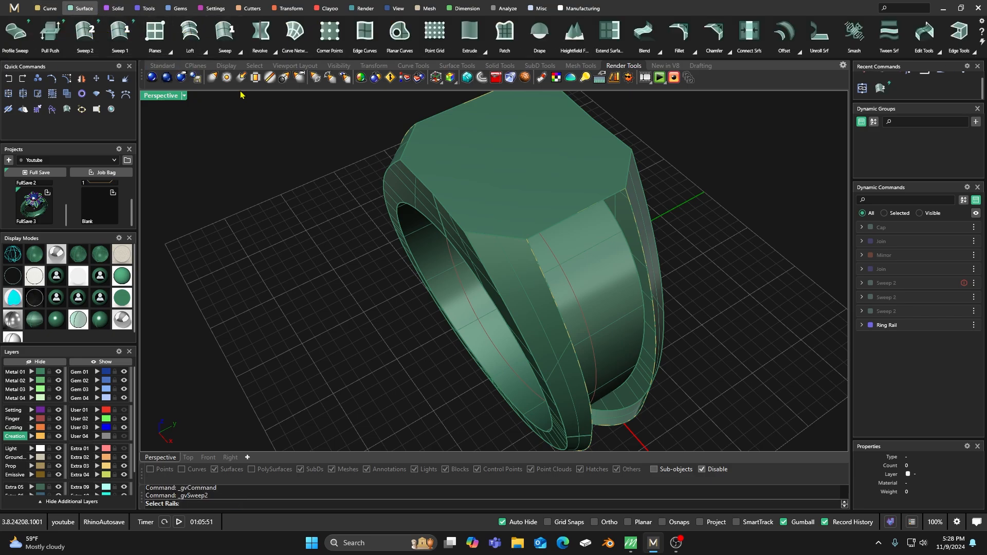
pyautogui.click(536, 265)
pyautogui.click(630, 205)
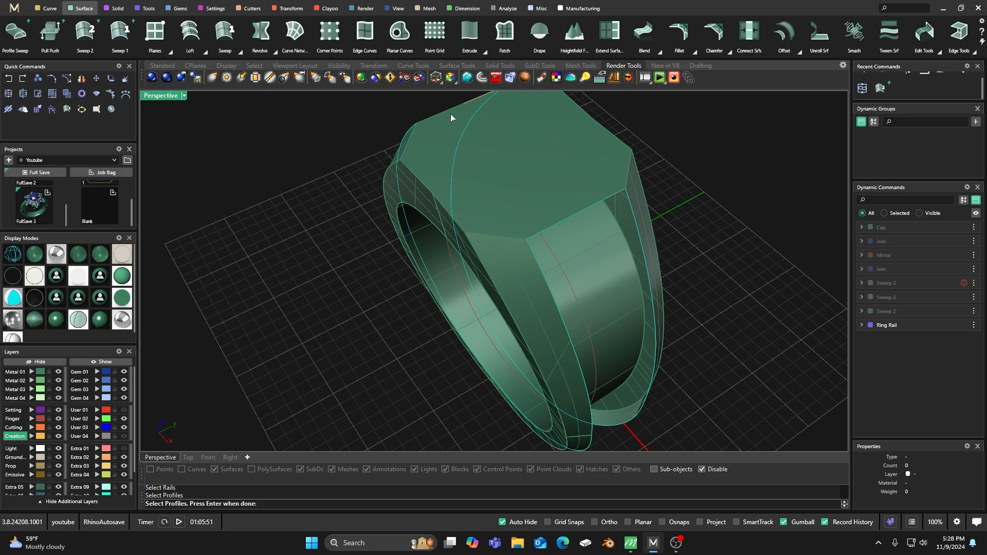
pyautogui.click(466, 105)
pyautogui.press('Return')
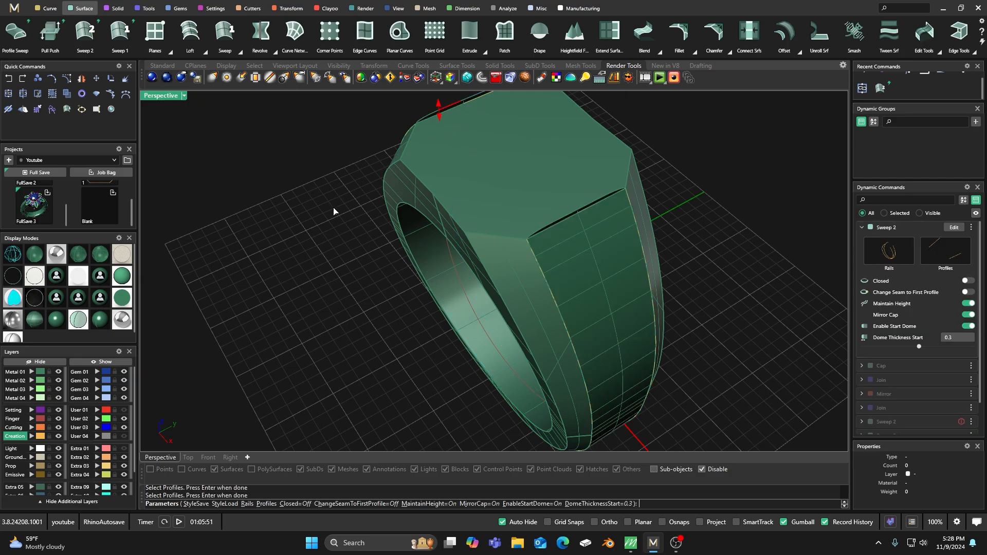
pyautogui.moveTo(575, 279); pyautogui.dragTo(548, 212, button='right')
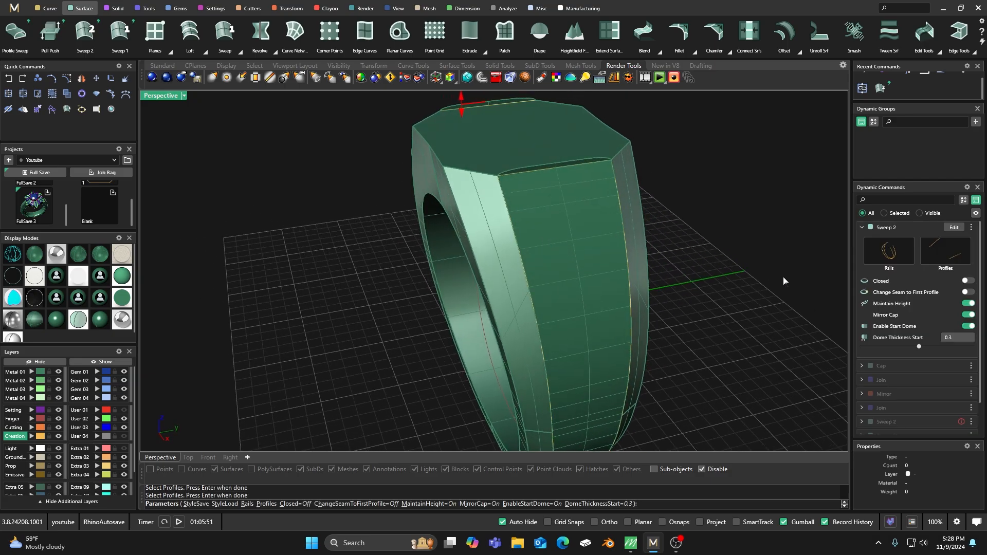
# Step: Turn off Maintain Height, Mirror Cap, and the start and end domes for the band sweep, and finish it
pyautogui.click(969, 304)
pyautogui.click(968, 315)
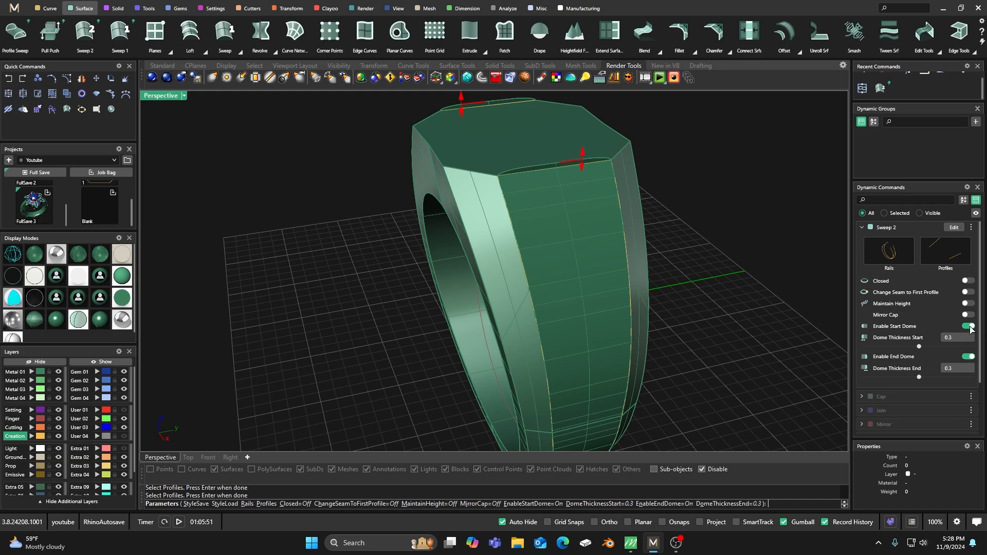
pyautogui.click(969, 326)
pyautogui.click(969, 337)
pyautogui.click(968, 338)
pyautogui.press('Return')
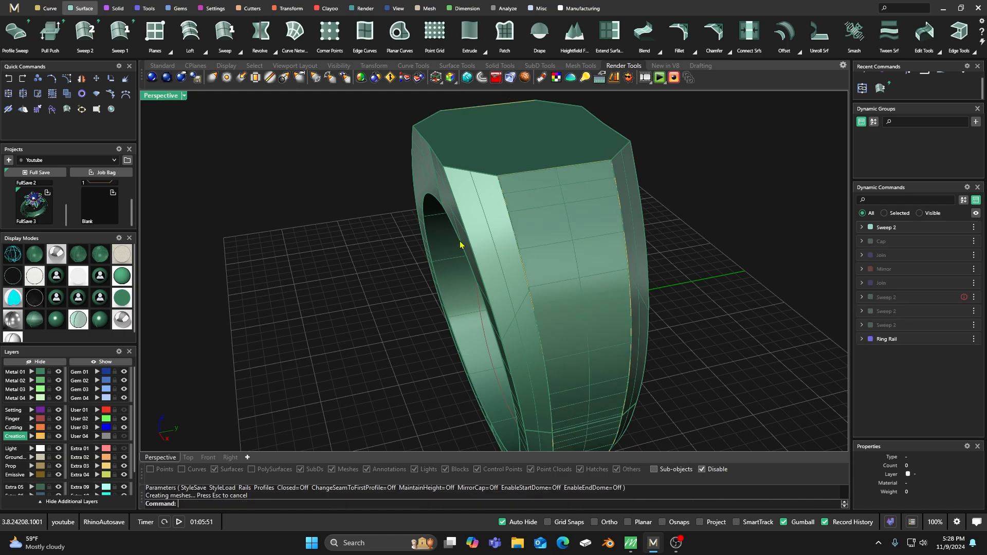
# Step: Select everything on the Metal 01 layer and join it into one closed ring polysurface
pyautogui.click(37, 373)
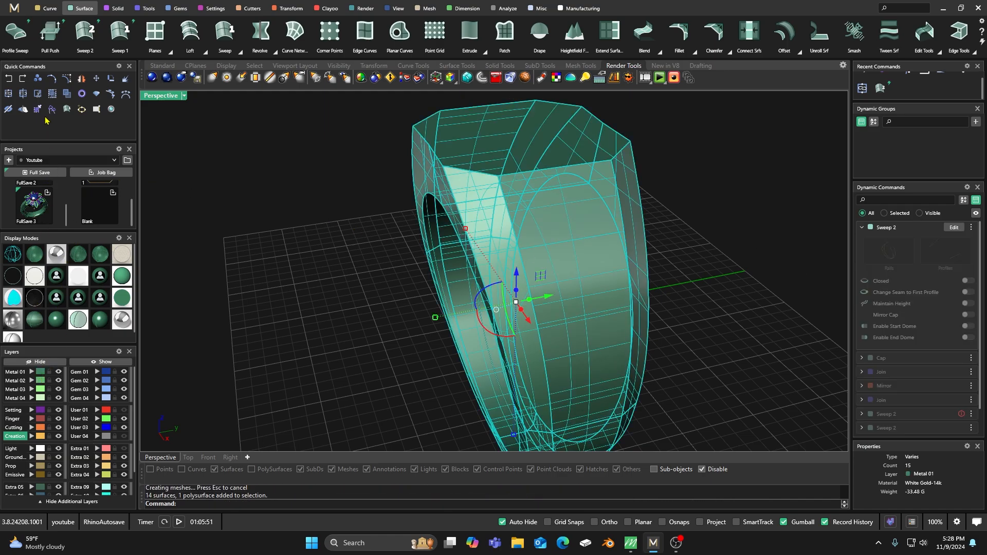
pyautogui.click(8, 94)
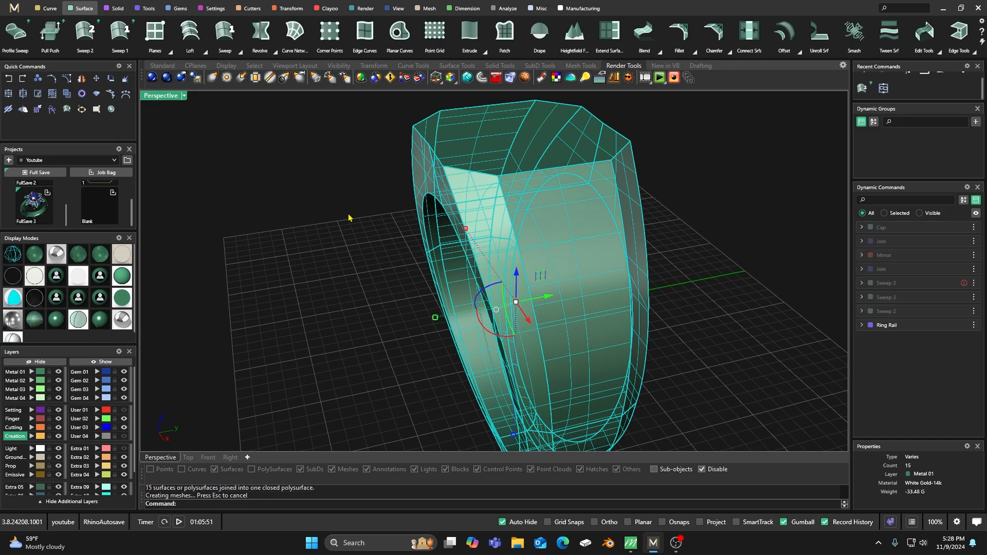
pyautogui.click(574, 229)
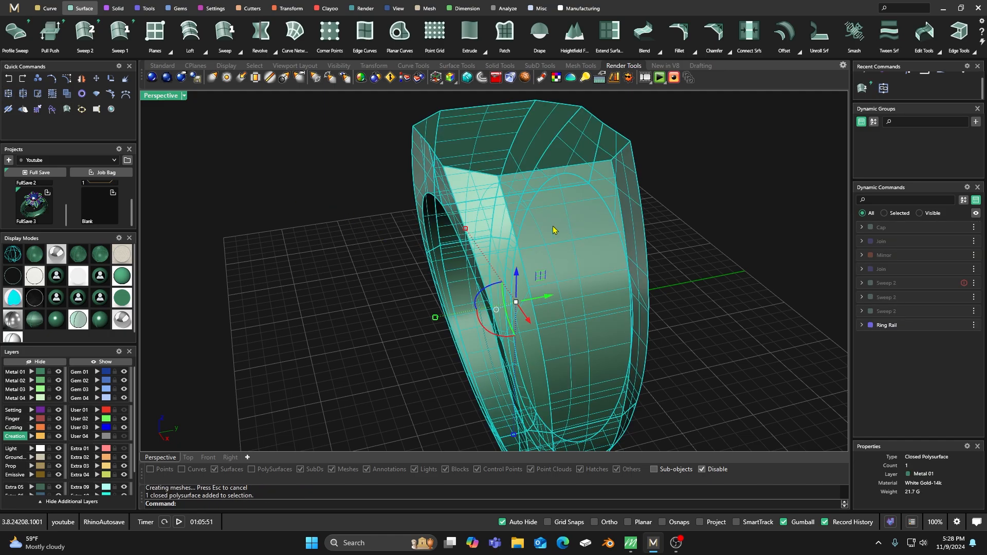
pyautogui.click(372, 247)
# Step: Inspect the joined ring in a smooth display mode without surface edges, and return to the display with isocurves
pyautogui.click(57, 324)
pyautogui.scroll(-6, 420, 262)
pyautogui.moveTo(421, 264)
pyautogui.mouseDown(button='right')
pyautogui.moveTo(436, 262)
pyautogui.moveTo(412, 349)
pyautogui.moveTo(496, 377)
pyautogui.moveTo(529, 344)
pyautogui.moveTo(628, 293)
pyautogui.moveTo(688, 341)
pyautogui.moveTo(553, 316)
pyautogui.moveTo(600, 353)
pyautogui.moveTo(569, 304)
pyautogui.moveTo(480, 361)
pyautogui.moveTo(394, 348)
pyautogui.moveTo(366, 329)
pyautogui.mouseUp(button='right')
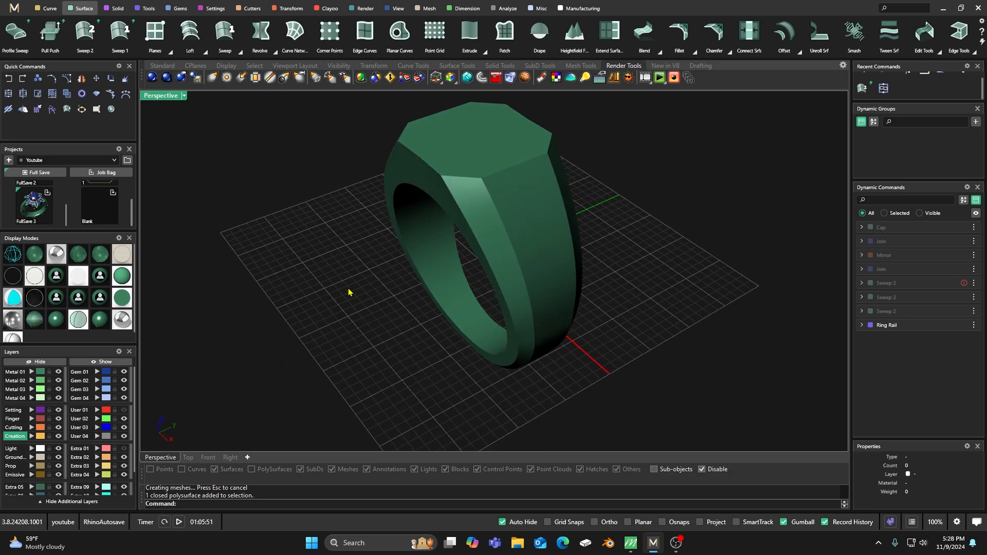
pyautogui.click(35, 320)
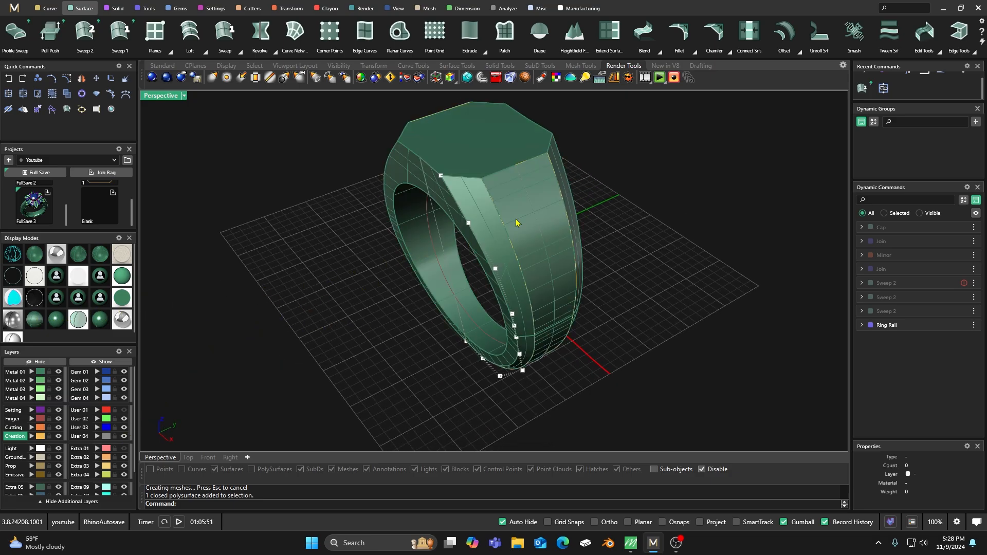
# Step: Try moving a control point of the curve along the ring's side facet, and undo the move
pyautogui.click(468, 224)
pyautogui.moveTo(453, 229); pyautogui.dragTo(459, 245)
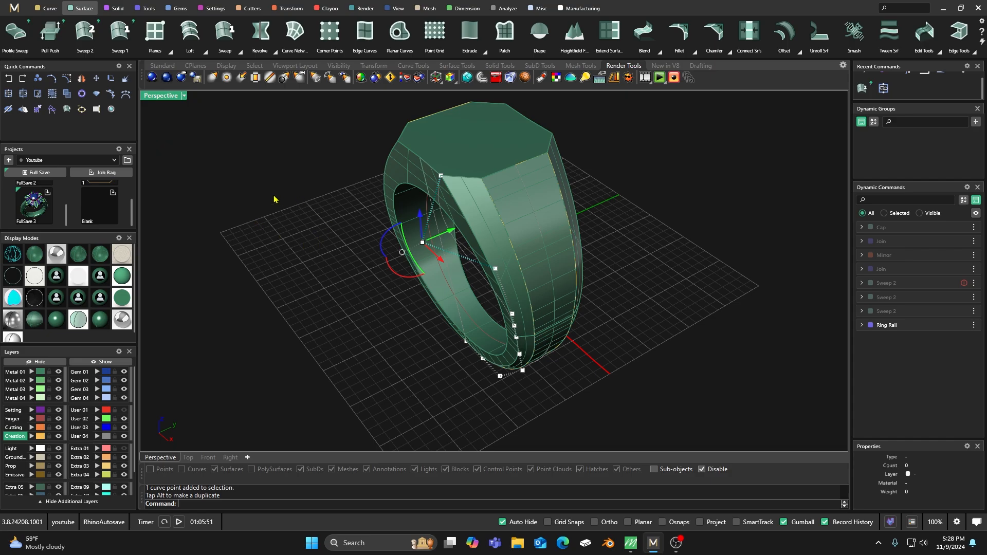
pyautogui.click(9, 78)
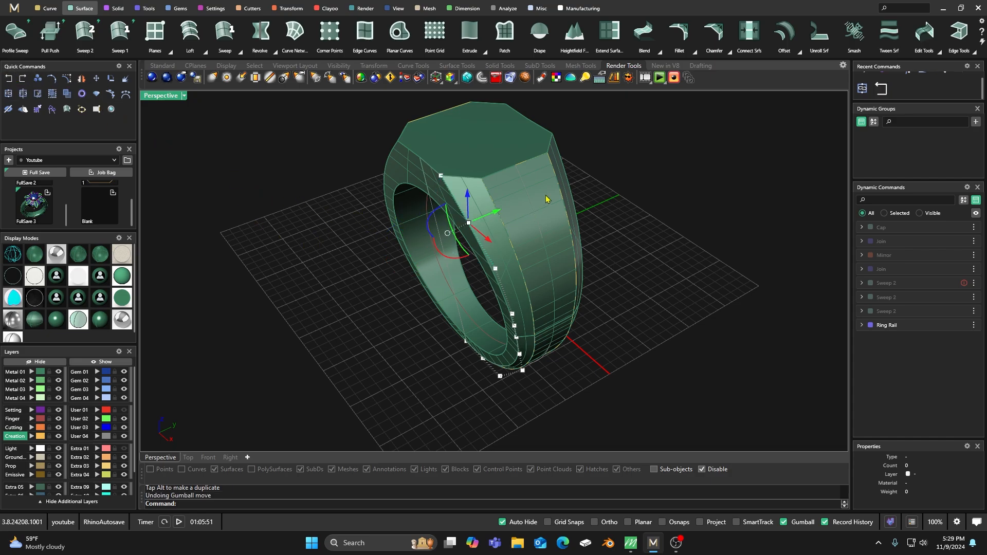
pyautogui.press('Escape')
# Step: Move the four curves on the Creation layer to the hidden User 04 layer
pyautogui.moveTo(530, 302); pyautogui.dragTo(485, 245, button='right')
pyautogui.scroll(7, 500, 221)
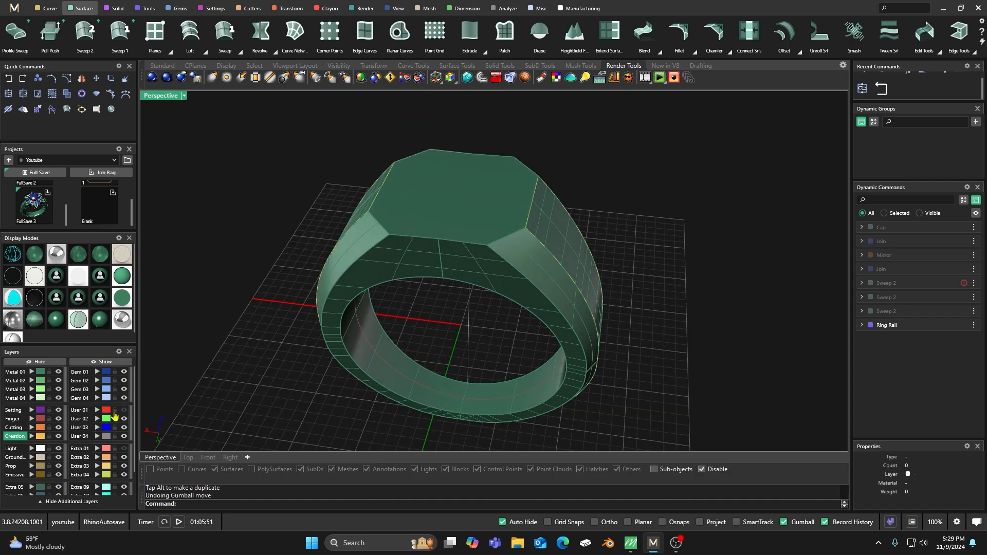
pyautogui.click(38, 435)
pyautogui.click(97, 436)
pyautogui.click(329, 154)
# Step: Duplicate all edges around the ring's top face and join them into one closed curve
pyautogui.moveTo(452, 243)
pyautogui.mouseDown(button='right')
pyautogui.moveTo(473, 264)
pyautogui.moveTo(453, 248)
pyautogui.mouseUp(button='right')
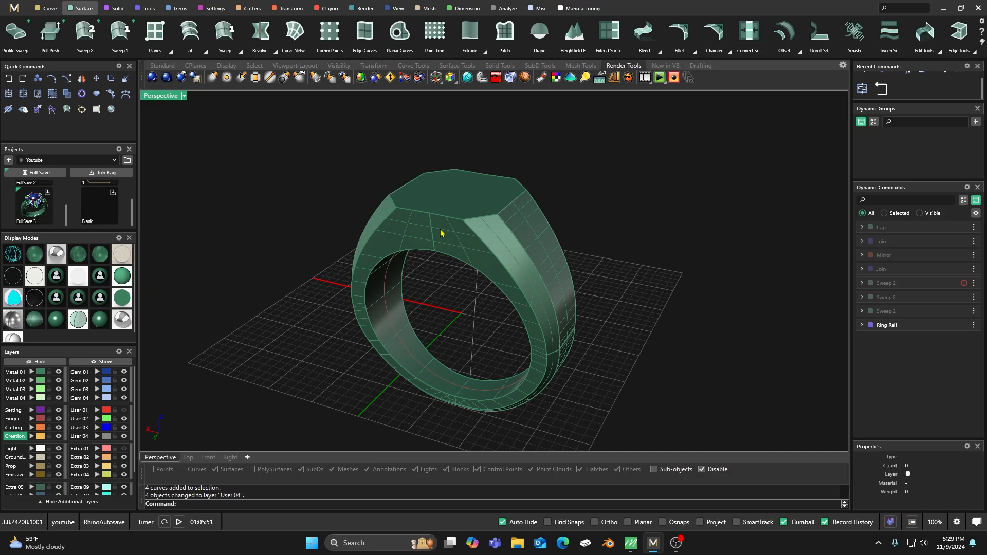
pyautogui.moveTo(549, 249); pyautogui.dragTo(519, 236, button='right')
pyautogui.moveTo(557, 267); pyautogui.dragTo(504, 262, button='right')
pyautogui.moveTo(524, 308); pyautogui.dragTo(467, 280, button='right')
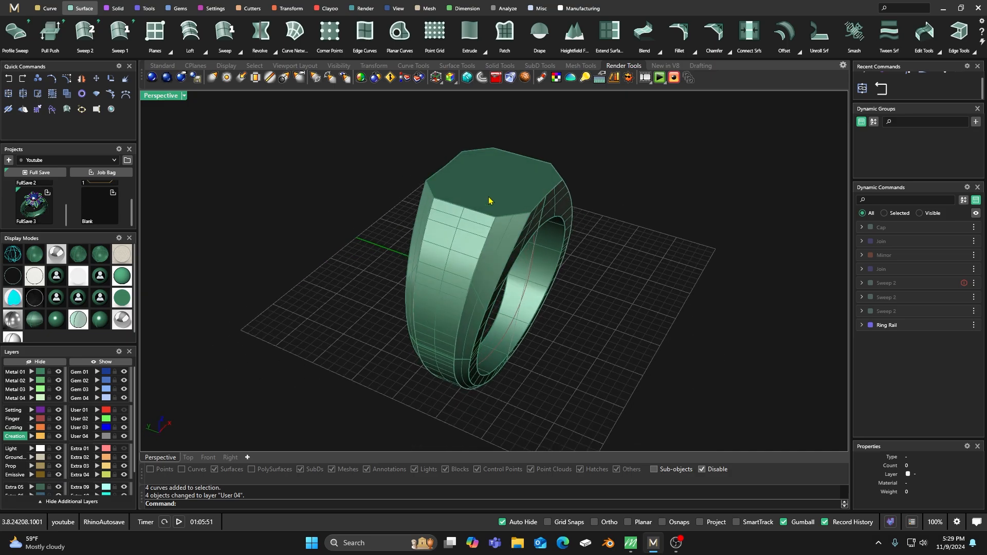
pyautogui.moveTo(367, 270); pyautogui.dragTo(536, 225, button='right')
pyautogui.click(96, 109)
pyautogui.moveTo(371, 159); pyautogui.dragTo(566, 210)
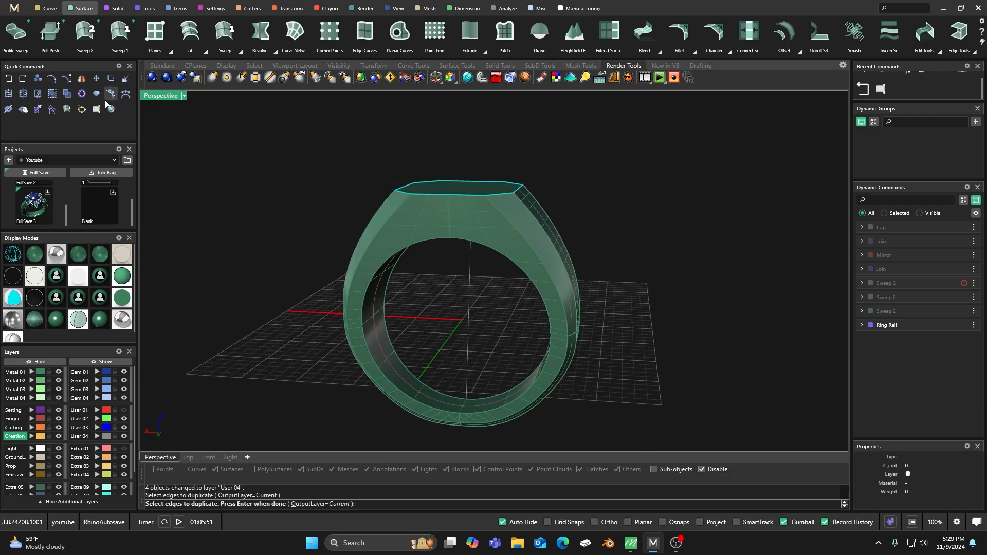
pyautogui.rightClick(305, 147)
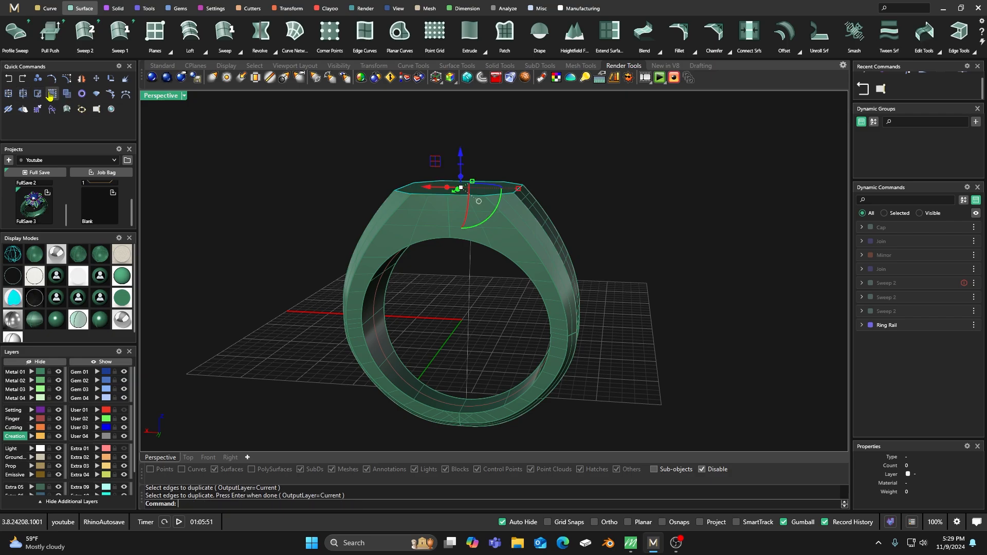
pyautogui.click(8, 93)
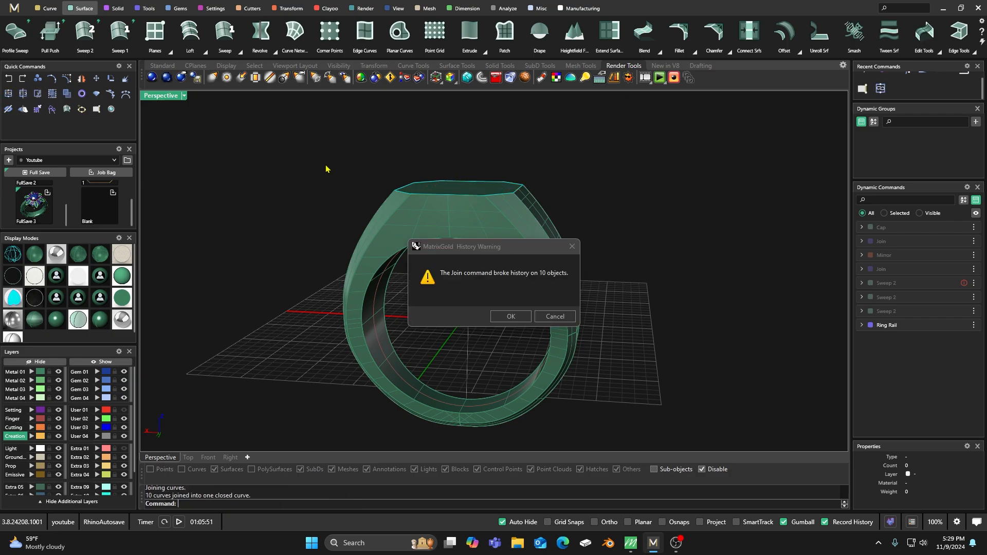
# Step: Accept the broken history of the joined curve and scale the top-face outline uniformly inward, leaving a narrow border around it
pyautogui.click(511, 316)
pyautogui.moveTo(366, 132); pyautogui.dragTo(548, 231, button='right')
pyautogui.moveTo(522, 210); pyautogui.dragTo(511, 208)
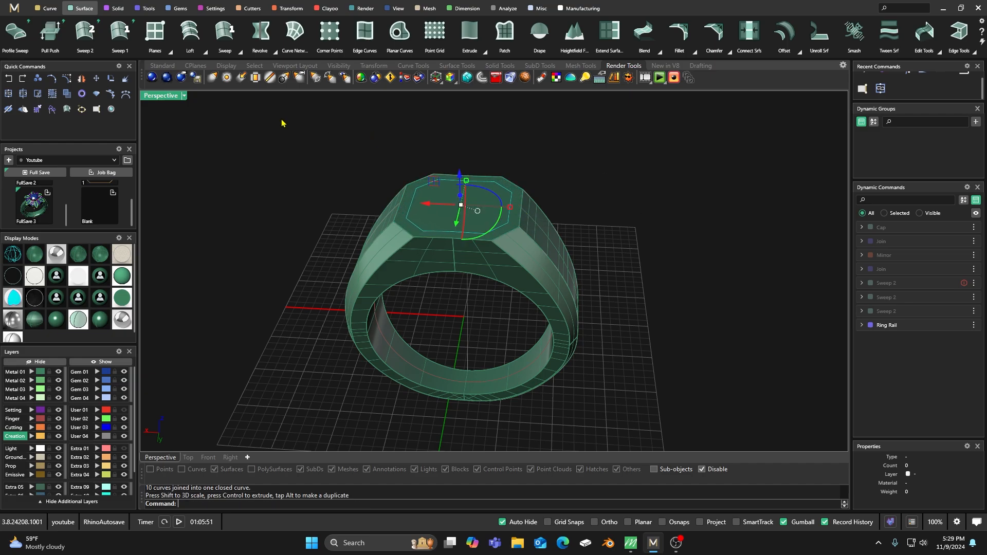
# Step: Recess the area inside the scaled outline into the ring's top face with Pull Push at a depth of -0.5
pyautogui.click(50, 32)
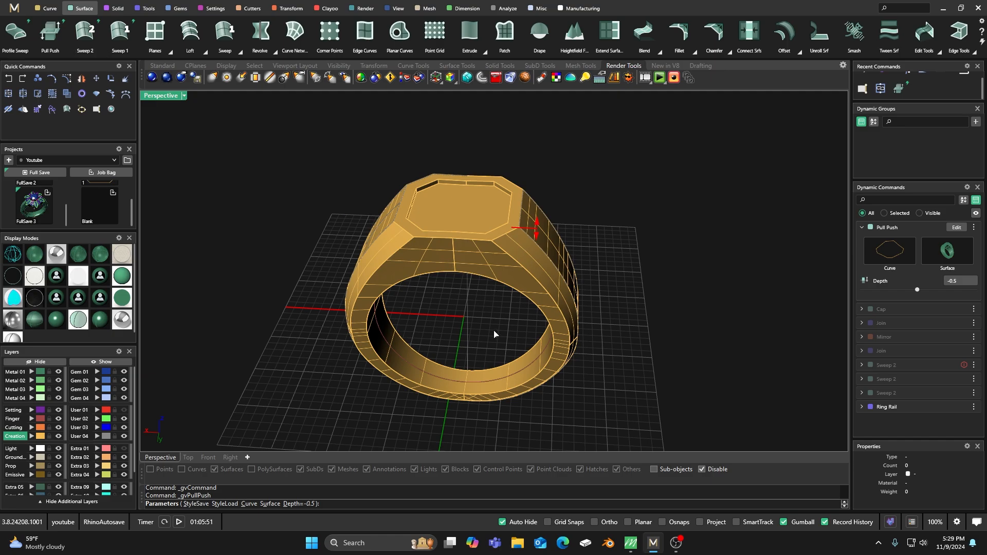
pyautogui.moveTo(495, 335); pyautogui.dragTo(466, 310, button='right')
pyautogui.press('Return')
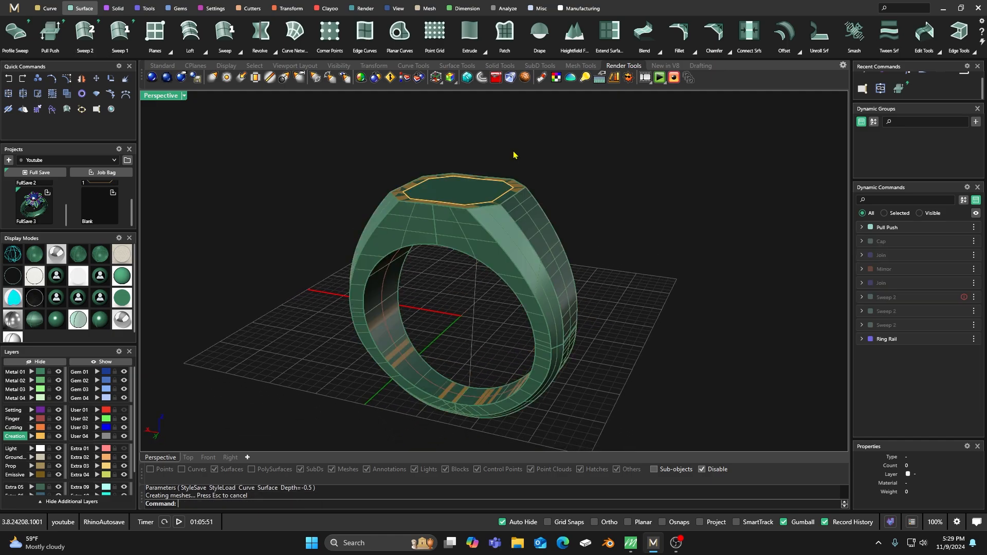
# Step: Put the original unrecessed ring away on the hidden Extra 02 layer and move the recessed ring to the Metal 01 layer
pyautogui.click(523, 235)
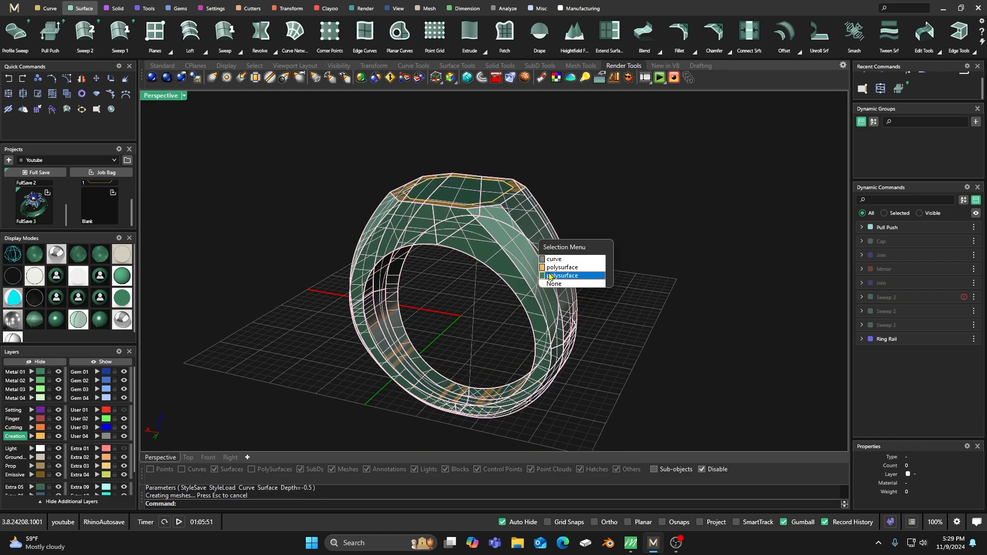
pyautogui.click(551, 271)
pyautogui.click(97, 457)
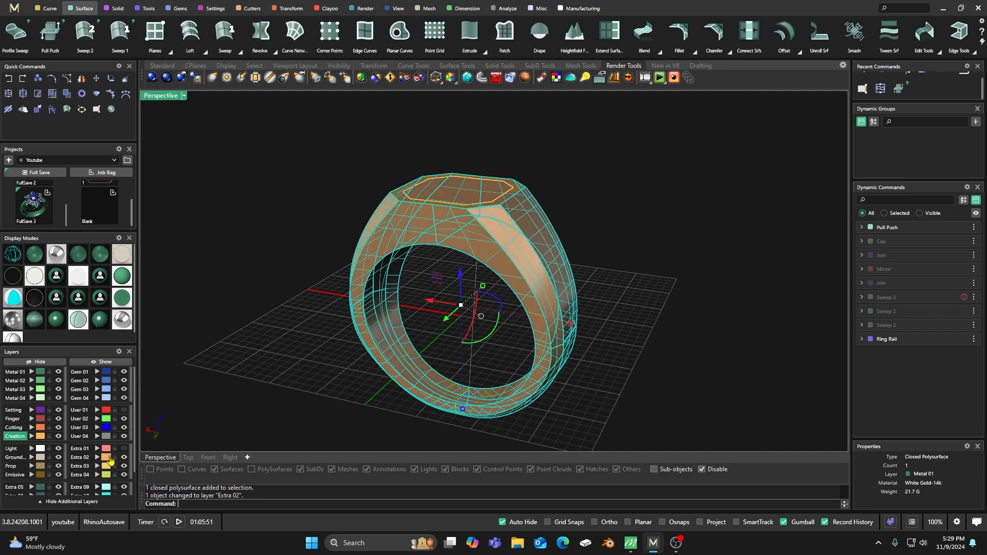
pyautogui.keyDown('shift'); pyautogui.click(430, 222); pyautogui.keyUp('shift')
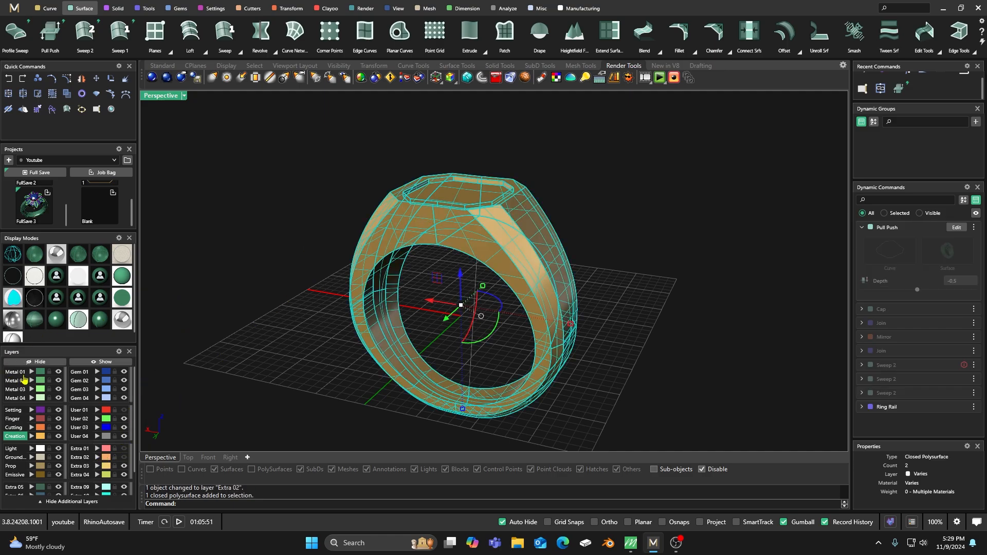
pyautogui.click(32, 372)
pyautogui.click(379, 183)
# Step: Inspect the recessed ring from the side and above, close up, in a smooth display mode without surface edges
pyautogui.moveTo(381, 184); pyautogui.dragTo(437, 255, button='right')
pyautogui.scroll(3, 507, 227)
pyautogui.moveTo(508, 226); pyautogui.dragTo(411, 169, button='right')
pyautogui.moveTo(507, 235); pyautogui.dragTo(510, 140, button='right')
pyautogui.moveTo(539, 246); pyautogui.dragTo(453, 250, button='right')
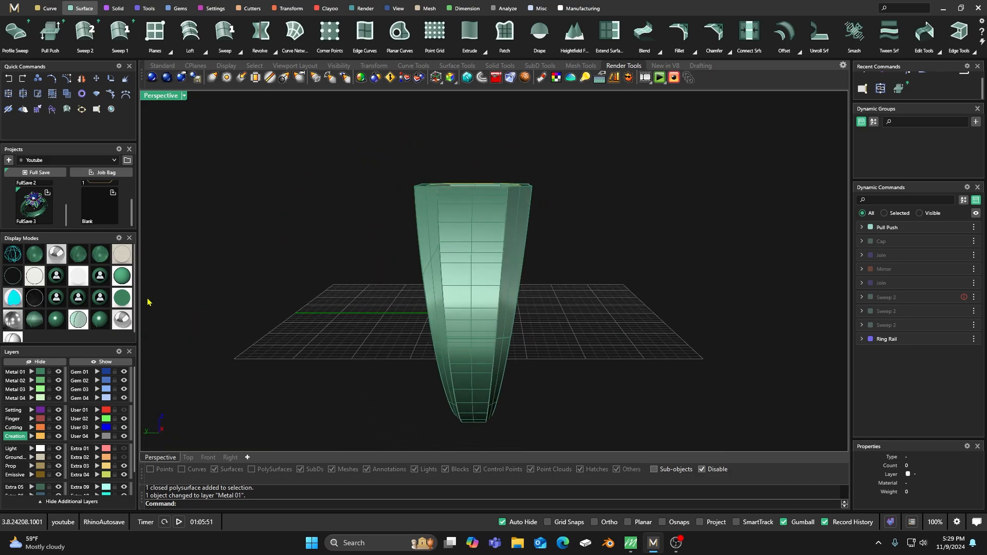
pyautogui.click(57, 322)
pyautogui.moveTo(340, 238)
pyautogui.mouseDown(button='right')
pyautogui.moveTo(344, 216)
pyautogui.moveTo(427, 273)
pyautogui.mouseUp(button='right')
pyautogui.moveTo(449, 227); pyautogui.dragTo(431, 261, button='right')
pyautogui.scroll(6, 513, 292)
pyautogui.scroll(4, 514, 317)
pyautogui.moveTo(514, 318); pyautogui.dragTo(577, 347, button='right')
pyautogui.scroll(-5, 412, 315)
pyautogui.scroll(4, 475, 255)
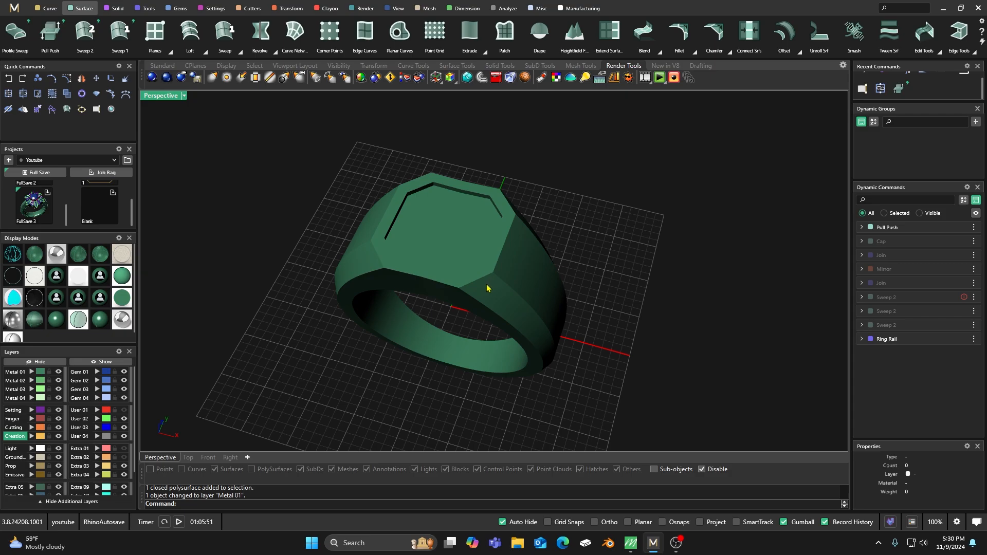
pyautogui.scroll(2, 487, 288)
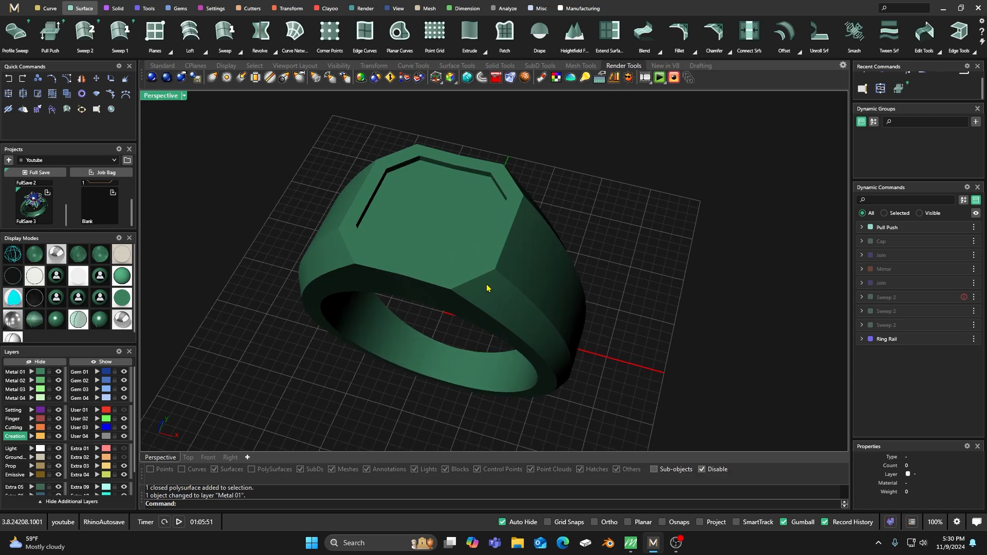